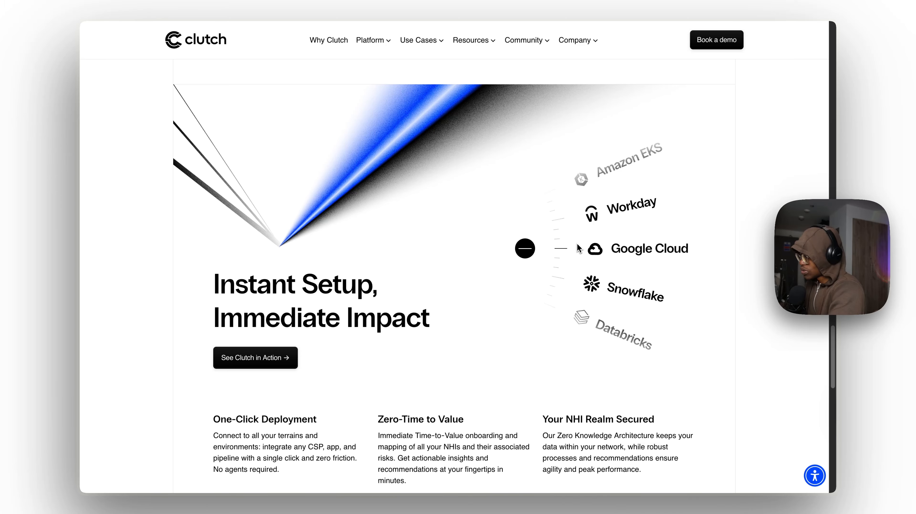
Calculate 20/3 in the system search and dismiss it.
{"action": "key", "text": "super+space"}
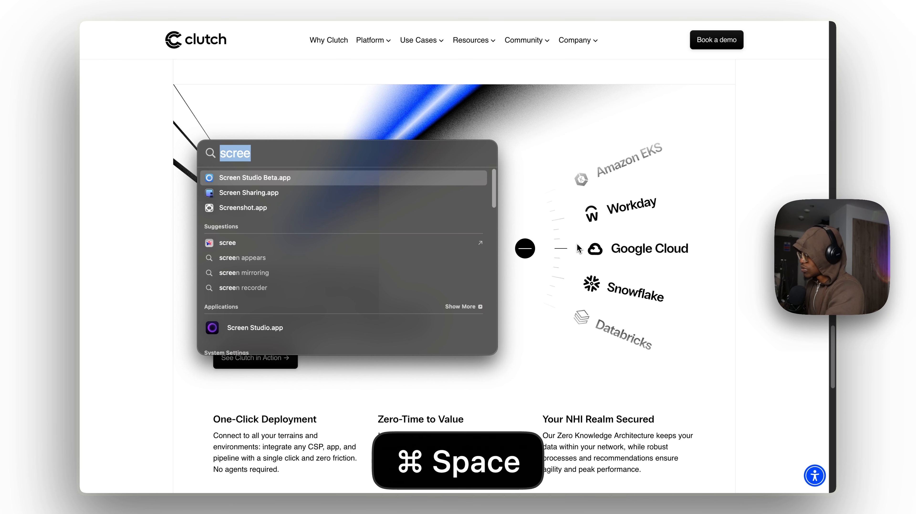
{"action": "type", "text": "20/3"}
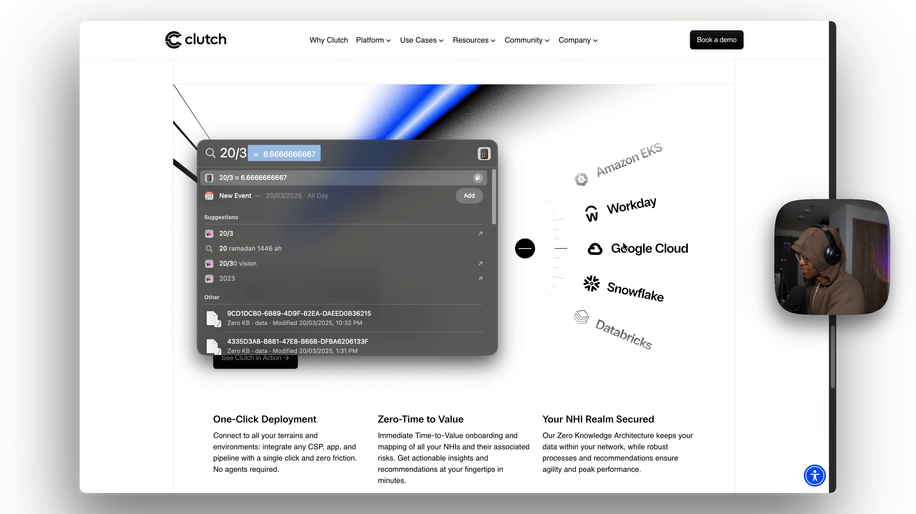
{"action": "key", "text": "Escape"}
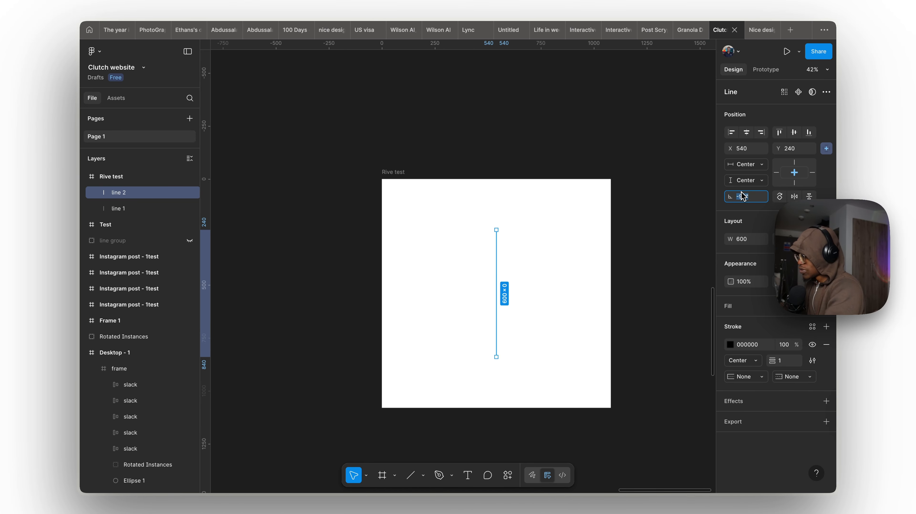
Add 5° to the rotation of line 2, the duplicate of the vertical line.
{"action": "key", "text": "Right"}
{"action": "type", "text": "+"}
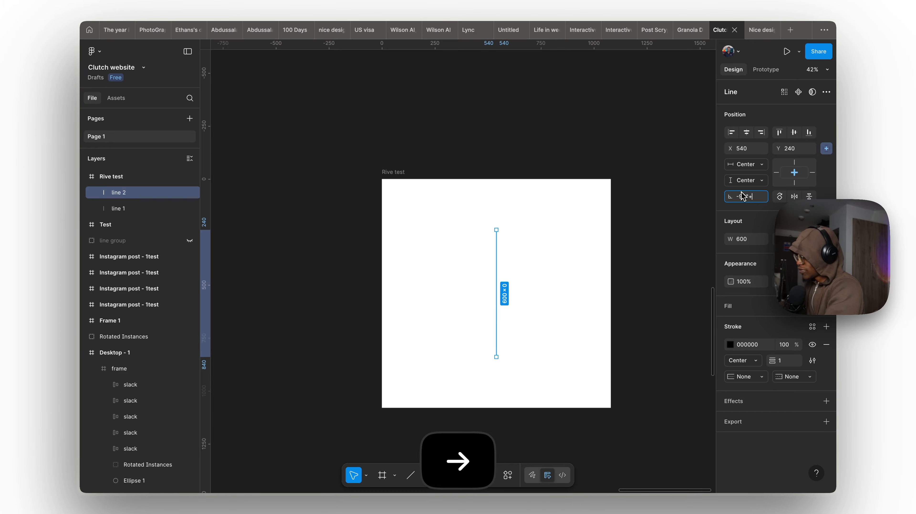
{"action": "type", "text": "5"}
{"action": "key", "text": "Return"}
Duplicate the rotated line repeatedly at the same angular step to build a full radial pattern, up to line 36.
{"action": "key", "text": "super+d"}
{"action": "key", "text": "super+d"}
{"action": "key", "text": "super+d"}
{"action": "key", "text": "super+d"}
{"action": "key", "text": "super+d"}
{"action": "key", "text": "super+d"}
{"action": "key", "text": "super+d"}
{"action": "key", "text": "super+d"}
{"action": "key", "text": "super+d"}
{"action": "key", "text": "super+d"}
{"action": "key", "text": "super+d"}
{"action": "key", "text": "super+d"}
{"action": "key", "text": "super+d"}
{"action": "key", "text": "super+d"}
{"action": "key", "text": "super+d"}
{"action": "key", "text": "super+d"}
{"action": "key", "text": "super+d"}
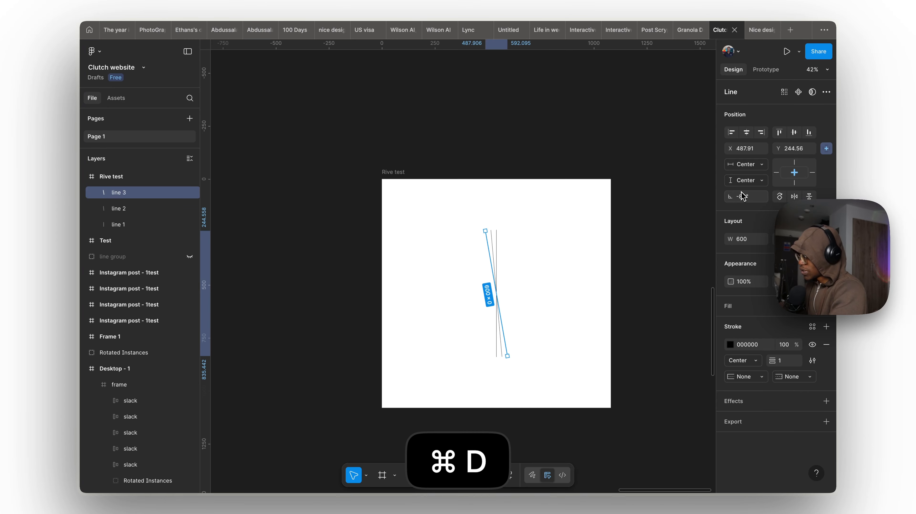
{"action": "key", "text": "super+d"}
{"action": "key", "text": "super+d"}
{"action": "key", "text": "super+d"}
{"action": "key", "text": "super+d"}
{"action": "key", "text": "super+d"}
{"action": "key", "text": "super+d"}
{"action": "key", "text": "super+d"}
{"action": "key", "text": "super+d"}
{"action": "key", "text": "super+d"}
{"action": "key", "text": "super+d"}
{"action": "key", "text": "super+d"}
{"action": "key", "text": "super+d"}
{"action": "key", "text": "super+d"}
{"action": "key", "text": "super+d"}
{"action": "key", "text": "super+d"}
{"action": "key", "text": "super+d"}
{"action": "key", "text": "super+d"}
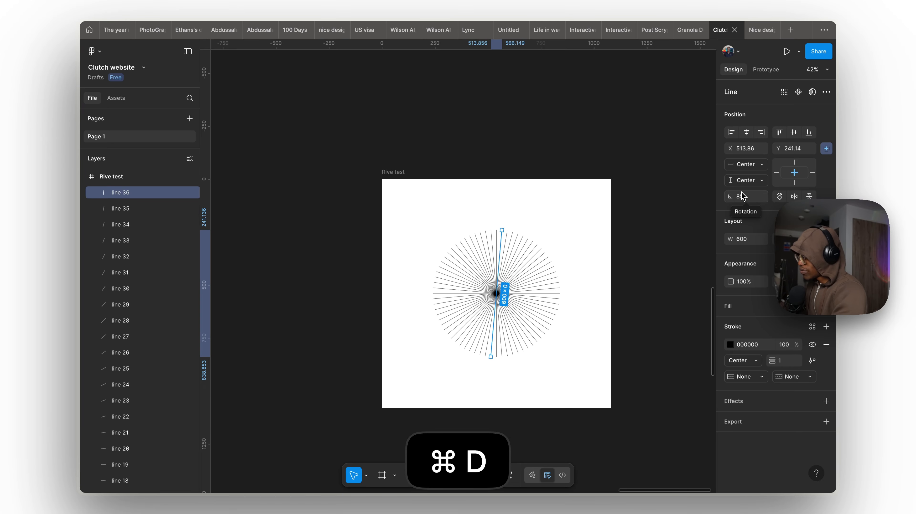
Duplicate line 36 once more to extend the radial pattern to line 37.
{"action": "scroll", "coordinate": [504, 307], "scroll_direction": "up", "scroll_amount": 10}
{"action": "scroll", "coordinate": [504, 307], "scroll_direction": "down", "scroll_amount": 5}
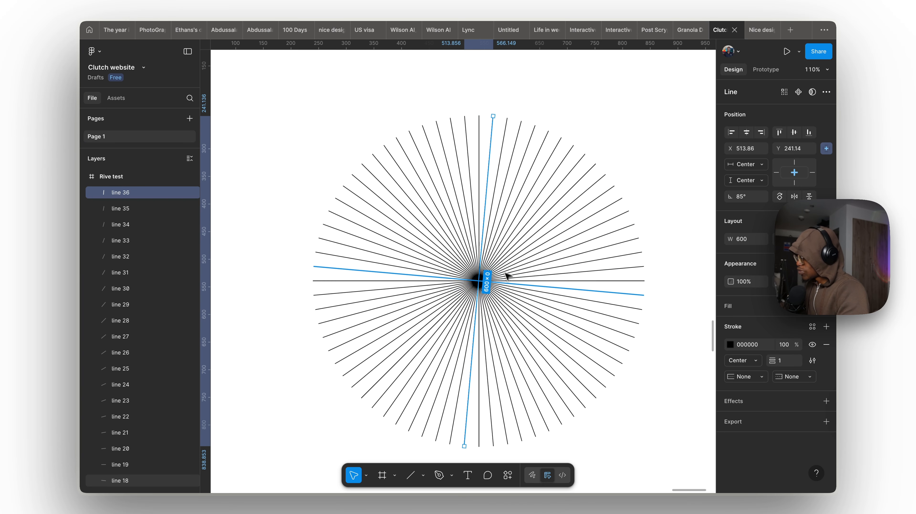
{"action": "key", "text": "super+d"}
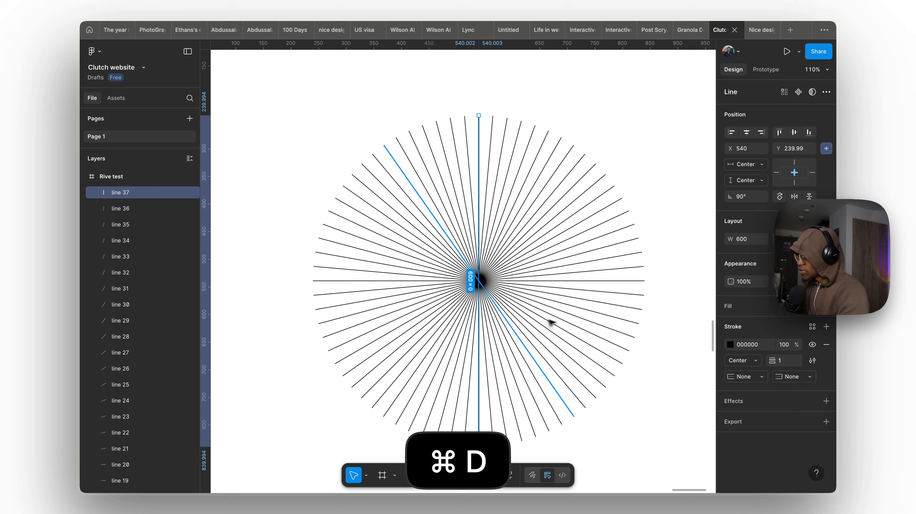
Hide line 37 and examine the vertical position and the pattern's centre for overlapping lines.
{"action": "left_click", "coordinate": [511, 93]}
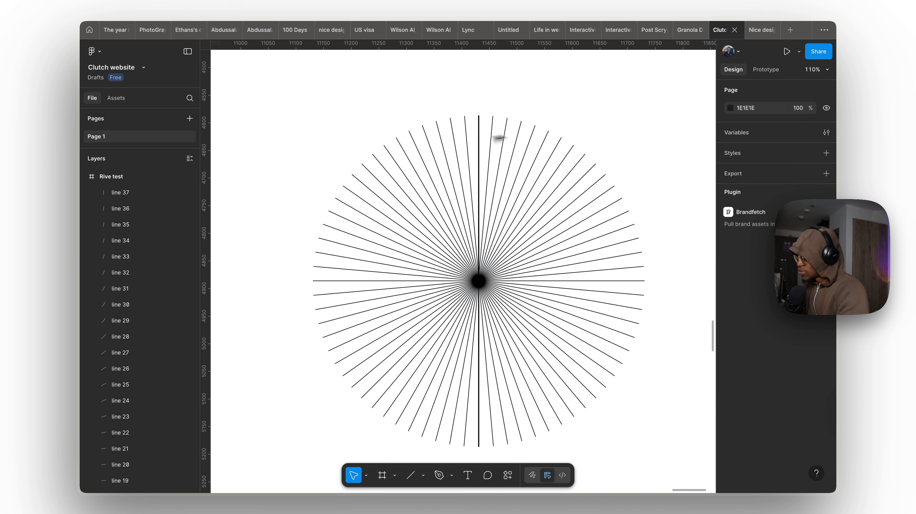
{"action": "scroll", "coordinate": [488, 100], "scroll_direction": "up", "scroll_amount": 10}
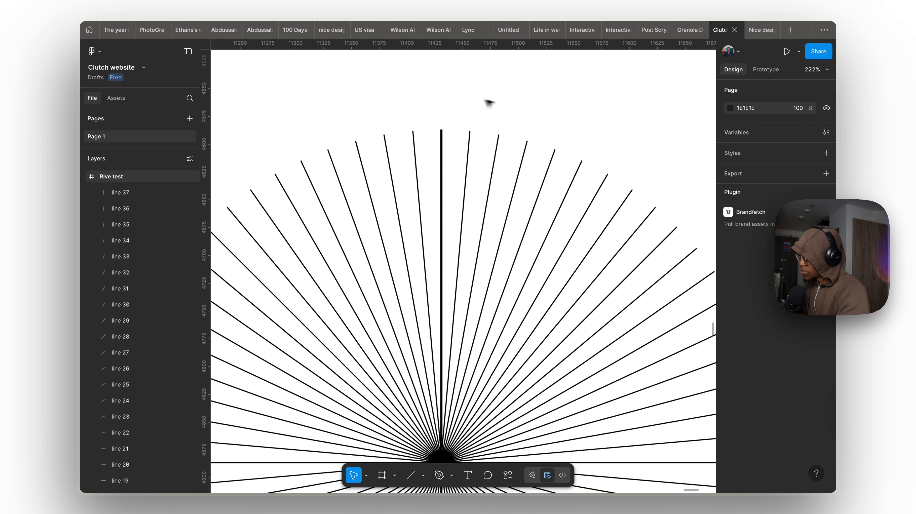
{"action": "left_click", "coordinate": [456, 137]}
{"action": "scroll", "coordinate": [459, 135], "scroll_direction": "down", "scroll_amount": 5}
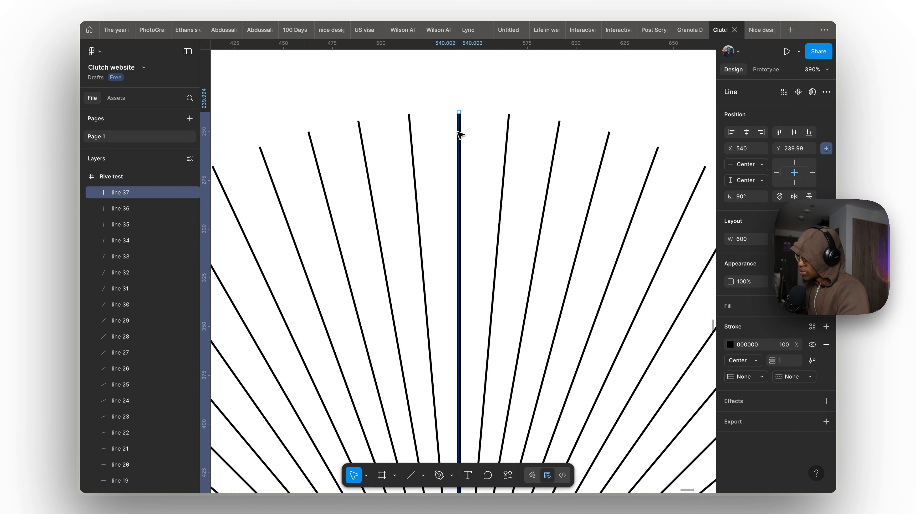
{"action": "left_click", "coordinate": [189, 193]}
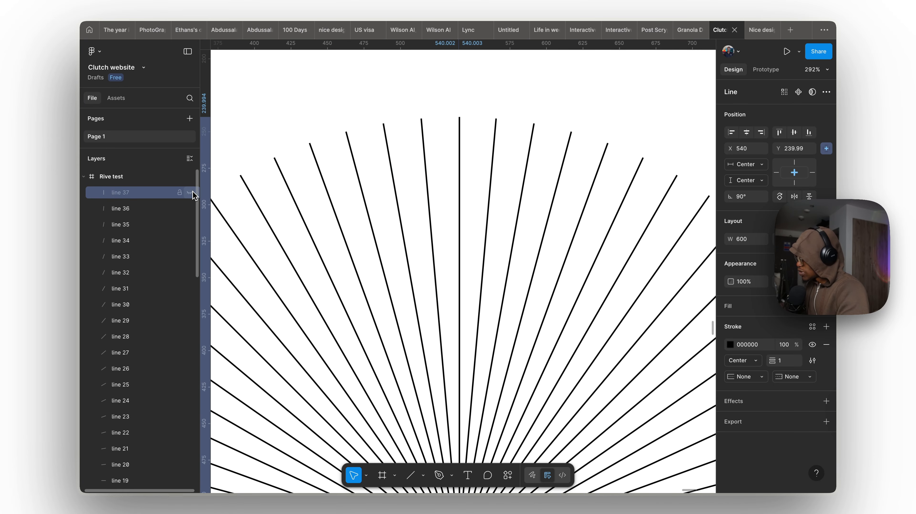
{"action": "scroll", "coordinate": [464, 195], "scroll_direction": "up", "scroll_amount": 10}
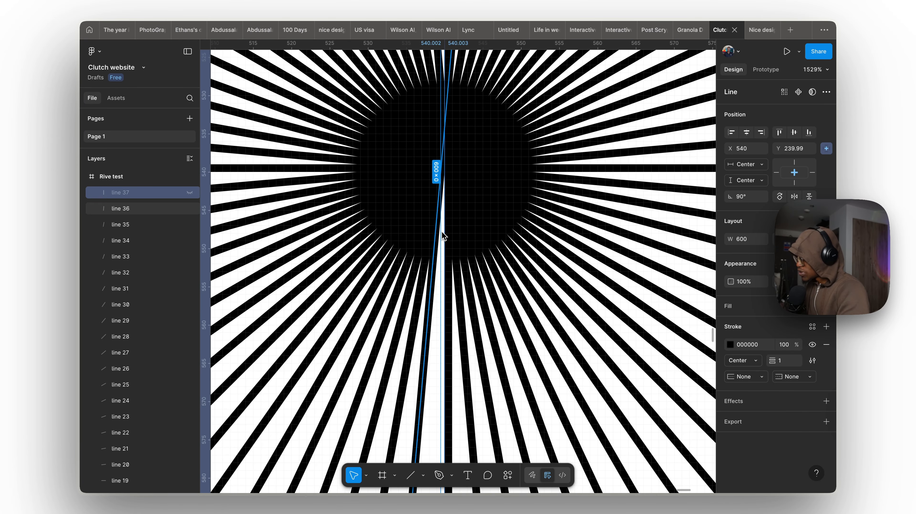
Select the visible lines, compare the pattern with the dial in Rive, and delete the hidden line 37 back in Figma.
{"action": "scroll", "coordinate": [443, 235], "scroll_direction": "down", "scroll_amount": 15}
{"action": "left_click_drag", "start_coordinate": [594, 164], "coordinate": [400, 344]}
{"action": "scroll", "coordinate": [500, 252], "scroll_direction": "up", "scroll_amount": 2}
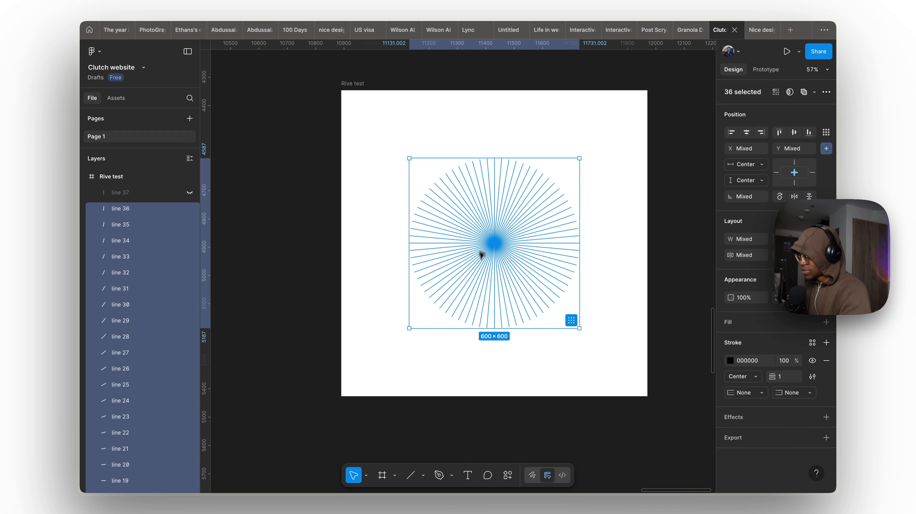
{"action": "key", "text": "ctrl+Right"}
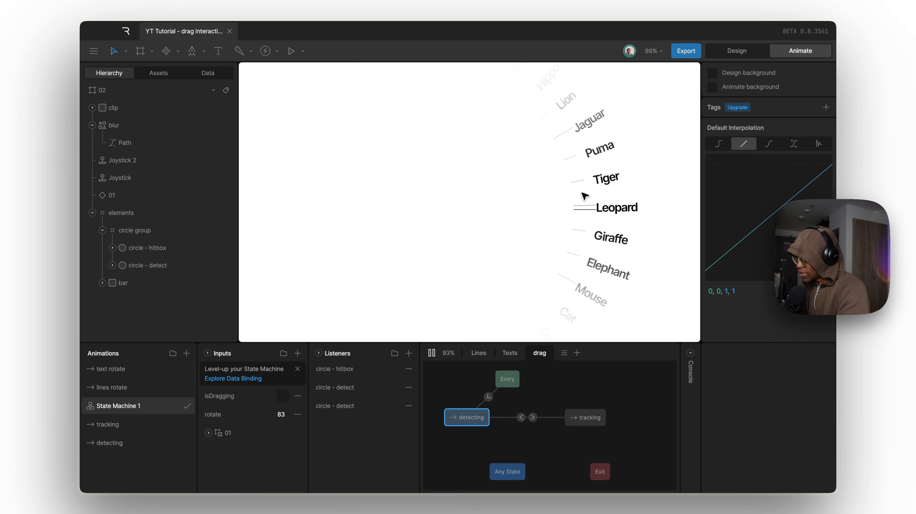
{"action": "key", "text": "ctrl+Left"}
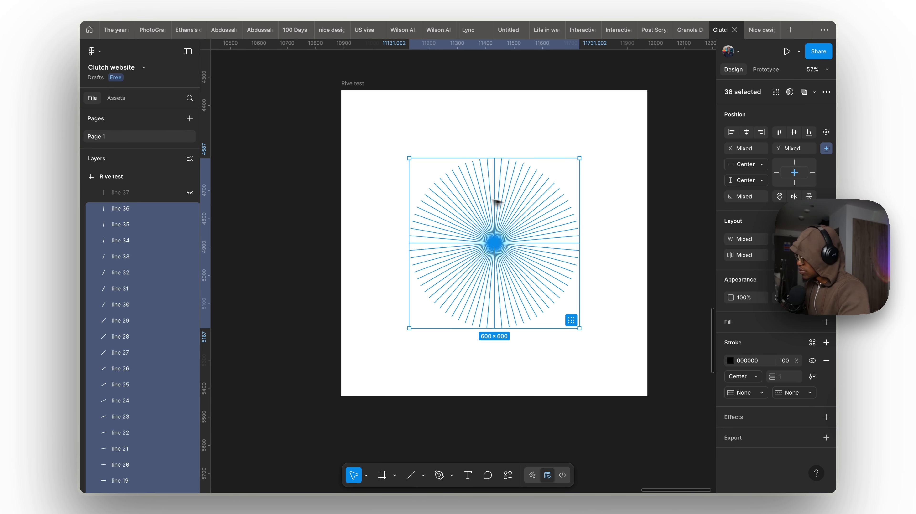
{"action": "left_click", "coordinate": [156, 193]}
{"action": "key", "text": "BackSpace"}
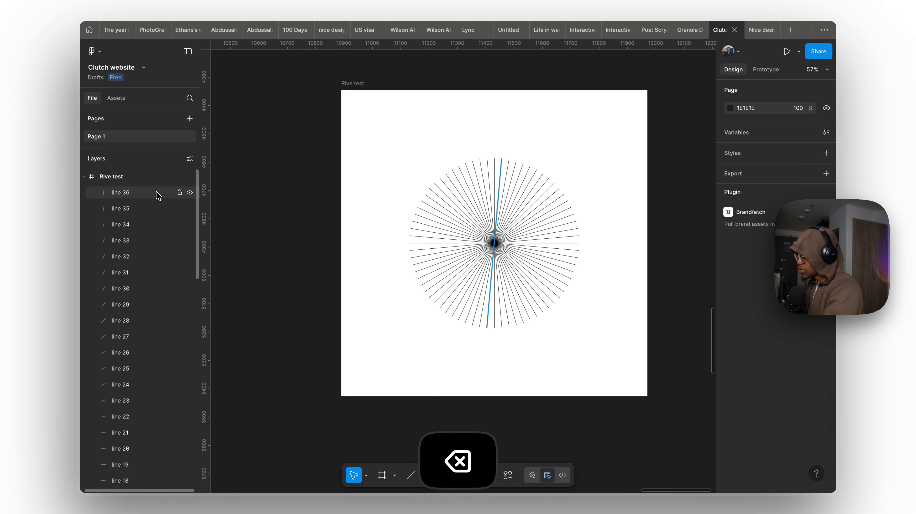
Group all the radial lines in the Rive test frame and rename the group as lines.
{"action": "left_click_drag", "start_coordinate": [608, 141], "coordinate": [364, 360]}
{"action": "key", "text": "super+g"}
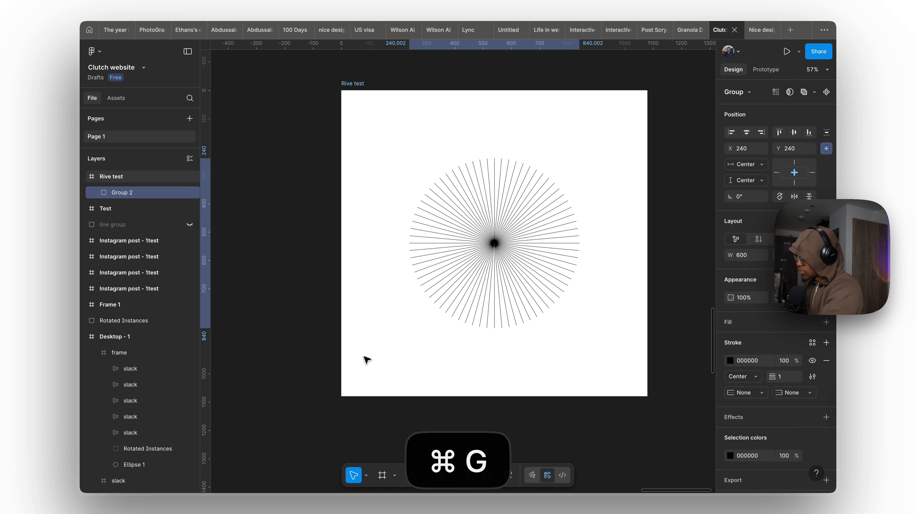
{"action": "key", "text": "super+r"}
{"action": "type", "text": "lines"}
{"action": "key", "text": "Return"}
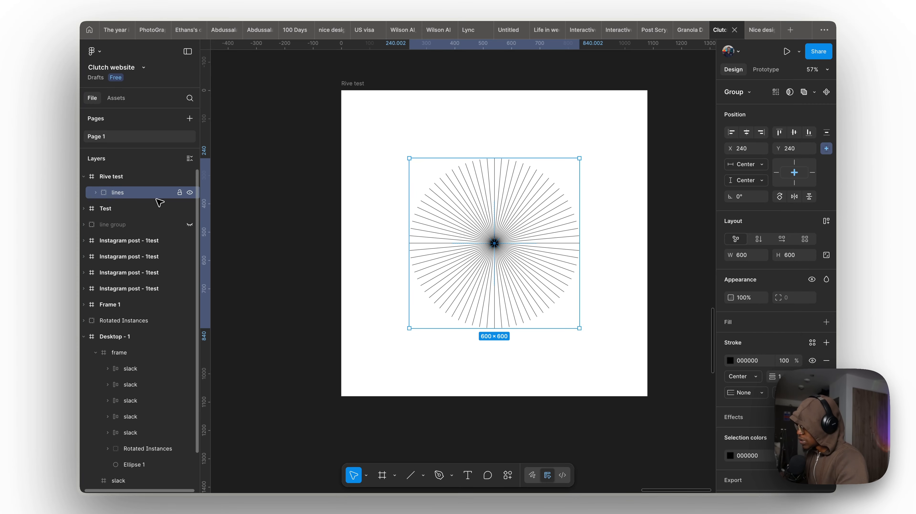
Duplicate the lines group and hide the original as a backup.
{"action": "key", "text": "super+d"}
{"action": "left_click", "coordinate": [189, 209]}
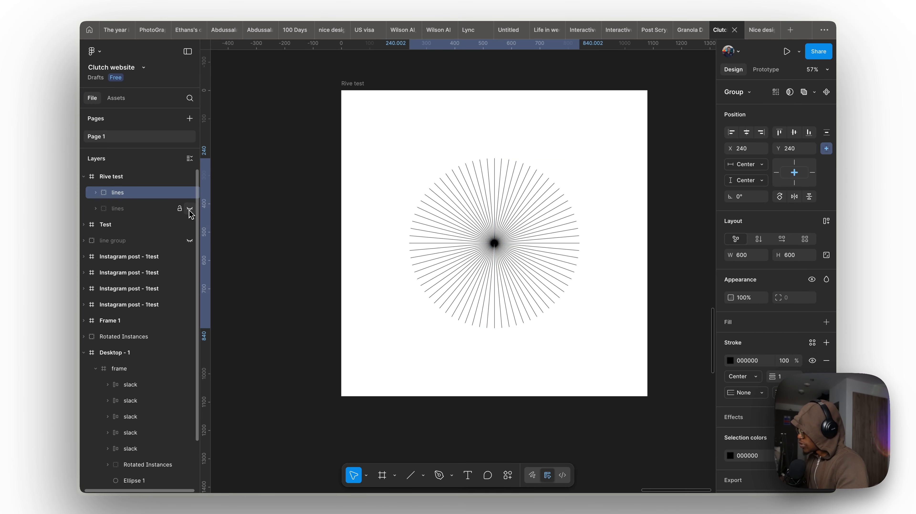
Draw a circle about 544 × 544 from the centre of the radial lines and align it to the frame's horizontal and vertical centre.
{"action": "key", "text": "o"}
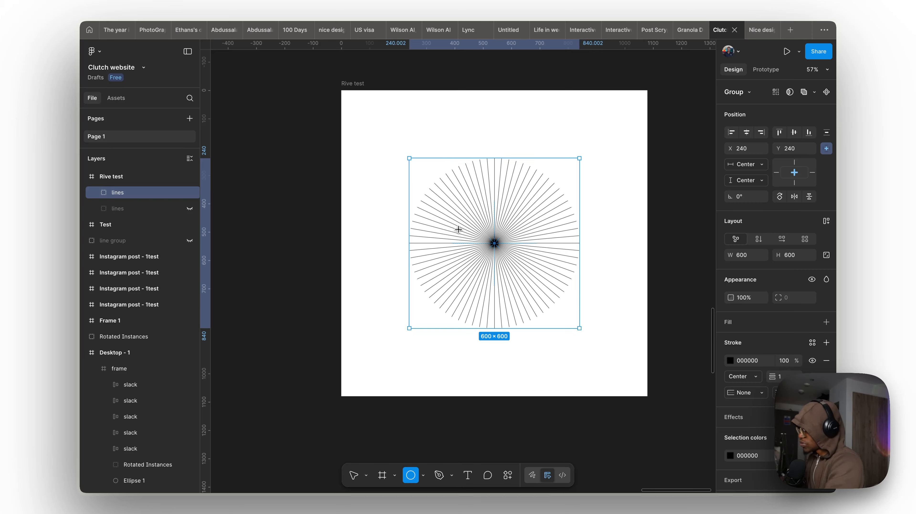
{"action": "left_click_drag", "start_coordinate": [494, 243], "coordinate": [571, 275]}
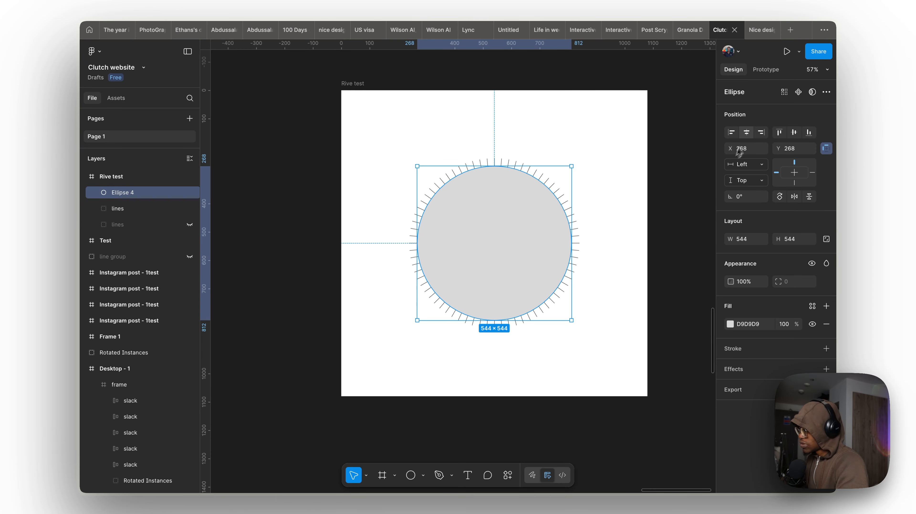
{"action": "left_click", "coordinate": [746, 133]}
{"action": "left_click", "coordinate": [794, 132]}
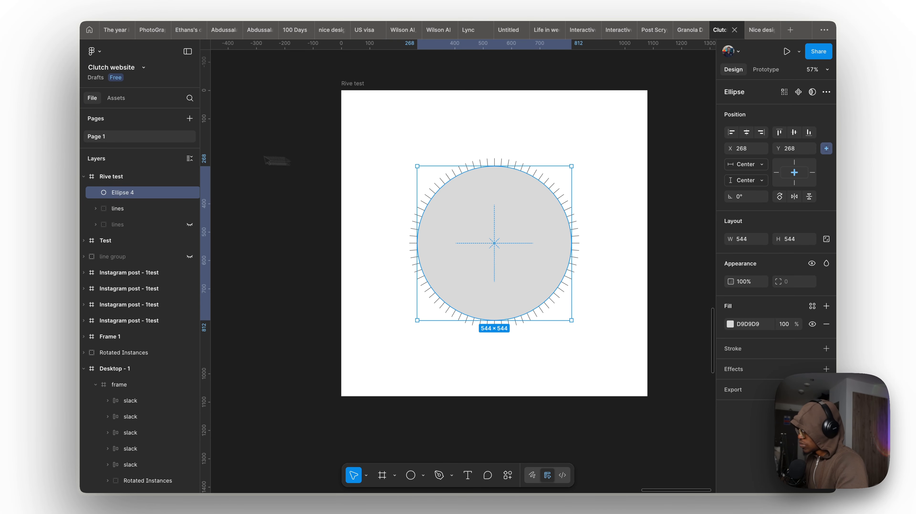
Rename the ellipse as circle and move the visible lines group above it in the layer order.
{"action": "double_click", "coordinate": [124, 193]}
{"action": "type", "text": "cir"}
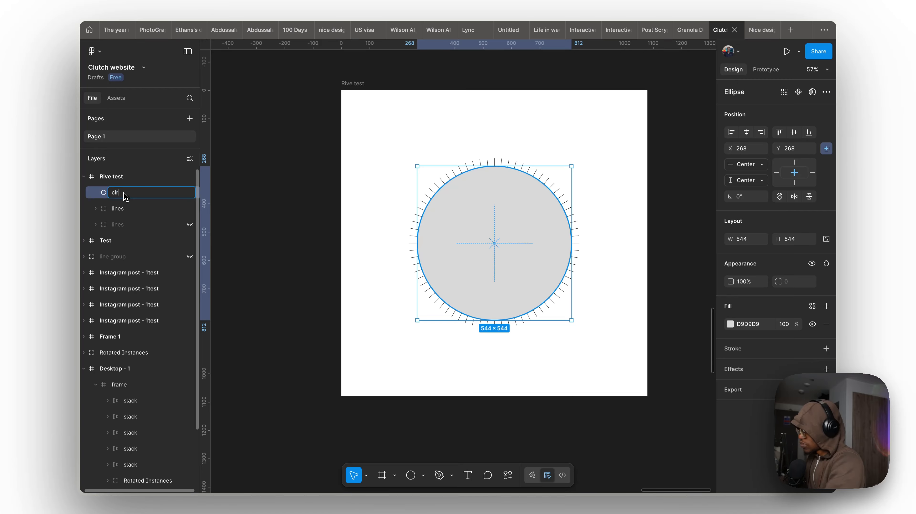
{"action": "type", "text": "cle"}
{"action": "key", "text": "Return"}
{"action": "left_click", "coordinate": [130, 210]}
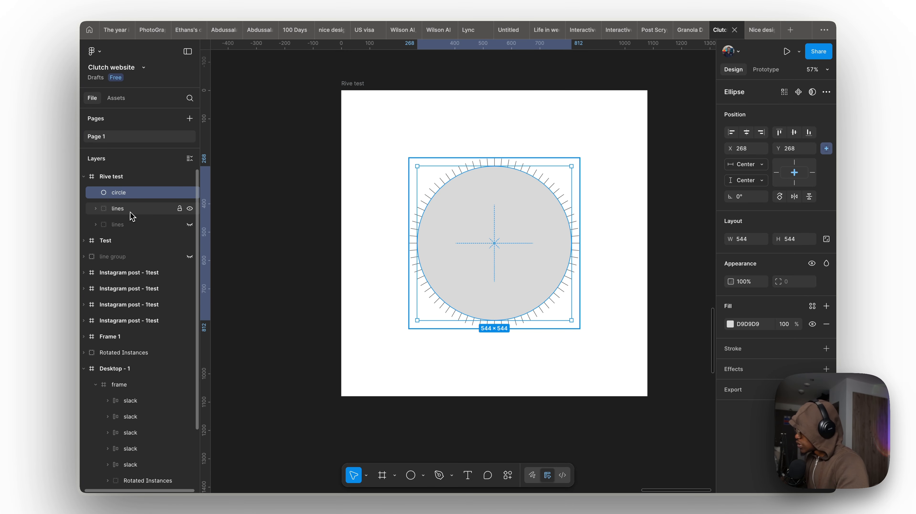
{"action": "left_click_drag", "start_coordinate": [133, 214], "coordinate": [133, 184]}
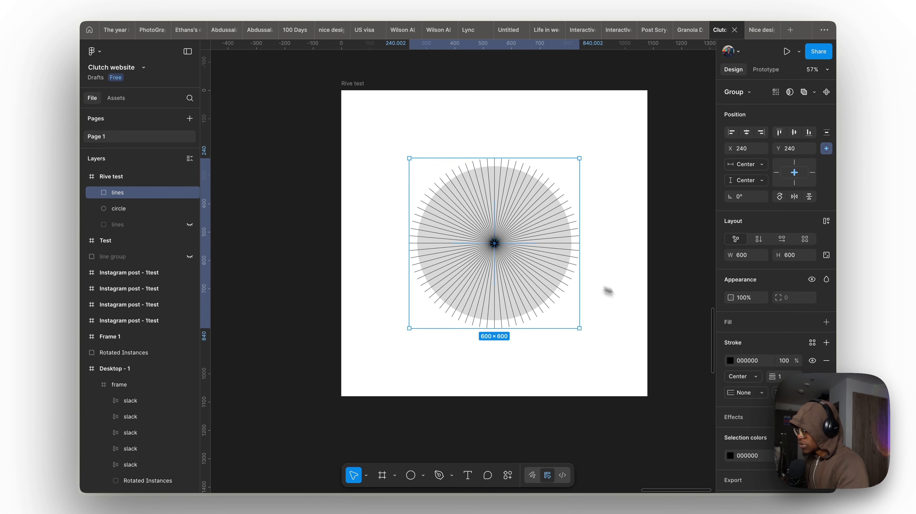
Outline the strokes of the visible lines group and flatten it into a single vector.
{"action": "right_click", "coordinate": [145, 194]}
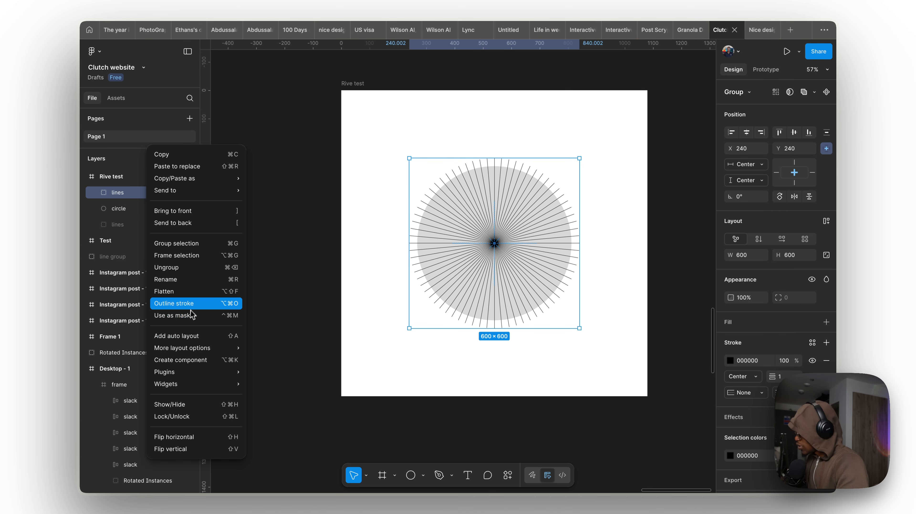
{"action": "left_click", "coordinate": [169, 303]}
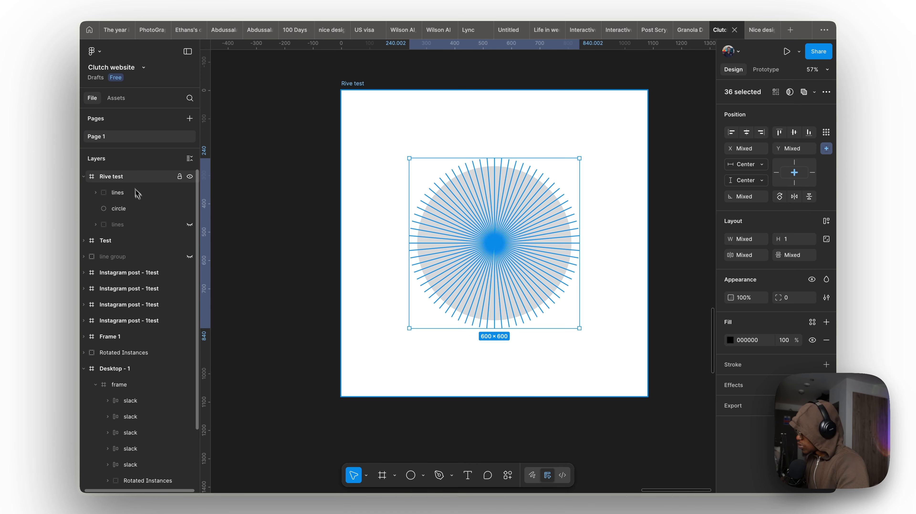
{"action": "right_click", "coordinate": [130, 198]}
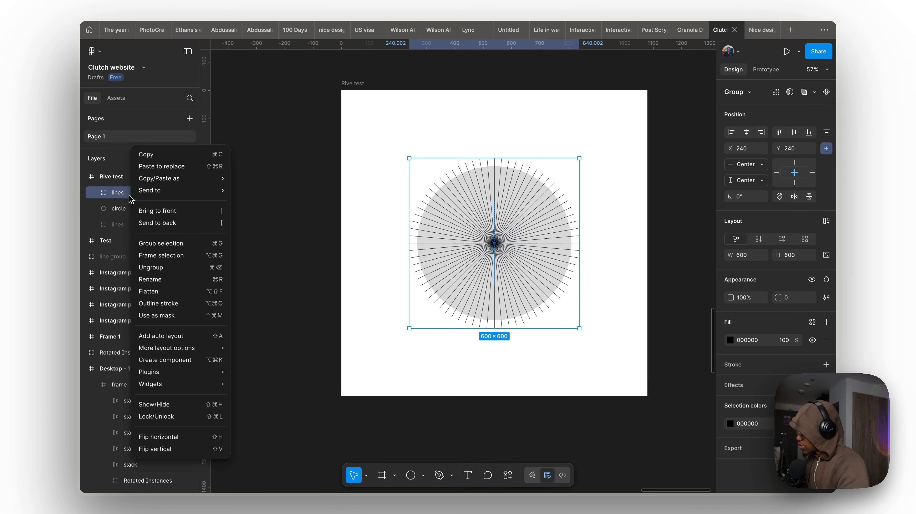
{"action": "left_click", "coordinate": [161, 293]}
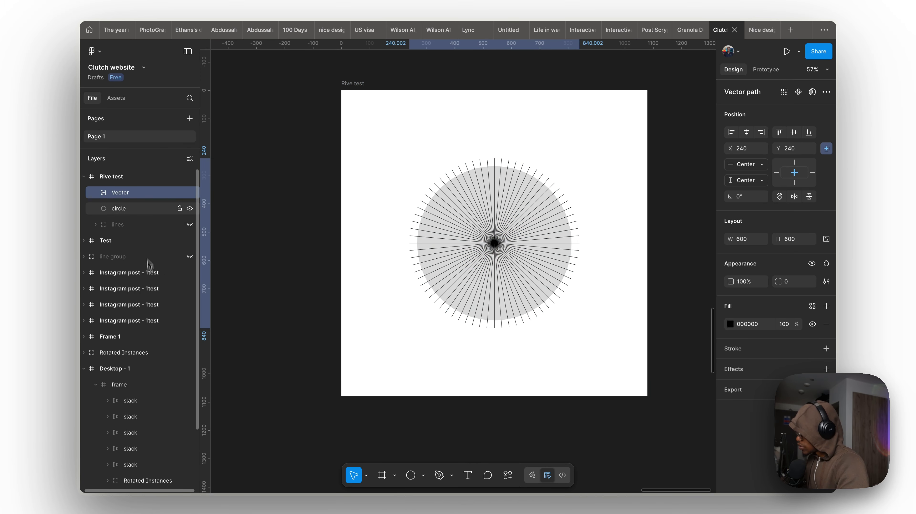
Try subtracting with the flattened vector above the circle, and undo the operation.
{"action": "left_click", "coordinate": [137, 210], "text": "shift"}
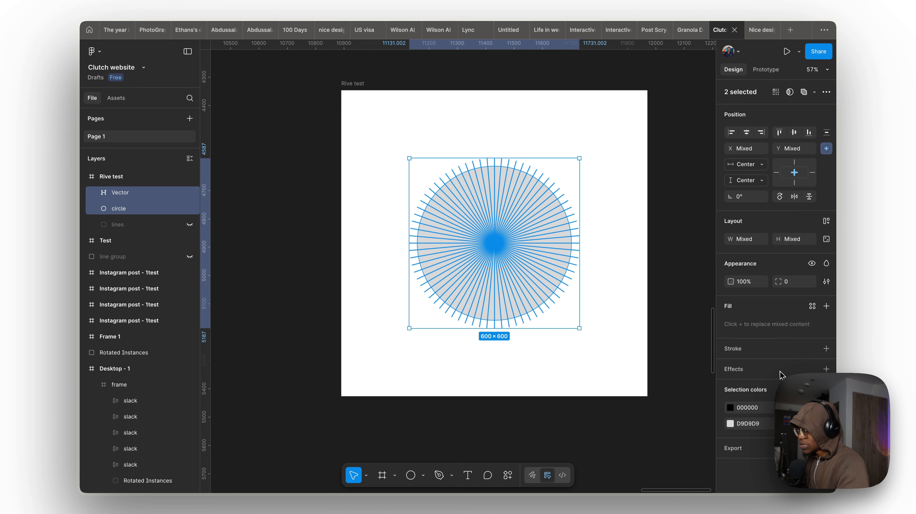
{"action": "left_click", "coordinate": [814, 92]}
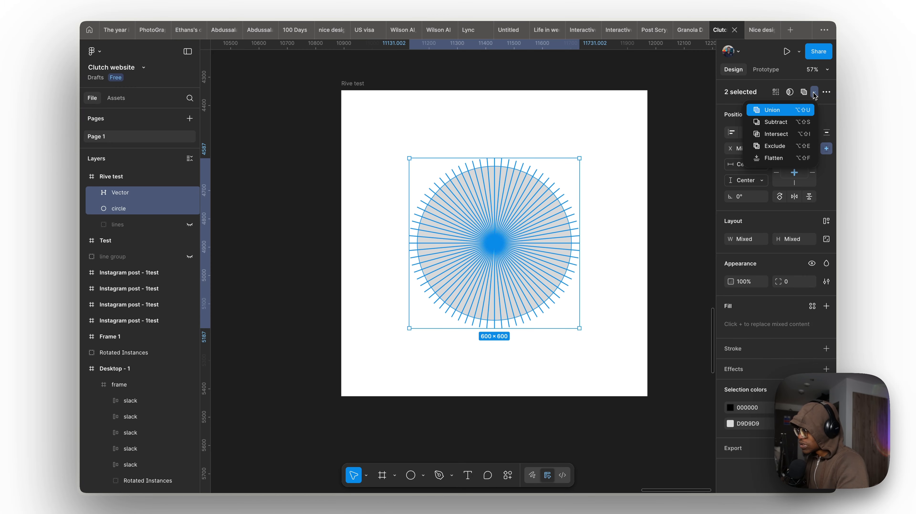
{"action": "left_click", "coordinate": [790, 124]}
{"action": "key", "text": "super+z"}
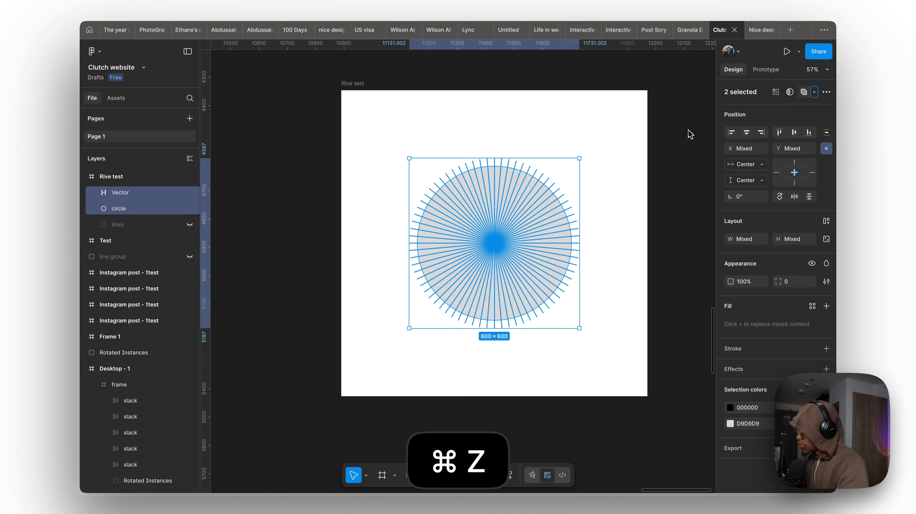
Move the circle above the flattened vector in the layer order and subtract it from the vector.
{"action": "left_click_drag", "start_coordinate": [131, 212], "coordinate": [129, 192]}
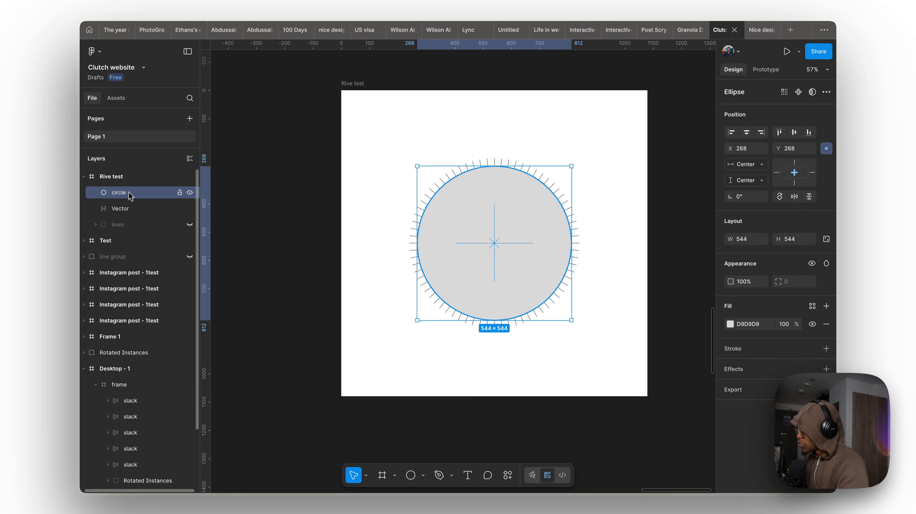
{"action": "left_click", "coordinate": [144, 208], "text": "shift"}
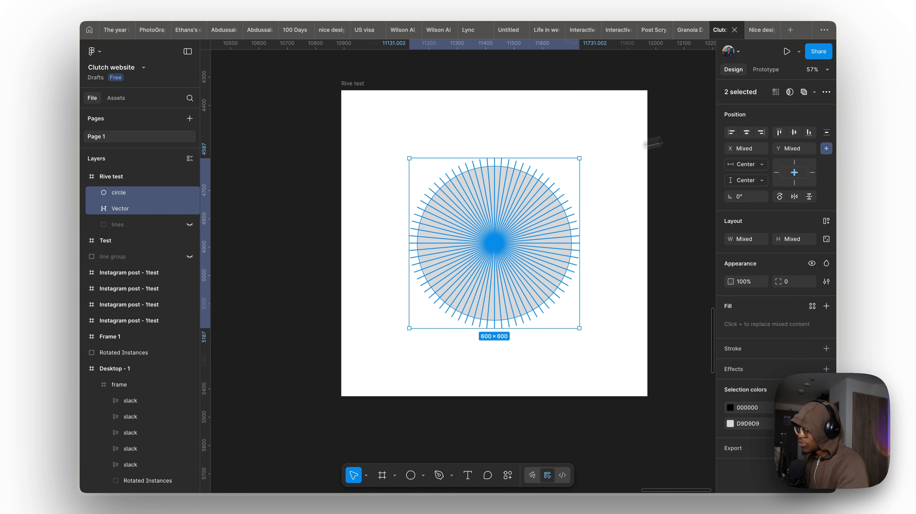
{"action": "left_click", "coordinate": [814, 92]}
{"action": "left_click", "coordinate": [777, 122]}
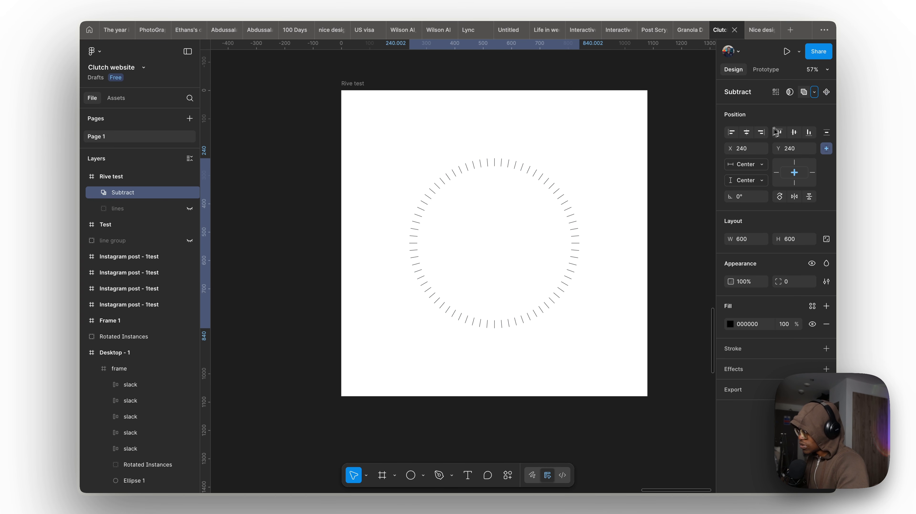
{"action": "scroll", "coordinate": [576, 174], "scroll_direction": "up", "scroll_amount": 10}
{"action": "left_click", "coordinate": [649, 128]}
{"action": "scroll", "coordinate": [356, 155], "scroll_direction": "down", "scroll_amount": 5}
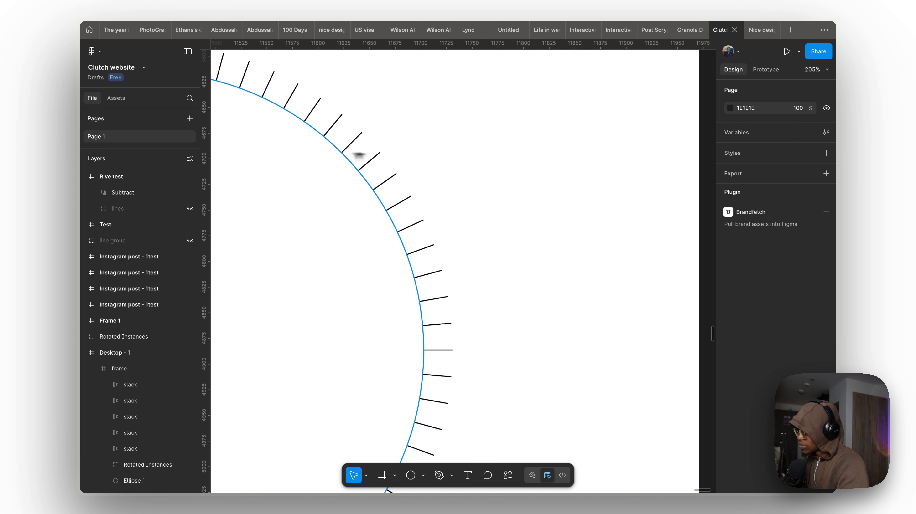
Try flattening the subtracted tick ring and renaming it Lines, and undo both changes.
{"action": "left_click", "coordinate": [127, 196]}
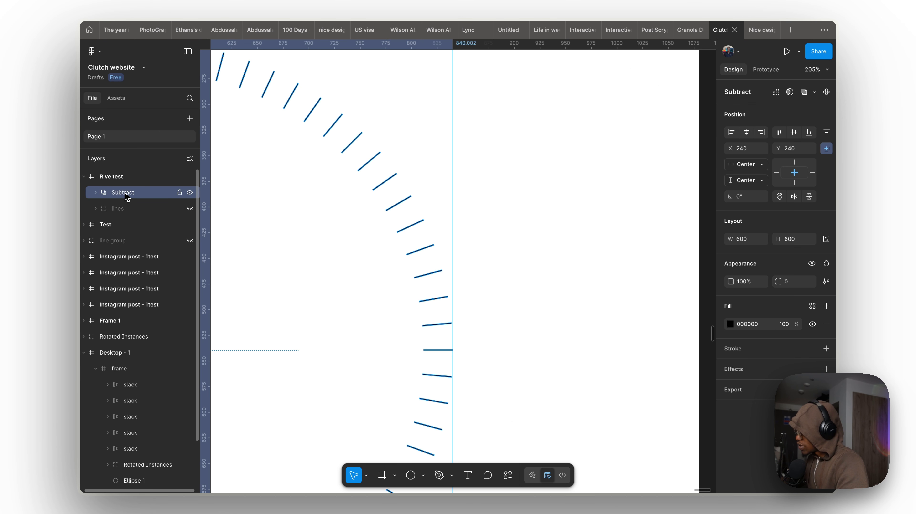
{"action": "right_click", "coordinate": [127, 196]}
{"action": "left_click", "coordinate": [162, 305]}
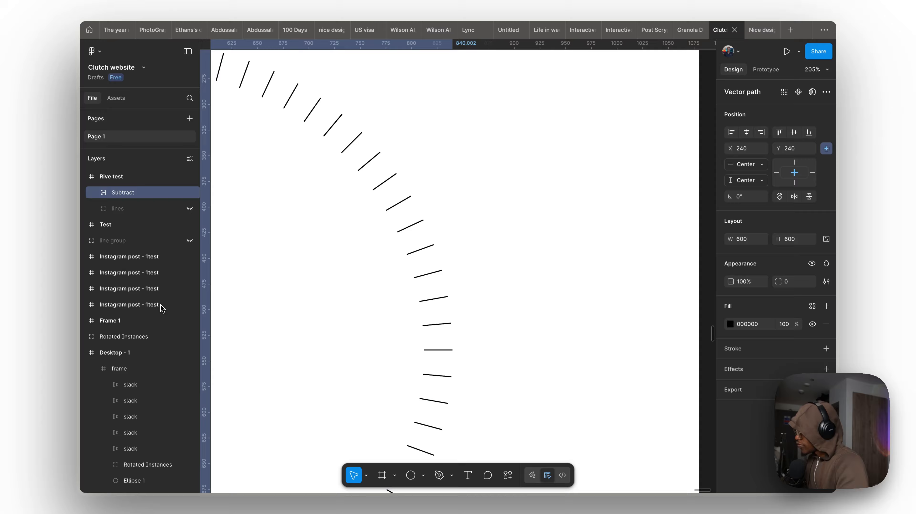
{"action": "double_click", "coordinate": [122, 193]}
{"action": "type", "text": "Lines"}
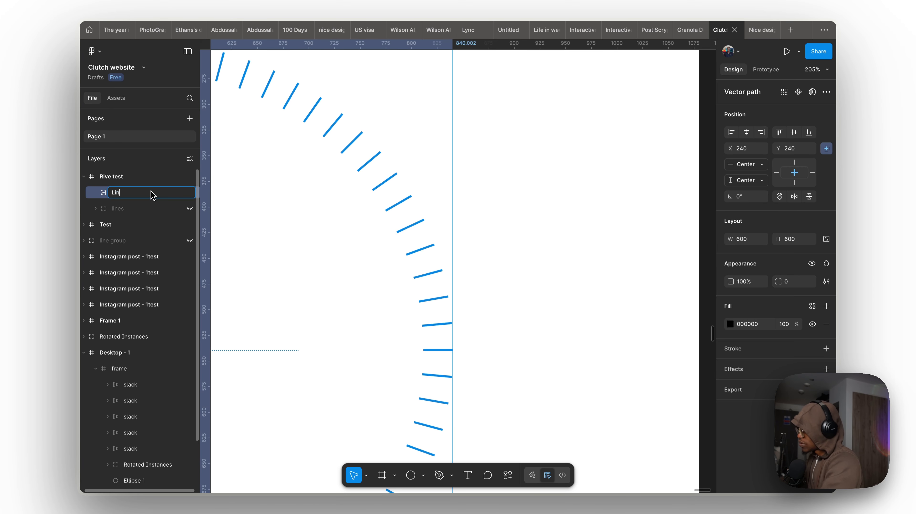
{"action": "key", "text": "Return"}
{"action": "scroll", "coordinate": [536, 218], "scroll_direction": "down", "scroll_amount": 10}
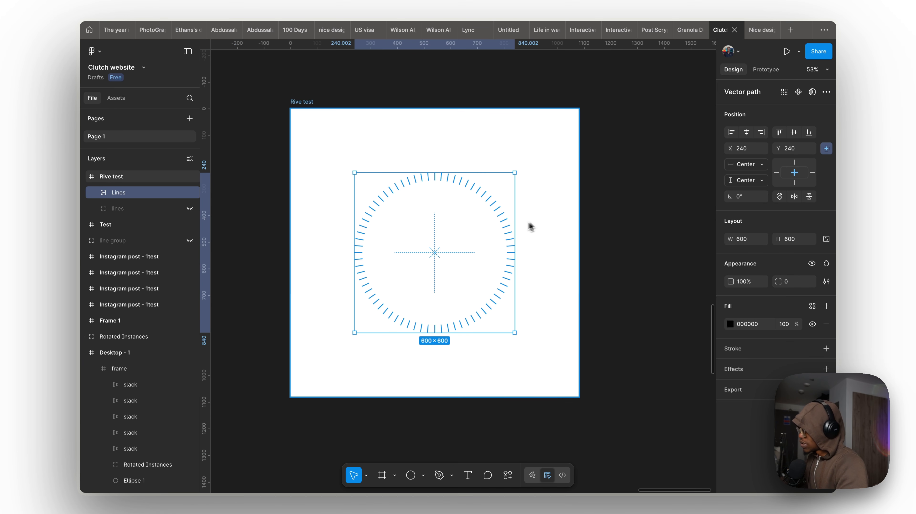
{"action": "scroll", "coordinate": [444, 241], "scroll_direction": "up", "scroll_amount": 8}
{"action": "key", "text": "super+z"}
{"action": "key", "text": "super+z"}
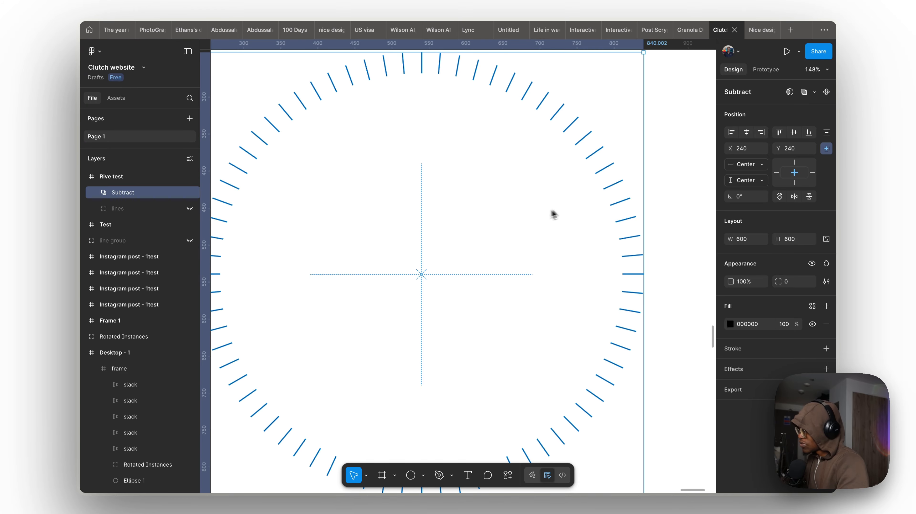
Rename the Subtract layer as small lines.
{"action": "scroll", "coordinate": [558, 198], "scroll_direction": "down", "scroll_amount": 5}
{"action": "left_click", "coordinate": [576, 184]}
{"action": "double_click", "coordinate": [132, 193]}
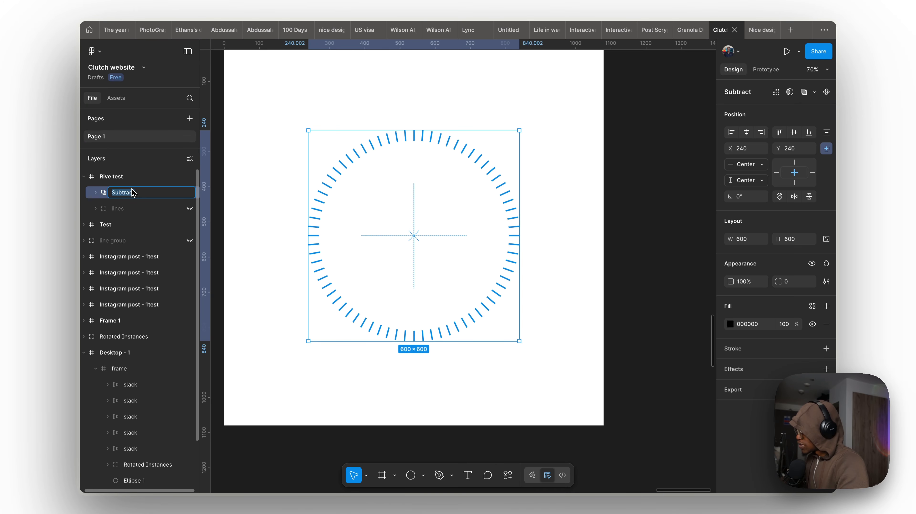
{"action": "type", "text": "small l"}
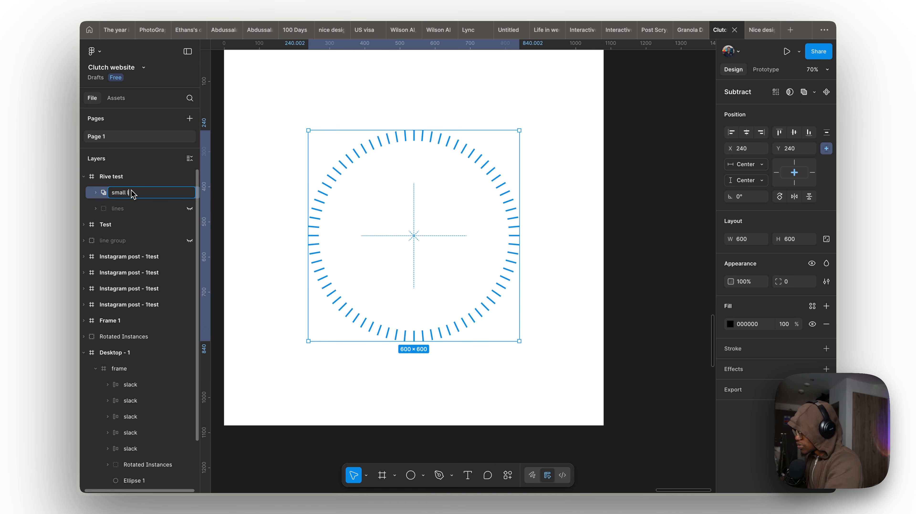
{"action": "type", "text": "ines"}
{"action": "key", "text": "Return"}
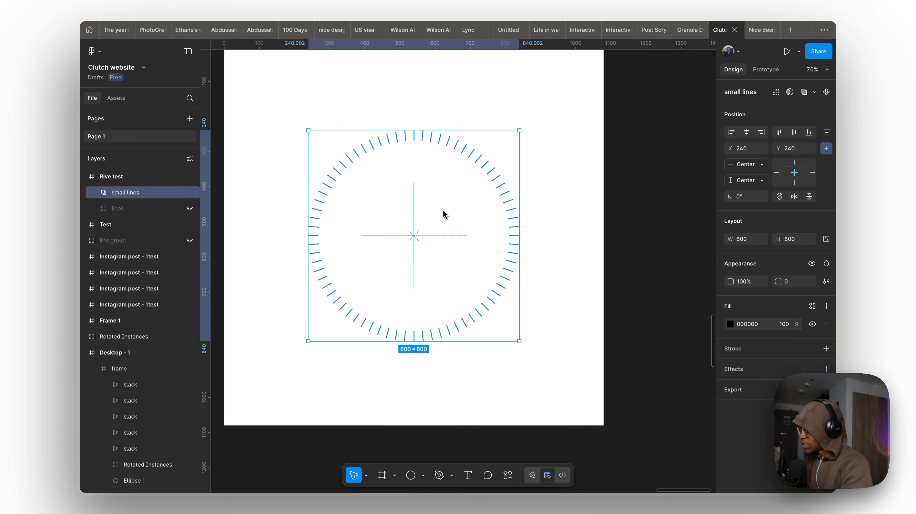
Duplicate the hidden lines group, keeping the copy visible and the original hidden.
{"action": "left_click", "coordinate": [159, 208]}
{"action": "left_click", "coordinate": [189, 209]}
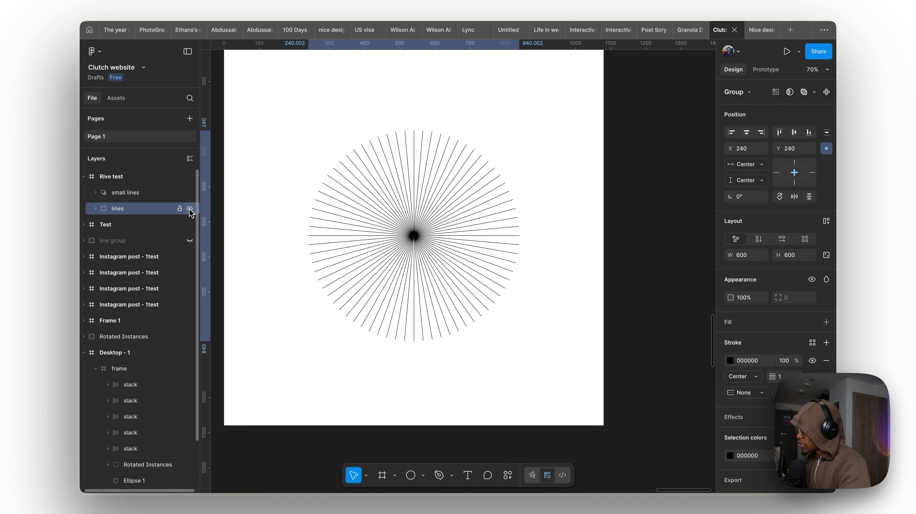
{"action": "key", "text": "super+d"}
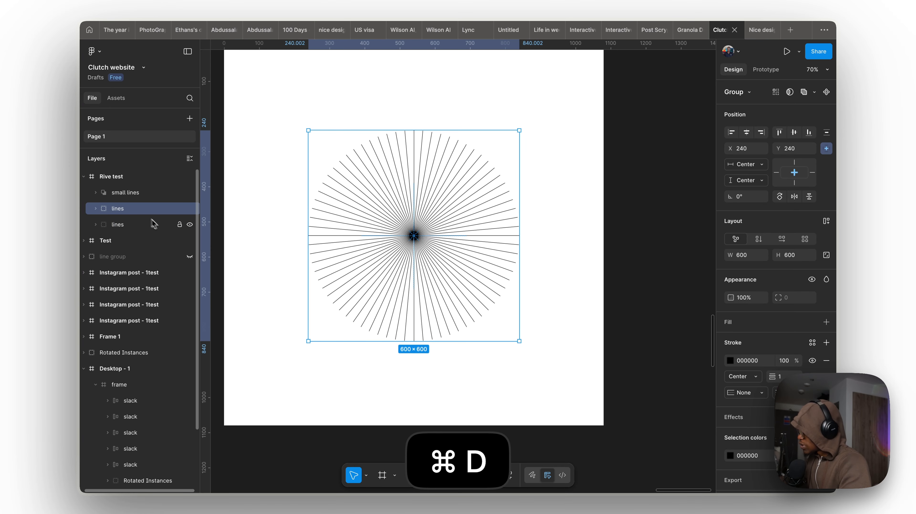
{"action": "left_click", "coordinate": [189, 225]}
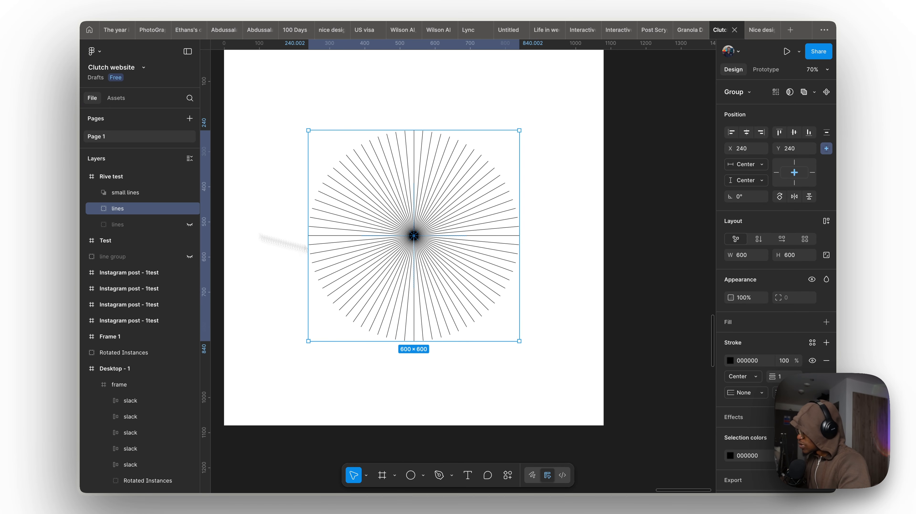
Set the fill colour of the small lines layer to light grey D3D3D3.
{"action": "left_click", "coordinate": [176, 193]}
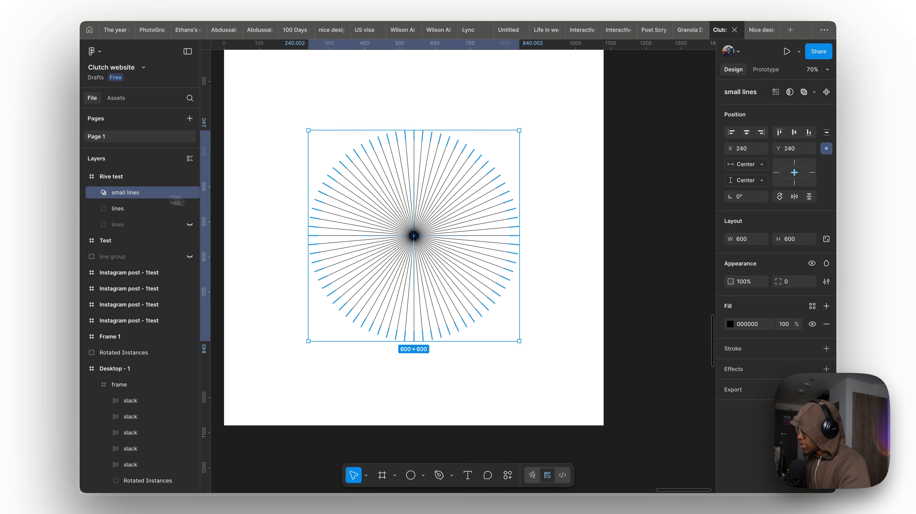
{"action": "left_click", "coordinate": [730, 323]}
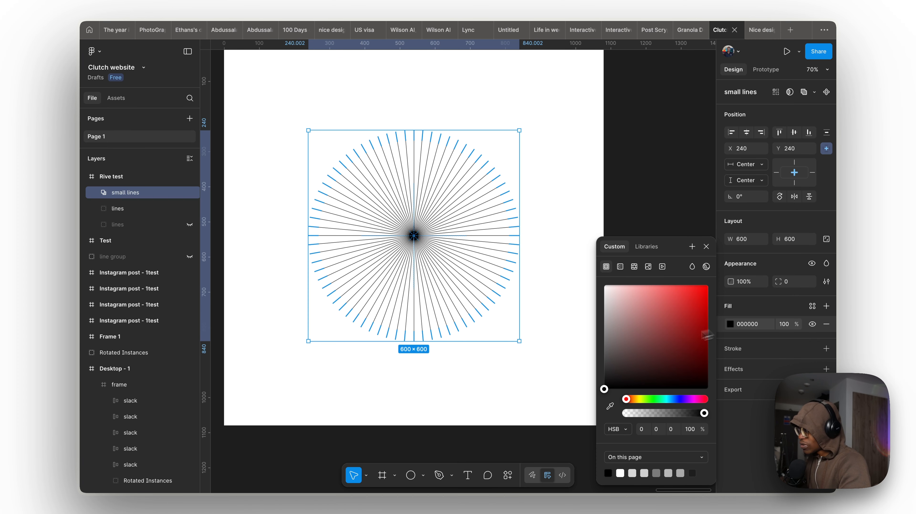
{"action": "left_click_drag", "start_coordinate": [619, 335], "coordinate": [586, 314]}
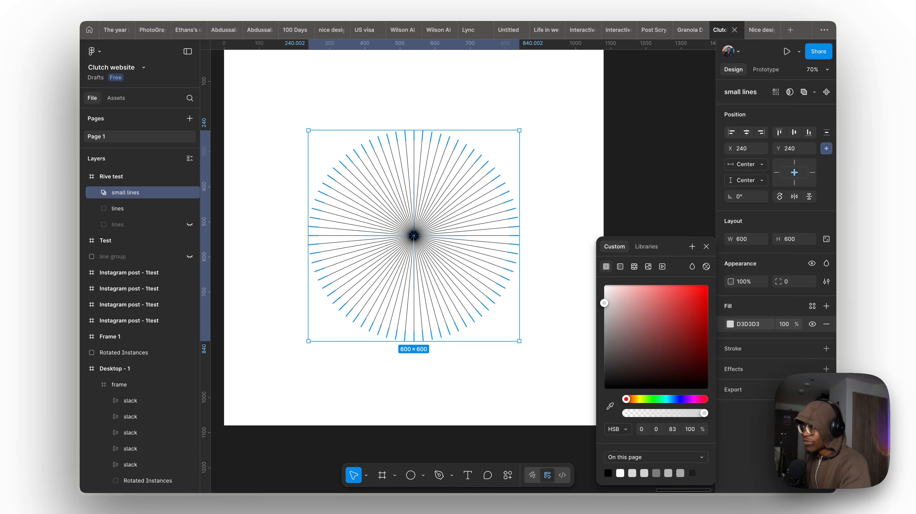
{"action": "left_click", "coordinate": [137, 212]}
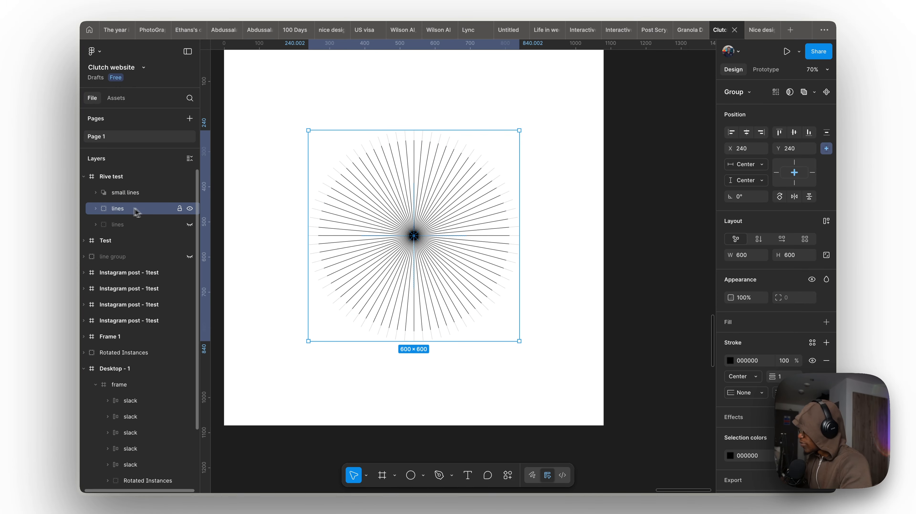
Copy the circle from inside small lines and paste it as a separate layer in the Rive test frame.
{"action": "left_click", "coordinate": [96, 192]}
{"action": "left_click", "coordinate": [134, 211]}
{"action": "key", "text": "super+c"}
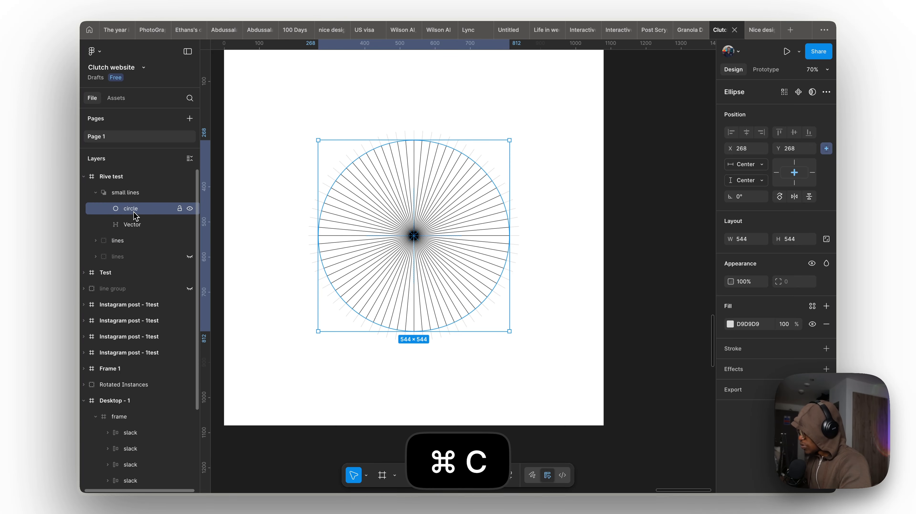
{"action": "left_click", "coordinate": [96, 192]}
{"action": "key", "text": "super+v"}
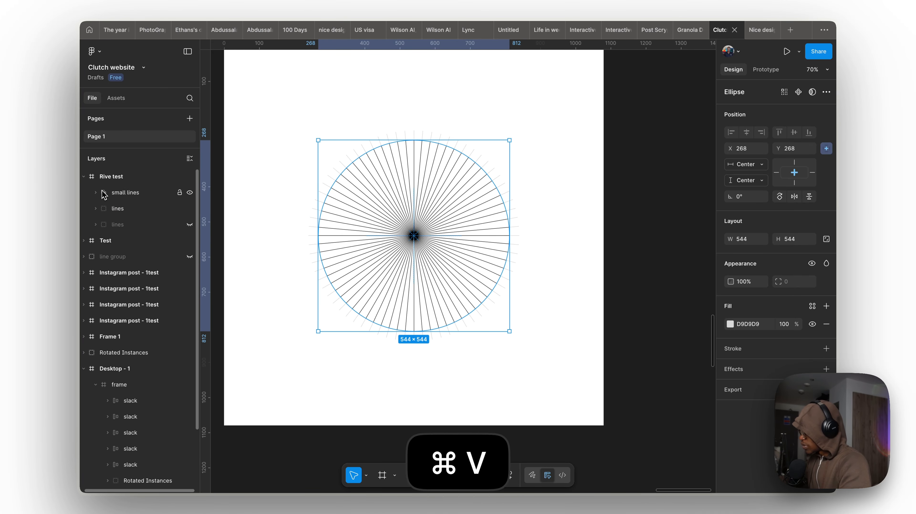
{"action": "left_click", "coordinate": [276, 118]}
{"action": "key", "text": "super+v"}
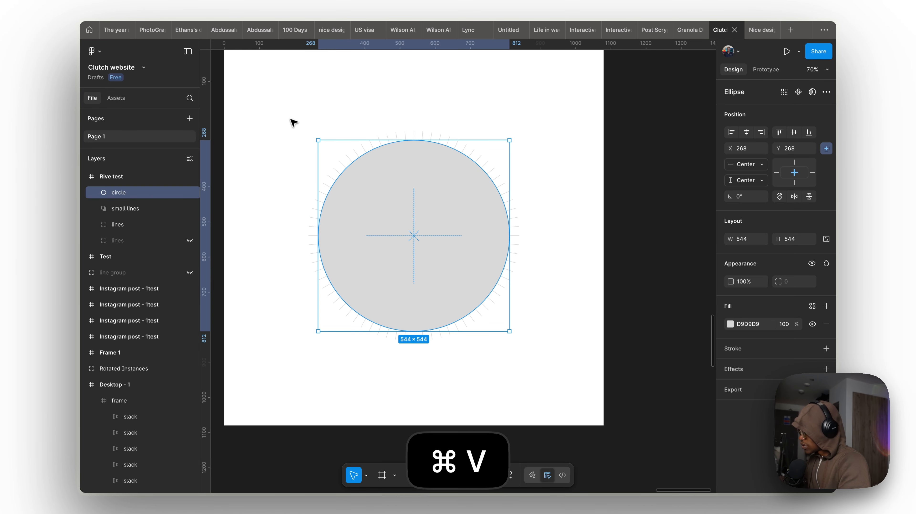
Move the visible lines group between the circle and small lines layers, and hide the circle.
{"action": "left_click", "coordinate": [130, 225]}
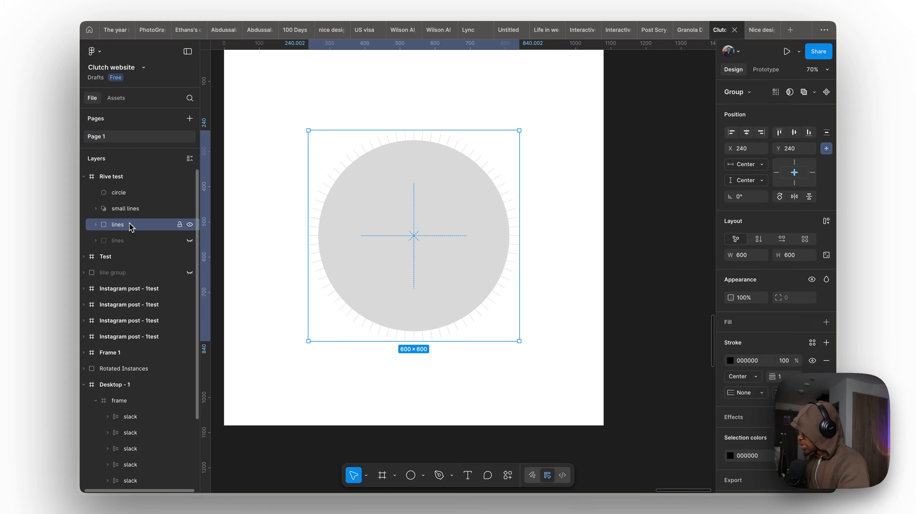
{"action": "left_click_drag", "start_coordinate": [131, 224], "coordinate": [131, 205]}
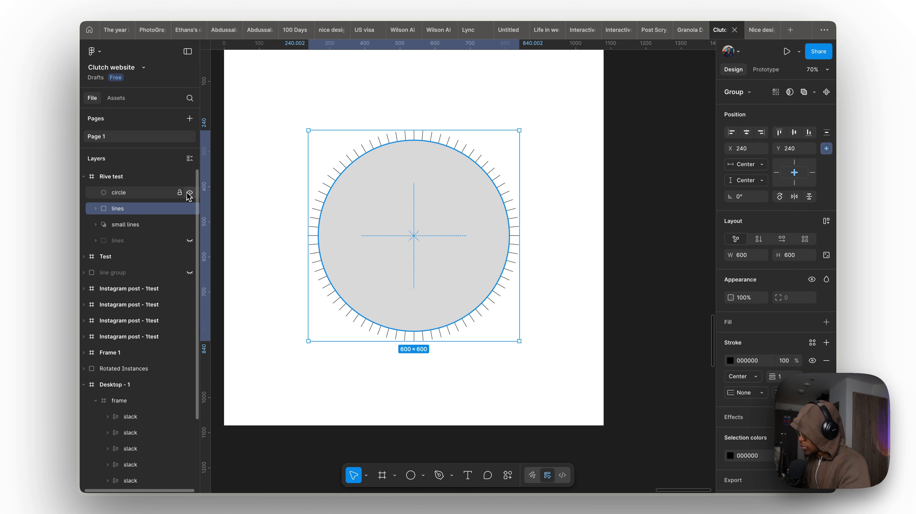
{"action": "left_click", "coordinate": [189, 193]}
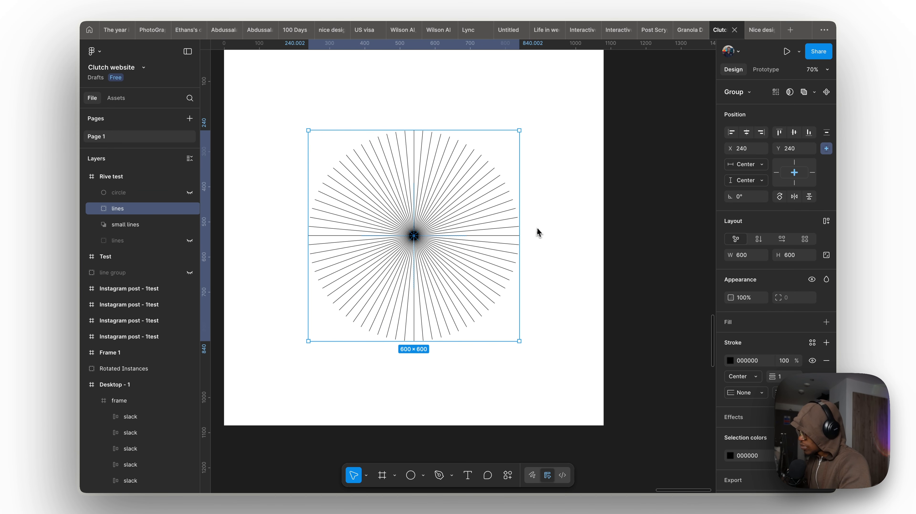
Scale the visible lines group from its centre to 624 × 624 and show the circle again.
{"action": "key", "text": "k"}
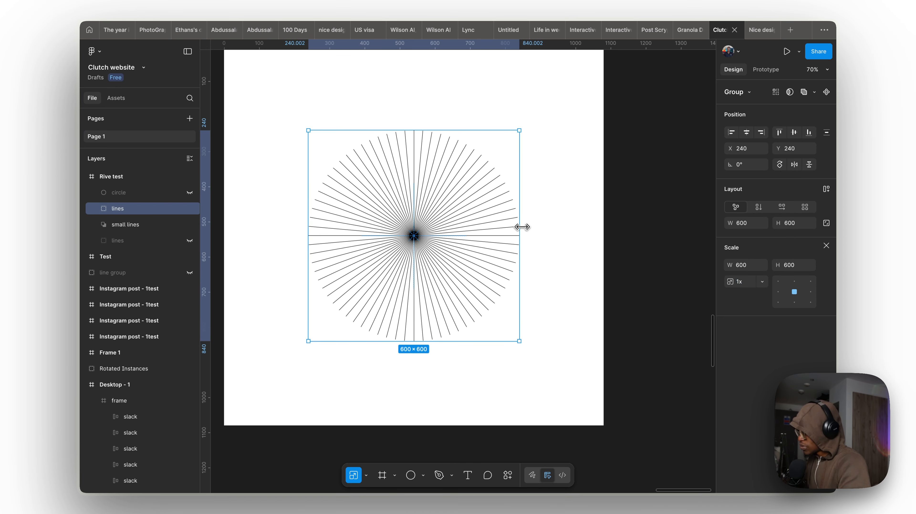
{"action": "left_click_drag", "start_coordinate": [522, 227], "coordinate": [522, 227]}
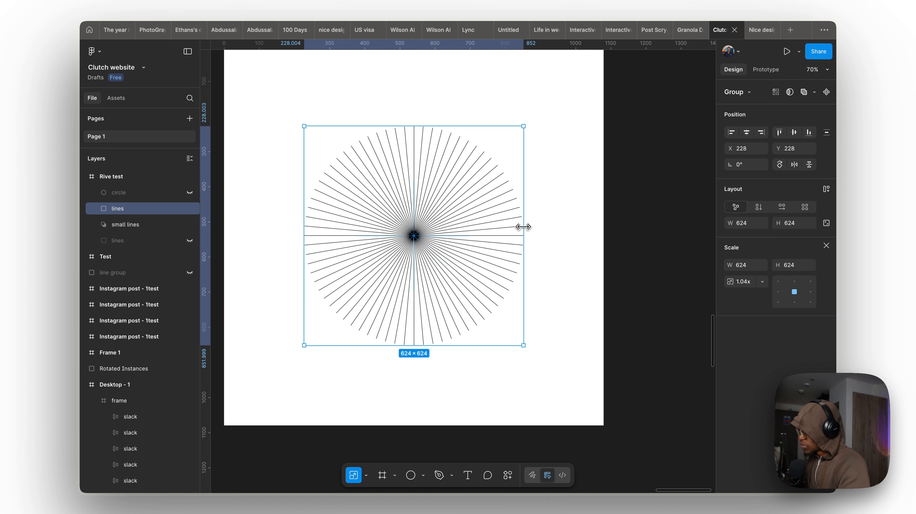
{"action": "key", "text": "v"}
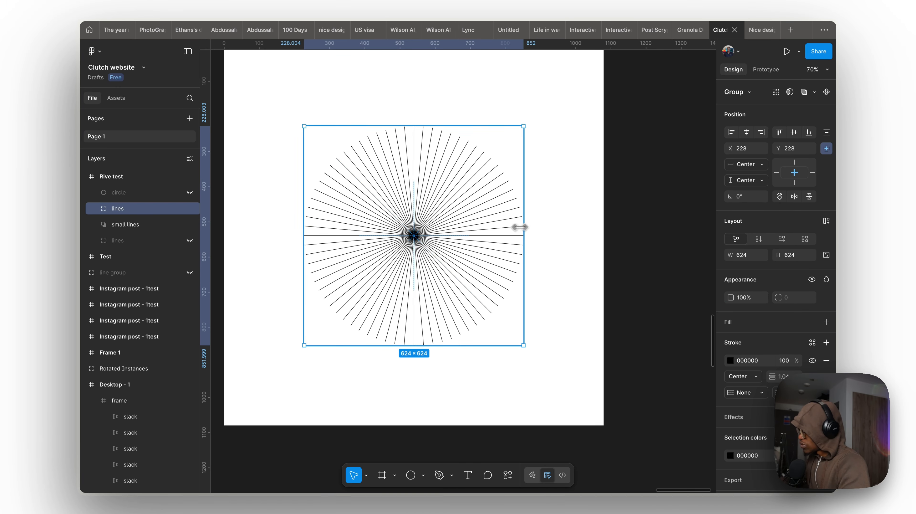
{"action": "left_click", "coordinate": [190, 193]}
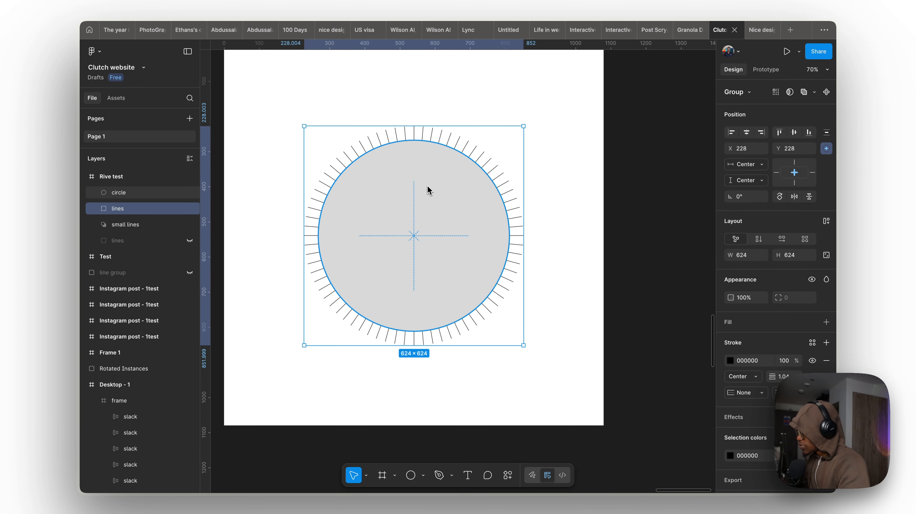
Outline the strokes of the enlarged lines group and flatten it into a single vector.
{"action": "right_click", "coordinate": [133, 212]}
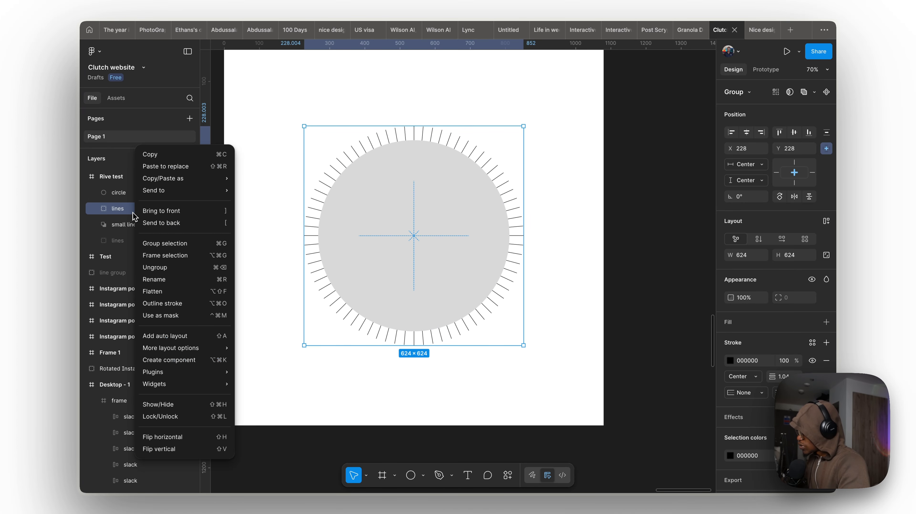
{"action": "left_click", "coordinate": [176, 304]}
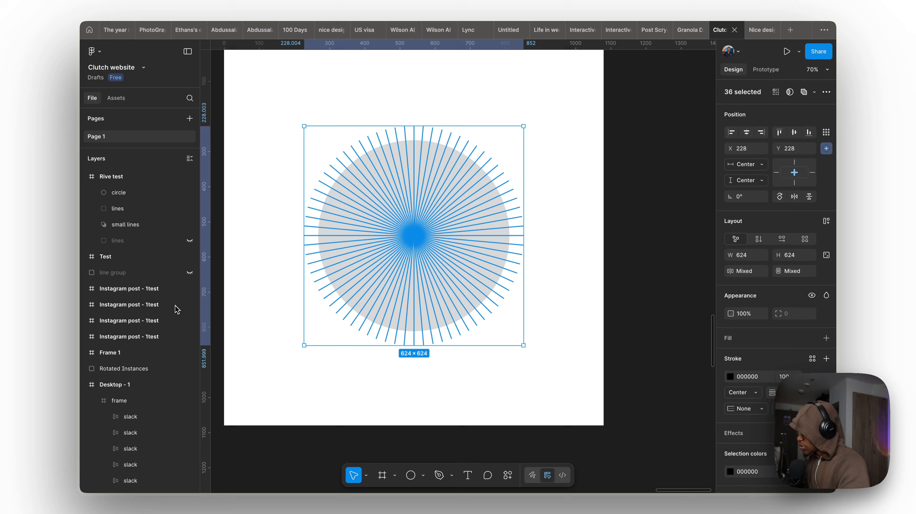
{"action": "right_click", "coordinate": [147, 213]}
{"action": "left_click", "coordinate": [189, 293]}
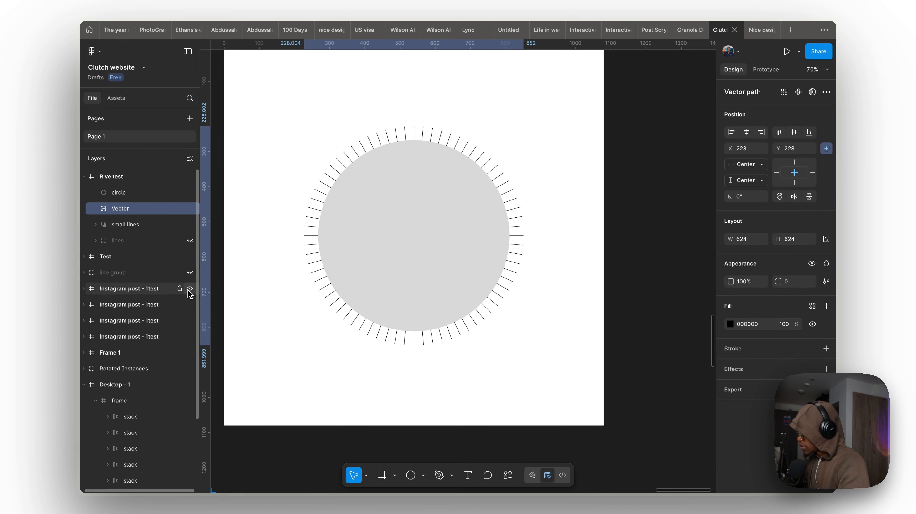
Subtract the circle from the flattened 624 × 624 vector, and select the small lines layer.
{"action": "left_click", "coordinate": [150, 194], "text": "shift"}
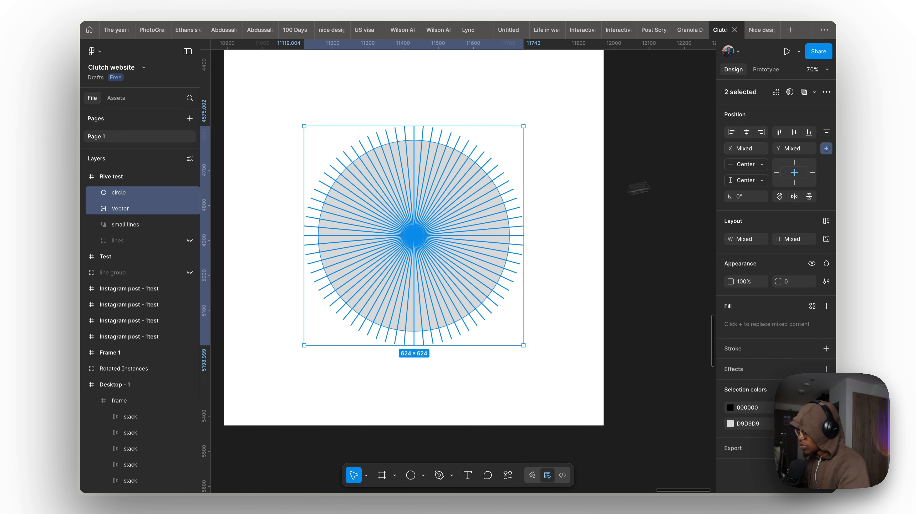
{"action": "left_click", "coordinate": [814, 93]}
{"action": "left_click", "coordinate": [787, 123]}
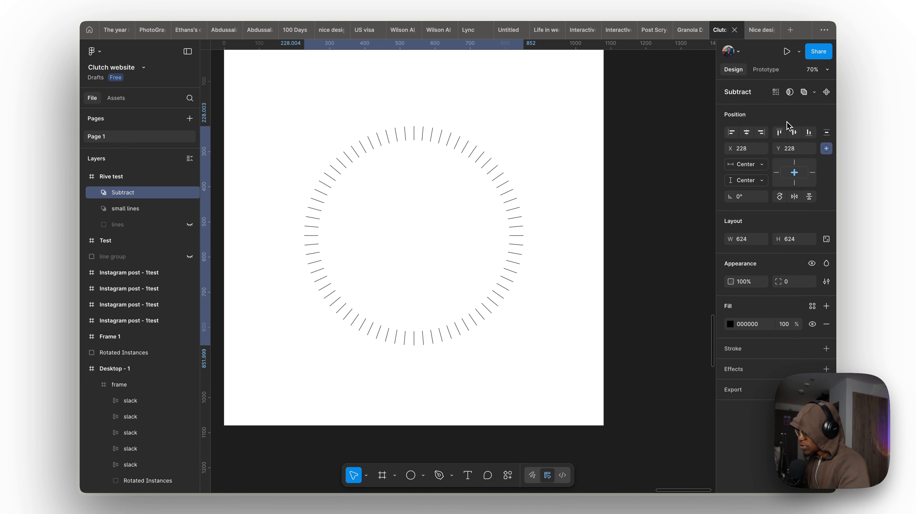
{"action": "left_click", "coordinate": [137, 209]}
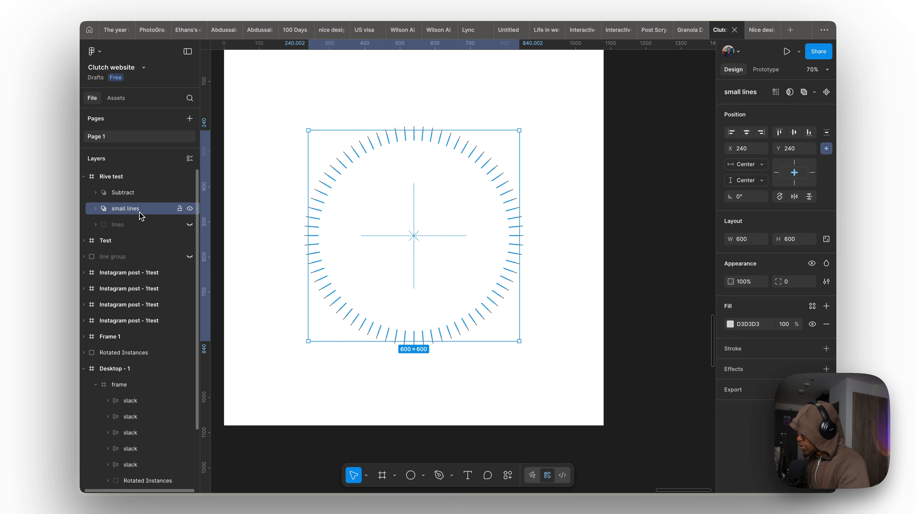
Move the small lines layer above the Subtract layer in the Rive test frame.
{"action": "left_click_drag", "start_coordinate": [141, 193], "coordinate": [141, 190]}
{"action": "left_click", "coordinate": [650, 151]}
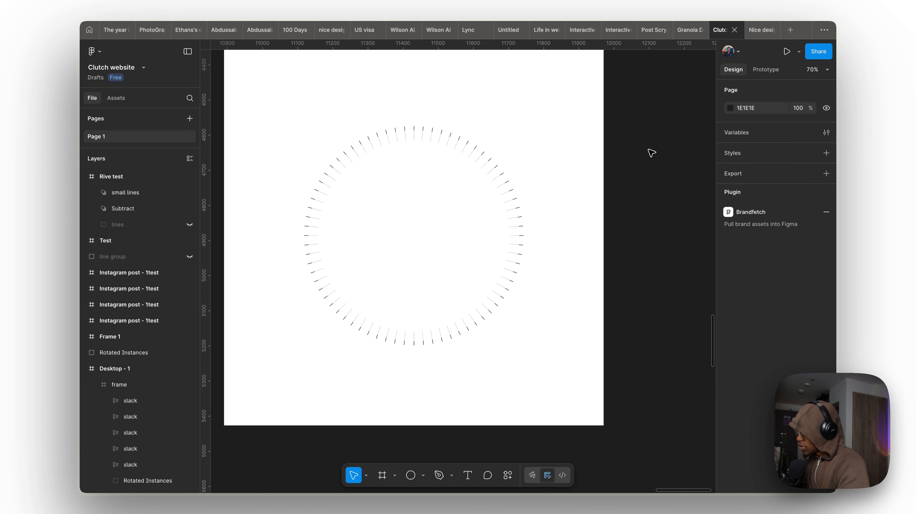
Examine how the grey small lines overlap the black longer lines around the ring.
{"action": "scroll", "coordinate": [568, 155], "scroll_direction": "up", "scroll_amount": 5}
{"action": "scroll", "coordinate": [474, 125], "scroll_direction": "up", "scroll_amount": 15}
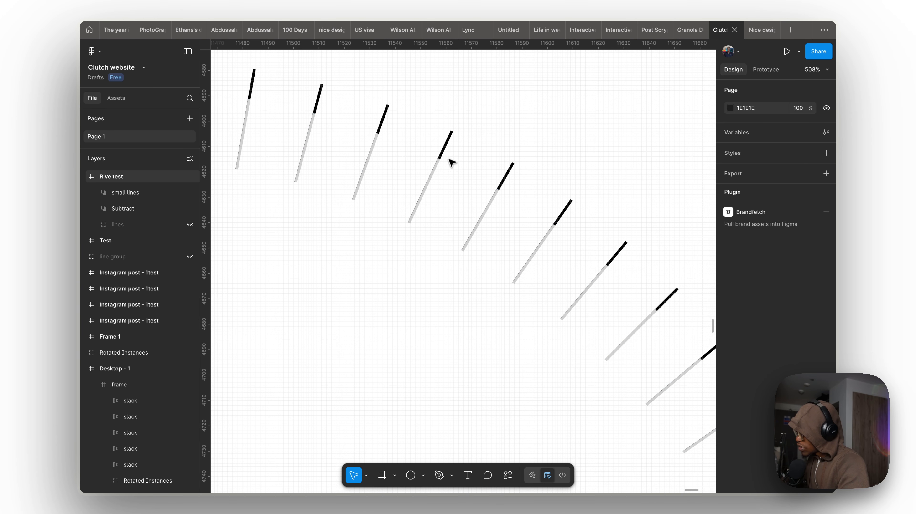
{"action": "scroll", "coordinate": [416, 193], "scroll_direction": "down", "scroll_amount": 8}
{"action": "scroll", "coordinate": [580, 270], "scroll_direction": "up", "scroll_amount": 9}
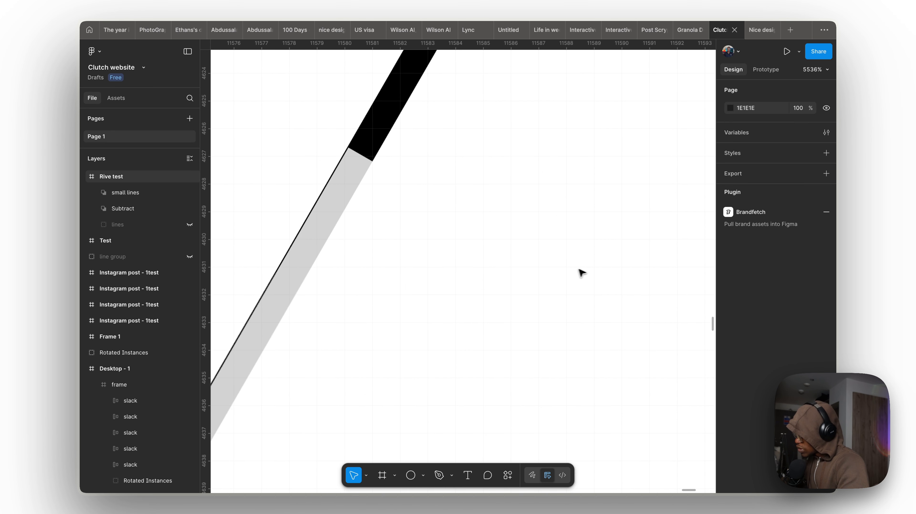
{"action": "scroll", "coordinate": [335, 193], "scroll_direction": "down", "scroll_amount": 8}
{"action": "scroll", "coordinate": [375, 216], "scroll_direction": "down", "scroll_amount": 14}
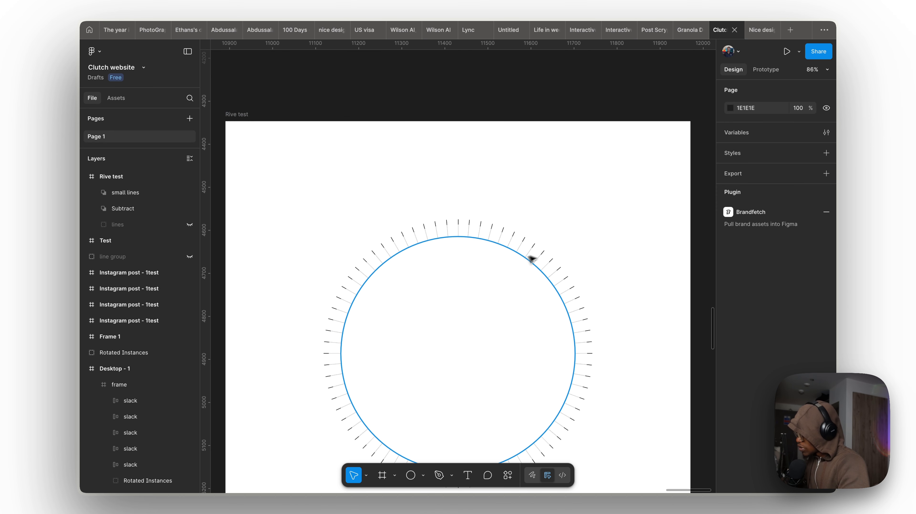
{"action": "scroll", "coordinate": [381, 277], "scroll_direction": "up", "scroll_amount": 5}
{"action": "scroll", "coordinate": [395, 227], "scroll_direction": "down", "scroll_amount": 10}
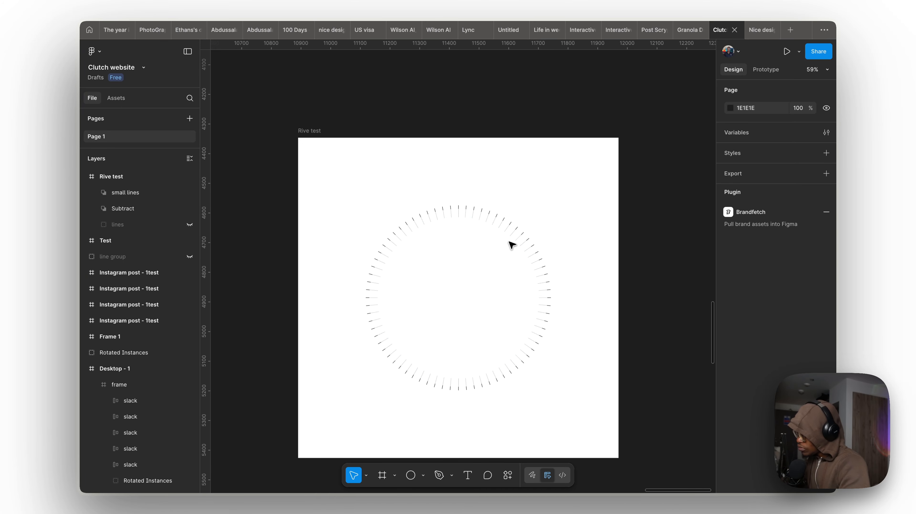
Switch to the Clutch website and the Rive file to review the reference dial, and return to the Figma design.
{"action": "key", "text": "ctrl+Right"}
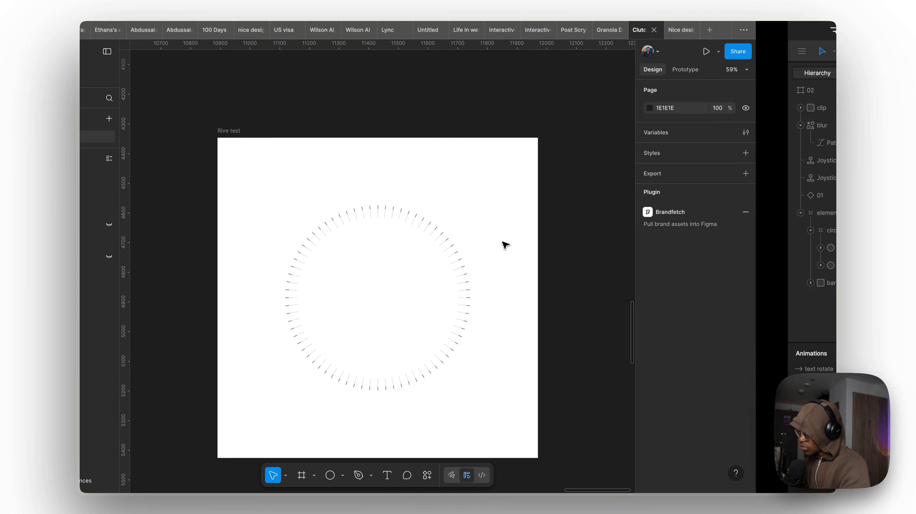
{"action": "key", "text": "ctrl+Left"}
{"action": "key", "text": "ctrl+Right"}
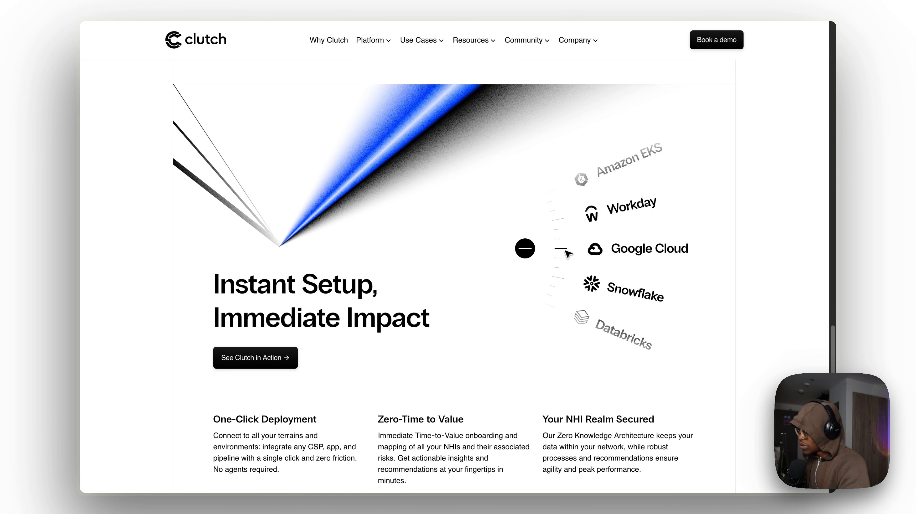
{"action": "key", "text": "ctrl+Left"}
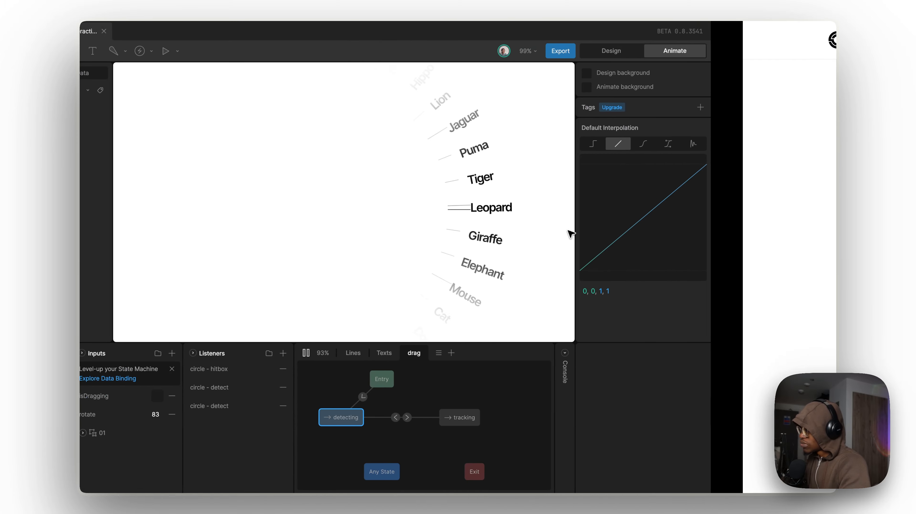
{"action": "key", "text": "ctrl+Left"}
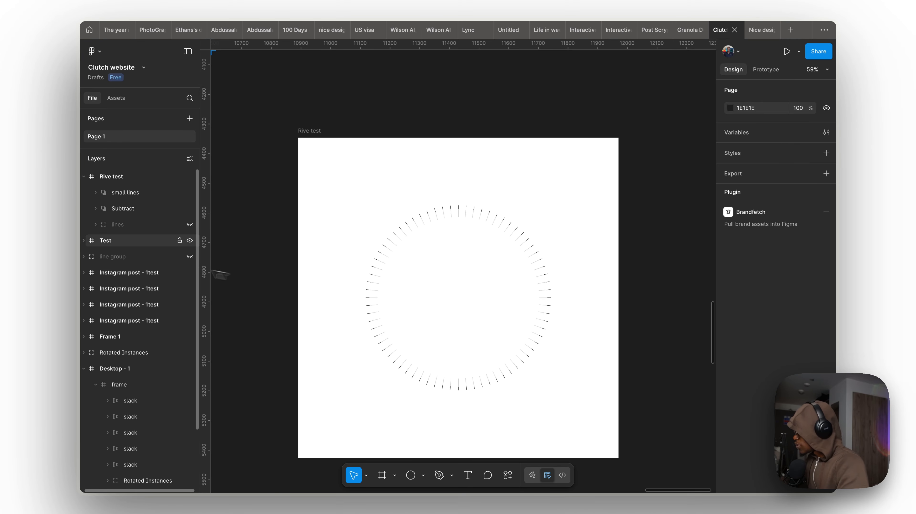
Rename the Subtract layer as big line.
{"action": "left_click", "coordinate": [132, 210]}
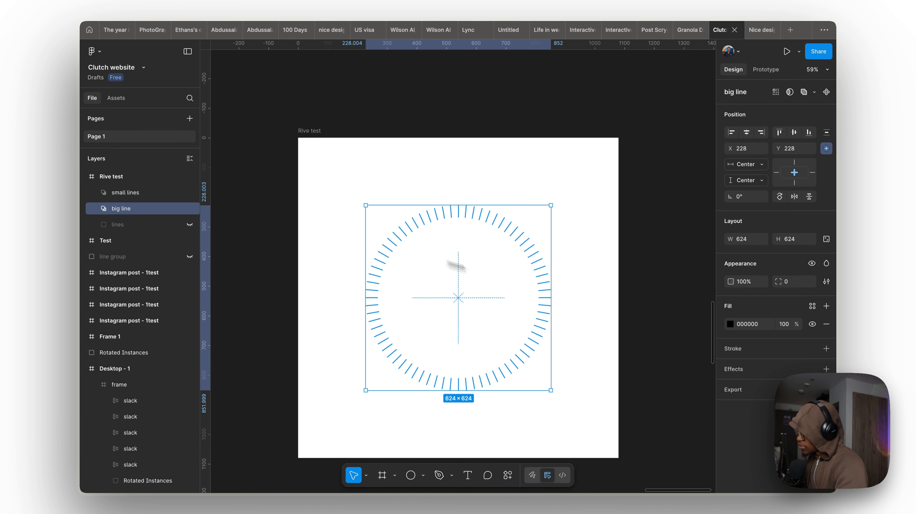
{"action": "scroll", "coordinate": [552, 307], "scroll_direction": "up", "scroll_amount": 5}
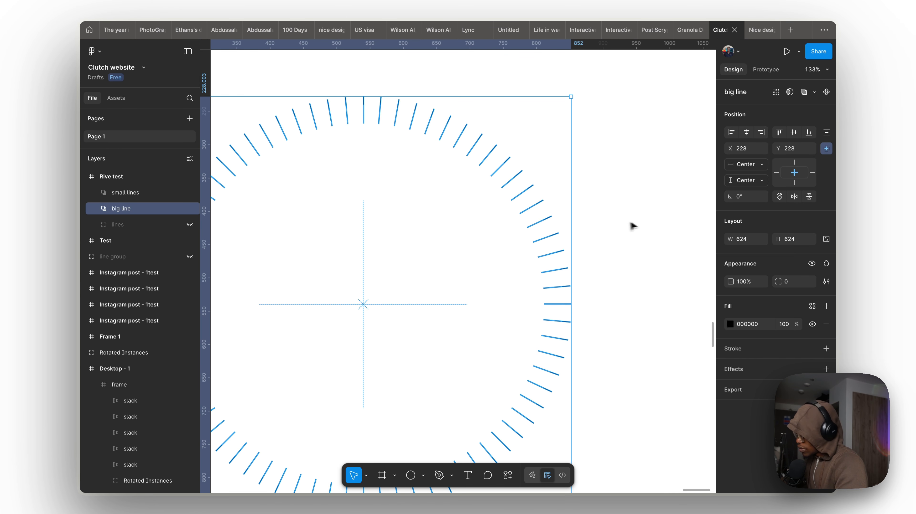
{"action": "left_click", "coordinate": [632, 226]}
Duplicate the small lines and big line layers, stack the copies above the originals, and hide the originals.
{"action": "left_click", "coordinate": [127, 209]}
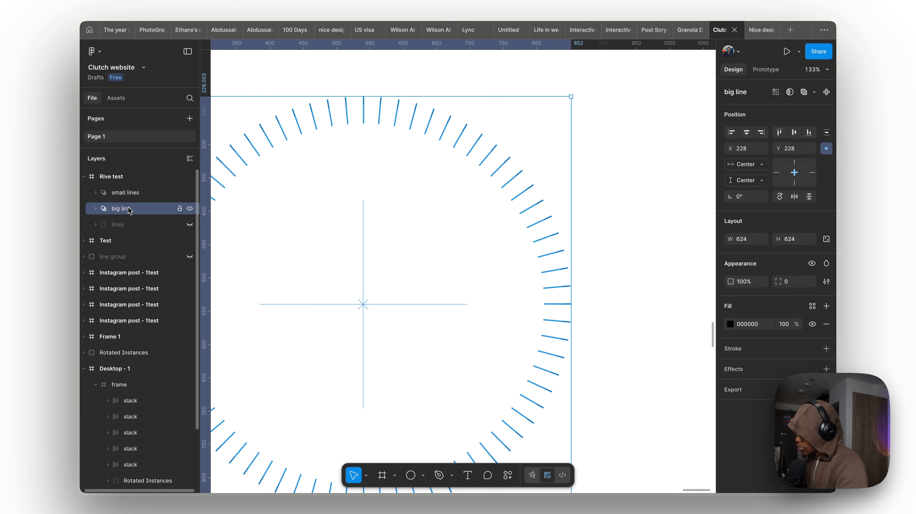
{"action": "left_click", "coordinate": [131, 194], "text": "shift"}
{"action": "key", "text": "super+d"}
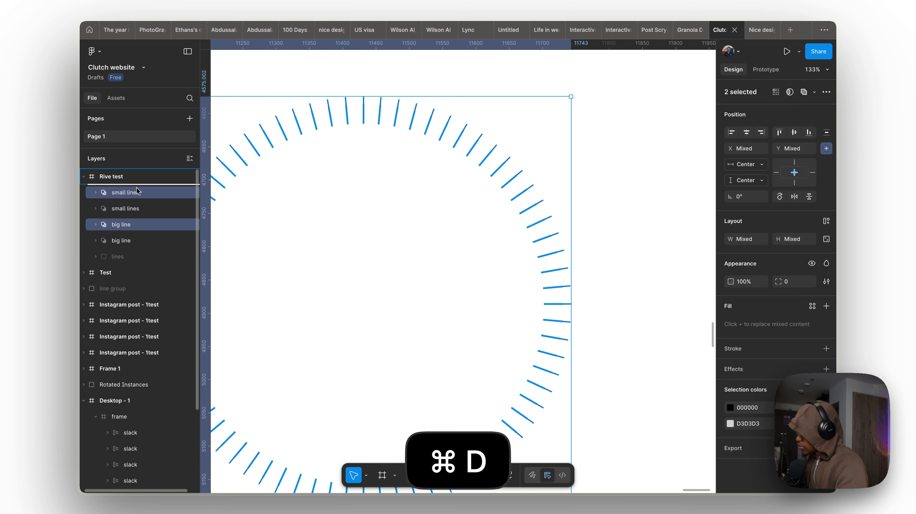
{"action": "left_click_drag", "start_coordinate": [137, 191], "coordinate": [137, 192]}
{"action": "left_click", "coordinate": [190, 225]}
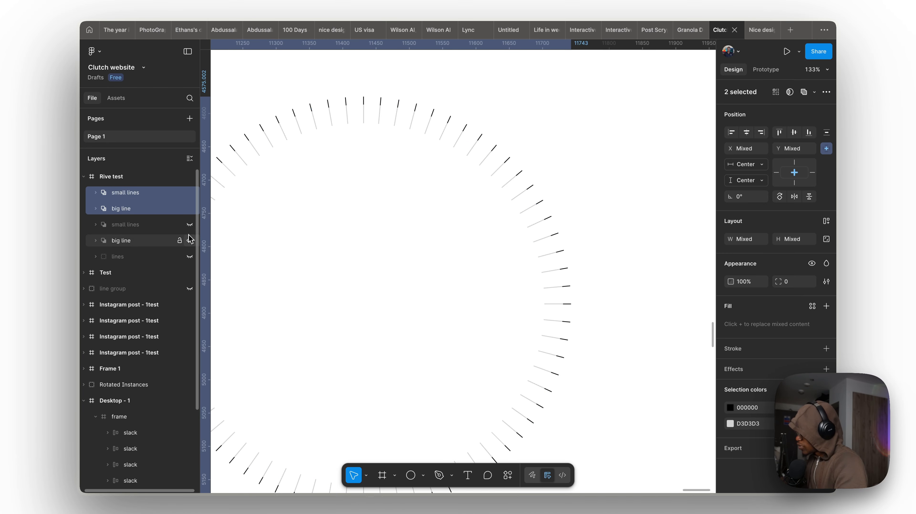
{"action": "scroll", "coordinate": [550, 207], "scroll_direction": "down", "scroll_amount": 5}
{"action": "scroll", "coordinate": [563, 258], "scroll_direction": "up", "scroll_amount": 2}
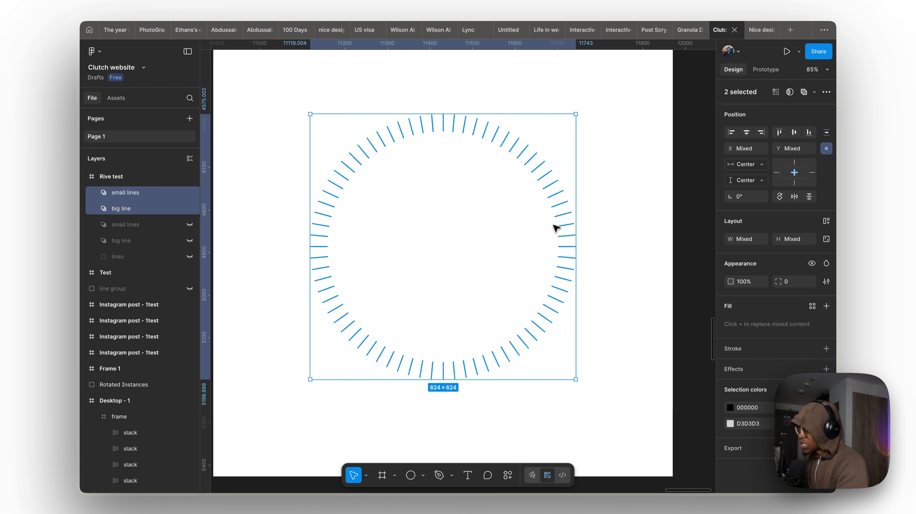
Flatten the visible small lines and big line copies into separate vector paths.
{"action": "left_click", "coordinate": [555, 223]}
{"action": "left_click", "coordinate": [562, 206]}
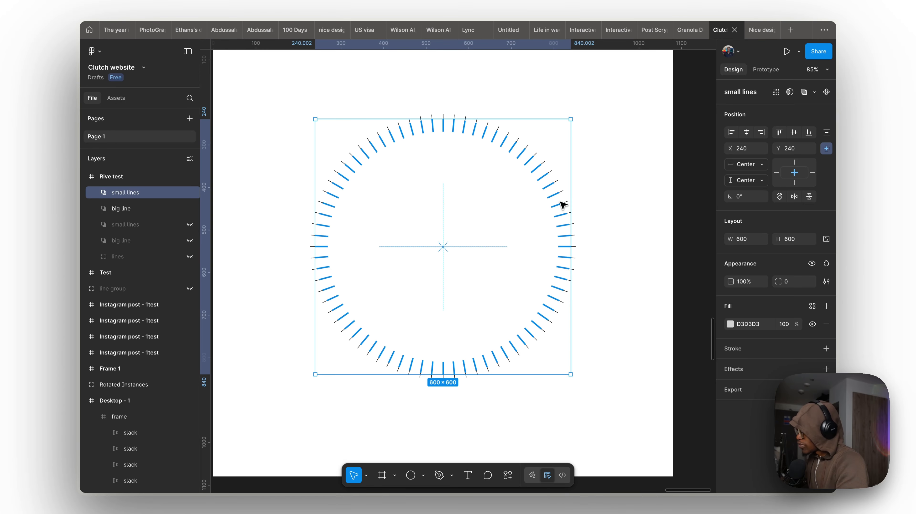
{"action": "right_click", "coordinate": [143, 199]}
{"action": "left_click", "coordinate": [183, 304]}
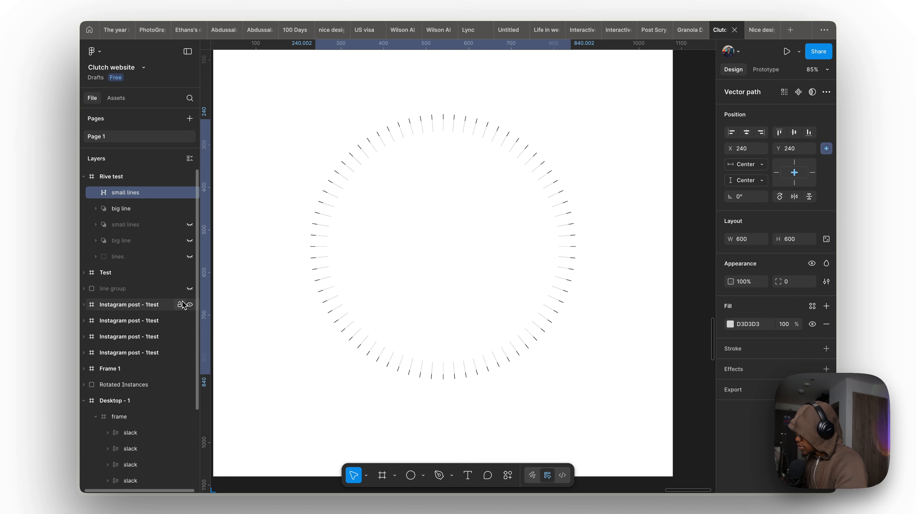
{"action": "right_click", "coordinate": [155, 213]}
{"action": "left_click", "coordinate": [184, 305]}
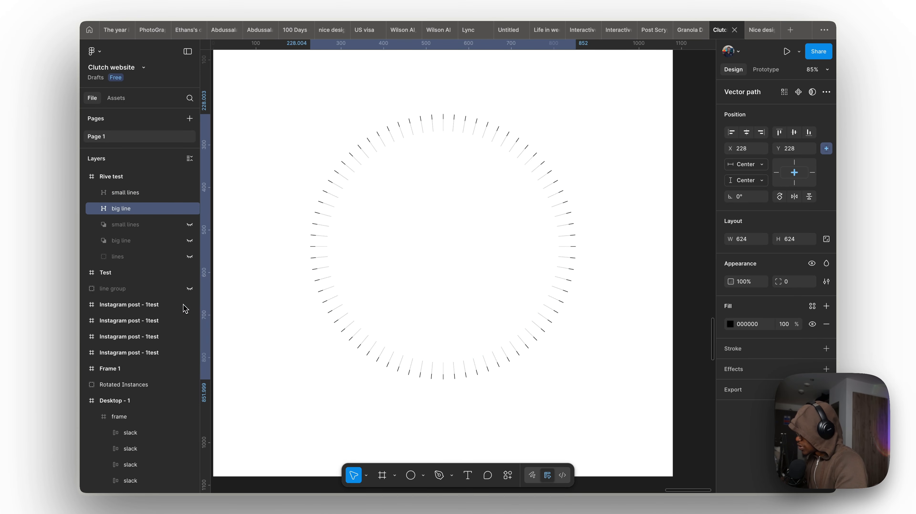
{"action": "left_click", "coordinate": [583, 182]}
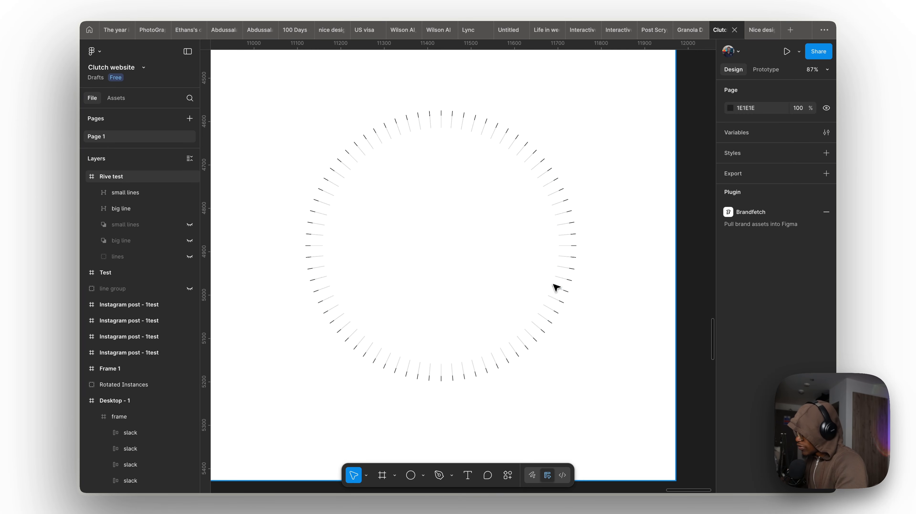
Draw a 624 px horizontal line through the ring's centre, name it line center lock, and lock it.
{"action": "left_click", "coordinate": [155, 209]}
{"action": "scroll", "coordinate": [582, 255], "scroll_direction": "up", "scroll_amount": 5}
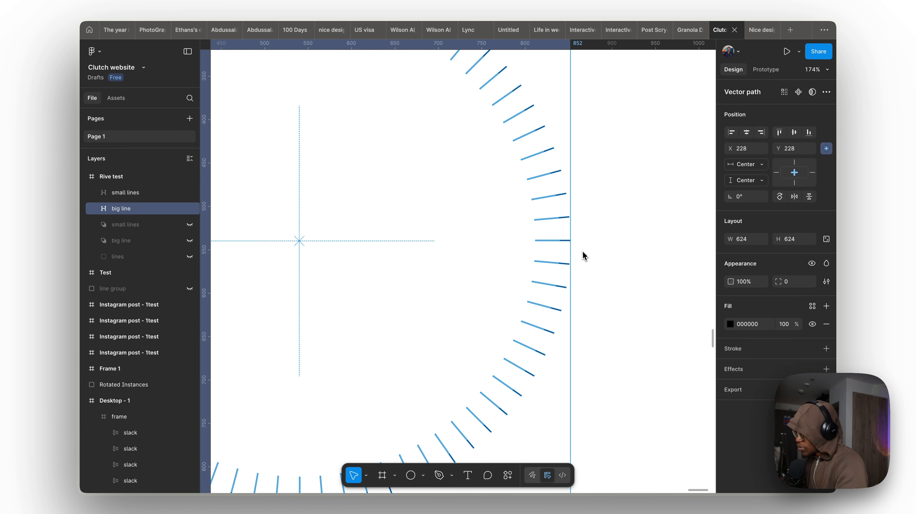
{"action": "scroll", "coordinate": [583, 255], "scroll_direction": "down", "scroll_amount": 3}
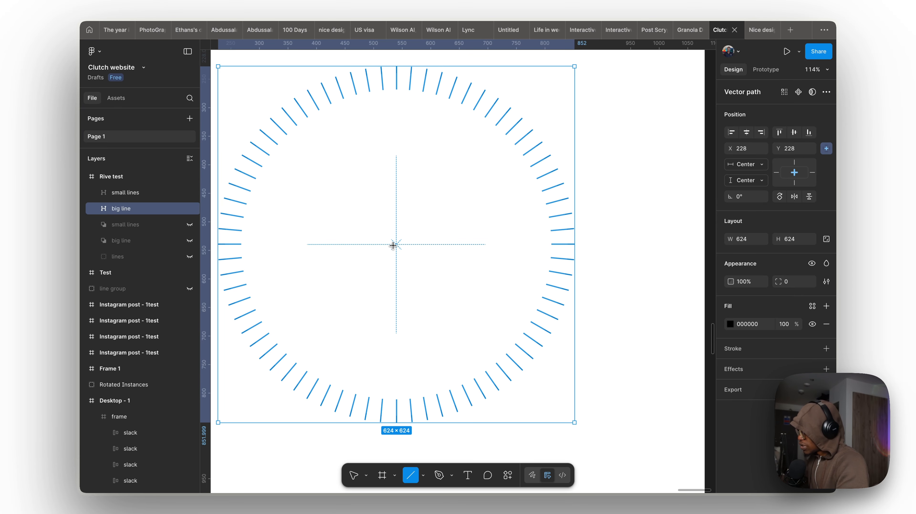
{"action": "left_click_drag", "start_coordinate": [396, 244], "coordinate": [491, 245]}
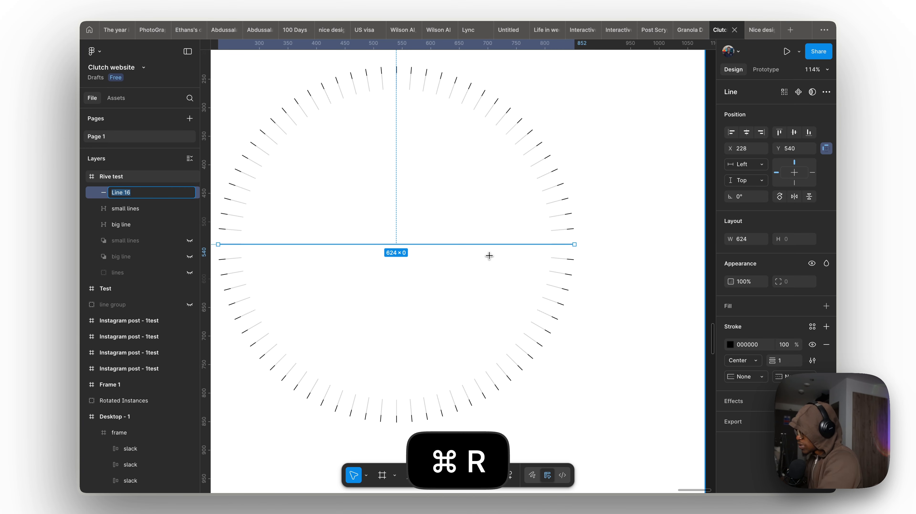
{"action": "type", "text": "nter lock"}
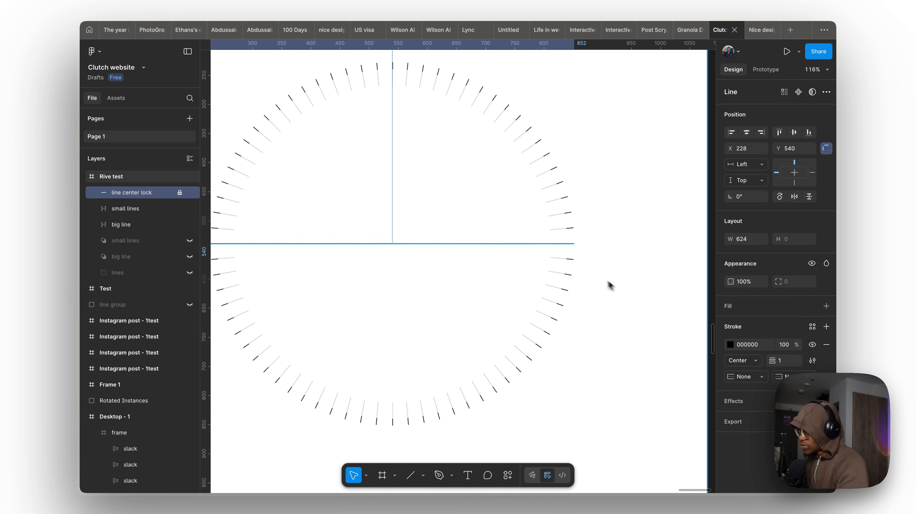
Move the line center lock layer directly below the visible big line layer.
{"action": "scroll", "coordinate": [581, 231], "scroll_direction": "up", "scroll_amount": 5}
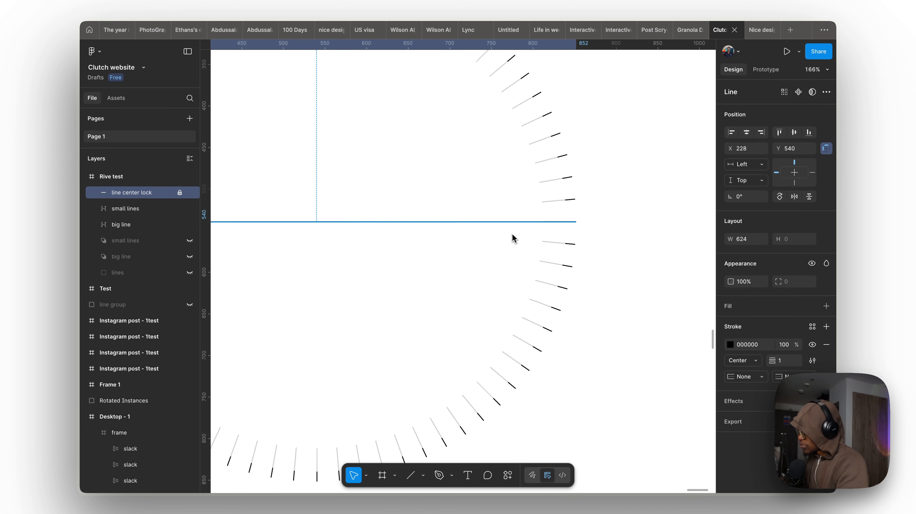
{"action": "scroll", "coordinate": [596, 227], "scroll_direction": "up", "scroll_amount": 4}
{"action": "scroll", "coordinate": [137, 260], "scroll_direction": "down", "scroll_amount": 2}
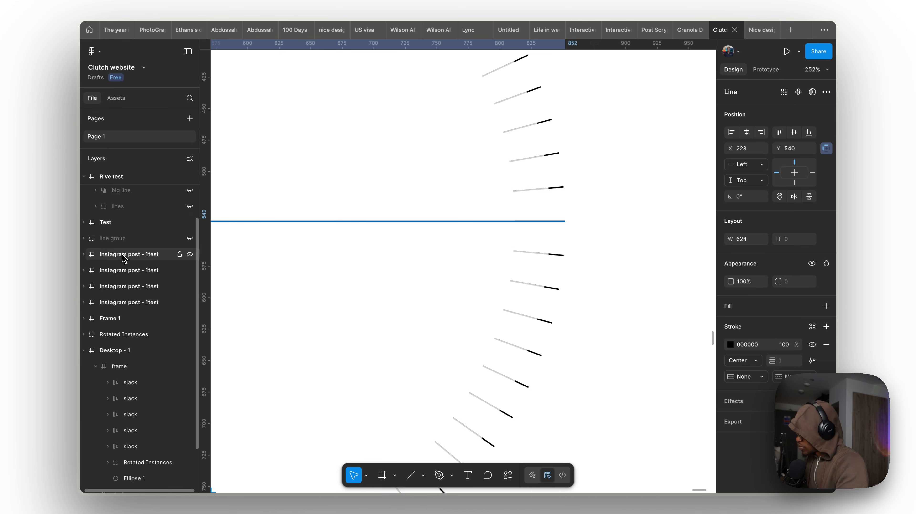
{"action": "scroll", "coordinate": [136, 260], "scroll_direction": "up", "scroll_amount": 2}
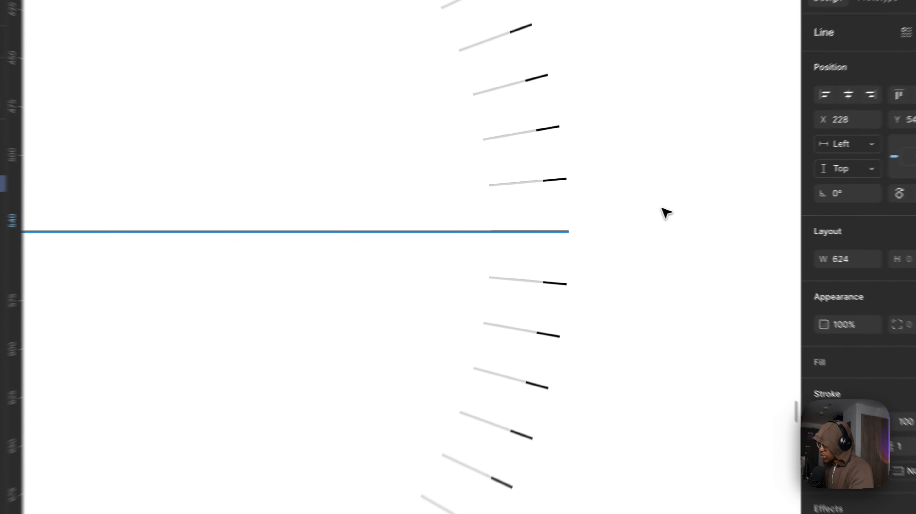
{"action": "left_click", "coordinate": [627, 207]}
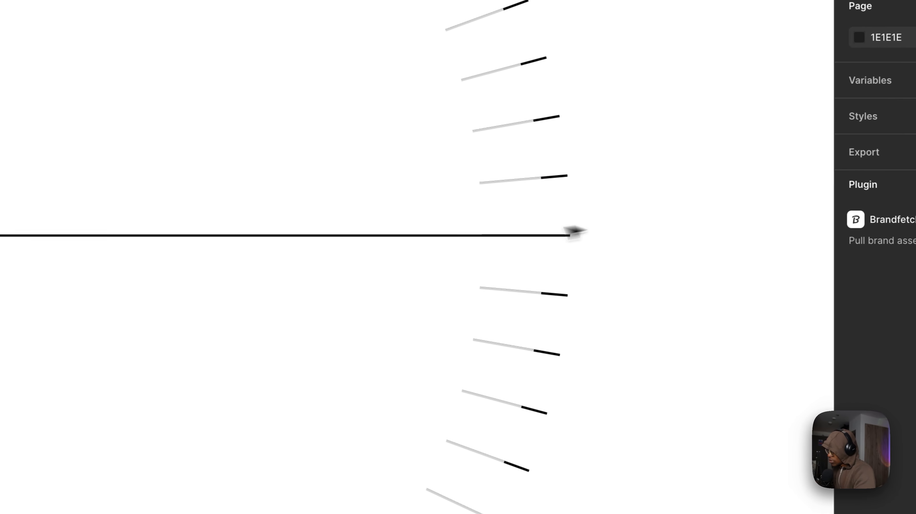
{"action": "left_click", "coordinate": [101, 210]}
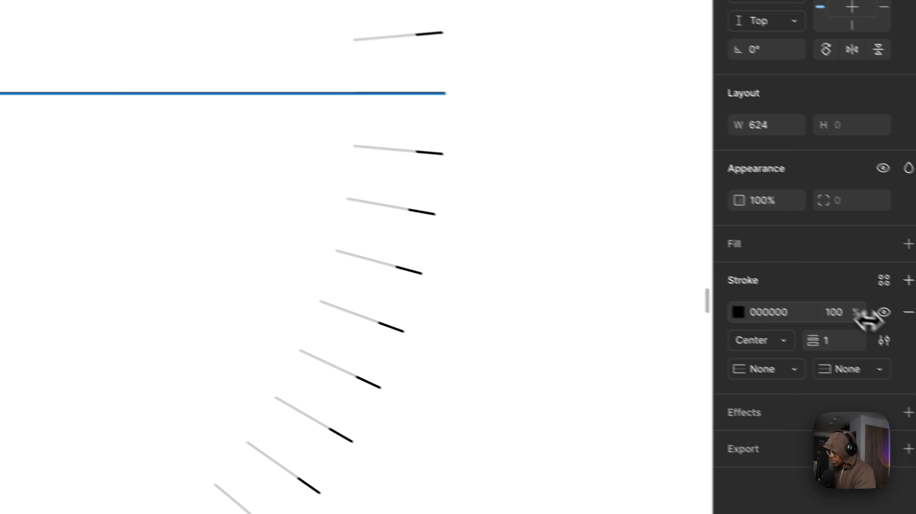
{"action": "left_click_drag", "start_coordinate": [868, 319], "coordinate": [670, 314]}
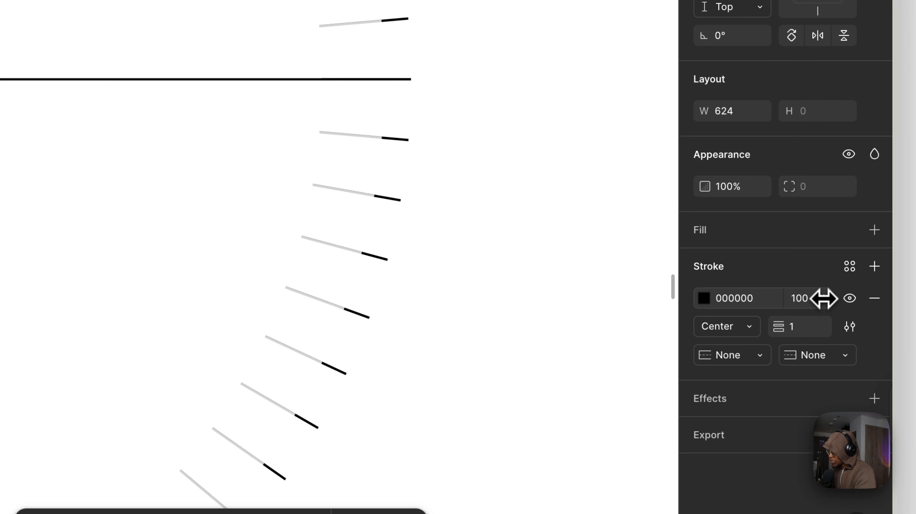
{"action": "left_click_drag", "start_coordinate": [824, 298], "coordinate": [825, 299]}
{"action": "left_click_drag", "start_coordinate": [107, 187], "coordinate": [143, 276]}
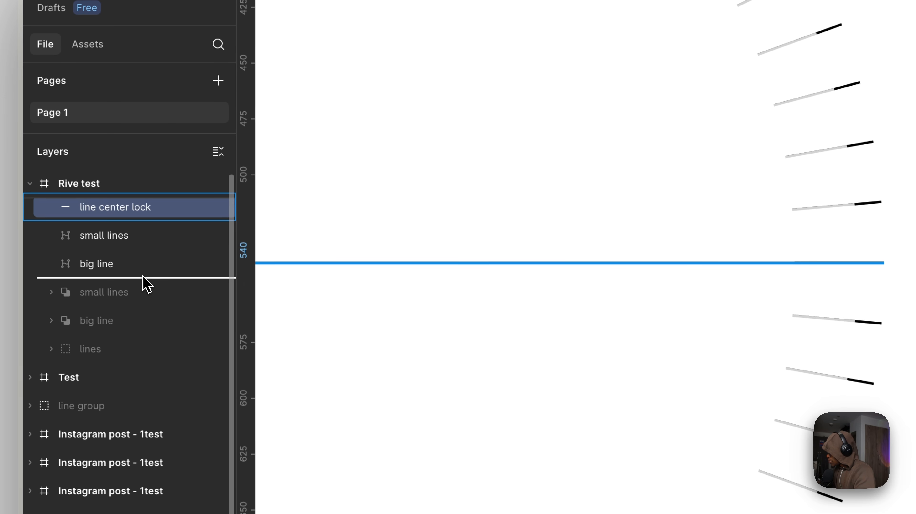
{"action": "left_click", "coordinate": [724, 192]}
Edit the small lines vector and delete its grey tick lying on the horizontal centre line at the ring's right side.
{"action": "scroll", "coordinate": [654, 251], "scroll_direction": "up", "scroll_amount": 4}
{"action": "scroll", "coordinate": [497, 284], "scroll_direction": "up", "scroll_amount": 2}
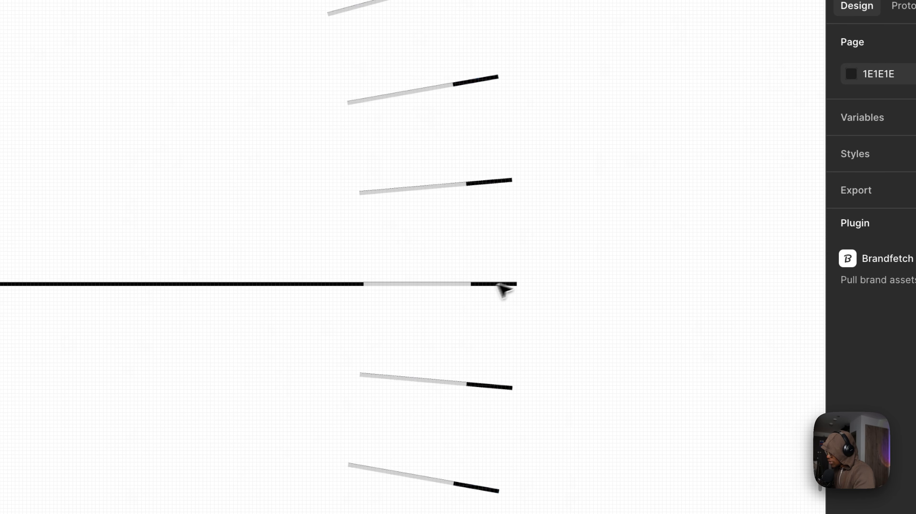
{"action": "scroll", "coordinate": [418, 290], "scroll_direction": "up", "scroll_amount": 5}
{"action": "left_click", "coordinate": [417, 281]}
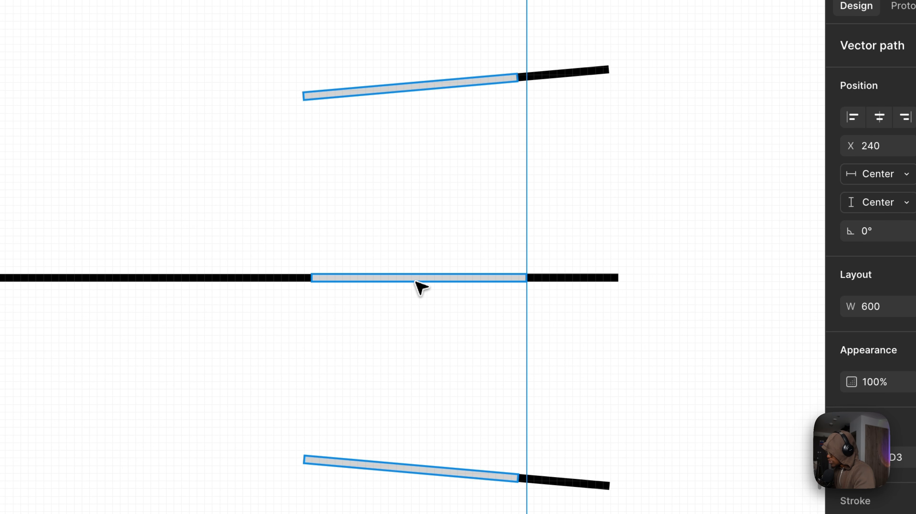
{"action": "key", "text": "Return"}
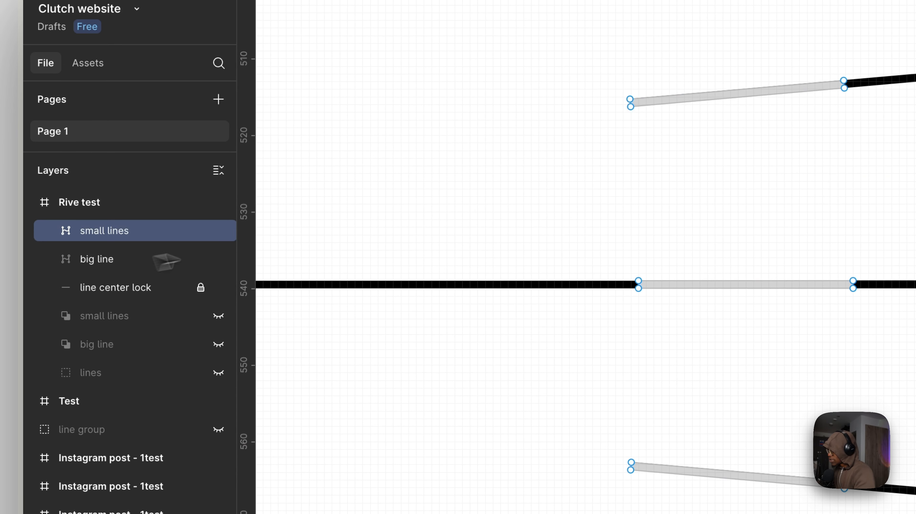
{"action": "left_click_drag", "start_coordinate": [669, 254], "coordinate": [383, 354]}
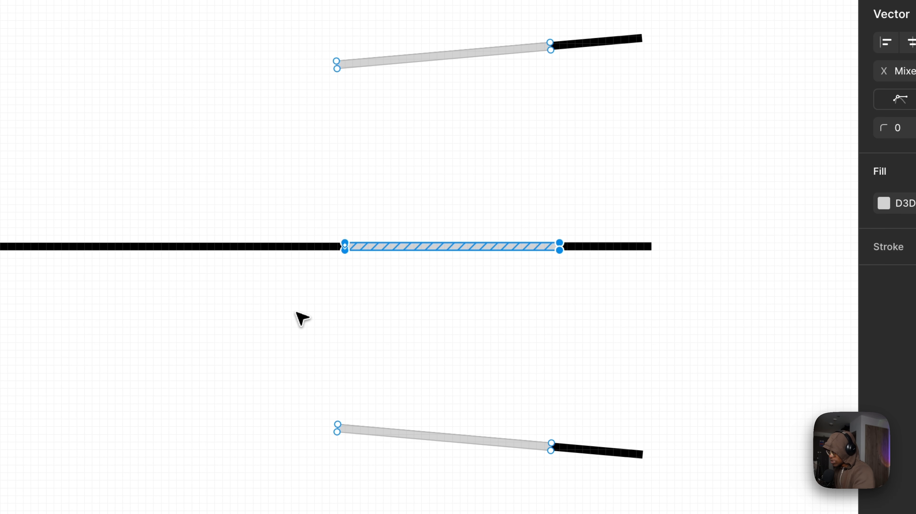
{"action": "key", "text": "BackSpace"}
{"action": "scroll", "coordinate": [630, 86], "scroll_direction": "up", "scroll_amount": 5}
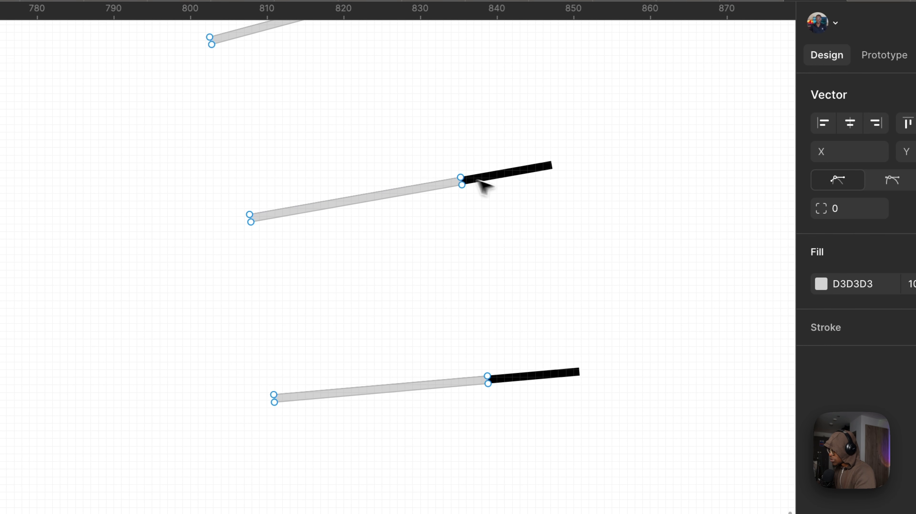
Delete every third grey tick of the small lines vector from the centre line's right end up to the upper-right diagonal.
{"action": "scroll", "coordinate": [500, 128], "scroll_direction": "up", "scroll_amount": 5}
{"action": "left_click_drag", "start_coordinate": [464, 218], "coordinate": [148, 389]}
{"action": "key", "text": "BackSpace"}
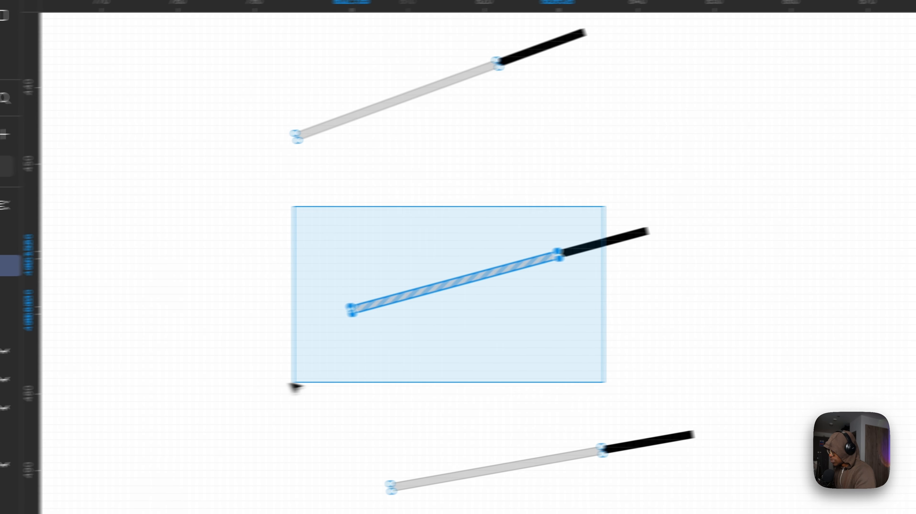
{"action": "scroll", "coordinate": [396, 379], "scroll_direction": "up", "scroll_amount": 10}
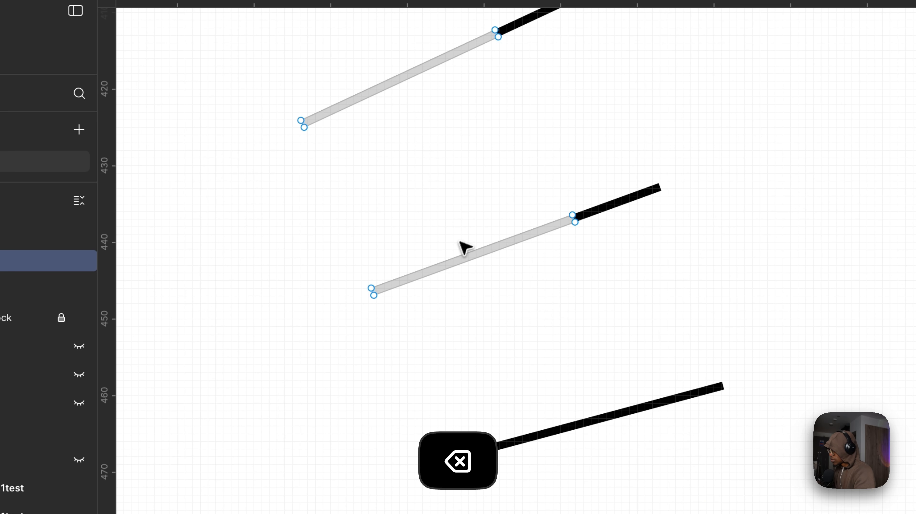
{"action": "left_click_drag", "start_coordinate": [448, 238], "coordinate": [192, 441]}
{"action": "key", "text": "BackSpace"}
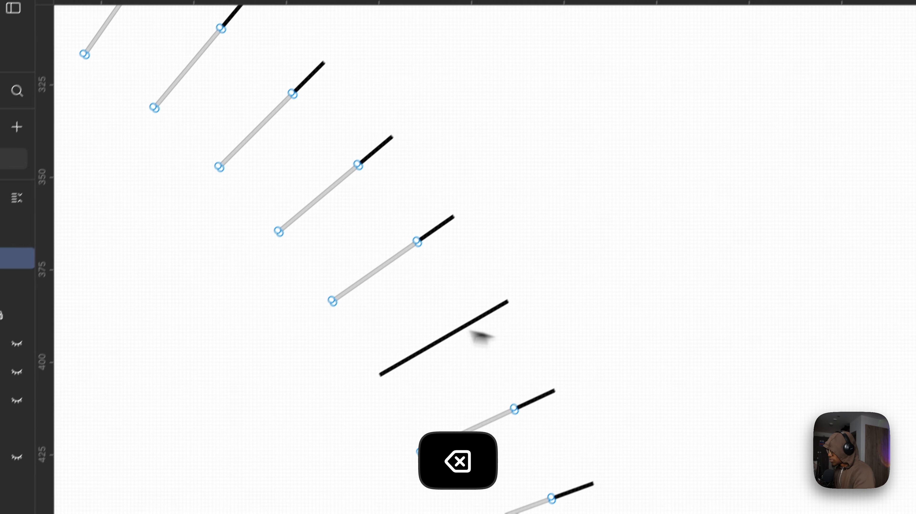
{"action": "left_click_drag", "start_coordinate": [383, 94], "coordinate": [221, 201]}
{"action": "key", "text": "BackSpace"}
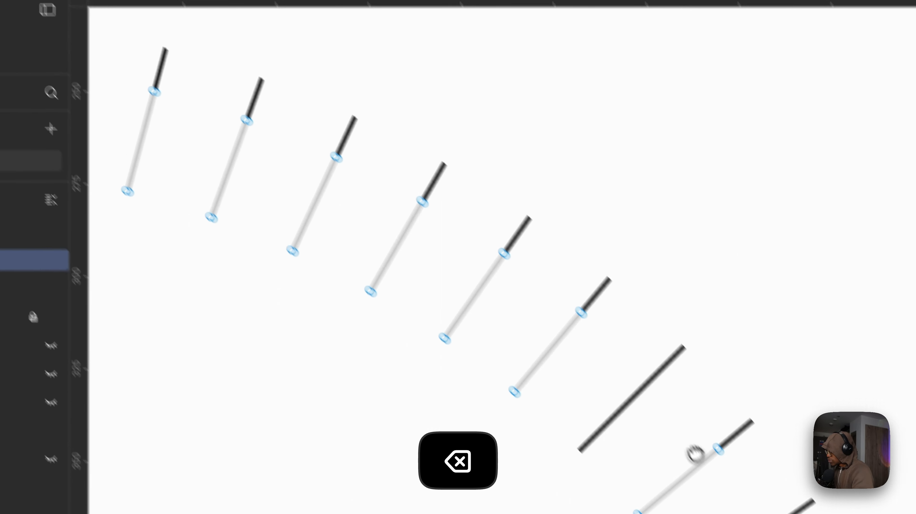
Delete every third grey tick from the ring's upper-right diagonal across its topmost tick to the third tick beyond it.
{"action": "left_click_drag", "start_coordinate": [462, 220], "coordinate": [292, 266]}
{"action": "key", "text": "BackSpace"}
{"action": "left_click_drag", "start_coordinate": [206, 99], "coordinate": [480, 158]}
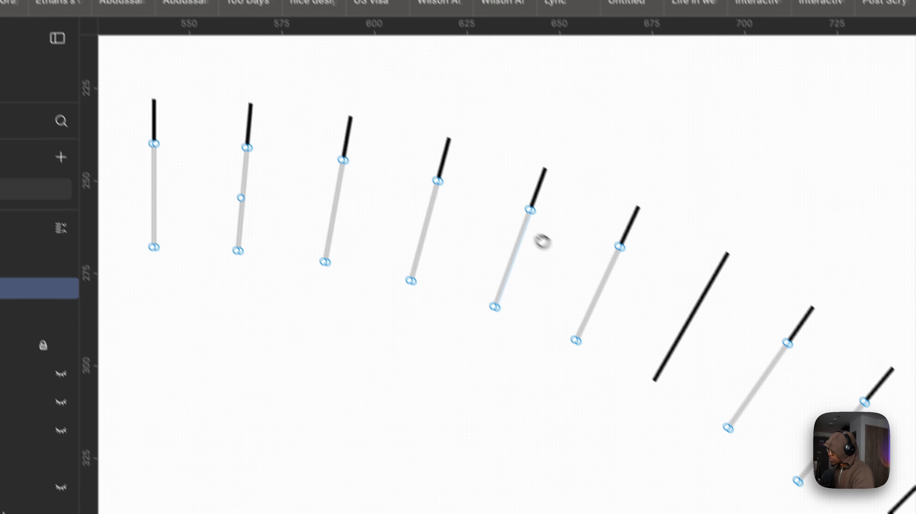
{"action": "left_click_drag", "start_coordinate": [421, 86], "coordinate": [313, 256]}
{"action": "key", "text": "BackSpace"}
{"action": "scroll", "coordinate": [289, 331], "scroll_direction": "left", "scroll_amount": 10}
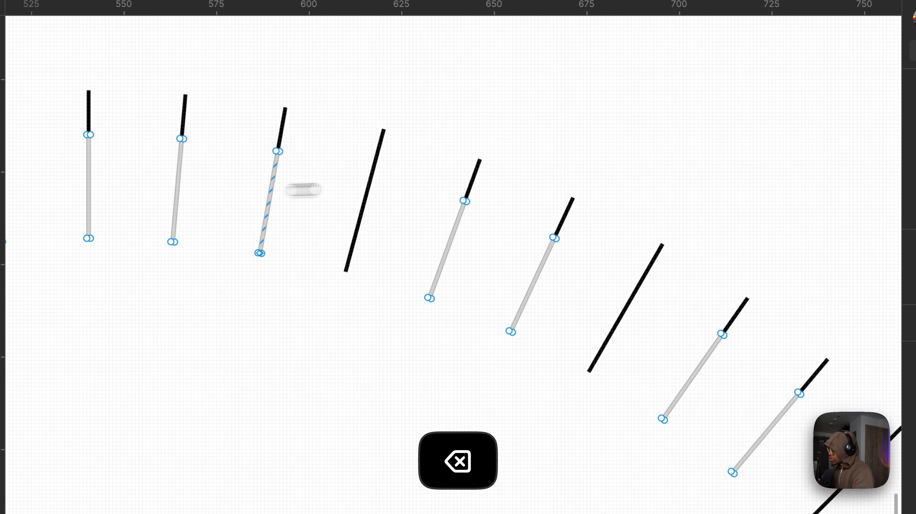
{"action": "left_click_drag", "start_coordinate": [403, 119], "coordinate": [655, 217]}
{"action": "key", "text": "BackSpace"}
{"action": "scroll", "coordinate": [359, 277], "scroll_direction": "left", "scroll_amount": 10}
{"action": "key", "text": "BackSpace"}
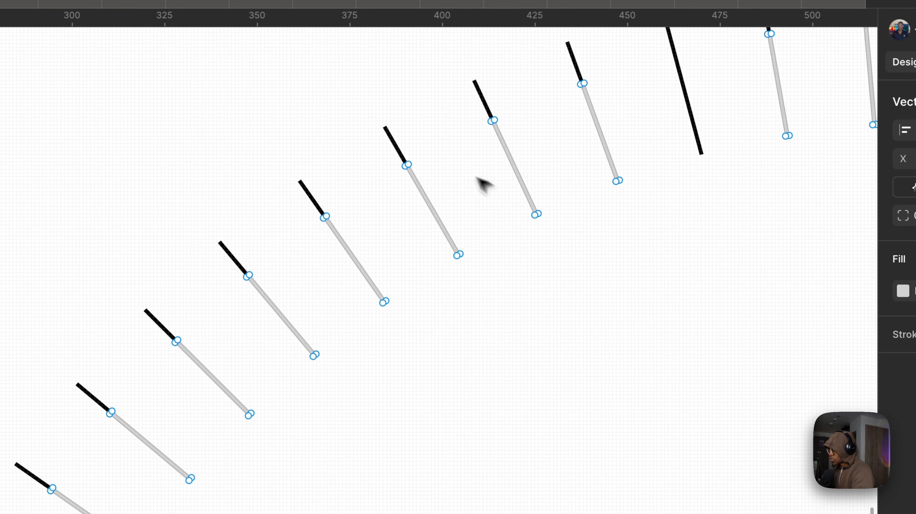
Delete the next two grey ticks at every-third spacing along the ring's upper-left arc, ending on the upper-left diagonal.
{"action": "left_click_drag", "start_coordinate": [433, 125], "coordinate": [411, 310]}
{"action": "left_click_drag", "start_coordinate": [373, 112], "coordinate": [486, 298]}
{"action": "key", "text": "BackSpace"}
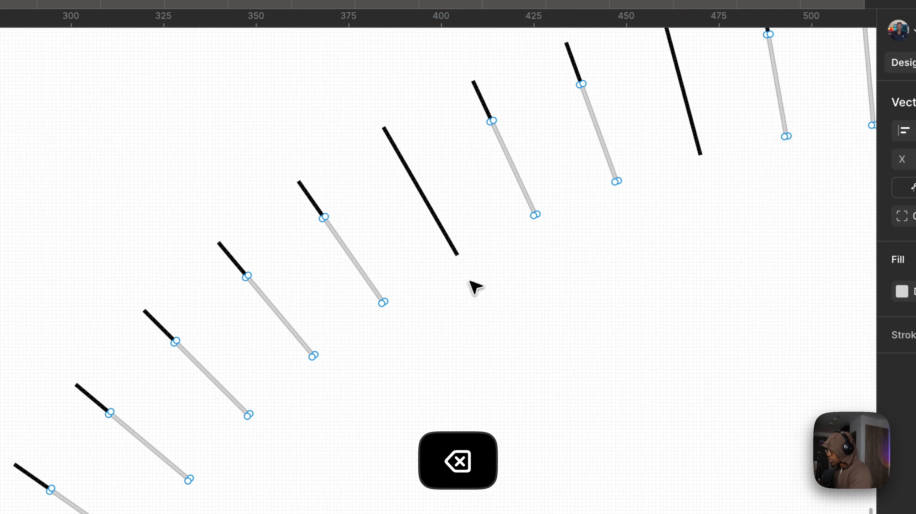
{"action": "left_click_drag", "start_coordinate": [148, 253], "coordinate": [295, 396]}
{"action": "key", "text": "BackSpace"}
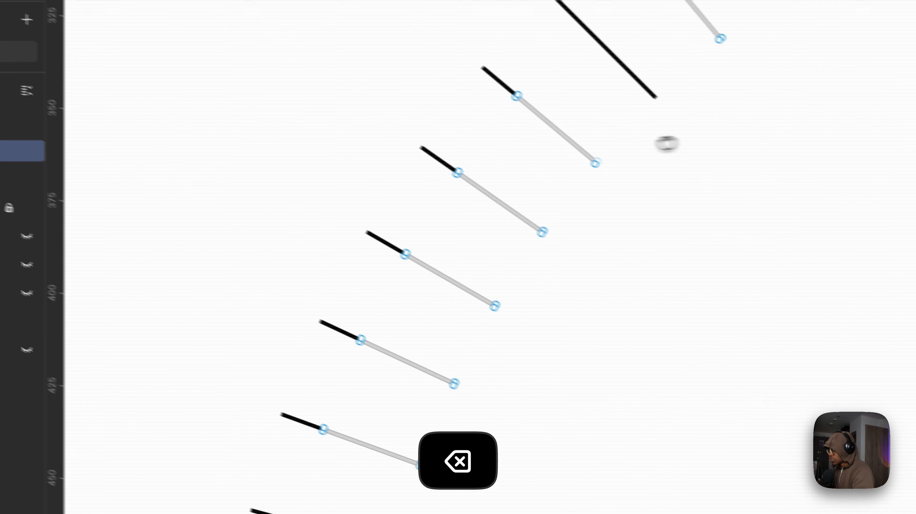
Delete every third grey tick below the upper-left diagonal, including the one on the centre line at the ring's left side.
{"action": "left_click_drag", "start_coordinate": [302, 197], "coordinate": [462, 322]}
{"action": "key", "text": "BackSpace"}
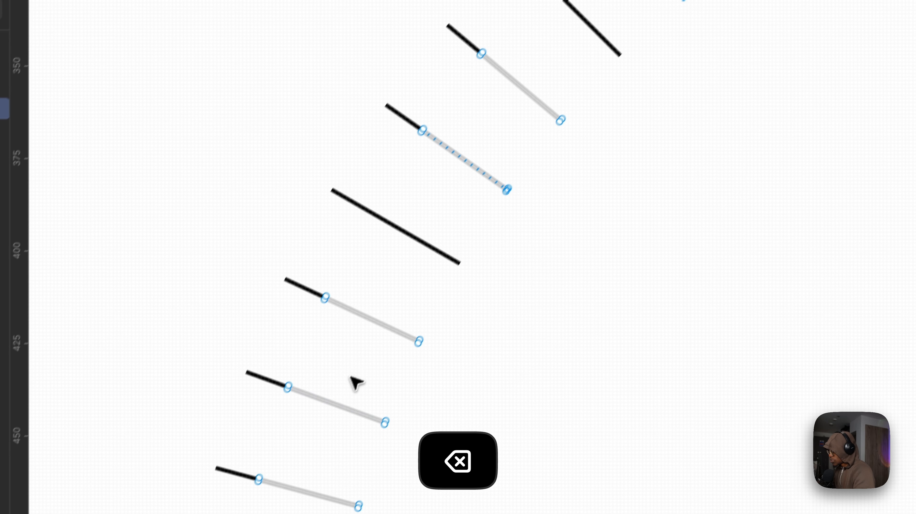
{"action": "scroll", "coordinate": [346, 288], "scroll_direction": "down", "scroll_amount": 5}
{"action": "left_click_drag", "start_coordinate": [292, 251], "coordinate": [590, 138]}
{"action": "key", "text": "BackSpace"}
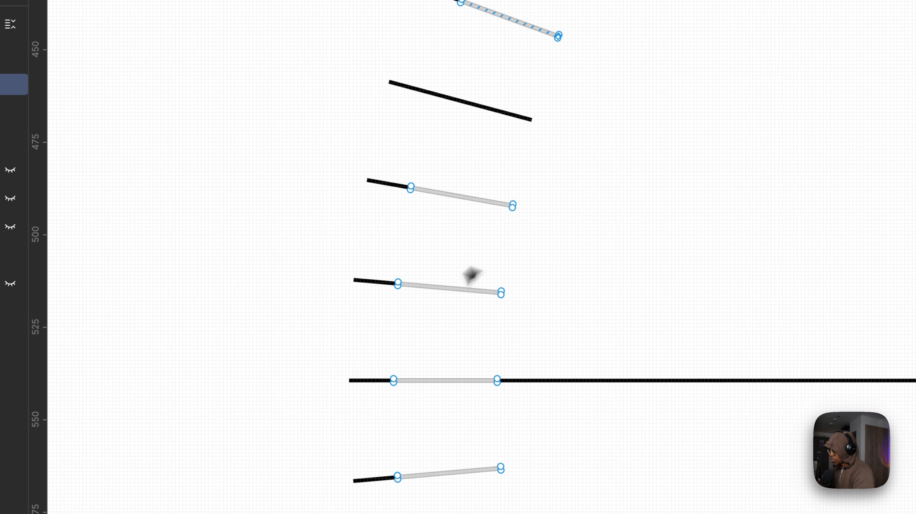
{"action": "left_click_drag", "start_coordinate": [361, 351], "coordinate": [555, 413]}
{"action": "key", "text": "BackSpace"}
Delete the third and sixth grey ticks below the centre line on the ring's left side.
{"action": "scroll", "coordinate": [492, 302], "scroll_direction": "down", "scroll_amount": 5}
{"action": "left_click_drag", "start_coordinate": [289, 300], "coordinate": [440, 348]}
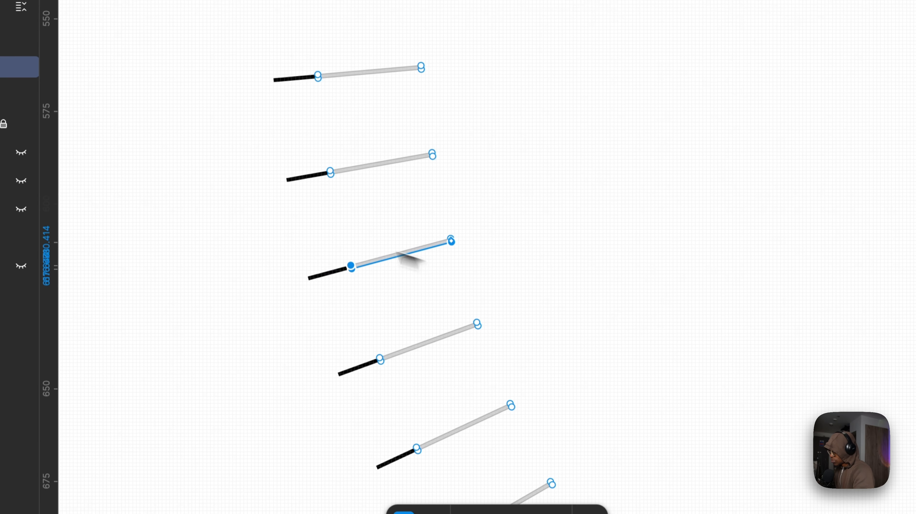
{"action": "key", "text": "BackSpace"}
{"action": "key", "text": "super+z"}
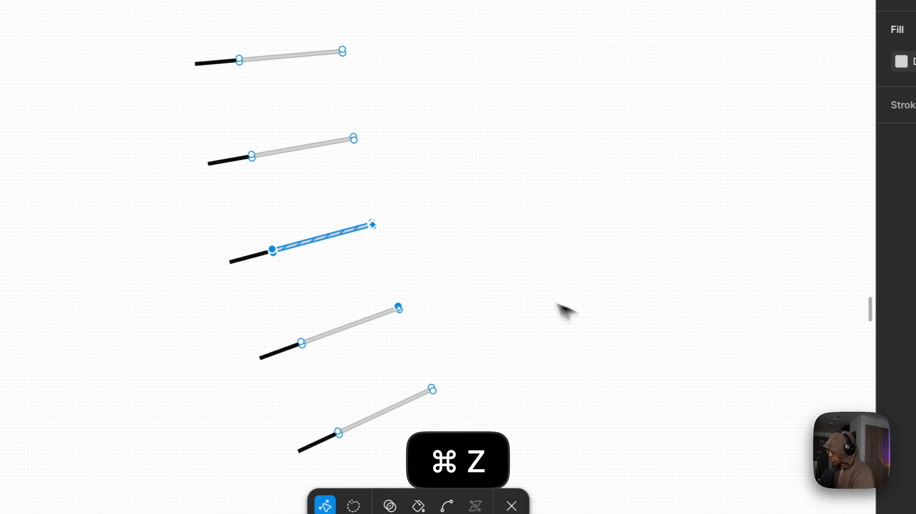
{"action": "key", "text": "BackSpace"}
{"action": "scroll", "coordinate": [335, 162], "scroll_direction": "down", "scroll_amount": 5}
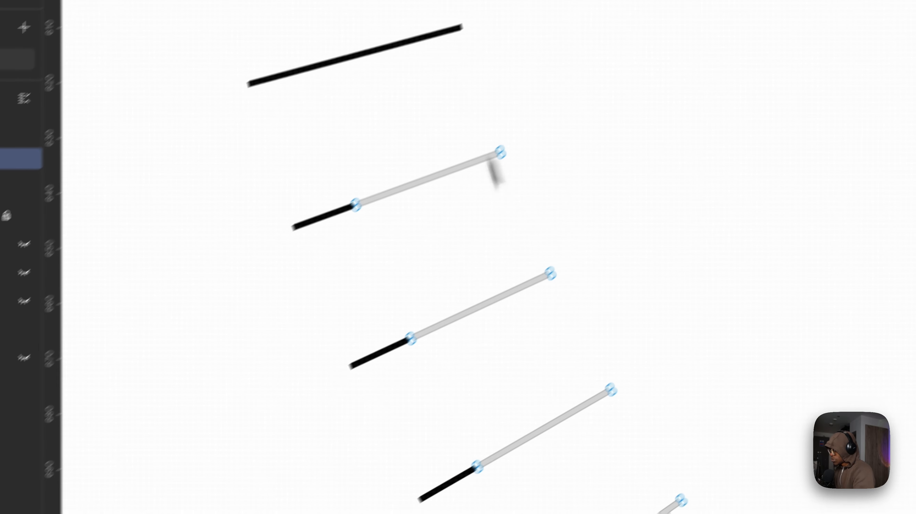
{"action": "left_click_drag", "start_coordinate": [622, 155], "coordinate": [342, 306]}
{"action": "left_click", "coordinate": [326, 293]}
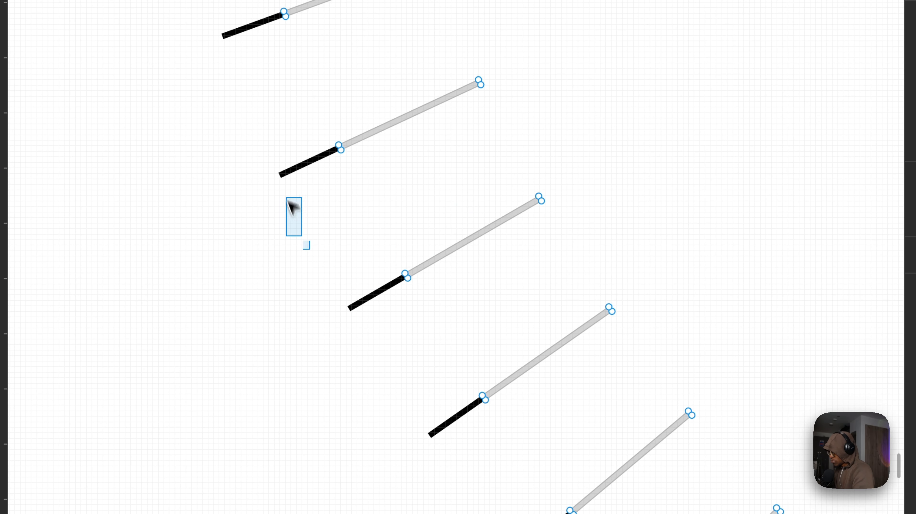
{"action": "left_click_drag", "start_coordinate": [287, 199], "coordinate": [694, 272]}
{"action": "left_click_drag", "start_coordinate": [631, 172], "coordinate": [293, 286]}
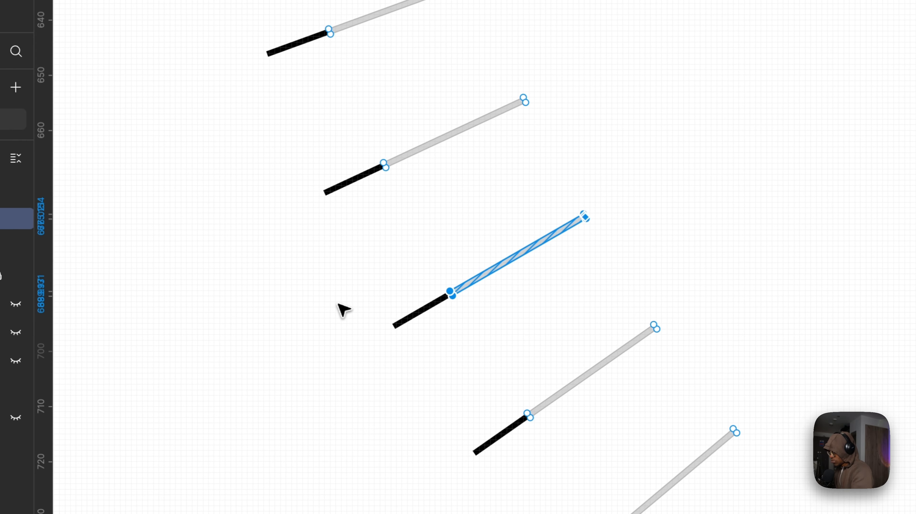
{"action": "key", "text": "BackSpace"}
Delete the grey tick on the ring's lower-left diagonal and the third grey tick after it towards the bottom.
{"action": "scroll", "coordinate": [523, 311], "scroll_direction": "down", "scroll_amount": 5}
{"action": "left_click_drag", "start_coordinate": [691, 237], "coordinate": [492, 403]}
{"action": "key", "text": "BackSpace"}
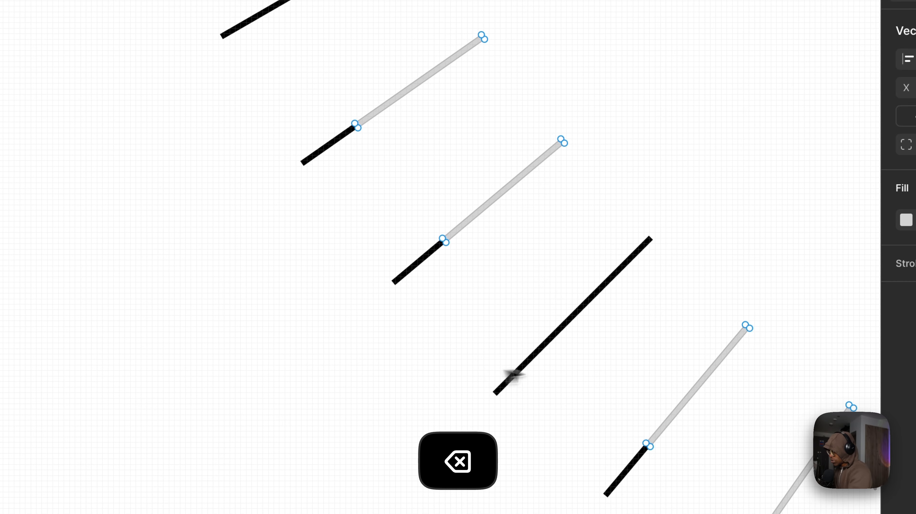
{"action": "left_click_drag", "start_coordinate": [606, 338], "coordinate": [155, 64]}
{"action": "left_click_drag", "start_coordinate": [529, 123], "coordinate": [388, 347]}
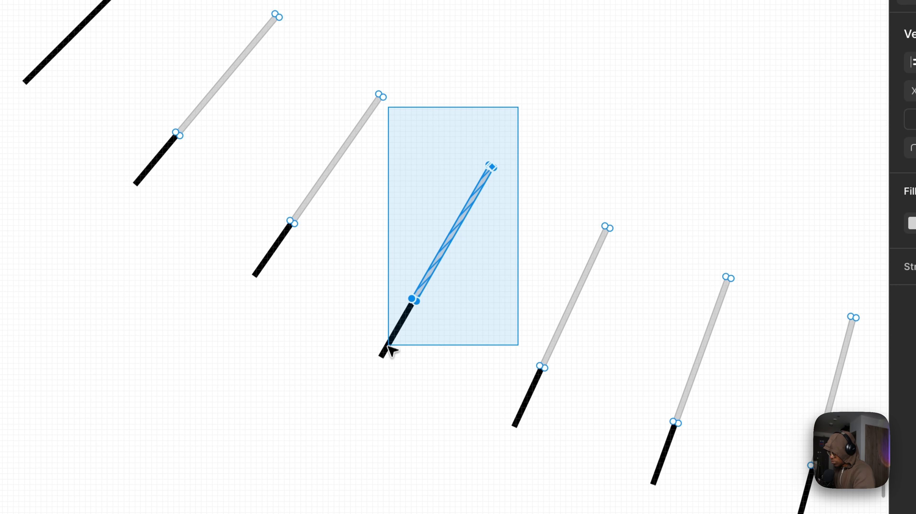
{"action": "key", "text": "BackSpace"}
Delete the grey tick three positions before the ring's bottom and the bottommost vertical grey tick.
{"action": "scroll", "coordinate": [542, 245], "scroll_direction": "right", "scroll_amount": 6}
{"action": "scroll", "coordinate": [542, 246], "scroll_direction": "down", "scroll_amount": 3}
{"action": "left_click_drag", "start_coordinate": [574, 134], "coordinate": [216, 349]}
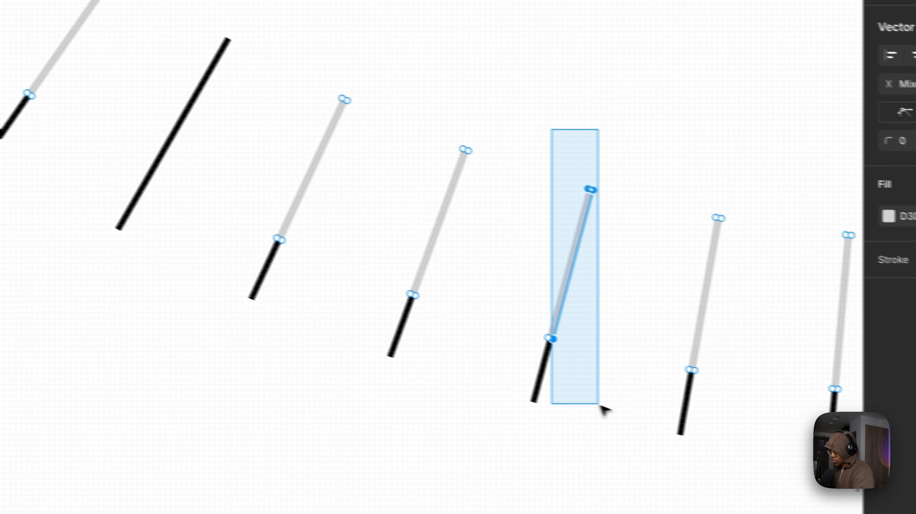
{"action": "key", "text": "BackSpace"}
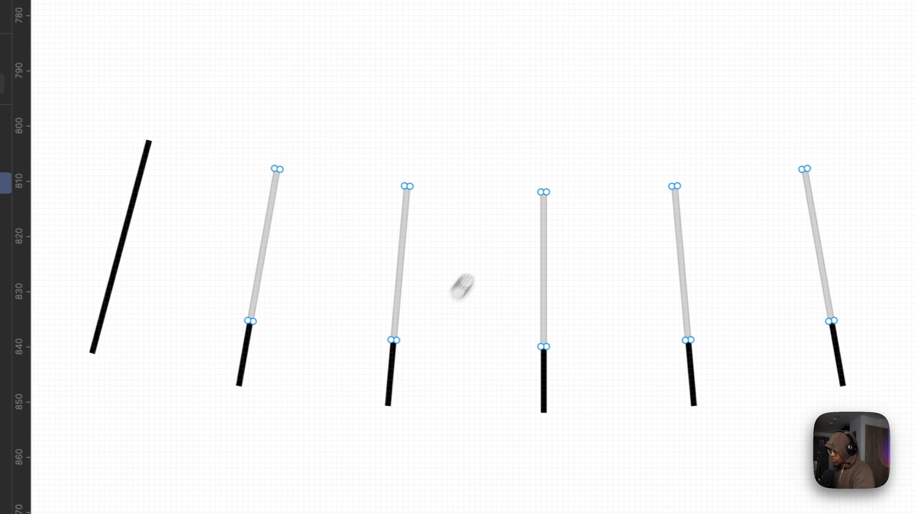
{"action": "left_click_drag", "start_coordinate": [503, 100], "coordinate": [583, 450]}
{"action": "key", "text": "BackSpace"}
Delete the third and sixth grey ticks past the ring's bottommost tick on the lower-right arc.
{"action": "left_click_drag", "start_coordinate": [684, 464], "coordinate": [351, 481]}
{"action": "left_click_drag", "start_coordinate": [558, 97], "coordinate": [685, 372]}
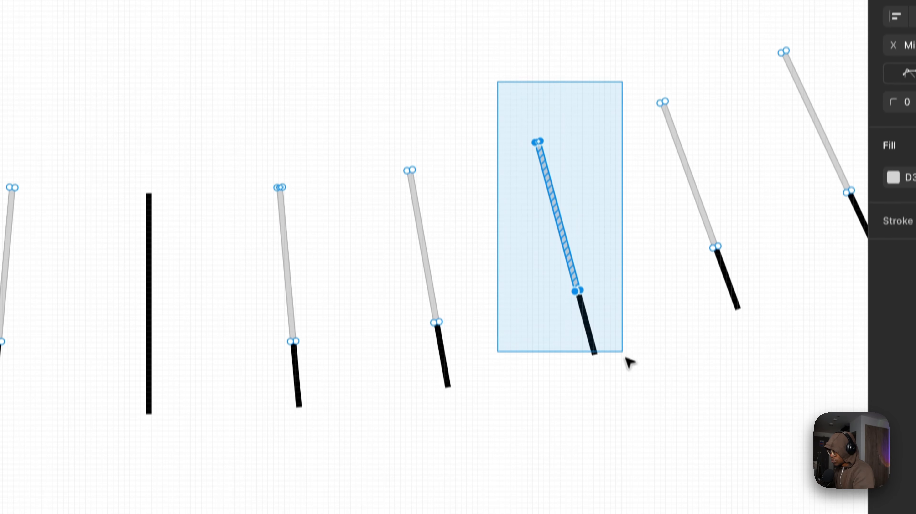
{"action": "key", "text": "BackSpace"}
{"action": "left_click_drag", "start_coordinate": [625, 356], "coordinate": [206, 398]}
{"action": "left_click_drag", "start_coordinate": [411, 87], "coordinate": [549, 378]}
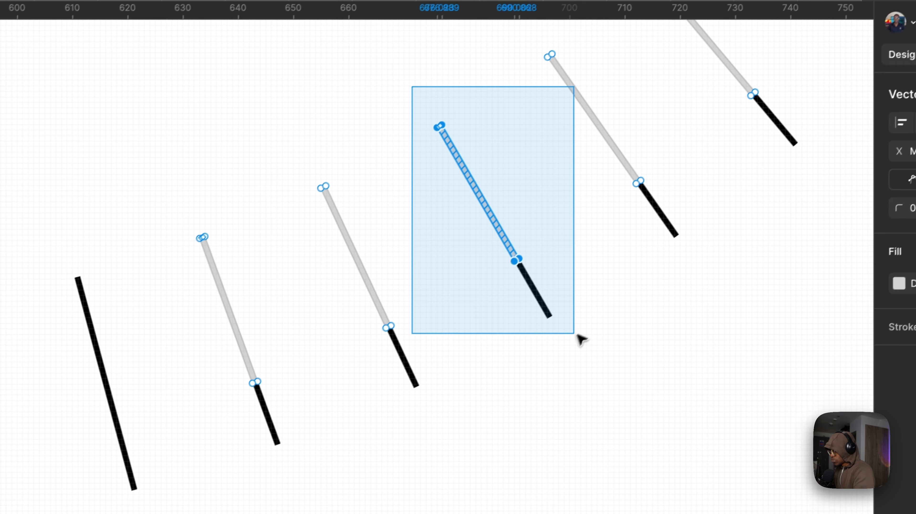
{"action": "key", "text": "BackSpace"}
Delete the grey tick on the ring's lower-right diagonal and the third grey tick above it.
{"action": "left_click_drag", "start_coordinate": [598, 324], "coordinate": [201, 504]}
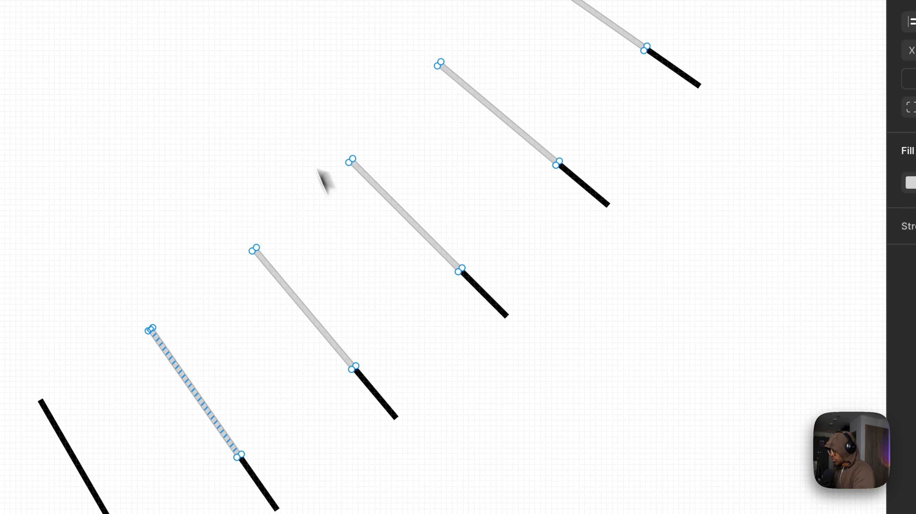
{"action": "left_click_drag", "start_coordinate": [305, 94], "coordinate": [517, 358]}
{"action": "key", "text": "BackSpace"}
{"action": "left_click_drag", "start_coordinate": [586, 94], "coordinate": [453, 164]}
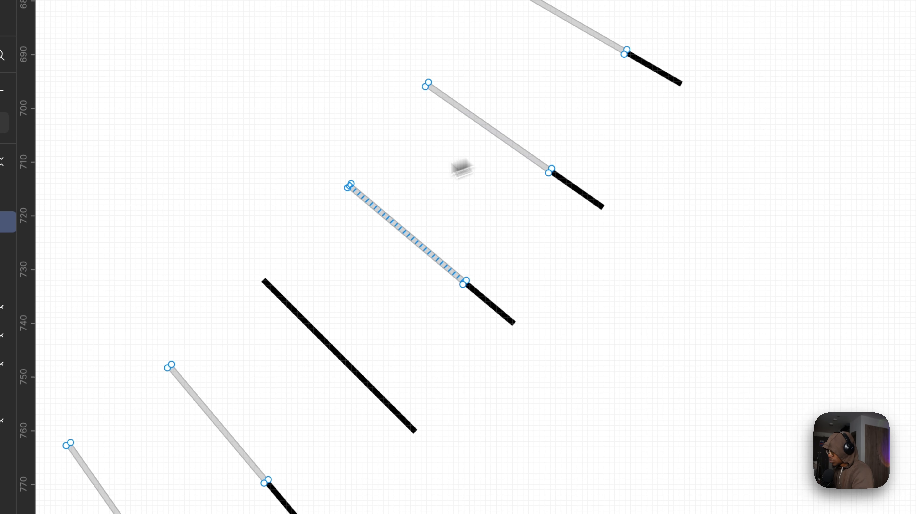
{"action": "scroll", "coordinate": [462, 169], "scroll_direction": "down", "scroll_amount": 3}
{"action": "left_click_drag", "start_coordinate": [409, 125], "coordinate": [580, 229]}
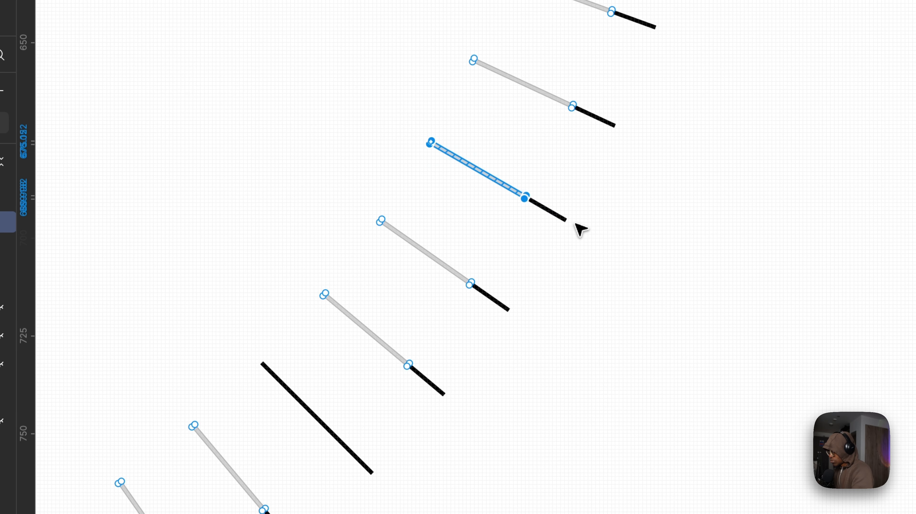
{"action": "key", "text": "BackSpace"}
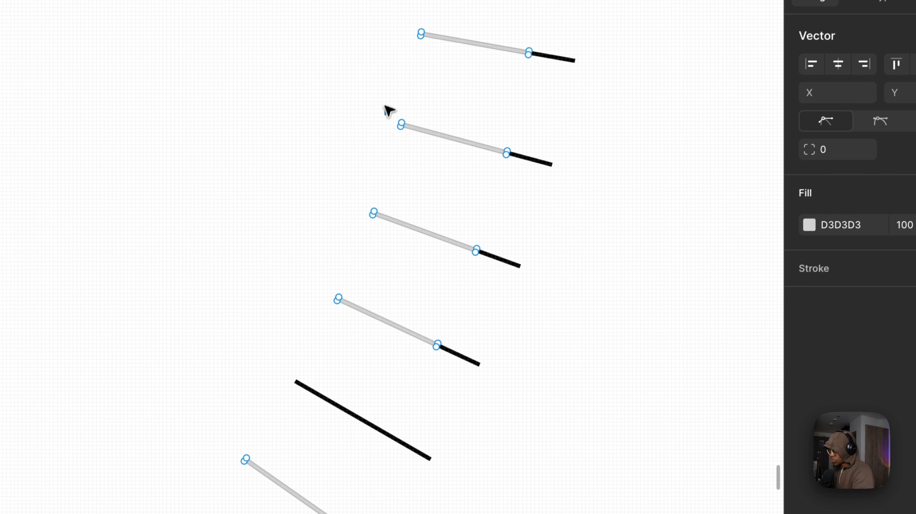
Delete the third grey tick below the centre line on the ring's right side, finish the vector editing and deselect.
{"action": "left_click_drag", "start_coordinate": [425, 56], "coordinate": [608, 149]}
{"action": "key", "text": "BackSpace"}
{"action": "left_click_drag", "start_coordinate": [583, 188], "coordinate": [586, 323]}
{"action": "scroll", "coordinate": [623, 212], "scroll_direction": "down", "scroll_amount": 5}
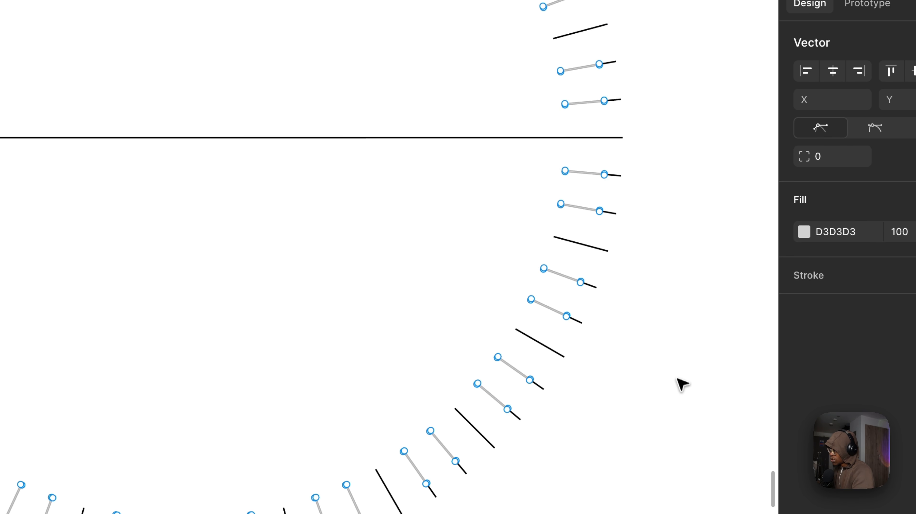
{"action": "key", "text": "Escape"}
{"action": "scroll", "coordinate": [665, 381], "scroll_direction": "down", "scroll_amount": 4}
{"action": "left_click", "coordinate": [697, 121]}
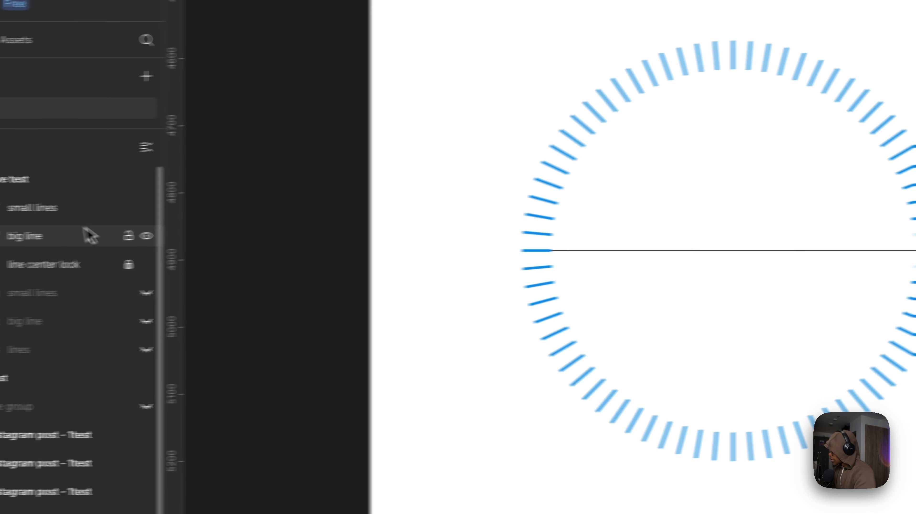
Select the small lines and big line layers in turn to compare their remaining ticks.
{"action": "left_click", "coordinate": [116, 208]}
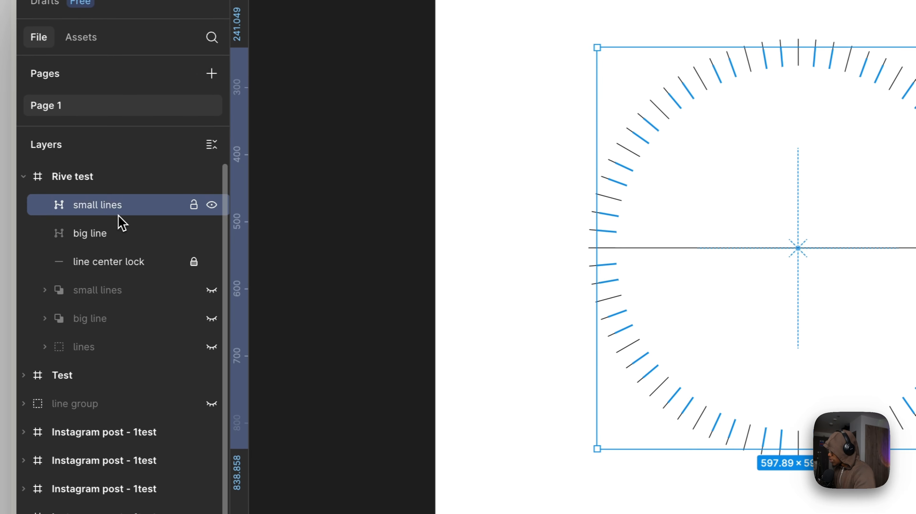
{"action": "left_click", "coordinate": [131, 239]}
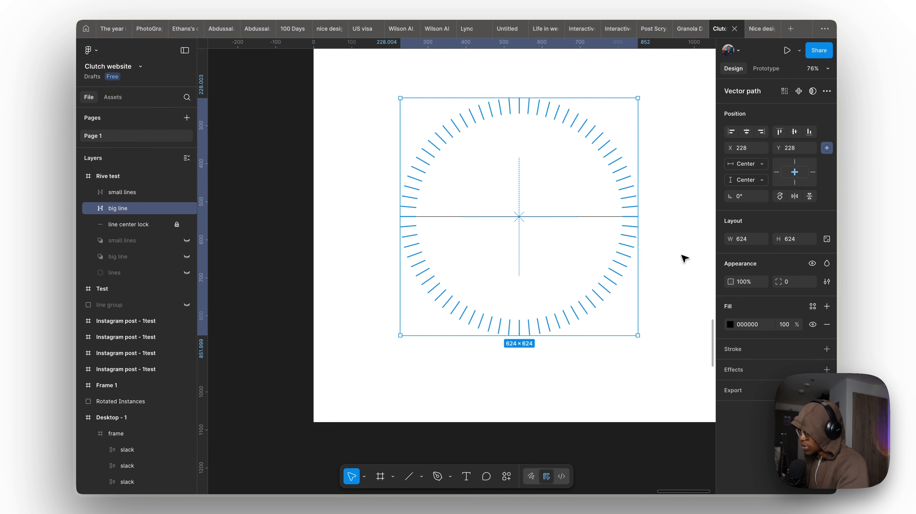
{"action": "left_click", "coordinate": [686, 257]}
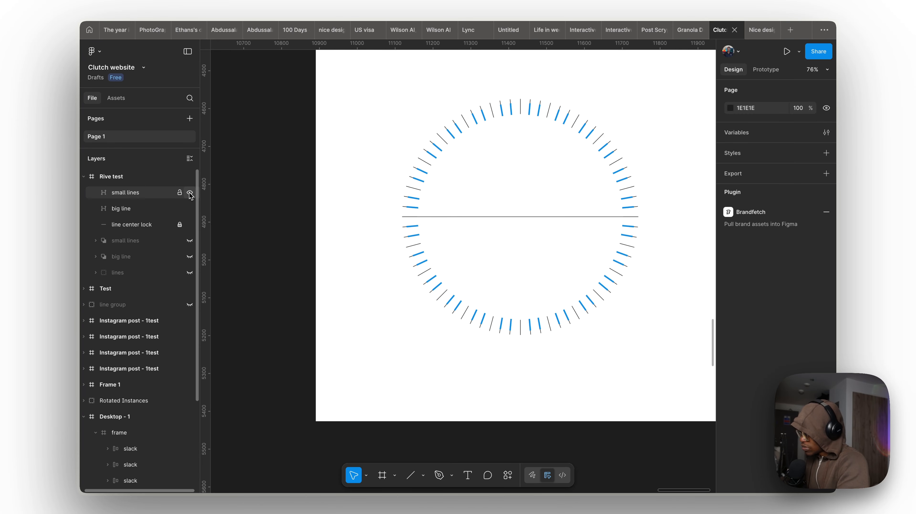
{"action": "left_click", "coordinate": [157, 215]}
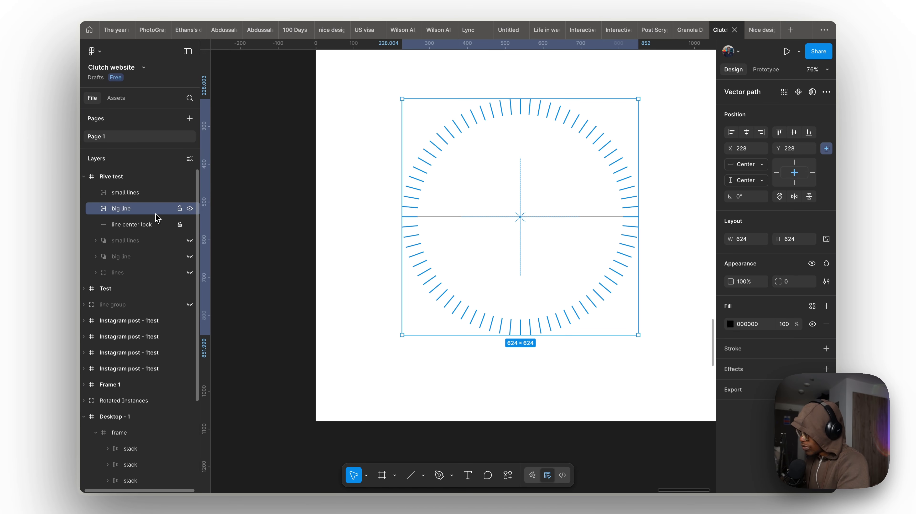
{"action": "key", "text": "Return"}
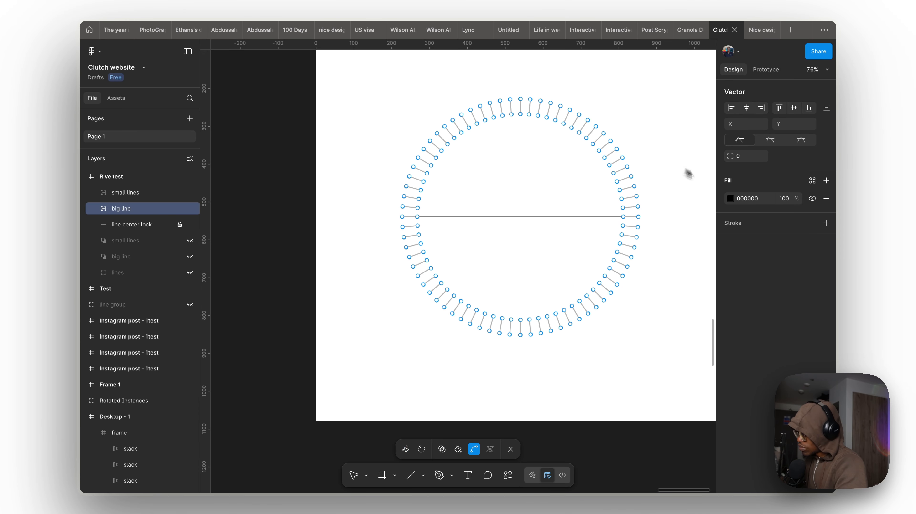
{"action": "scroll", "coordinate": [646, 202], "scroll_direction": "up", "scroll_amount": 10}
{"action": "scroll", "coordinate": [612, 254], "scroll_direction": "down", "scroll_amount": 8}
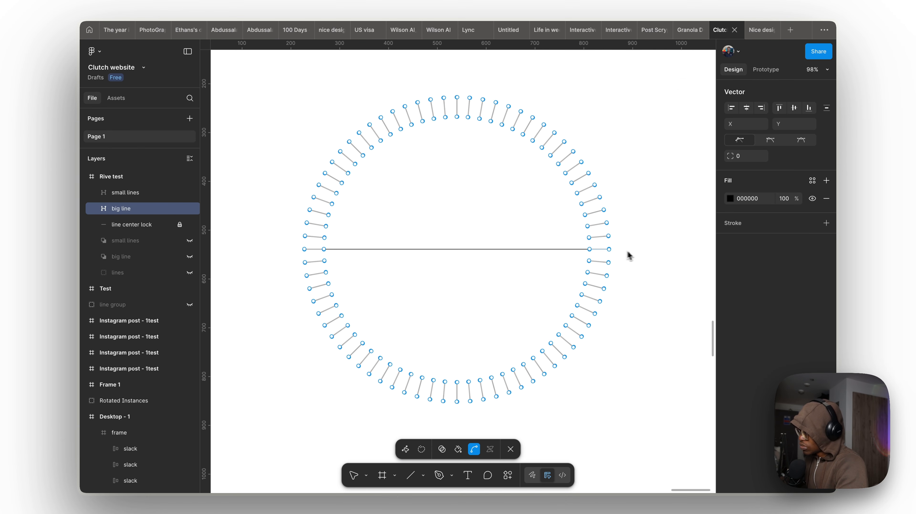
{"action": "key", "text": "Escape"}
{"action": "scroll", "coordinate": [626, 254], "scroll_direction": "up", "scroll_amount": 5}
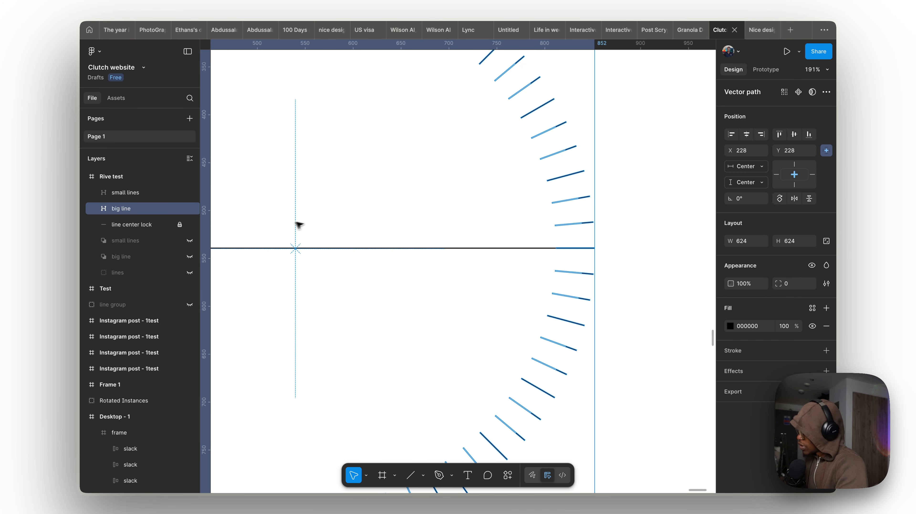
Edit the big line vector and delete the two long ticks directly above the centre line on the ring's right side.
{"action": "key", "text": "Return"}
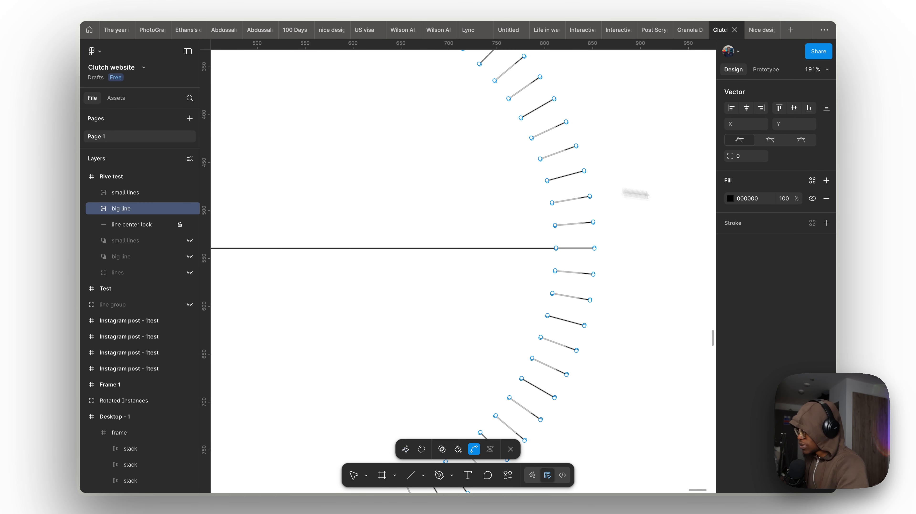
{"action": "scroll", "coordinate": [565, 252], "scroll_direction": "up", "scroll_amount": 7}
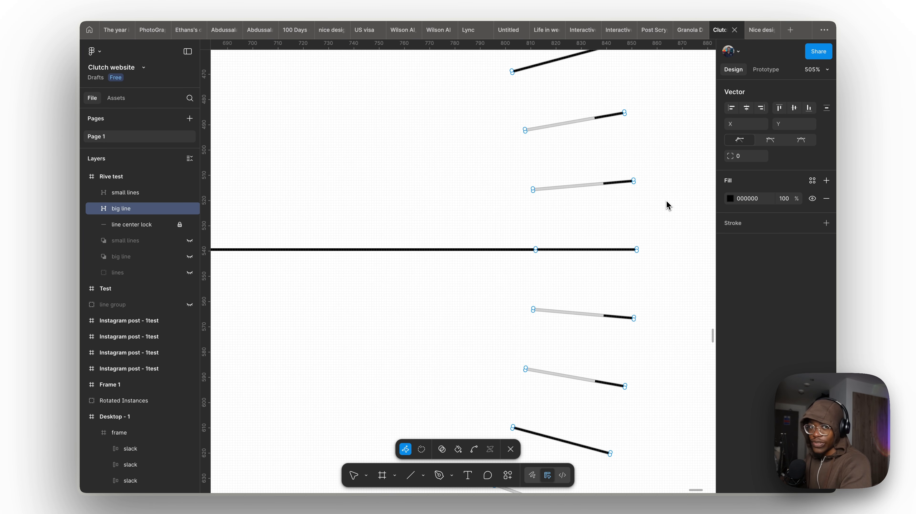
{"action": "scroll", "coordinate": [598, 259], "scroll_direction": "down", "scroll_amount": 3}
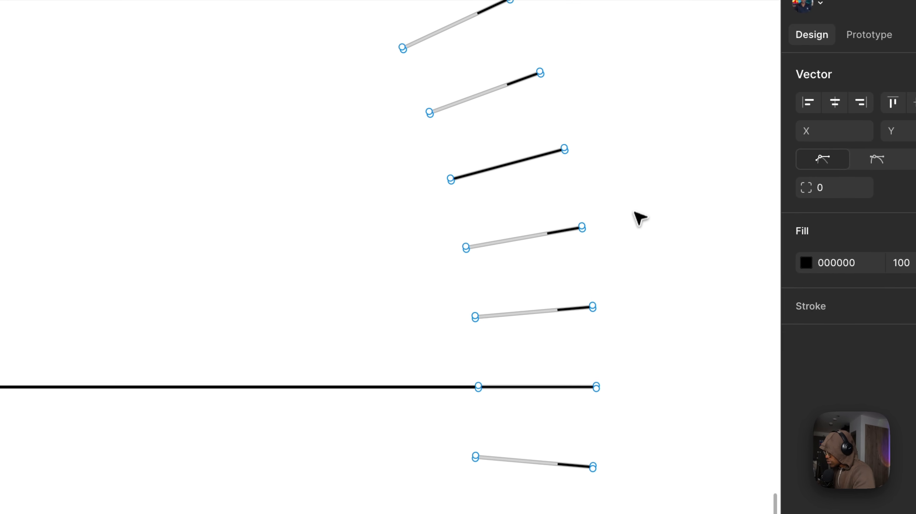
{"action": "left_click_drag", "start_coordinate": [637, 146], "coordinate": [612, 199]}
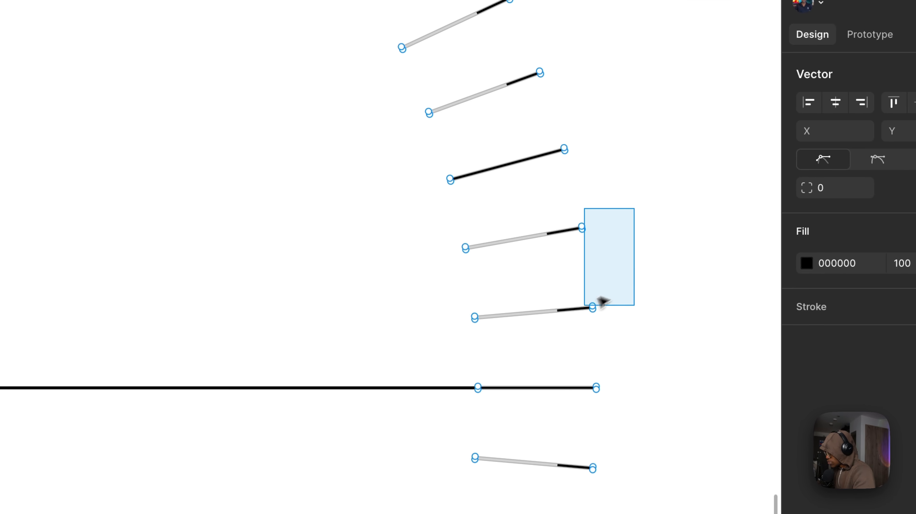
{"action": "left_click_drag", "start_coordinate": [599, 301], "coordinate": [426, 327]}
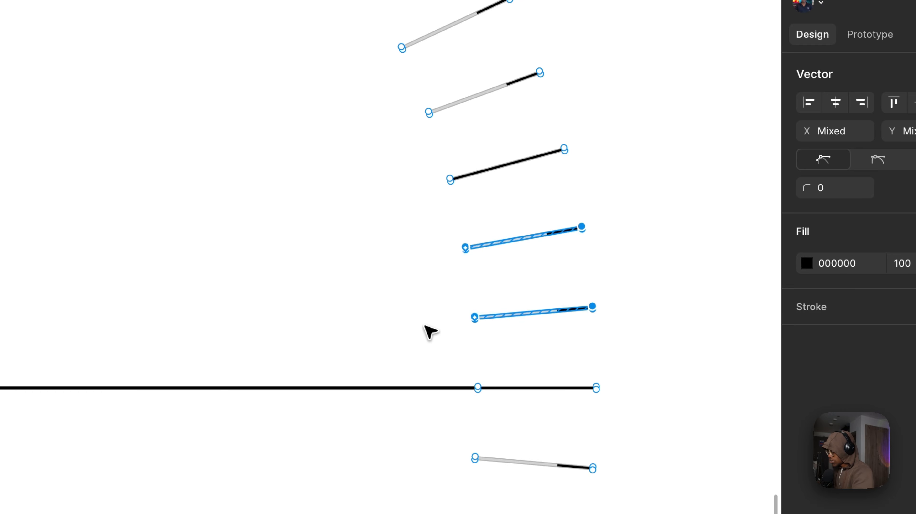
{"action": "key", "text": "BackSpace"}
Delete the fourth and fifth long ticks above the centre line on the ring's right side, keeping the third.
{"action": "scroll", "coordinate": [607, 233], "scroll_direction": "up", "scroll_amount": 5}
{"action": "scroll", "coordinate": [606, 232], "scroll_direction": "left", "scroll_amount": 1}
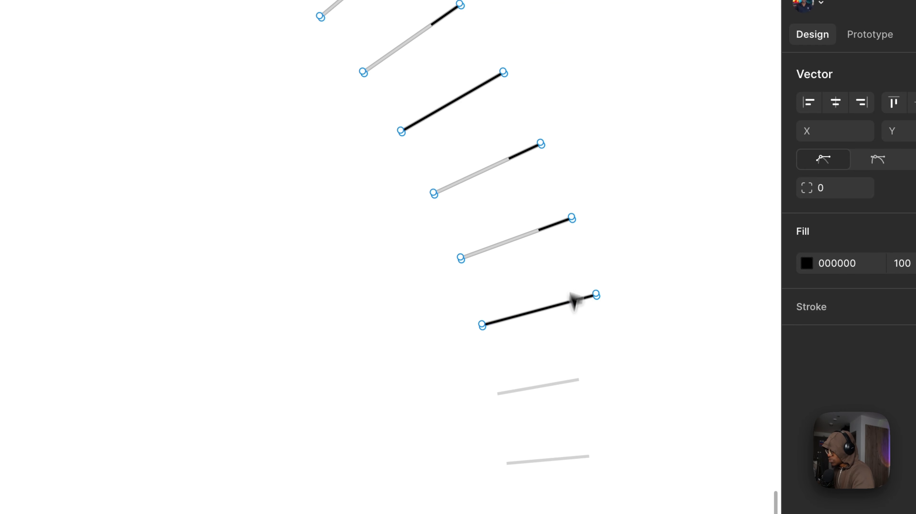
{"action": "left_click_drag", "start_coordinate": [596, 115], "coordinate": [394, 270]}
{"action": "scroll", "coordinate": [490, 174], "scroll_direction": "up", "scroll_amount": 5}
{"action": "left_click_drag", "start_coordinate": [704, 233], "coordinate": [279, 357]}
{"action": "key", "text": "BackSpace"}
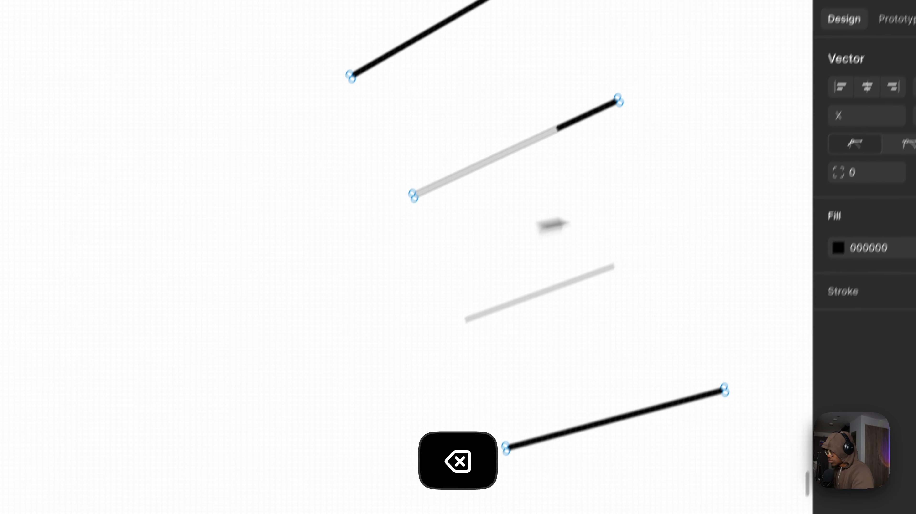
{"action": "left_click_drag", "start_coordinate": [697, 64], "coordinate": [362, 240]}
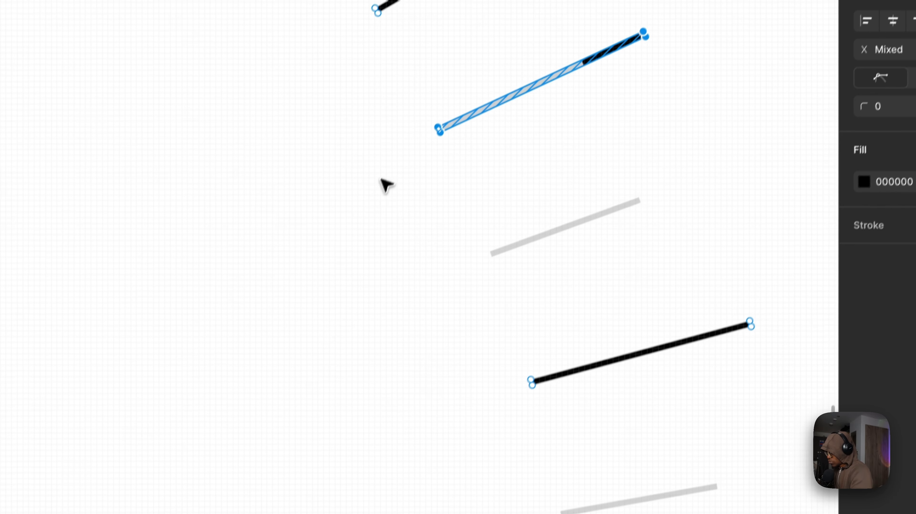
{"action": "key", "text": "BackSpace"}
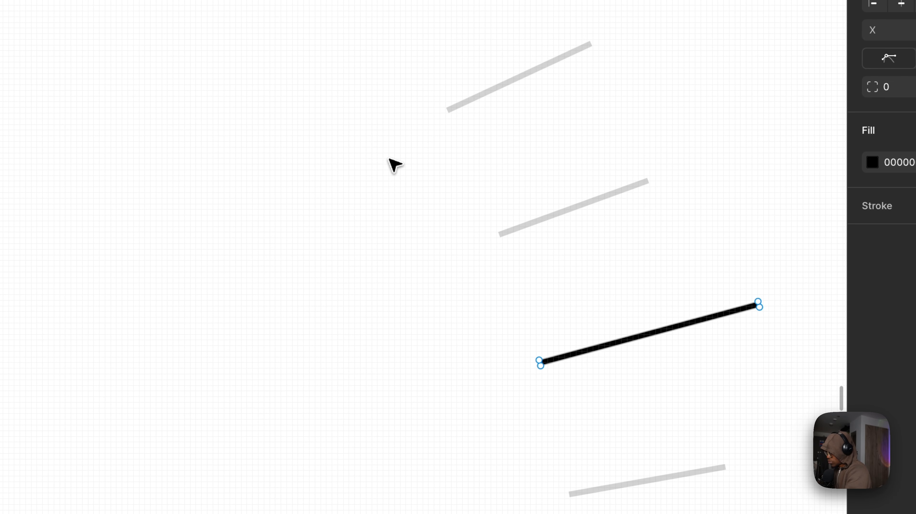
Delete the two long ticks just below the ring's upper-right diagonal tick, including their leftover end points.
{"action": "left_click_drag", "start_coordinate": [460, 125], "coordinate": [613, 348]}
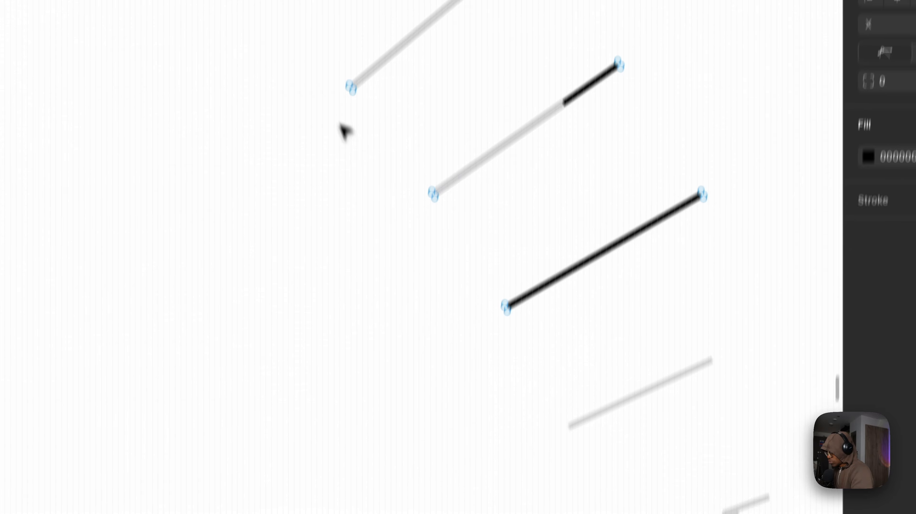
{"action": "left_click_drag", "start_coordinate": [328, 21], "coordinate": [504, 183]}
{"action": "key", "text": "BackSpace"}
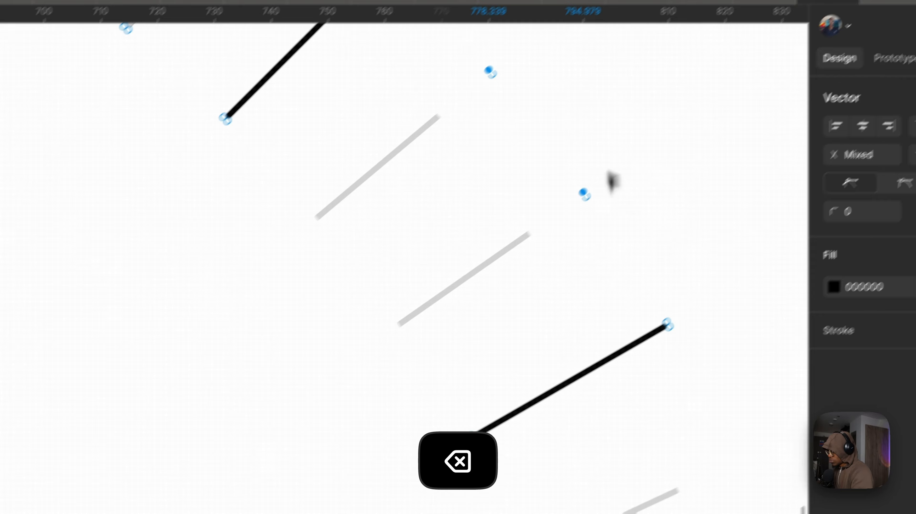
{"action": "left_click_drag", "start_coordinate": [469, 48], "coordinate": [627, 233]}
{"action": "key", "text": "BackSpace"}
Delete the two long ticks just above the ring's upper-right diagonal tick, where they overlap grey ticks.
{"action": "left_click_drag", "start_coordinate": [594, 334], "coordinate": [640, 406]}
{"action": "left_click_drag", "start_coordinate": [442, 220], "coordinate": [597, 372]}
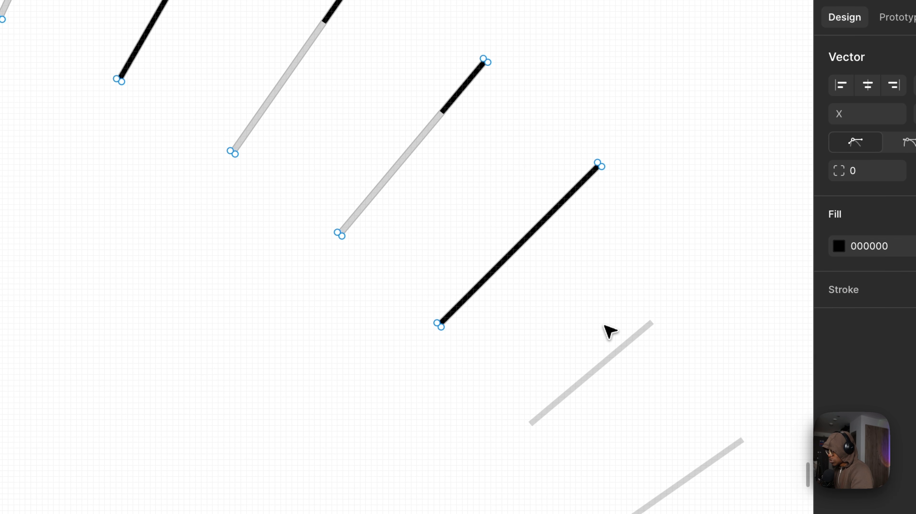
{"action": "scroll", "coordinate": [506, 181], "scroll_direction": "up", "scroll_amount": 5}
{"action": "scroll", "coordinate": [505, 181], "scroll_direction": "left", "scroll_amount": 3}
{"action": "left_click_drag", "start_coordinate": [617, 145], "coordinate": [331, 375]}
{"action": "left_click_drag", "start_coordinate": [404, 39], "coordinate": [773, 480]}
{"action": "key", "text": "BackSpace"}
{"action": "key", "text": "BackSpace"}
Delete the fourth and fifth long ticks to the right of the ring's topmost tick, along with their leftover points.
{"action": "scroll", "coordinate": [504, 223], "scroll_direction": "down", "scroll_amount": 3}
{"action": "scroll", "coordinate": [407, 266], "scroll_direction": "up", "scroll_amount": 3}
{"action": "left_click_drag", "start_coordinate": [470, 325], "coordinate": [294, 195]}
{"action": "key", "text": "BackSpace"}
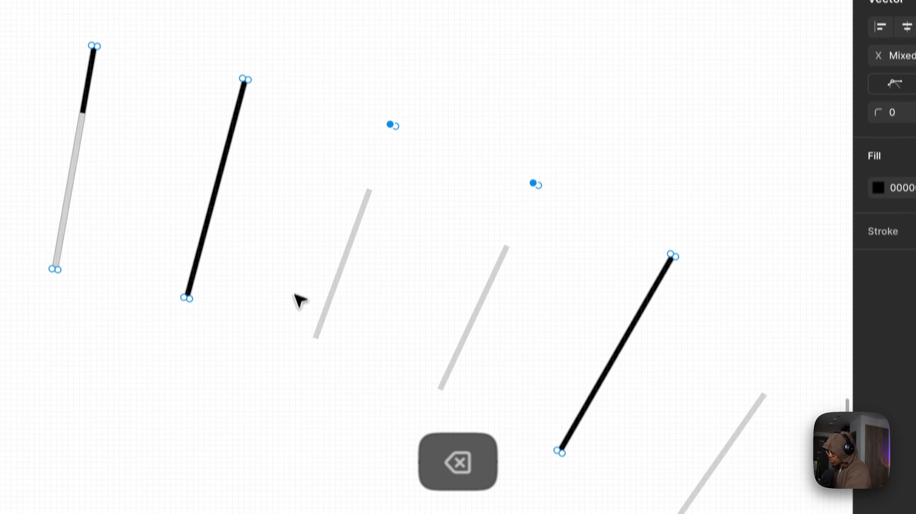
{"action": "left_click_drag", "start_coordinate": [599, 0], "coordinate": [404, 129]}
{"action": "left_click_drag", "start_coordinate": [388, 286], "coordinate": [320, 278]}
{"action": "key", "text": "BackSpace"}
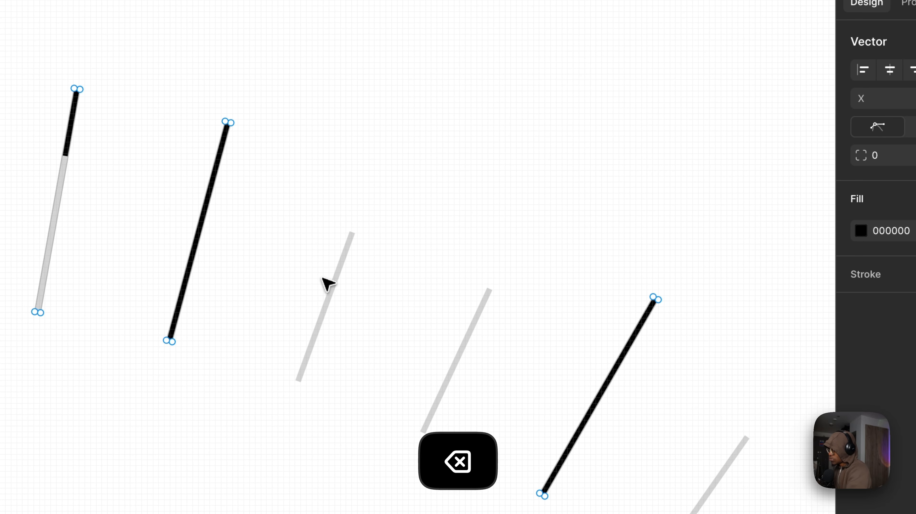
Delete the two long ticks on each side of the ring's topmost tick, keeping the topmost one.
{"action": "scroll", "coordinate": [403, 250], "scroll_direction": "down", "scroll_amount": 3}
{"action": "left_click_drag", "start_coordinate": [403, 249], "coordinate": [646, 274]}
{"action": "left_click_drag", "start_coordinate": [468, 104], "coordinate": [285, 397]}
{"action": "key", "text": "BackSpace"}
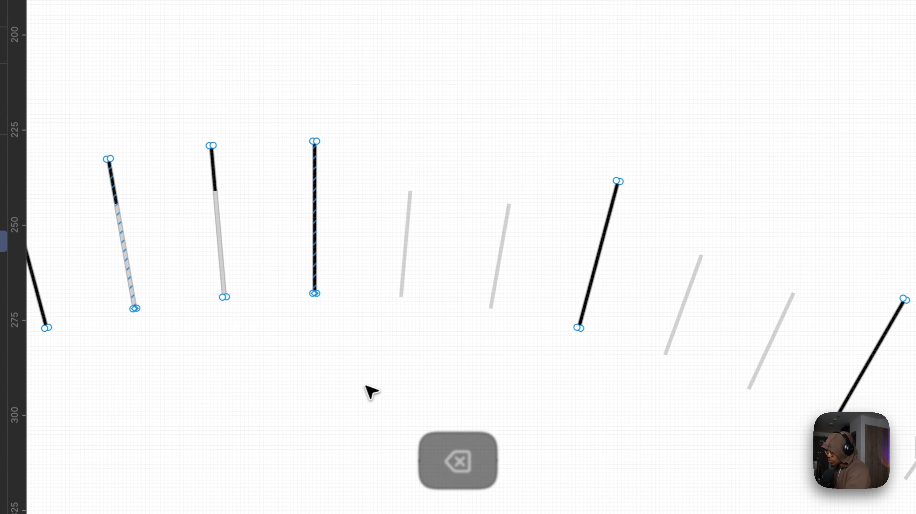
{"action": "scroll", "coordinate": [359, 209], "scroll_direction": "left", "scroll_amount": 5}
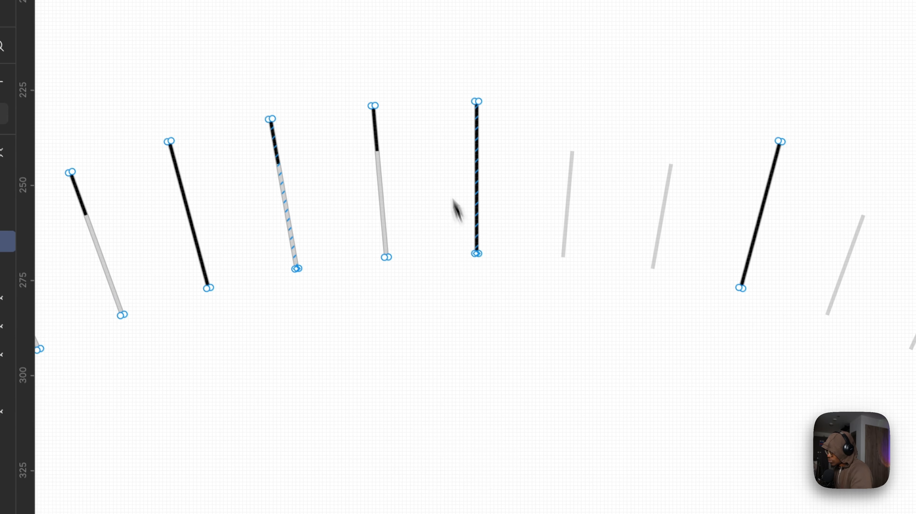
{"action": "left_click_drag", "start_coordinate": [403, 67], "coordinate": [288, 424]}
{"action": "key", "text": "BackSpace"}
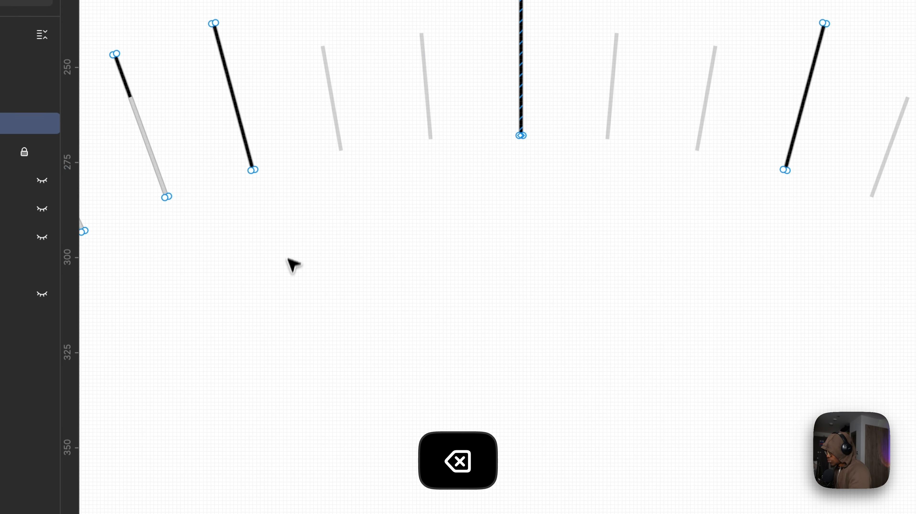
Delete the fourth and fifth long ticks to the left of the ring's topmost tick and their leftover points.
{"action": "left_click_drag", "start_coordinate": [287, 257], "coordinate": [599, 225]}
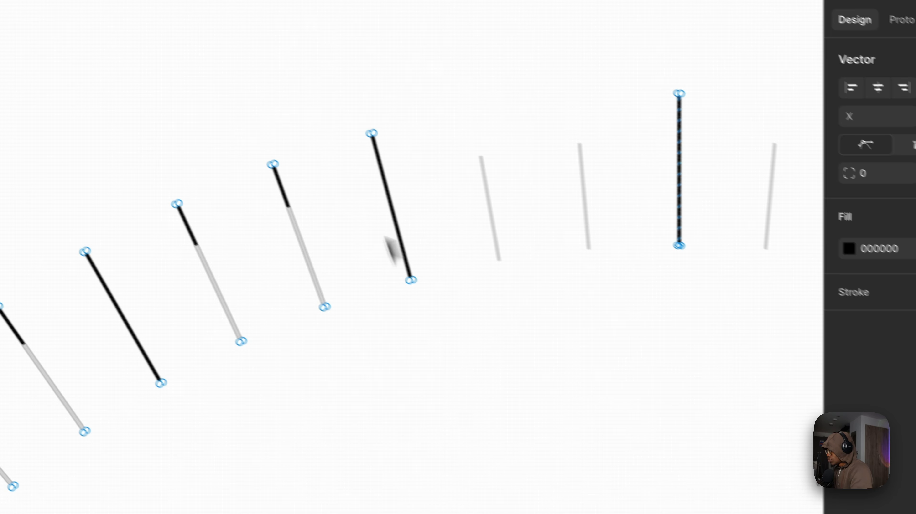
{"action": "left_click_drag", "start_coordinate": [368, 84], "coordinate": [319, 400]}
{"action": "key", "text": "BackSpace"}
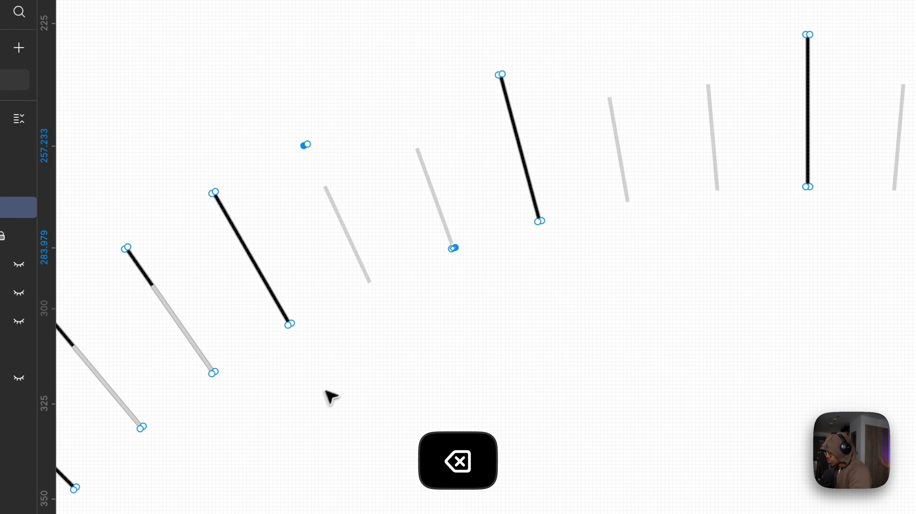
{"action": "left_click_drag", "start_coordinate": [257, 109], "coordinate": [491, 297]}
{"action": "key", "text": "BackSpace"}
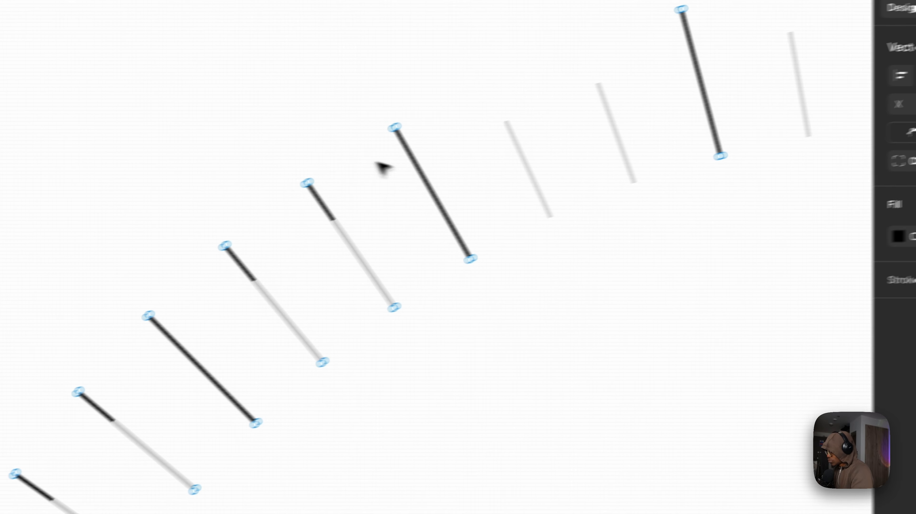
Delete the two long ticks just above the ring's upper-left diagonal tick, including their remaining inner points.
{"action": "left_click_drag", "start_coordinate": [323, 149], "coordinate": [205, 278]}
{"action": "key", "text": "BackSpace"}
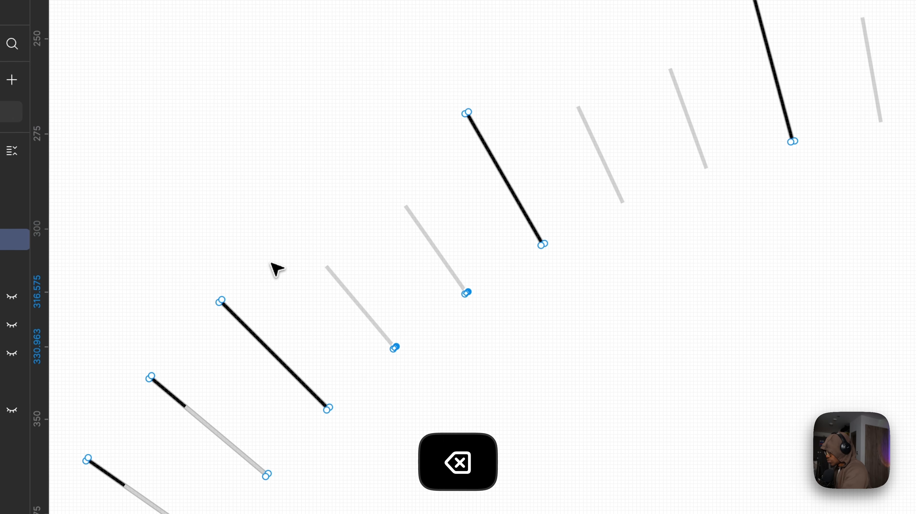
{"action": "left_click_drag", "start_coordinate": [253, 303], "coordinate": [409, 405]}
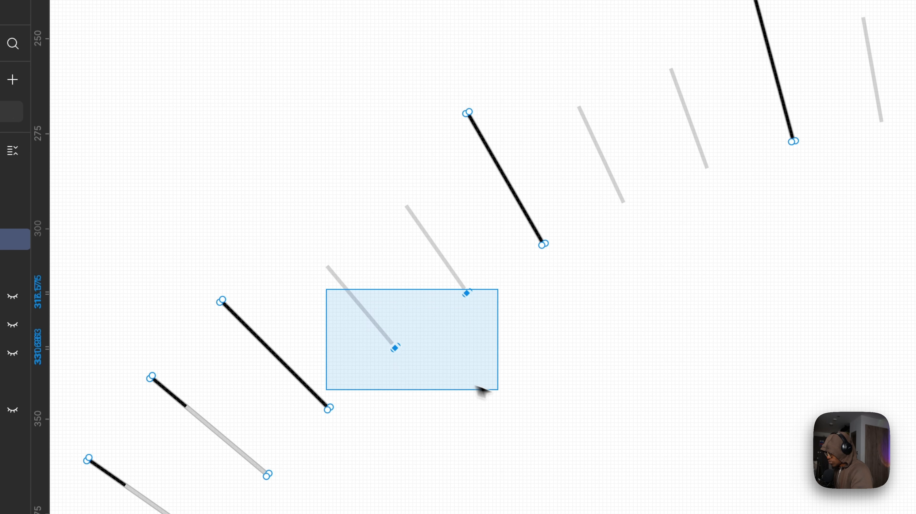
{"action": "left_click_drag", "start_coordinate": [483, 391], "coordinate": [497, 390]}
{"action": "key", "text": "BackSpace"}
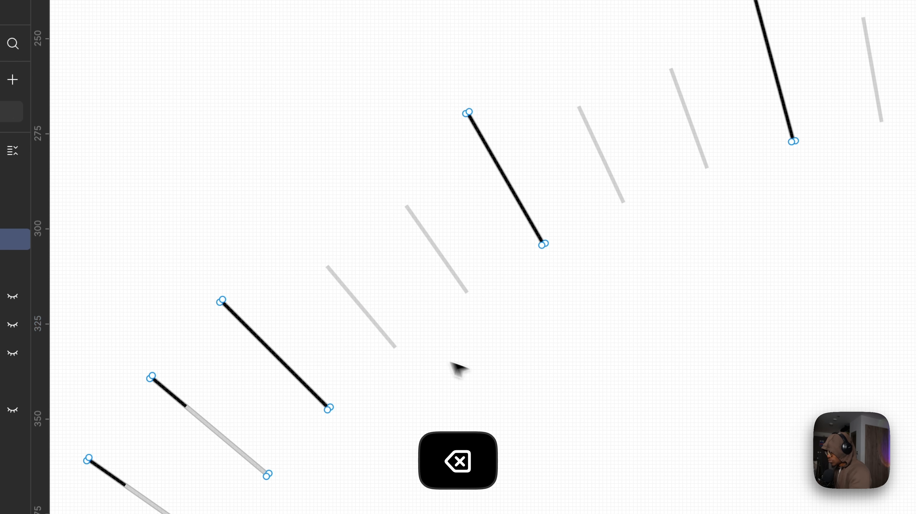
Delete the two long ticks just below the ring's upper-left diagonal tick and their remaining outer points.
{"action": "scroll", "coordinate": [539, 259], "scroll_direction": "down", "scroll_amount": 5}
{"action": "left_click_drag", "start_coordinate": [514, 252], "coordinate": [382, 378]}
{"action": "key", "text": "BackSpace"}
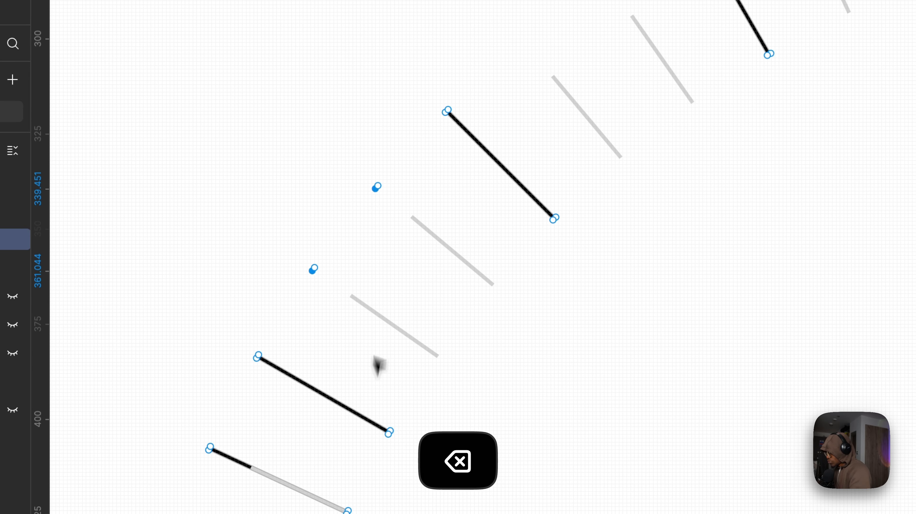
{"action": "left_click_drag", "start_coordinate": [391, 151], "coordinate": [262, 309]}
{"action": "key", "text": "BackSpace"}
Delete the fourth and fifth long ticks above the centre line on the ring's left side, including leftover points.
{"action": "scroll", "coordinate": [263, 309], "scroll_direction": "down", "scroll_amount": 6}
{"action": "scroll", "coordinate": [263, 308], "scroll_direction": "left", "scroll_amount": 4}
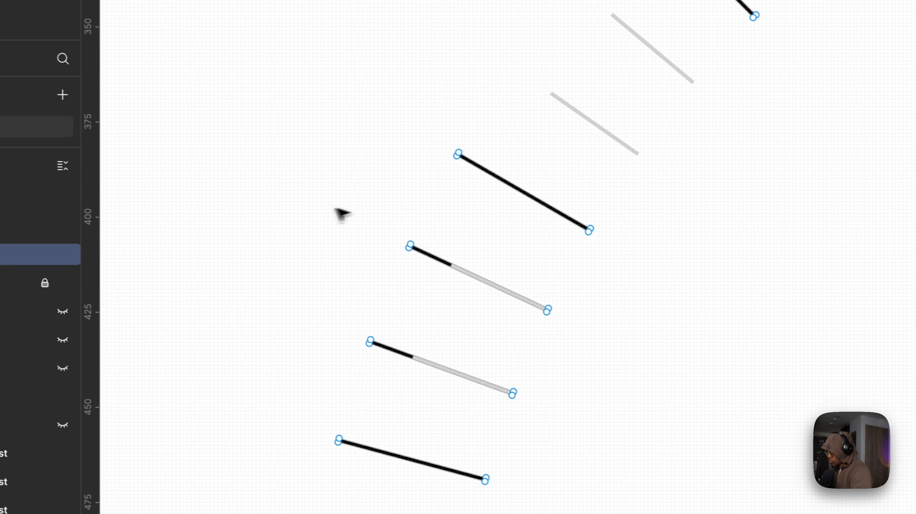
{"action": "left_click_drag", "start_coordinate": [260, 192], "coordinate": [404, 380]}
{"action": "left_click_drag", "start_coordinate": [462, 352], "coordinate": [463, 352]}
{"action": "key", "text": "BackSpace"}
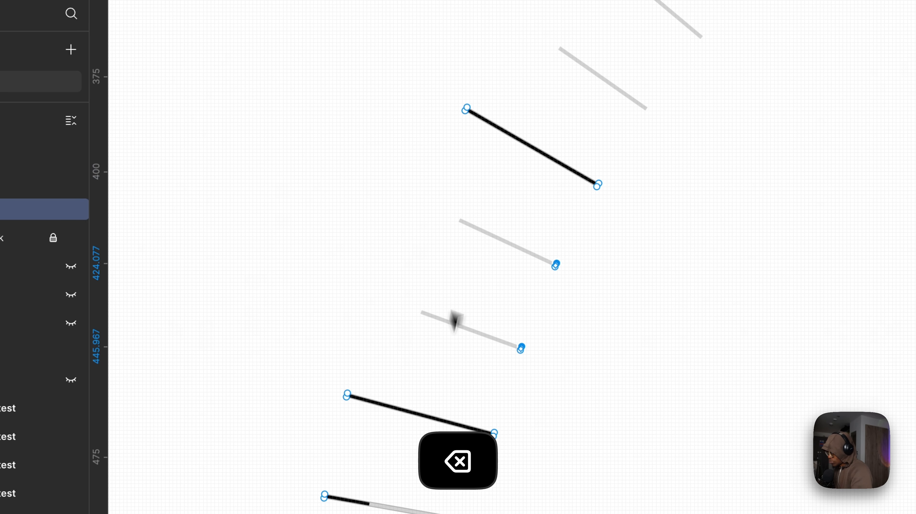
{"action": "left_click_drag", "start_coordinate": [458, 189], "coordinate": [575, 391]}
{"action": "key", "text": "BackSpace"}
Delete the two long ticks directly above and the two directly below the centre line on the ring's left side.
{"action": "scroll", "coordinate": [556, 376], "scroll_direction": "down", "scroll_amount": 7}
{"action": "scroll", "coordinate": [556, 376], "scroll_direction": "left", "scroll_amount": 1}
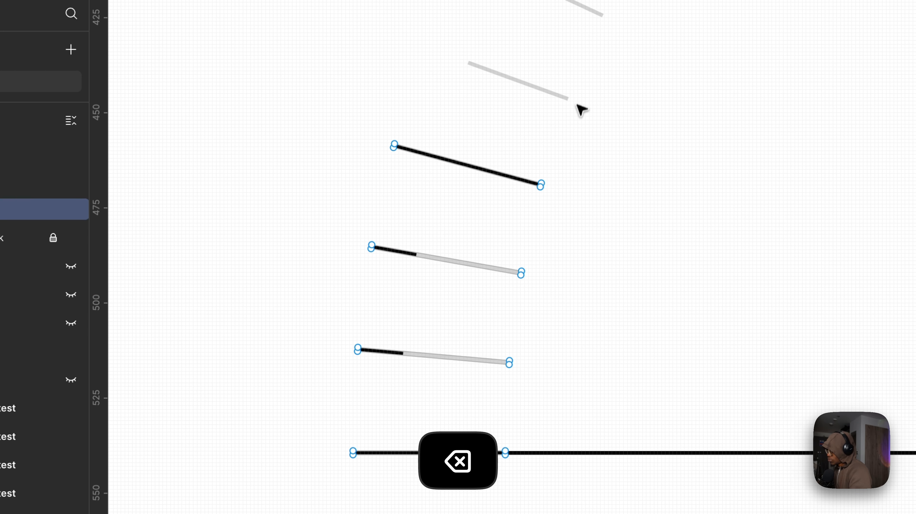
{"action": "left_click_drag", "start_coordinate": [554, 243], "coordinate": [272, 390]}
{"action": "key", "text": "BackSpace"}
{"action": "scroll", "coordinate": [612, 335], "scroll_direction": "down", "scroll_amount": 8}
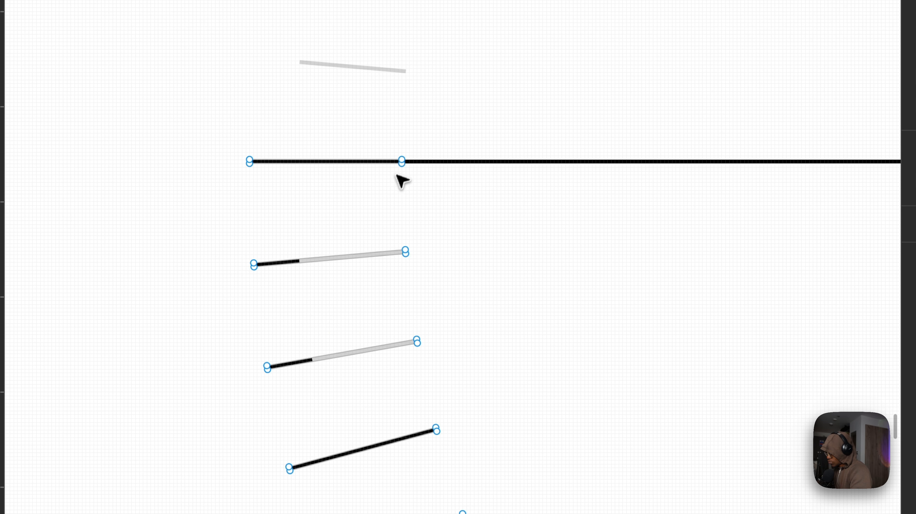
{"action": "left_click_drag", "start_coordinate": [224, 243], "coordinate": [407, 359]}
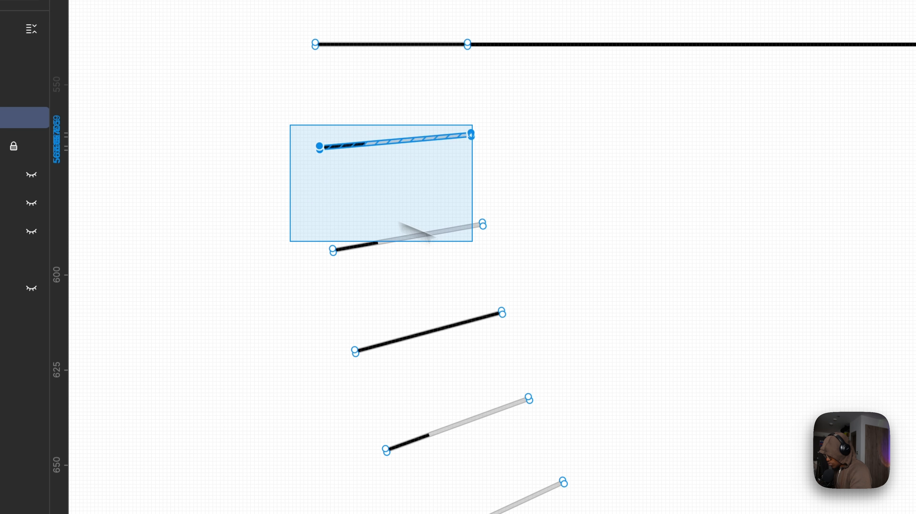
{"action": "left_click_drag", "start_coordinate": [399, 222], "coordinate": [539, 258]}
{"action": "key", "text": "BackSpace"}
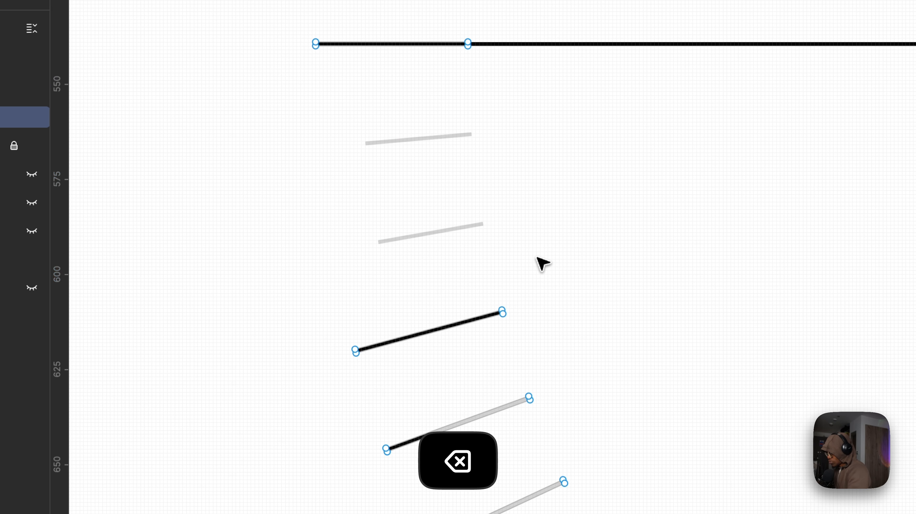
Delete the fourth and fifth long ticks below the centre line on the ring's left side and their leftover points.
{"action": "scroll", "coordinate": [468, 223], "scroll_direction": "down", "scroll_amount": 5}
{"action": "left_click_drag", "start_coordinate": [356, 263], "coordinate": [488, 401]}
{"action": "key", "text": "BackSpace"}
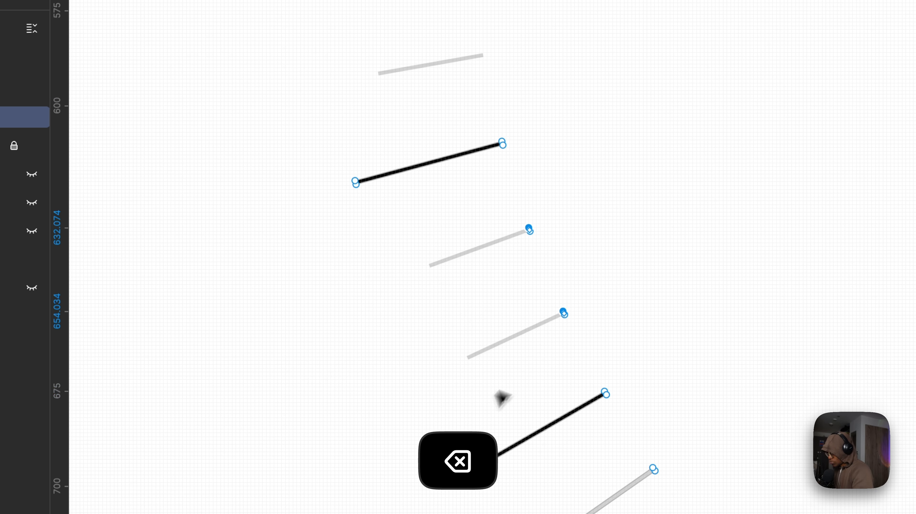
{"action": "left_click_drag", "start_coordinate": [605, 277], "coordinate": [511, 346]}
{"action": "key", "text": "BackSpace"}
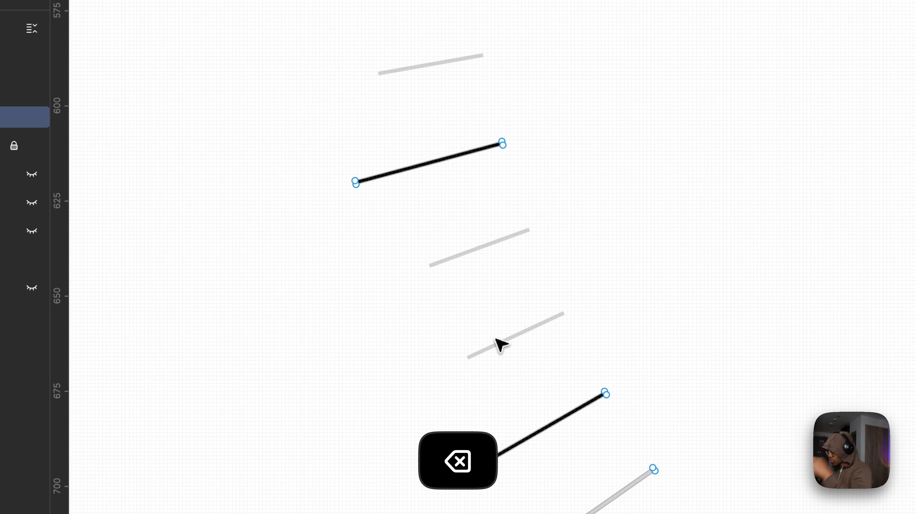
Delete the two long ticks just above the ring's lower-left diagonal tick, along with their remaining points.
{"action": "scroll", "coordinate": [499, 336], "scroll_direction": "down", "scroll_amount": 8}
{"action": "left_click_drag", "start_coordinate": [573, 239], "coordinate": [291, 191]}
{"action": "left_click_drag", "start_coordinate": [227, 184], "coordinate": [328, 316]}
{"action": "key", "text": "BackSpace"}
{"action": "left_click_drag", "start_coordinate": [421, 188], "coordinate": [532, 310]}
{"action": "key", "text": "BackSpace"}
Delete the two long ticks just below the ring's lower-left diagonal tick, removing both their inner and outer points.
{"action": "left_click_drag", "start_coordinate": [542, 262], "coordinate": [384, 56]}
{"action": "left_click_drag", "start_coordinate": [411, 246], "coordinate": [545, 377]}
{"action": "key", "text": "BackSpace"}
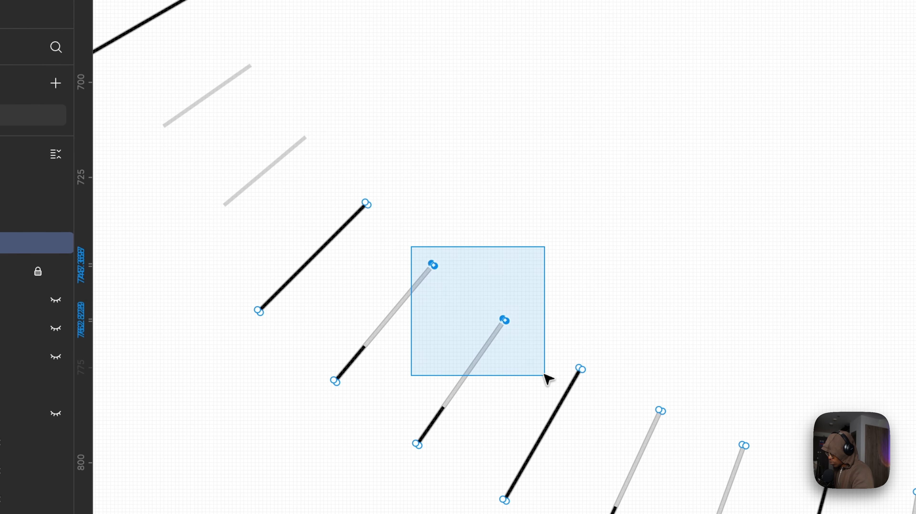
{"action": "left_click_drag", "start_coordinate": [310, 367], "coordinate": [454, 485]}
{"action": "key", "text": "BackSpace"}
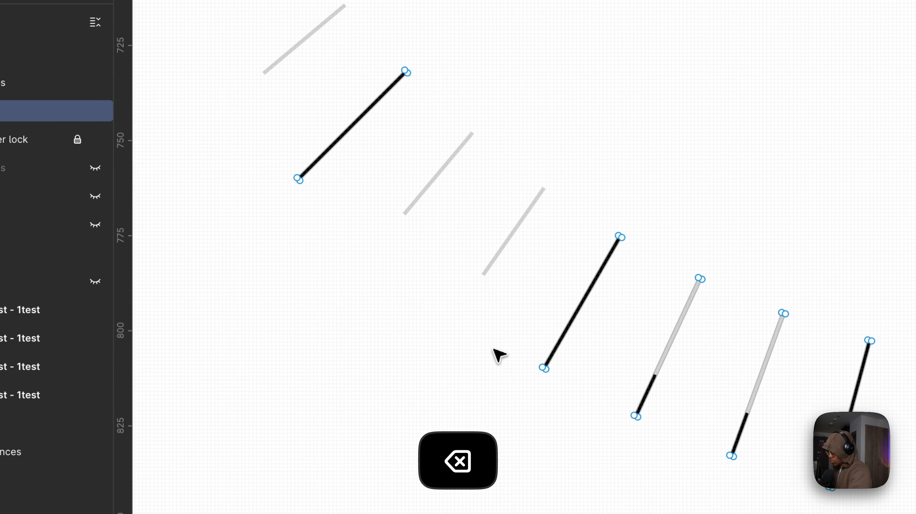
Delete the fourth and fifth long ticks left of the ring's bottom vertical tick, along with their leftover points.
{"action": "scroll", "coordinate": [454, 486], "scroll_direction": "right", "scroll_amount": 8}
{"action": "left_click_drag", "start_coordinate": [354, 301], "coordinate": [504, 421]}
{"action": "key", "text": "BackSpace"}
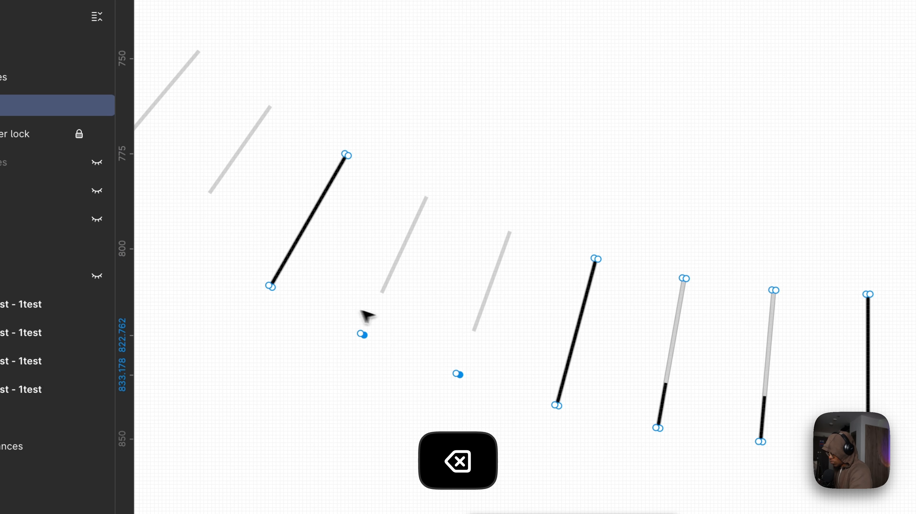
{"action": "left_click_drag", "start_coordinate": [347, 308], "coordinate": [481, 408]}
{"action": "key", "text": "BackSpace"}
Delete the two long ticks directly left and the two directly right of the ring's bottom vertical tick.
{"action": "scroll", "coordinate": [484, 409], "scroll_direction": "right", "scroll_amount": 10}
{"action": "scroll", "coordinate": [400, 249], "scroll_direction": "down", "scroll_amount": 5}
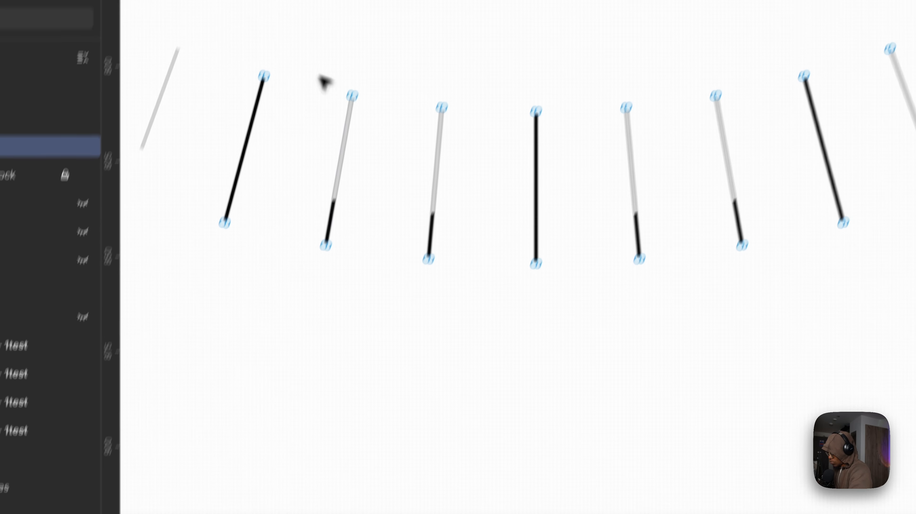
{"action": "left_click_drag", "start_coordinate": [310, 50], "coordinate": [470, 304]}
{"action": "key", "text": "BackSpace"}
{"action": "scroll", "coordinate": [522, 252], "scroll_direction": "right", "scroll_amount": 10}
{"action": "scroll", "coordinate": [522, 252], "scroll_direction": "down", "scroll_amount": 3}
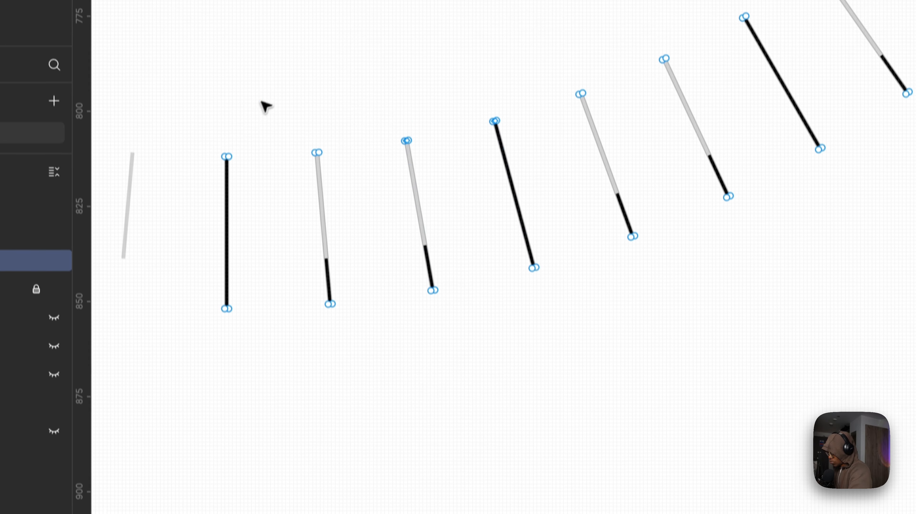
{"action": "left_click_drag", "start_coordinate": [262, 101], "coordinate": [455, 365]}
{"action": "key", "text": "BackSpace"}
Delete the fourth and fifth long ticks right of the ring's bottom vertical tick.
{"action": "scroll", "coordinate": [443, 324], "scroll_direction": "right", "scroll_amount": 10}
{"action": "scroll", "coordinate": [443, 324], "scroll_direction": "up", "scroll_amount": 5}
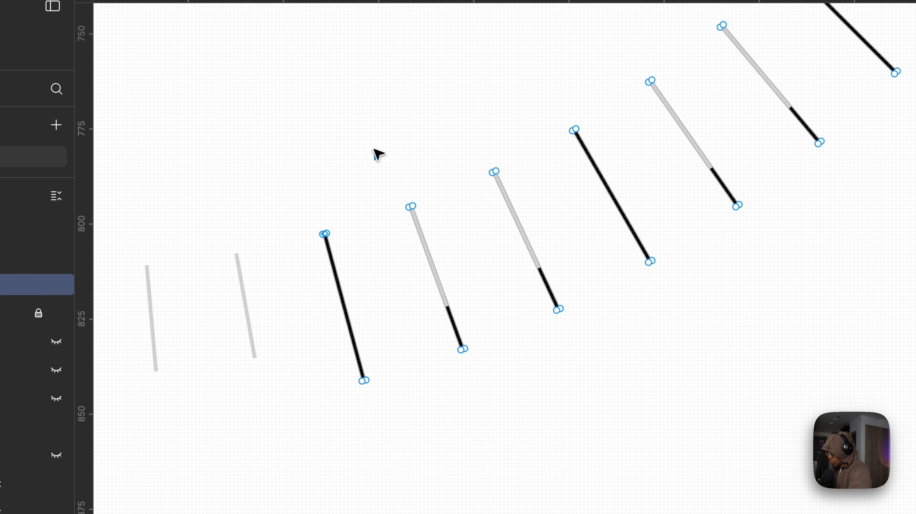
{"action": "left_click_drag", "start_coordinate": [376, 154], "coordinate": [582, 379]}
{"action": "key", "text": "BackSpace"}
Delete the two long ticks just below the ring's lower-right diagonal tick.
{"action": "scroll", "coordinate": [578, 374], "scroll_direction": "right", "scroll_amount": 10}
{"action": "scroll", "coordinate": [437, 198], "scroll_direction": "up", "scroll_amount": 3}
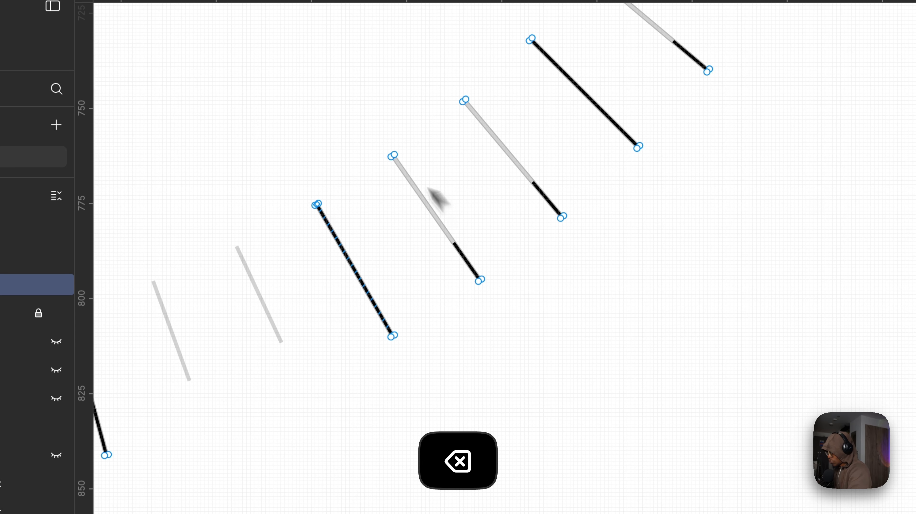
{"action": "left_click_drag", "start_coordinate": [359, 105], "coordinate": [592, 242]}
{"action": "key", "text": "BackSpace"}
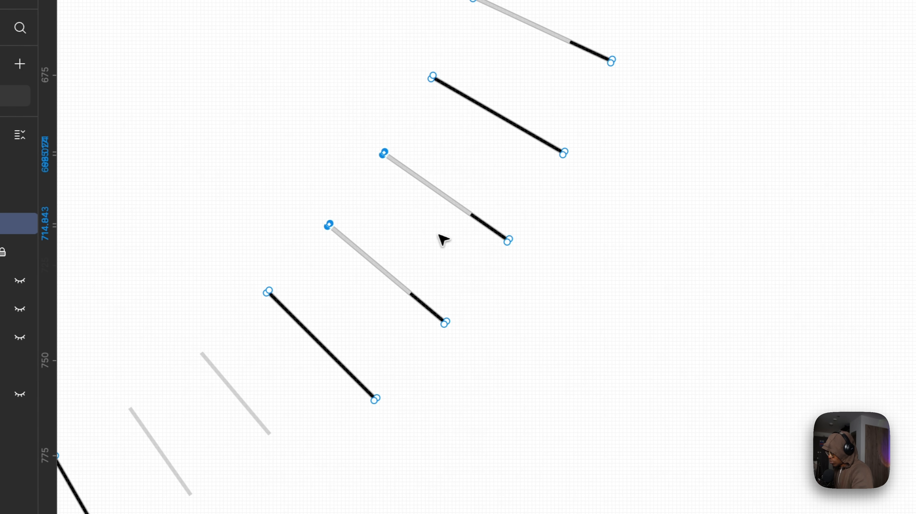
Delete the two long ticks just above the ring's lower-right diagonal tick and the next unwanted pair above them, including leftover points.
{"action": "key", "text": "BackSpace"}
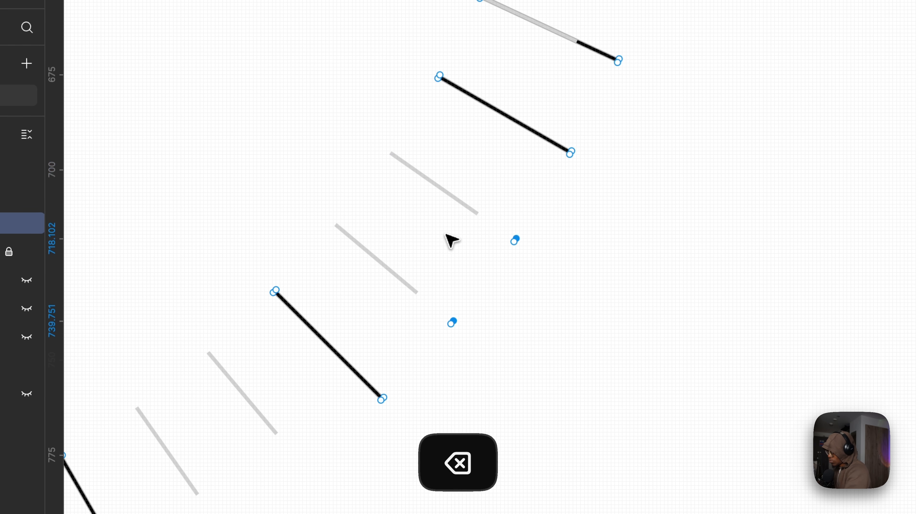
{"action": "left_click_drag", "start_coordinate": [429, 195], "coordinate": [564, 379]}
{"action": "scroll", "coordinate": [572, 385], "scroll_direction": "up", "scroll_amount": 10}
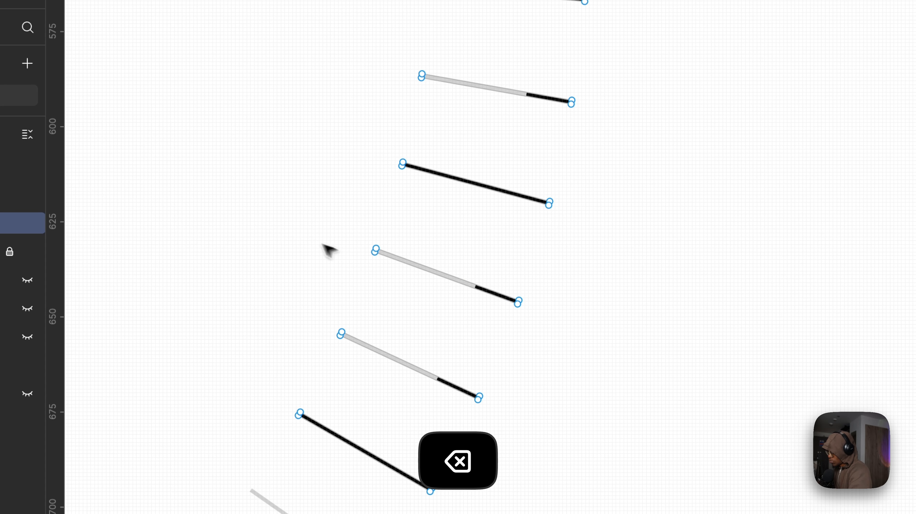
{"action": "left_click_drag", "start_coordinate": [311, 236], "coordinate": [589, 415]}
{"action": "key", "text": "BackSpace"}
Delete the two long ticks directly below the centre line on the ring's right side and leave vector editing with nothing selected.
{"action": "scroll", "coordinate": [591, 406], "scroll_direction": "up", "scroll_amount": 10}
{"action": "left_click_drag", "start_coordinate": [449, 324], "coordinate": [425, 308]}
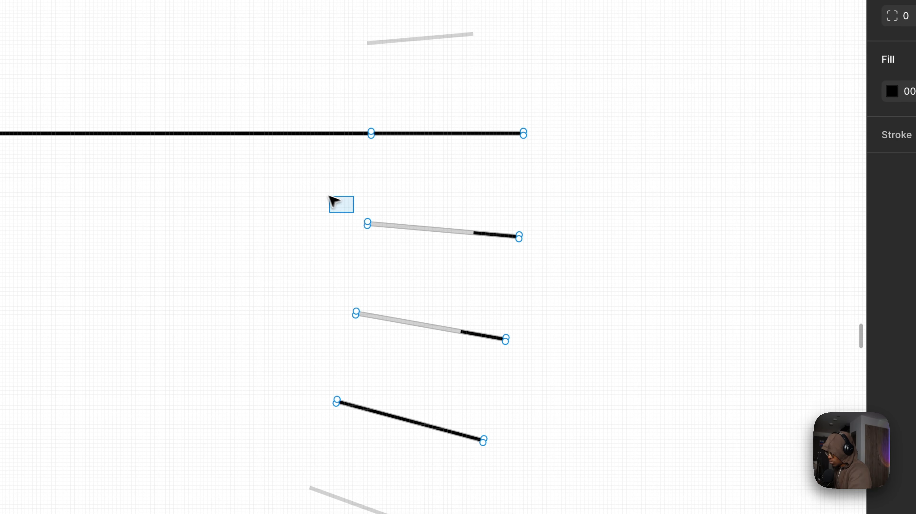
{"action": "left_click_drag", "start_coordinate": [329, 197], "coordinate": [649, 380]}
{"action": "key", "text": "BackSpace"}
{"action": "scroll", "coordinate": [590, 220], "scroll_direction": "down", "scroll_amount": 10}
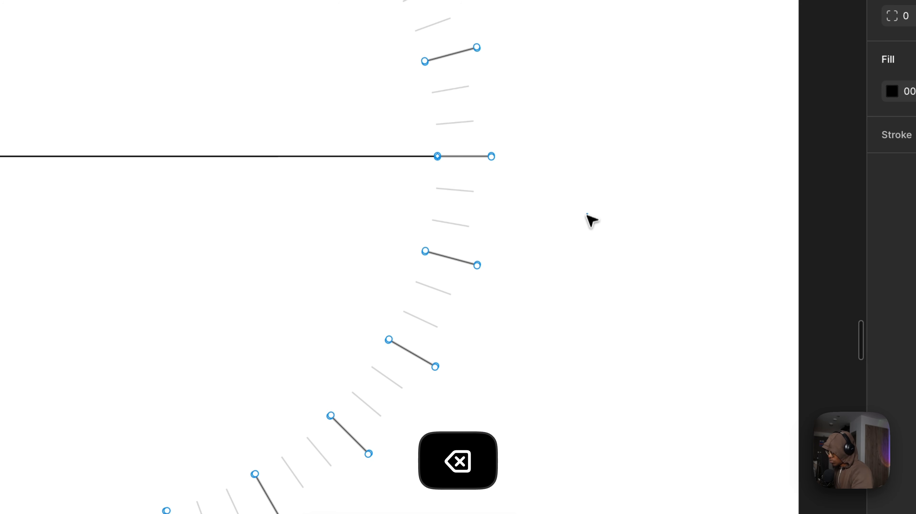
{"action": "key", "text": "Escape"}
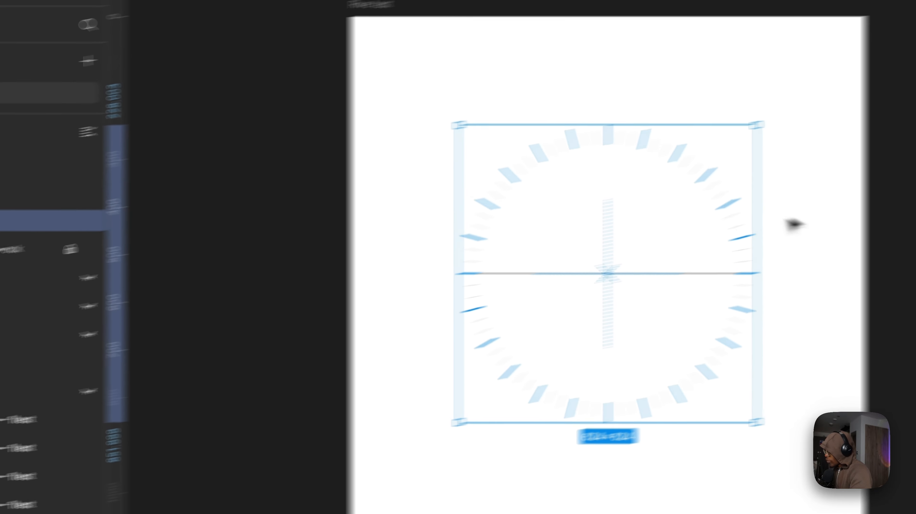
{"action": "left_click", "coordinate": [855, 180]}
Group the visible big line and small lines layers and name the group "lines".
{"action": "scroll", "coordinate": [337, 317], "scroll_direction": "up", "scroll_amount": 10}
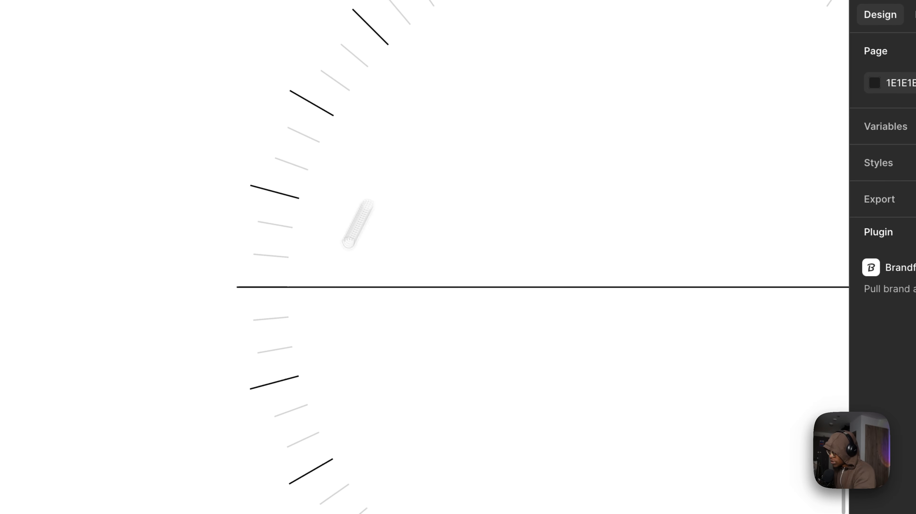
{"action": "left_click_drag", "start_coordinate": [692, 133], "coordinate": [317, 127]}
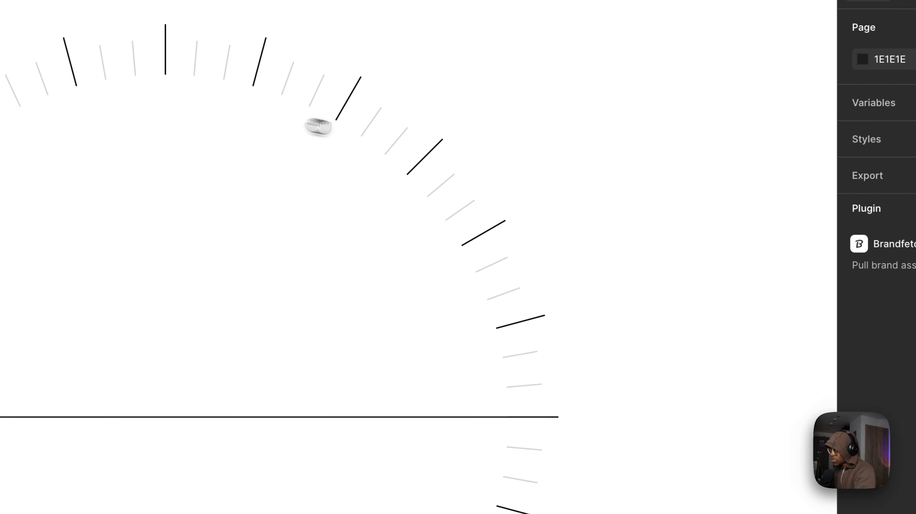
{"action": "scroll", "coordinate": [482, 186], "scroll_direction": "down", "scroll_amount": 3}
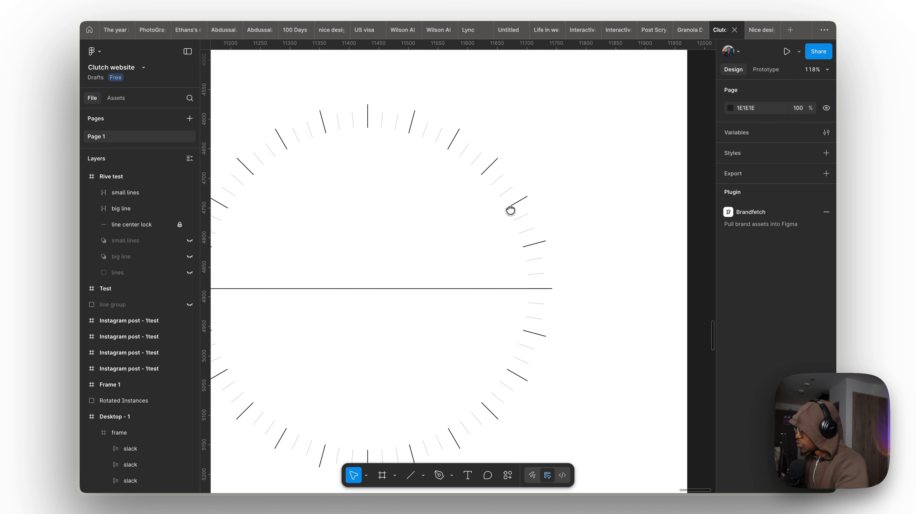
{"action": "left_click", "coordinate": [139, 209]}
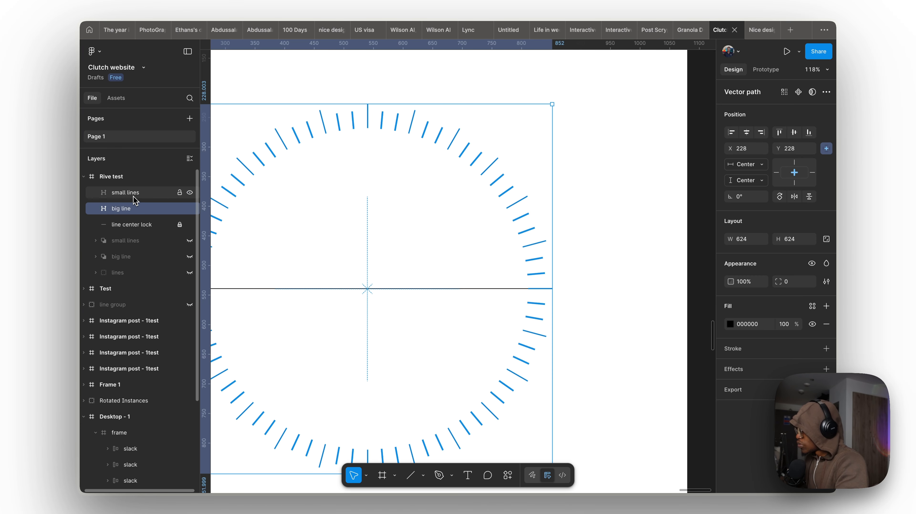
{"action": "left_click", "coordinate": [134, 198], "text": "shift"}
{"action": "key", "text": "super+g"}
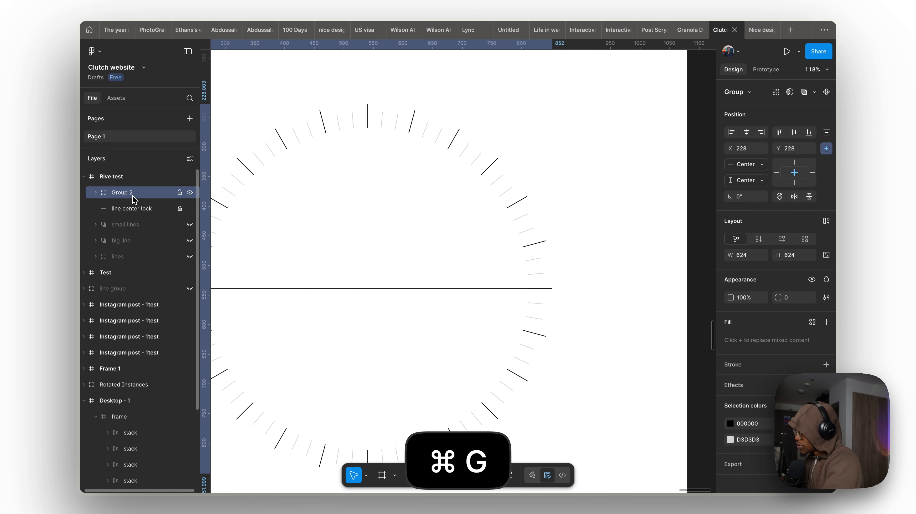
{"action": "key", "text": "super+r"}
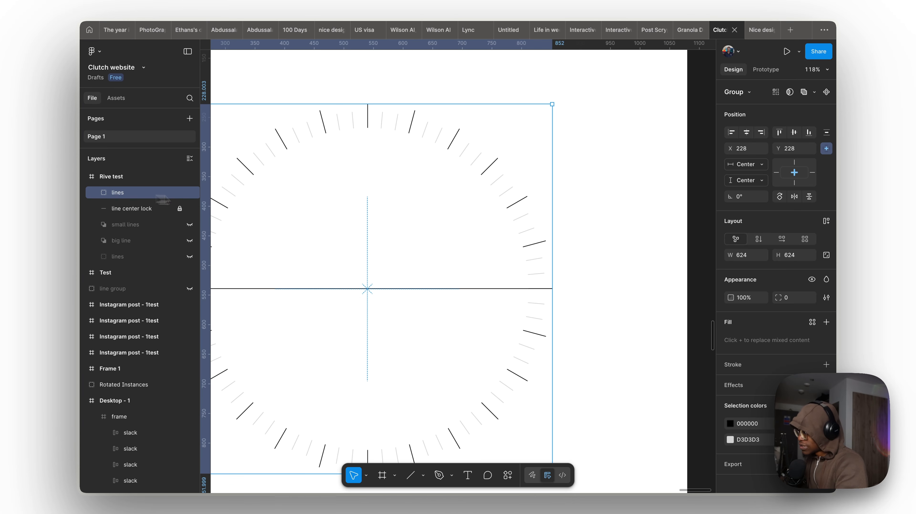
Copy the circle from the hidden small lines layer and paste it directly into the Rive test frame.
{"action": "left_click", "coordinate": [140, 209]}
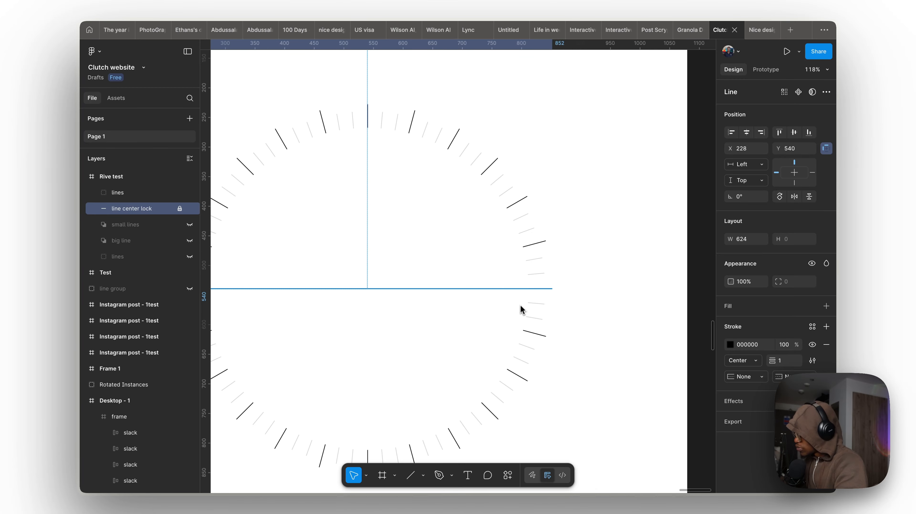
{"action": "left_click", "coordinate": [95, 224]}
{"action": "left_click", "coordinate": [126, 241]}
{"action": "key", "text": "super+c"}
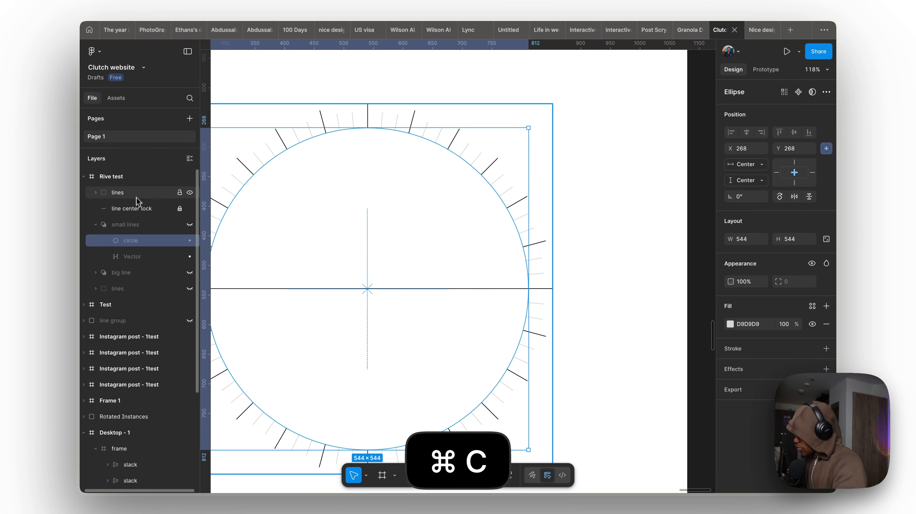
{"action": "left_click", "coordinate": [132, 180]}
{"action": "key", "text": "super+v"}
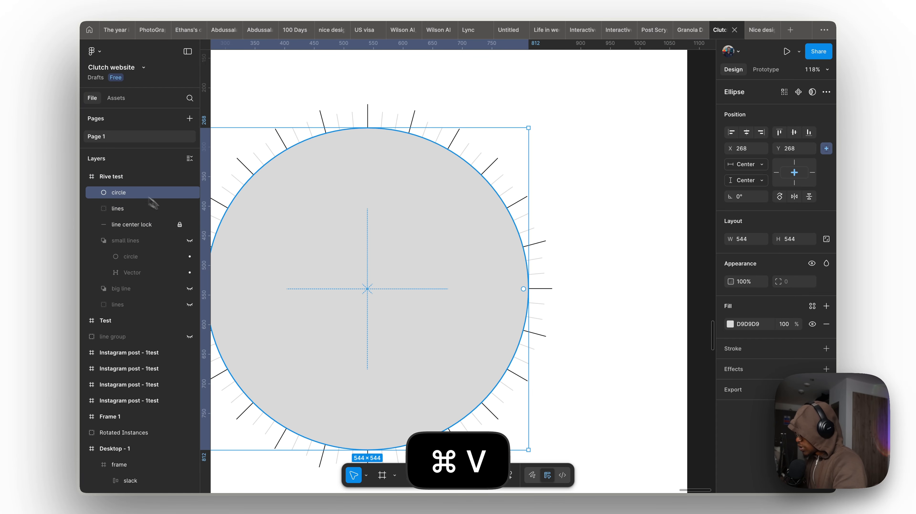
Place line center lock above the lines group and subtract the pasted circle and line with the Subtract boolean operation.
{"action": "left_click_drag", "start_coordinate": [129, 225], "coordinate": [128, 218]}
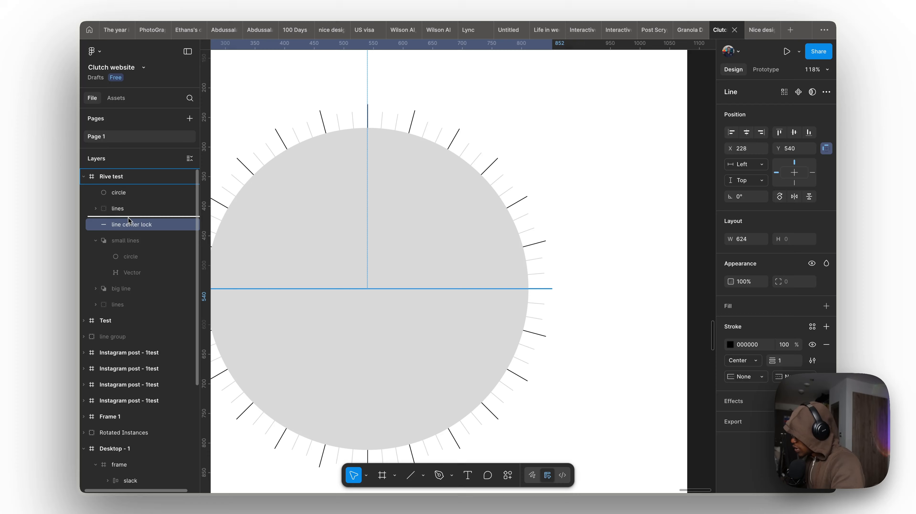
{"action": "left_click", "coordinate": [128, 195], "text": "shift"}
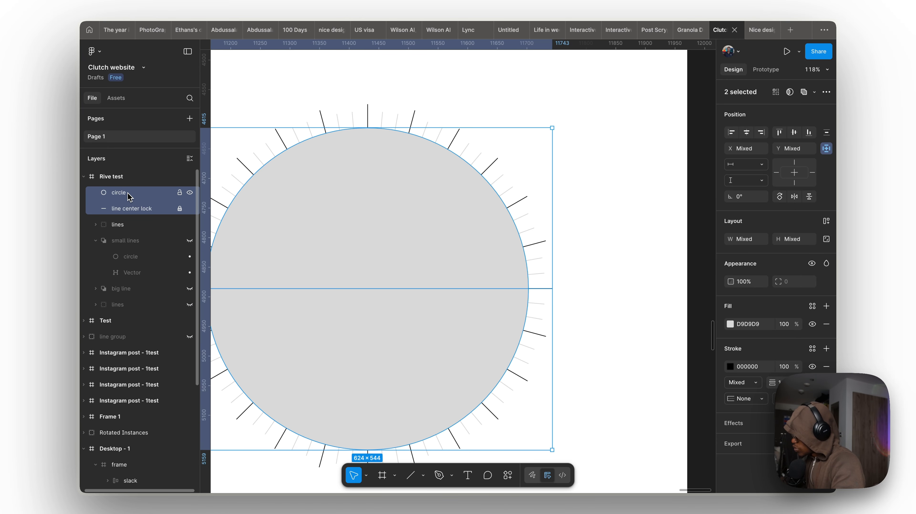
{"action": "left_click", "coordinate": [813, 94]}
{"action": "left_click", "coordinate": [775, 122]}
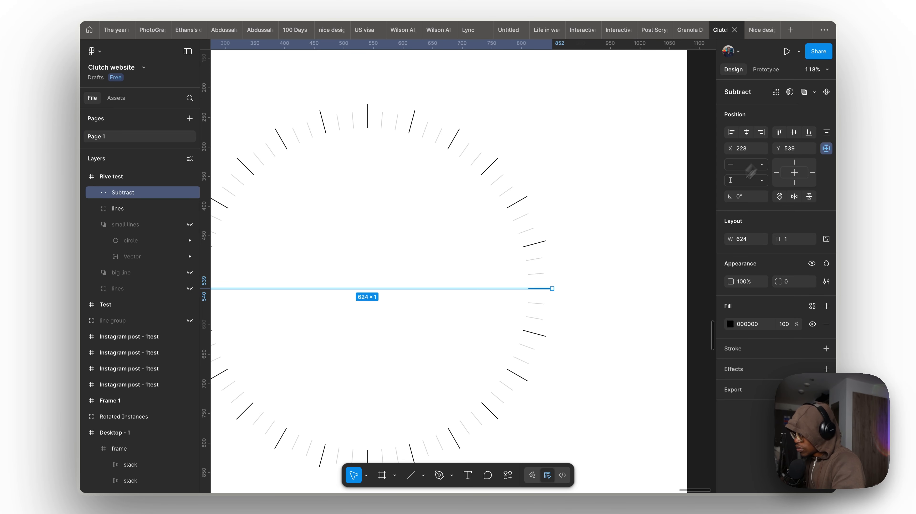
Rename the subtracted centre line layer as "line lock".
{"action": "double_click", "coordinate": [118, 194]}
{"action": "type", "text": "line lock"}
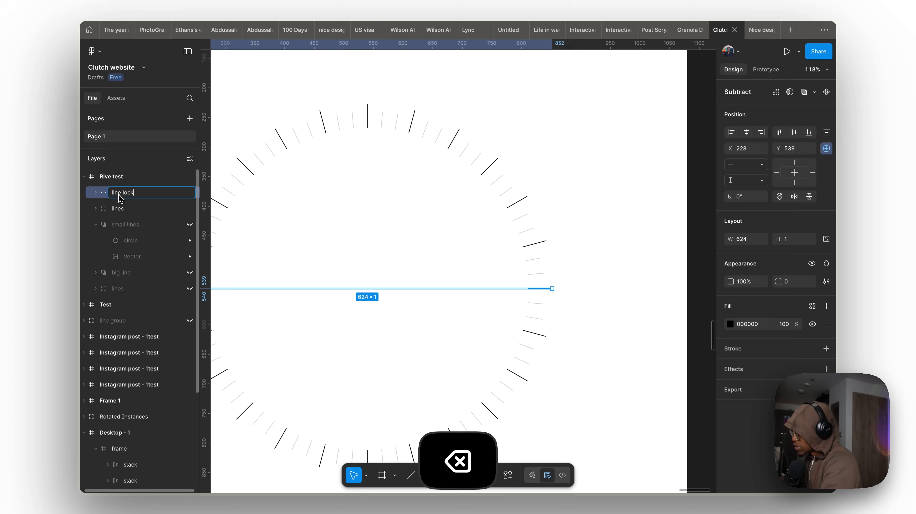
{"action": "key", "text": "Return"}
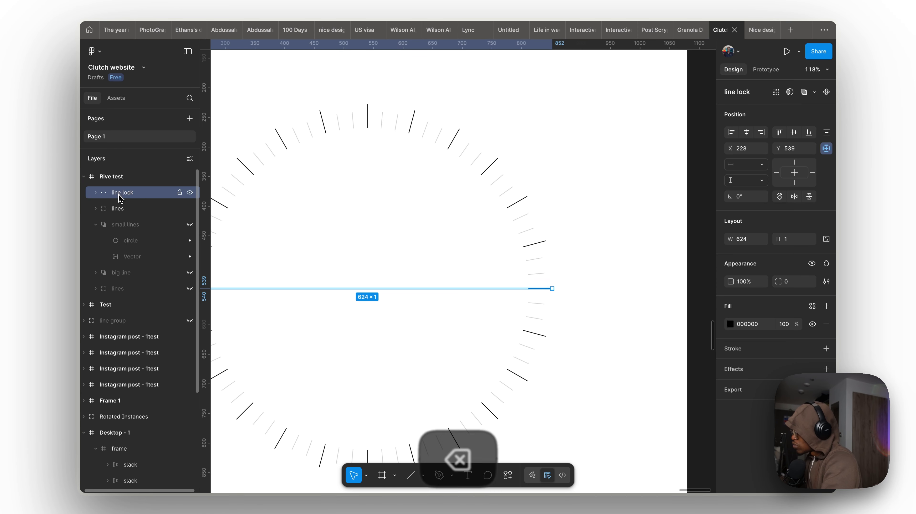
Try rotating the lines group against the stationary line lock, and undo the rotation.
{"action": "left_click", "coordinate": [119, 209]}
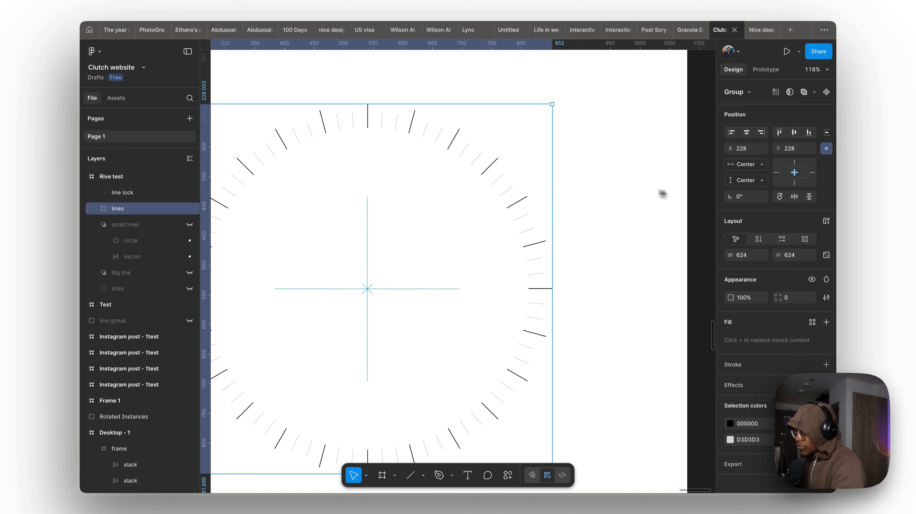
{"action": "left_click_drag", "start_coordinate": [730, 196], "coordinate": [750, 197]}
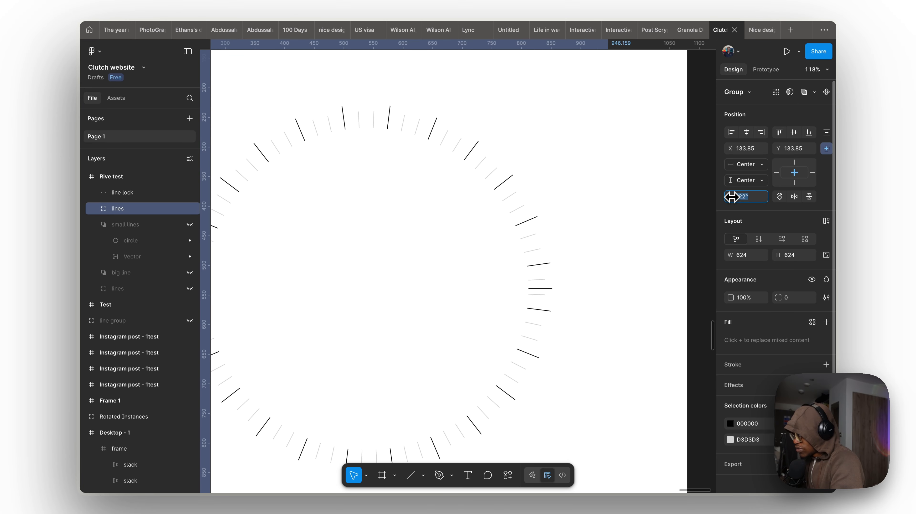
{"action": "key", "text": "super+z"}
{"action": "key", "text": "super+z"}
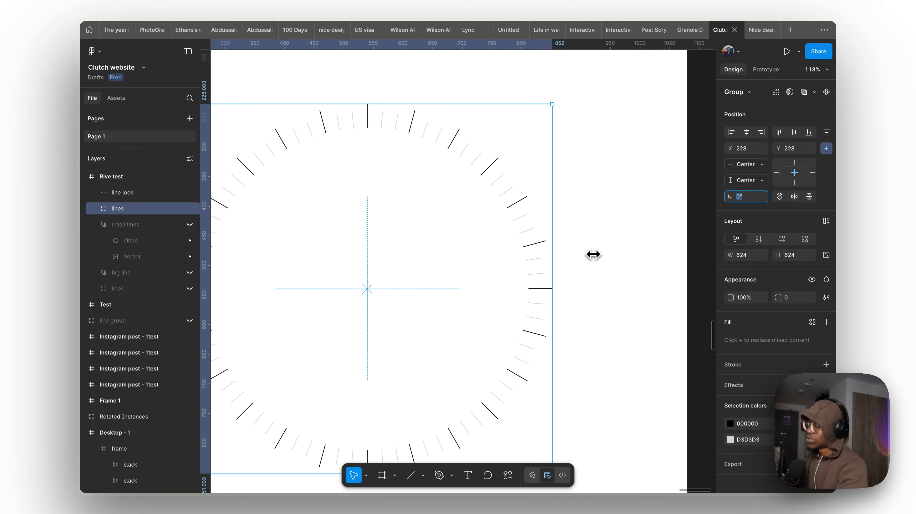
Collapse the hidden small lines layer and select the hidden big line layer.
{"action": "scroll", "coordinate": [392, 225], "scroll_direction": "down", "scroll_amount": 4}
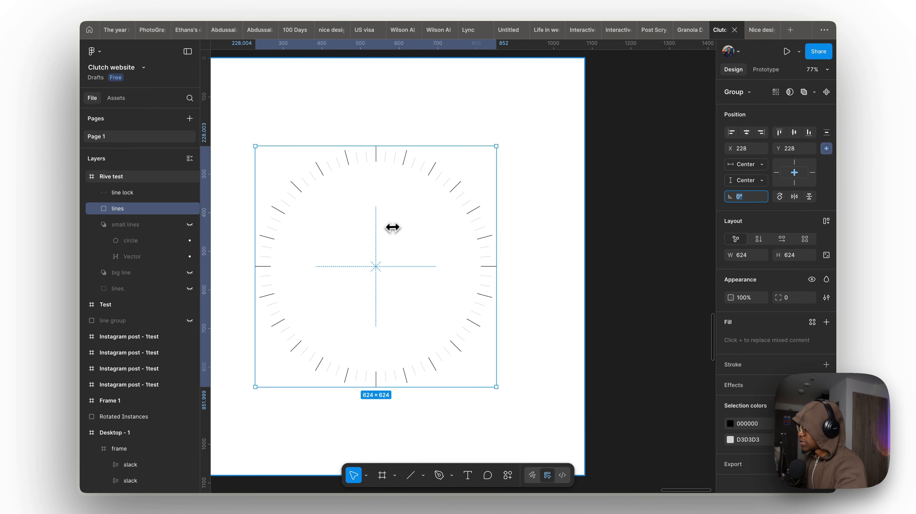
{"action": "left_click", "coordinate": [98, 225]}
{"action": "left_click", "coordinate": [120, 225]}
{"action": "left_click", "coordinate": [127, 241]}
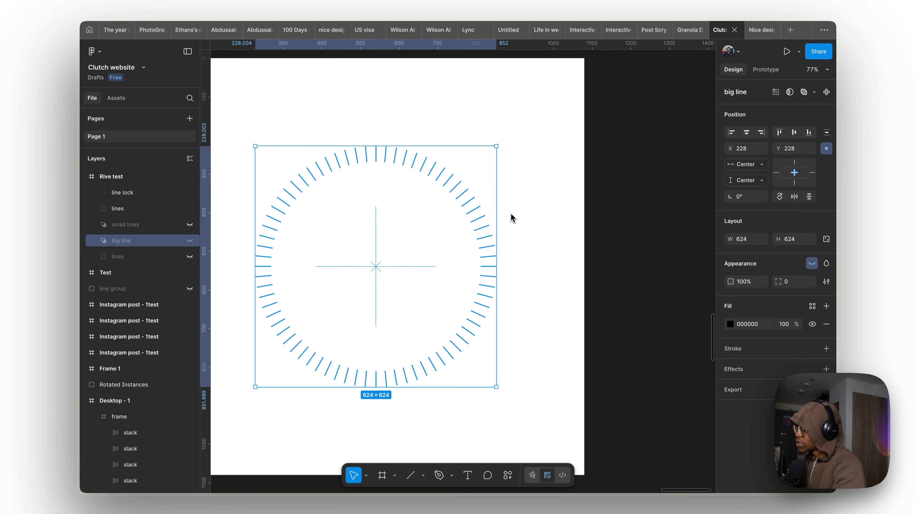
Examine how the animal names align with the ticks in the Test frame, compared with the ticks on the Rive test ring's right side.
{"action": "scroll", "coordinate": [523, 224], "scroll_direction": "down", "scroll_amount": 10}
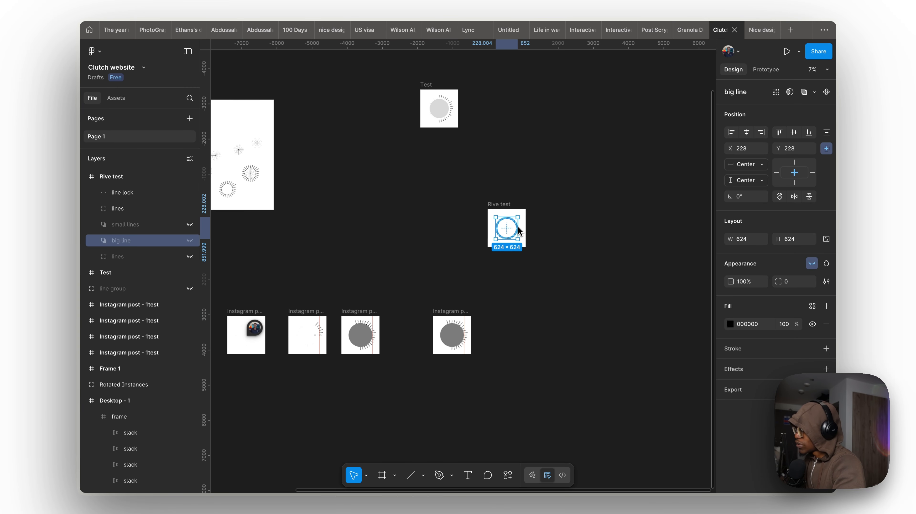
{"action": "scroll", "coordinate": [461, 144], "scroll_direction": "up", "scroll_amount": 10}
{"action": "scroll", "coordinate": [446, 187], "scroll_direction": "up", "scroll_amount": 5}
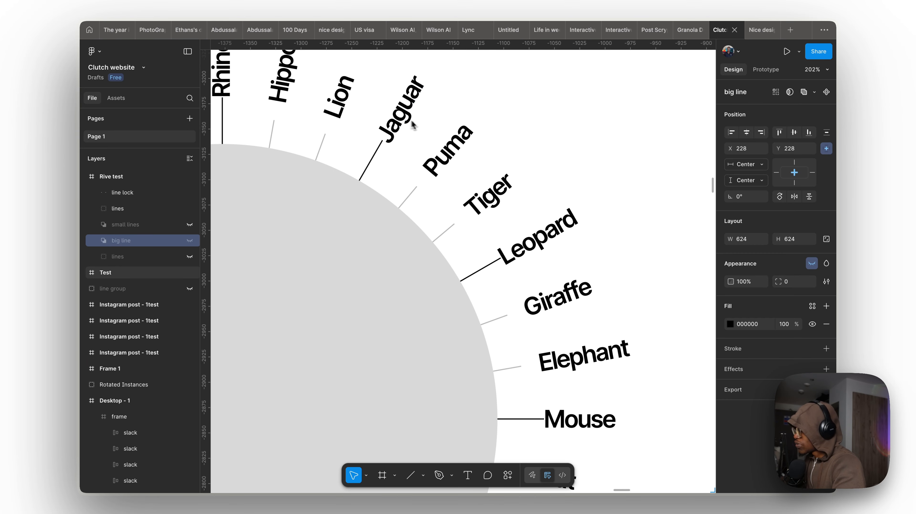
{"action": "scroll", "coordinate": [404, 140], "scroll_direction": "down", "scroll_amount": 5}
{"action": "scroll", "coordinate": [446, 202], "scroll_direction": "down", "scroll_amount": 10}
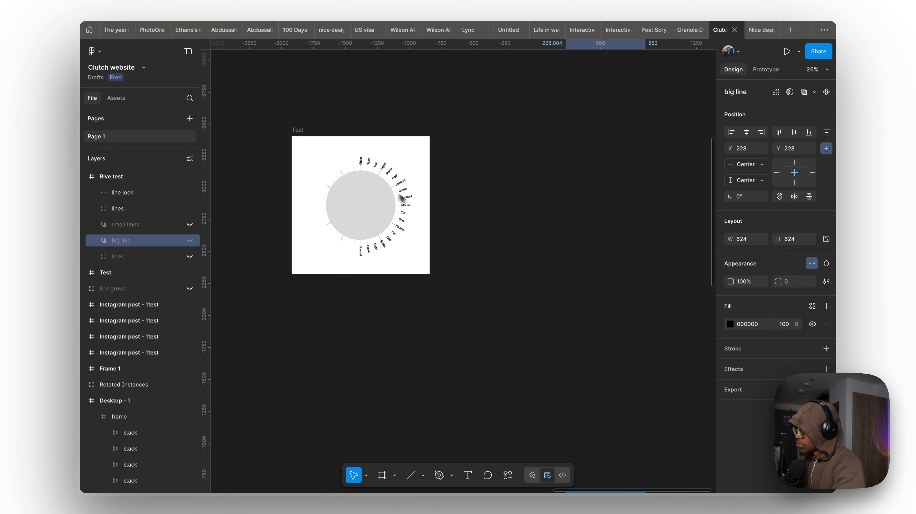
{"action": "scroll", "coordinate": [434, 304], "scroll_direction": "up", "scroll_amount": 3}
{"action": "scroll", "coordinate": [381, 296], "scroll_direction": "up", "scroll_amount": 5}
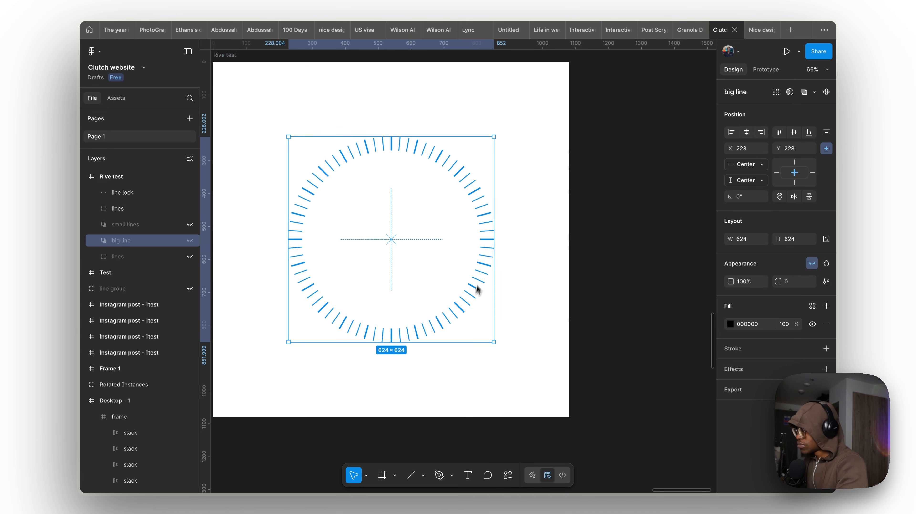
{"action": "scroll", "coordinate": [486, 256], "scroll_direction": "up", "scroll_amount": 5}
{"action": "left_click_drag", "start_coordinate": [562, 205], "coordinate": [459, 234]}
{"action": "left_click", "coordinate": [453, 213]}
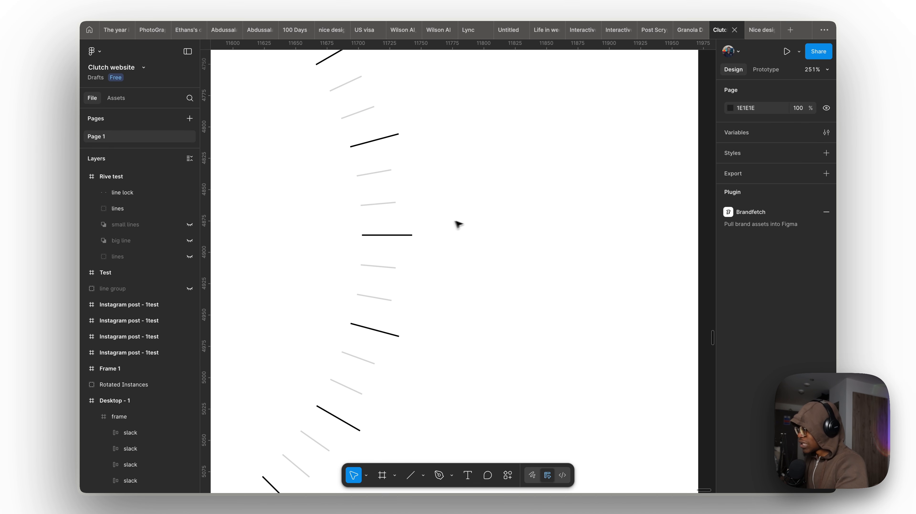
Add the text "Steve Jobs" beside the dial's right-hand centre line and place it at X 870, Y 525, vertically centred on the line.
{"action": "left_click", "coordinate": [443, 234]}
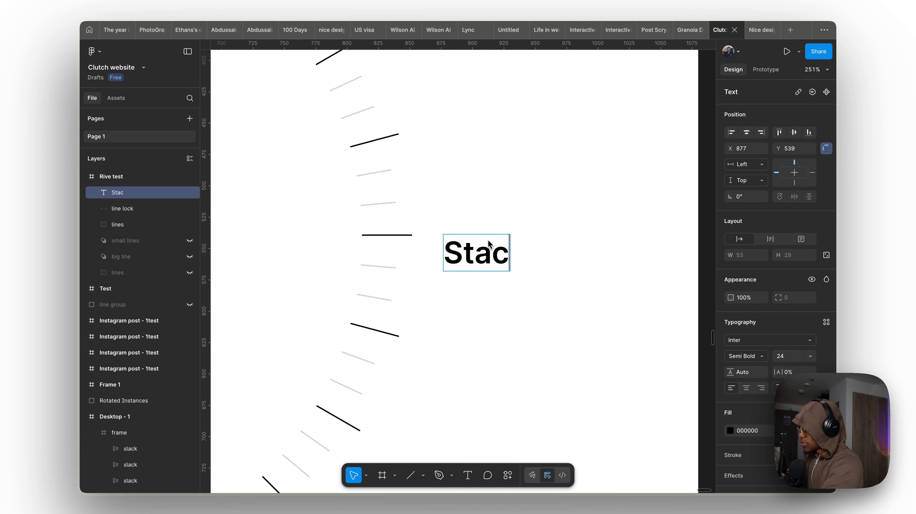
{"action": "key", "text": "BackSpace"}
{"action": "type", "text": "Steve"}
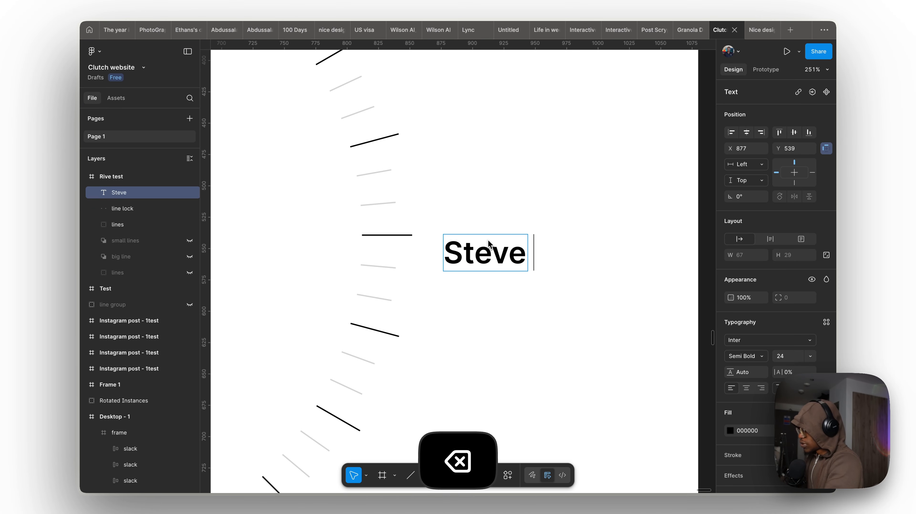
{"action": "type", "text": " Jobs"}
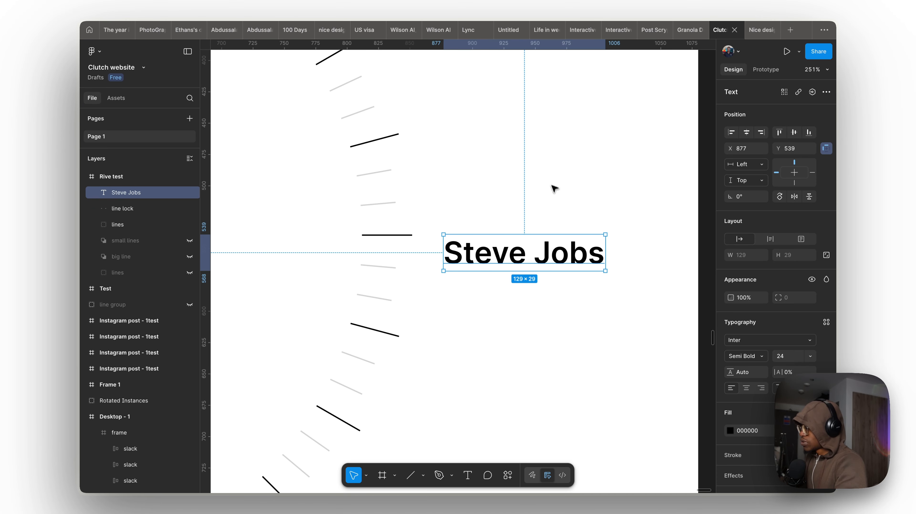
{"action": "scroll", "coordinate": [448, 248], "scroll_direction": "down", "scroll_amount": 5}
{"action": "left_click_drag", "start_coordinate": [465, 241], "coordinate": [455, 245]}
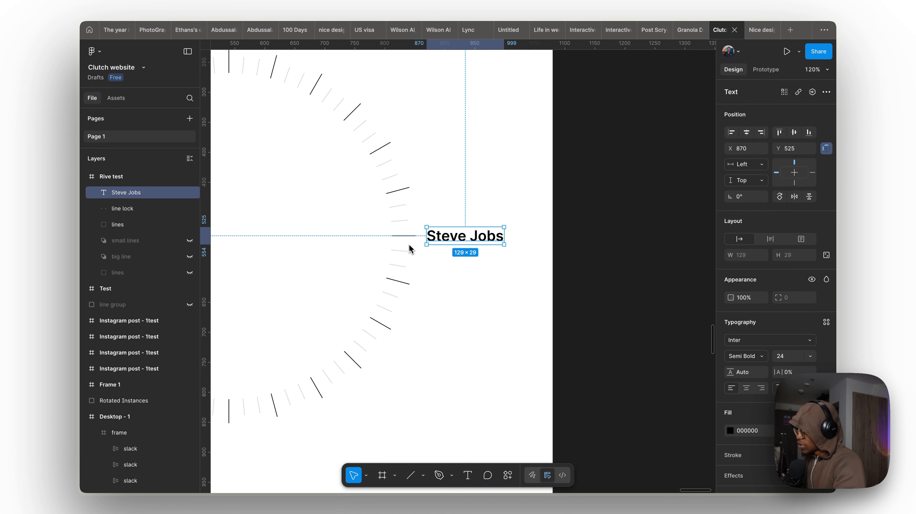
Examine how the animal names meet the long and short ticks in the Test frame.
{"action": "scroll", "coordinate": [513, 218], "scroll_direction": "down", "scroll_amount": 10}
{"action": "scroll", "coordinate": [511, 217], "scroll_direction": "up", "scroll_amount": 9}
{"action": "scroll", "coordinate": [310, 191], "scroll_direction": "up", "scroll_amount": 1}
{"action": "scroll", "coordinate": [311, 191], "scroll_direction": "up", "scroll_amount": 10}
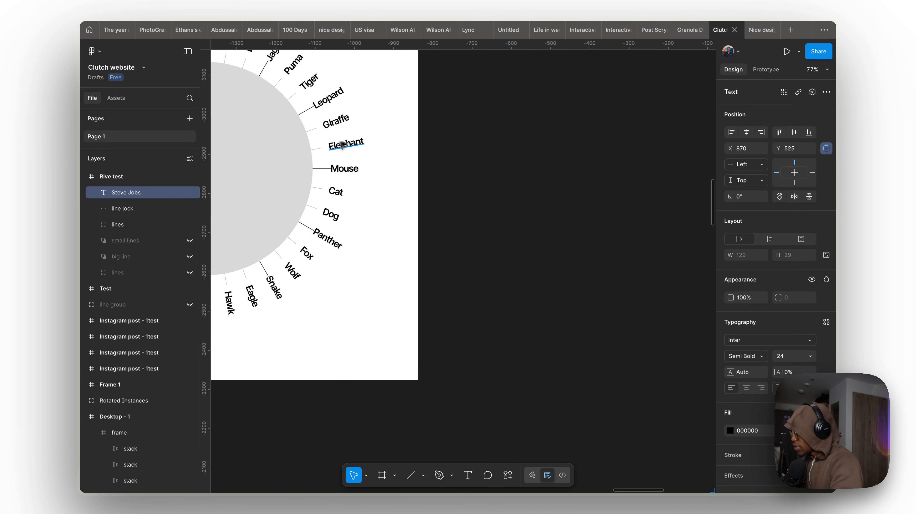
{"action": "left_click_drag", "start_coordinate": [280, 216], "coordinate": [427, 213]}
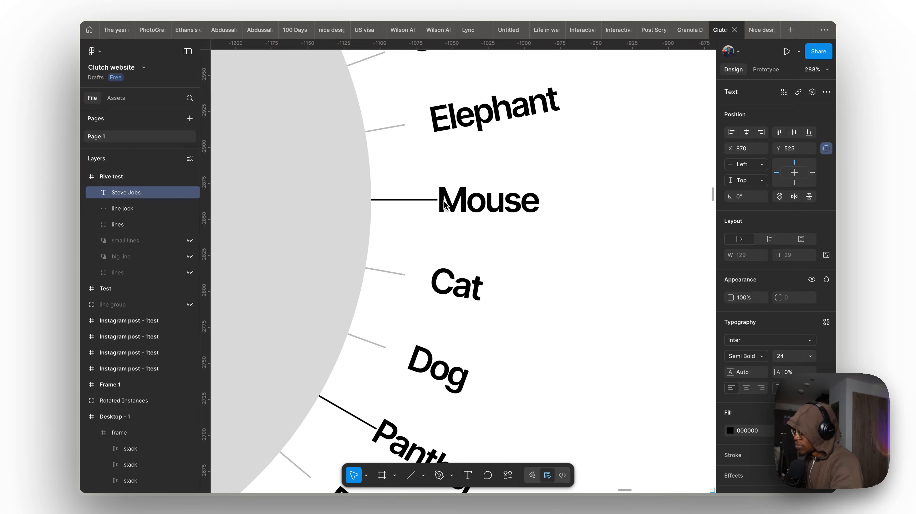
{"action": "scroll", "coordinate": [433, 208], "scroll_direction": "down", "scroll_amount": 5}
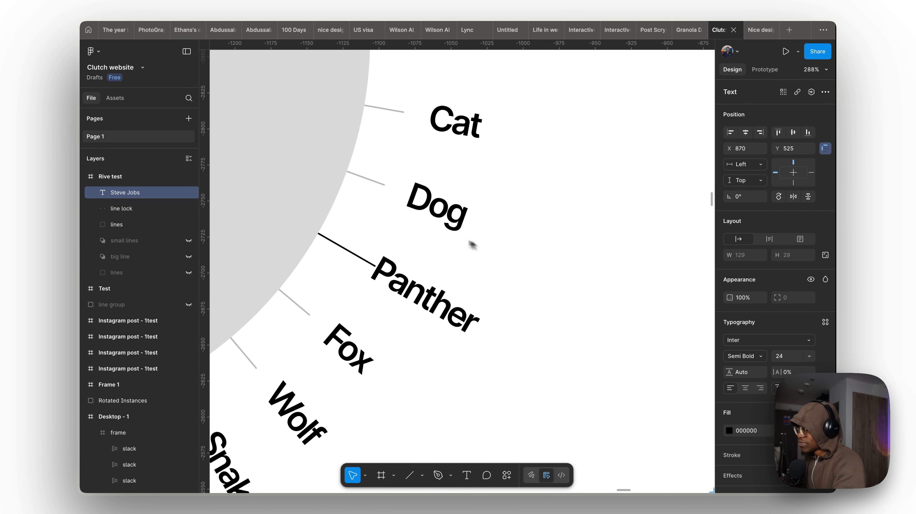
{"action": "scroll", "coordinate": [410, 236], "scroll_direction": "down", "scroll_amount": 10}
{"action": "scroll", "coordinate": [477, 289], "scroll_direction": "down", "scroll_amount": 9}
{"action": "scroll", "coordinate": [554, 141], "scroll_direction": "up", "scroll_amount": 8}
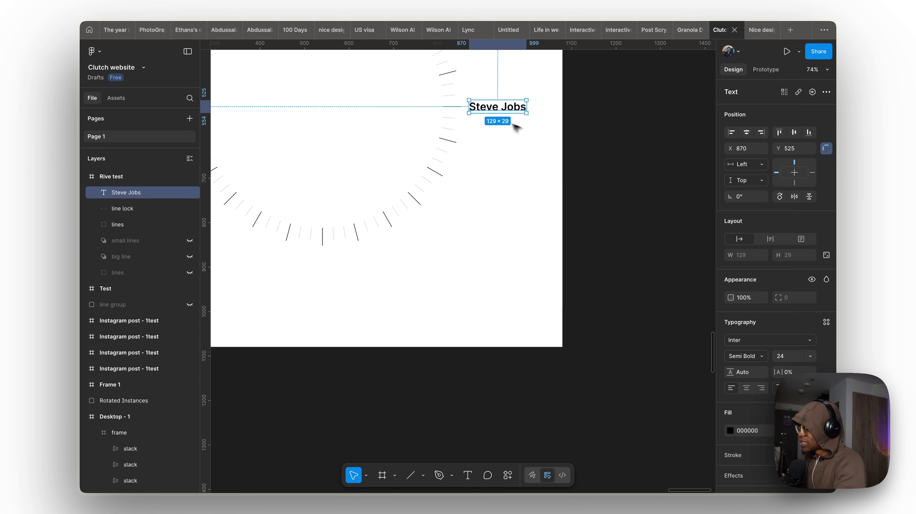
Resize the Steve Jobs text box to 223 wide, with its left edge at X 882.
{"action": "scroll", "coordinate": [515, 126], "scroll_direction": "up", "scroll_amount": 10}
{"action": "left_click_drag", "start_coordinate": [467, 174], "coordinate": [517, 182]}
{"action": "scroll", "coordinate": [443, 175], "scroll_direction": "down", "scroll_amount": 10}
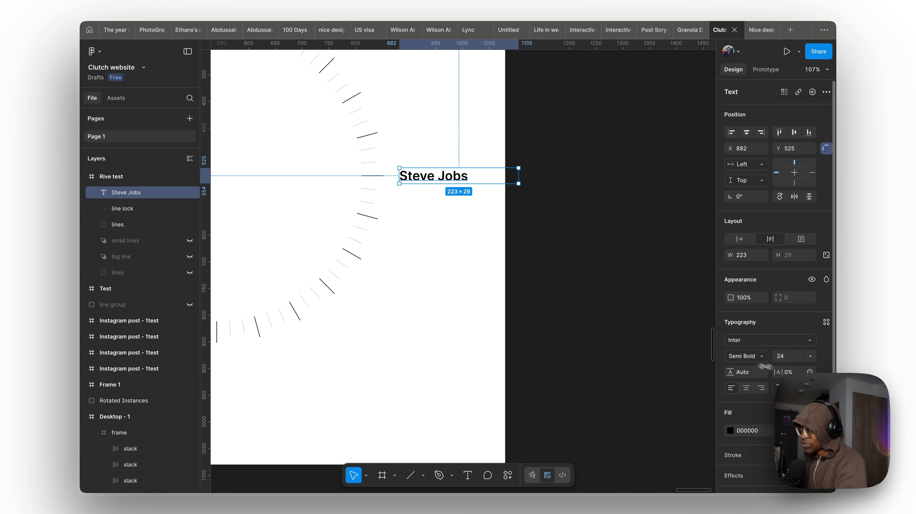
Change the Steve Jobs label's font to Inter Tight and set its letter spacing to -4%.
{"action": "left_click", "coordinate": [759, 344]}
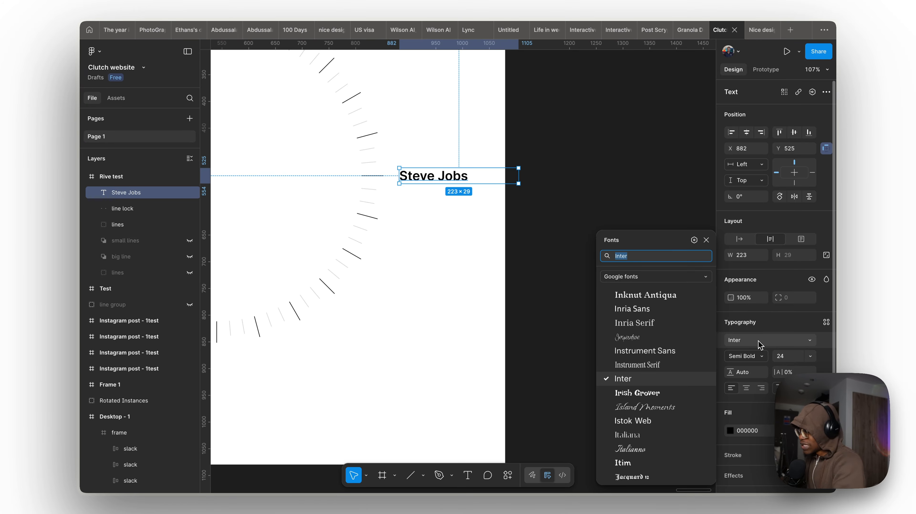
{"action": "key", "text": "Right"}
{"action": "key", "text": "Down"}
{"action": "key", "text": "Down"}
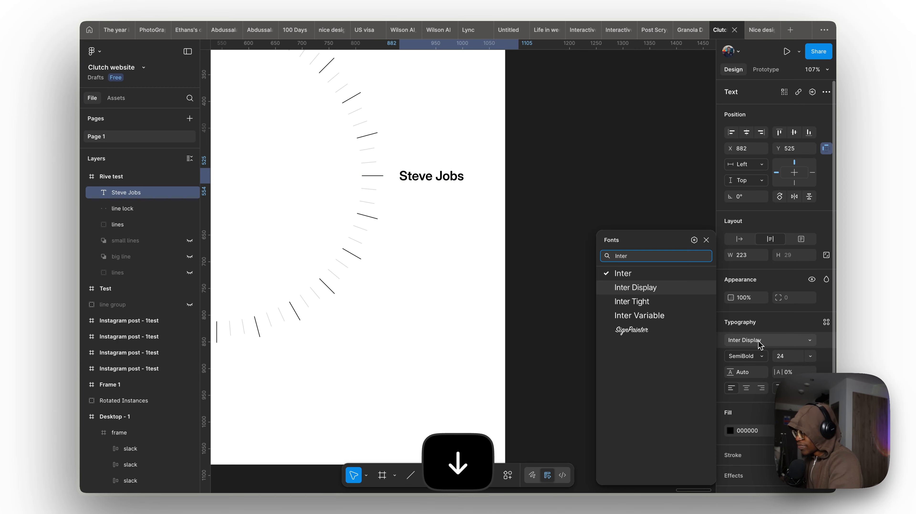
{"action": "key", "text": "Return"}
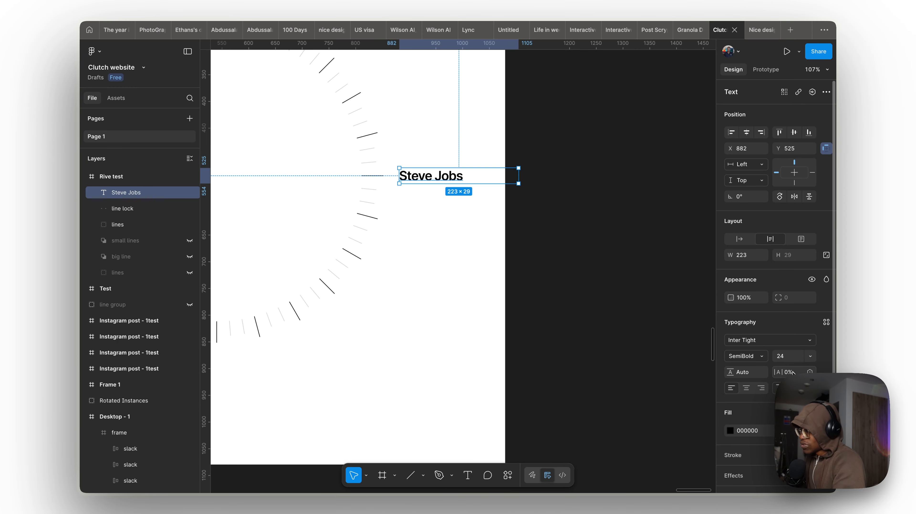
{"action": "left_click_drag", "start_coordinate": [783, 374], "coordinate": [781, 375]}
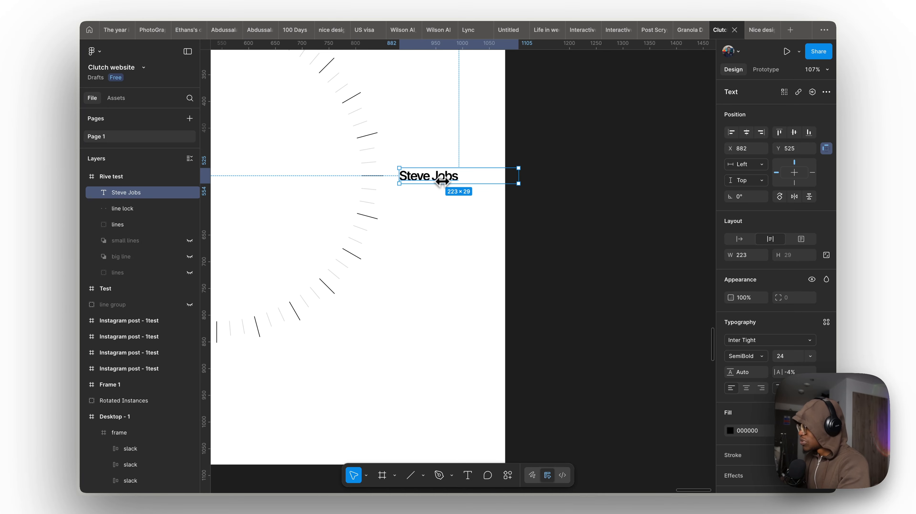
Paste a copy of the small lines' circle directly into the Rive test frame and select the Steve Jobs label.
{"action": "scroll", "coordinate": [467, 213], "scroll_direction": "down", "scroll_amount": 5}
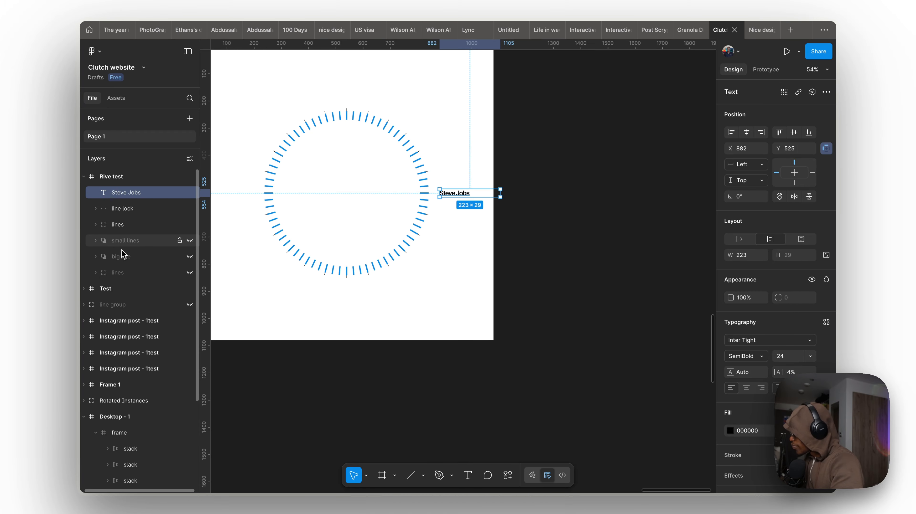
{"action": "left_click", "coordinate": [96, 242]}
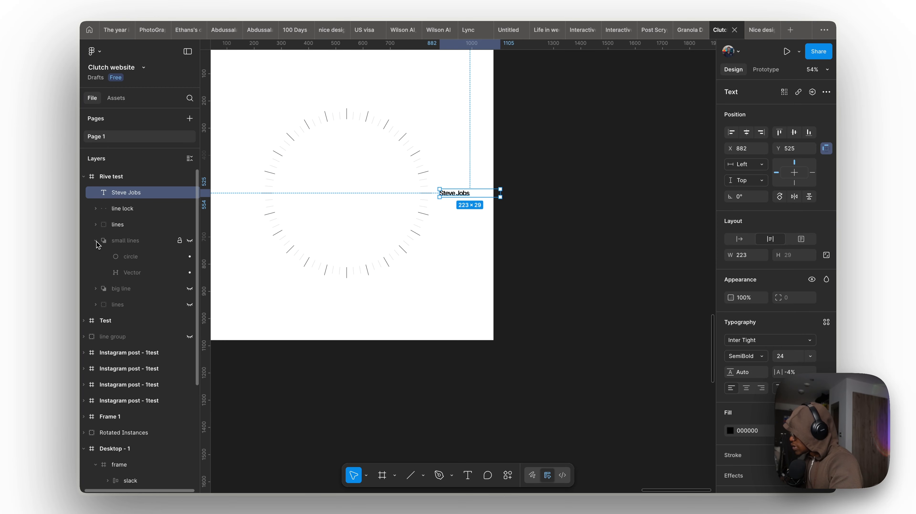
{"action": "left_click", "coordinate": [117, 257]}
{"action": "key", "text": "super+c"}
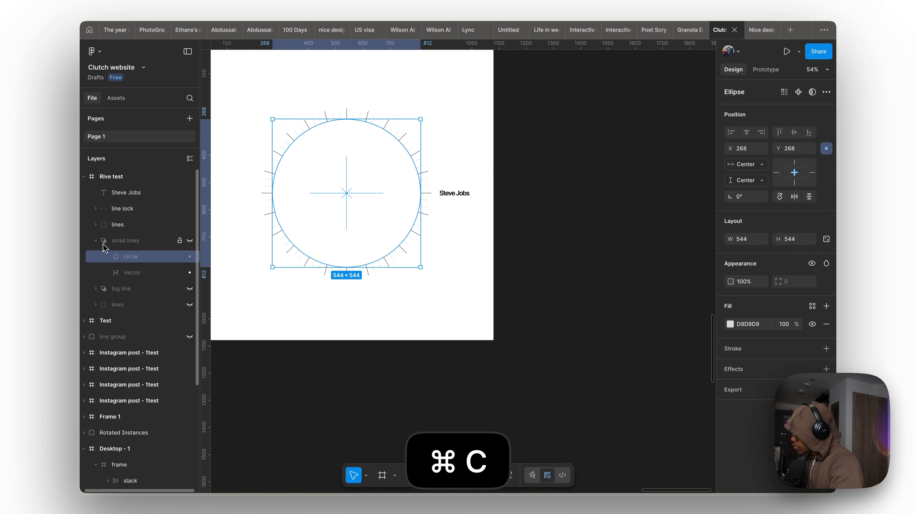
{"action": "left_click", "coordinate": [98, 240]}
{"action": "left_click", "coordinate": [120, 179]}
{"action": "key", "text": "super+v"}
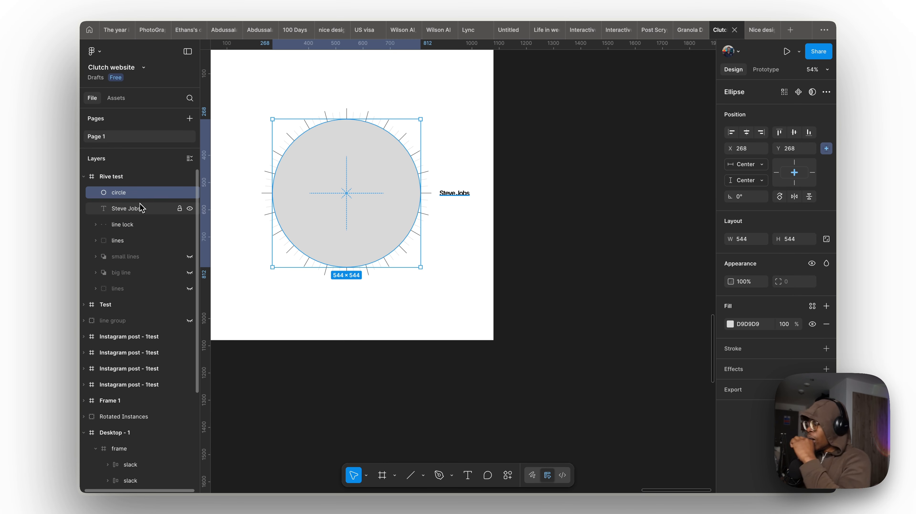
{"action": "left_click", "coordinate": [447, 195]}
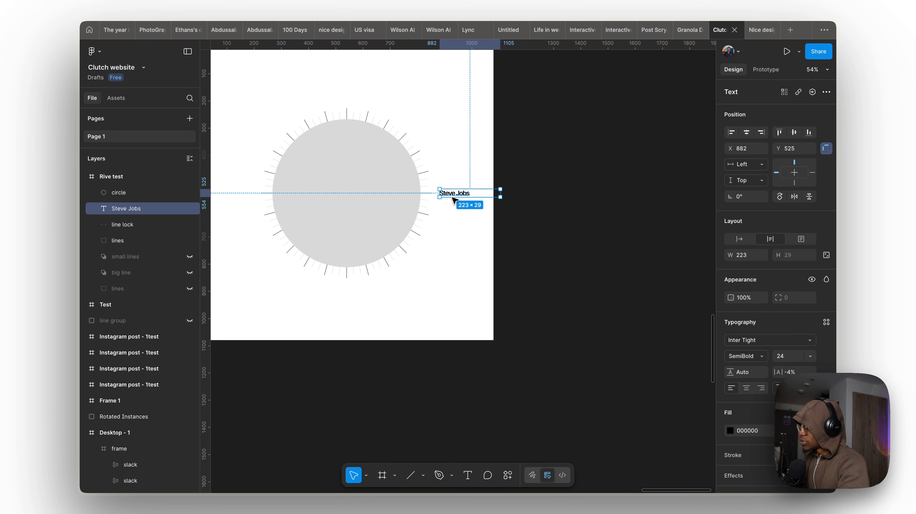
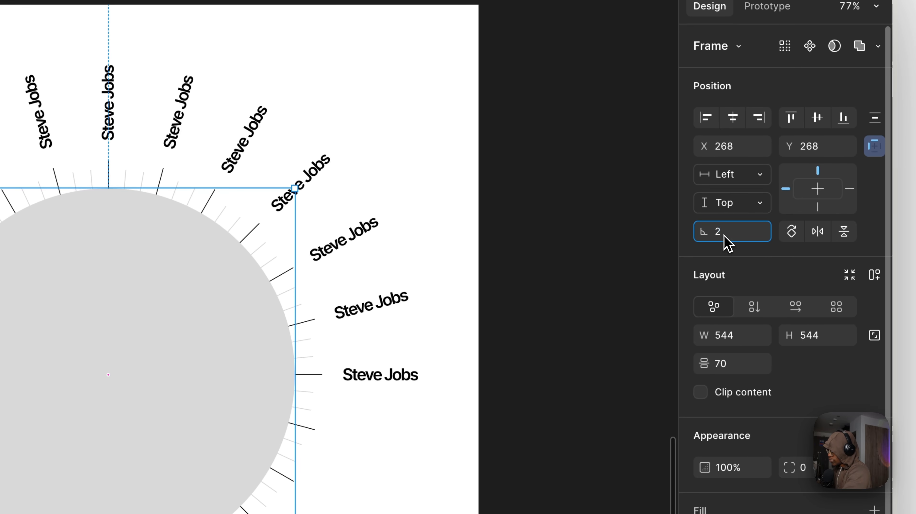
Rotate the totate frame, duplicate the Steve Jobs label inside it and move the copy out of the frame.
{"action": "type", "text": "2"}
{"action": "key", "text": "Return"}
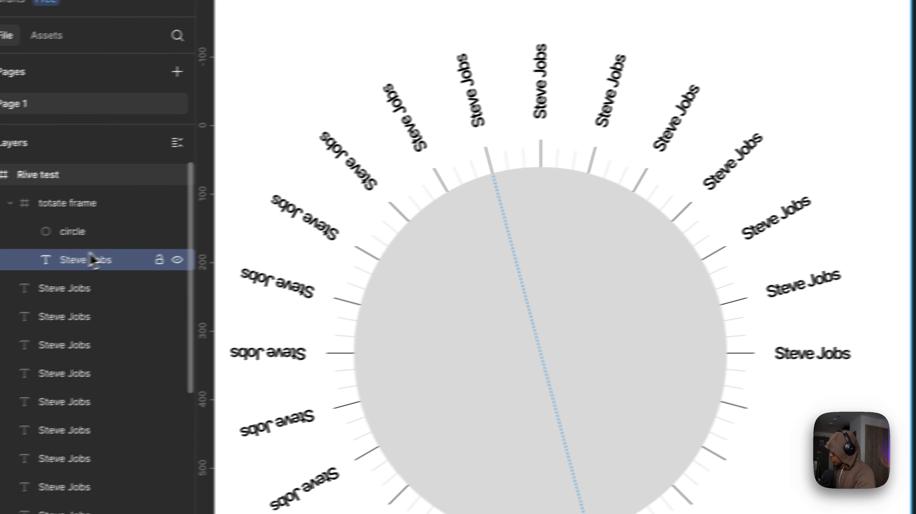
{"action": "key", "text": "super+d"}
{"action": "left_click_drag", "start_coordinate": [92, 260], "coordinate": [75, 295]}
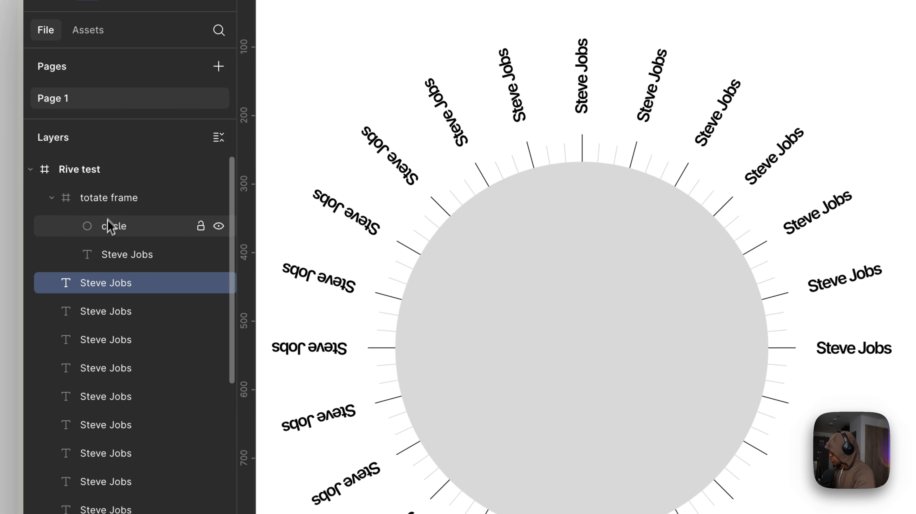
Rotate the totate frame to the next long tick and move another duplicate of its label out of the frame.
{"action": "left_click", "coordinate": [108, 200]}
{"action": "left_click", "coordinate": [766, 219]}
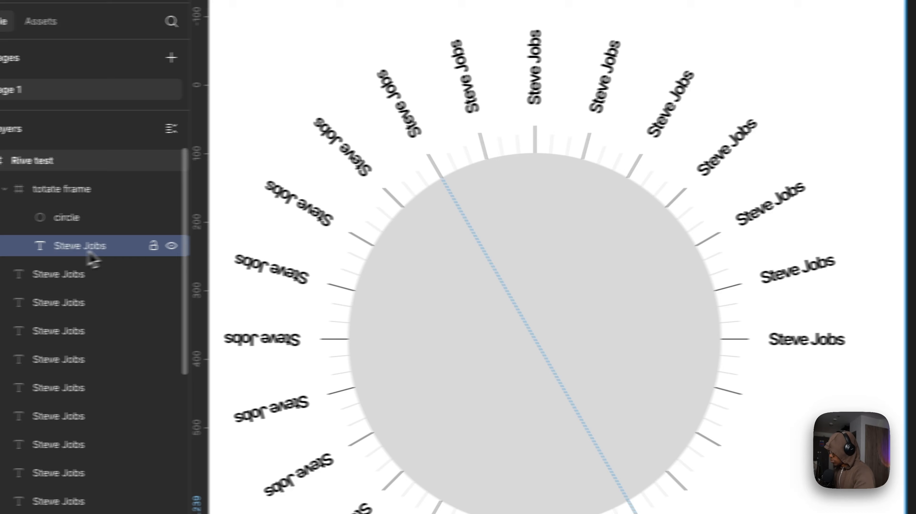
{"action": "key", "text": "super+d"}
{"action": "left_click_drag", "start_coordinate": [92, 262], "coordinate": [72, 299]}
Set the totate frame's rotation to -45° and move a duplicate of its Steve Jobs label out of the frame.
{"action": "left_click", "coordinate": [110, 202]}
{"action": "left_click", "coordinate": [834, 219]}
{"action": "type", "text": "-45"}
{"action": "key", "text": "Return"}
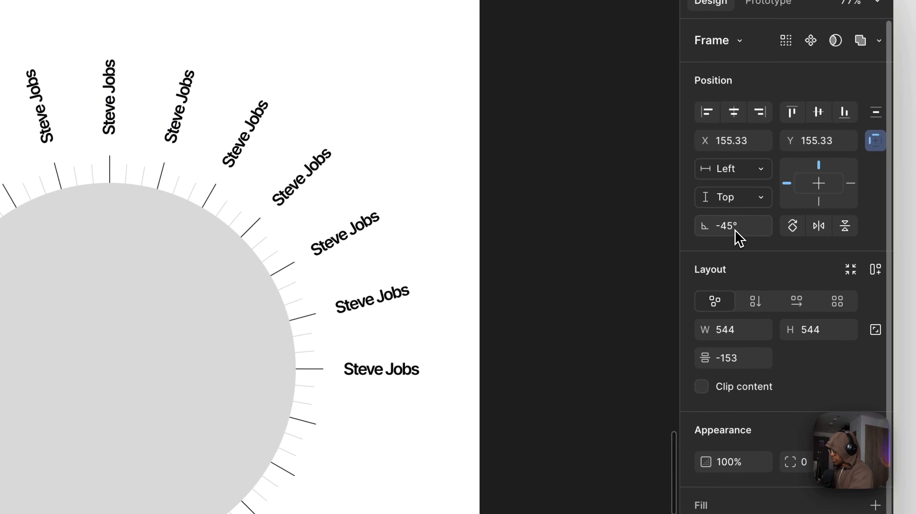
{"action": "left_click", "coordinate": [111, 269]}
{"action": "key", "text": "super+d"}
{"action": "left_click_drag", "start_coordinate": [106, 298], "coordinate": [69, 316]}
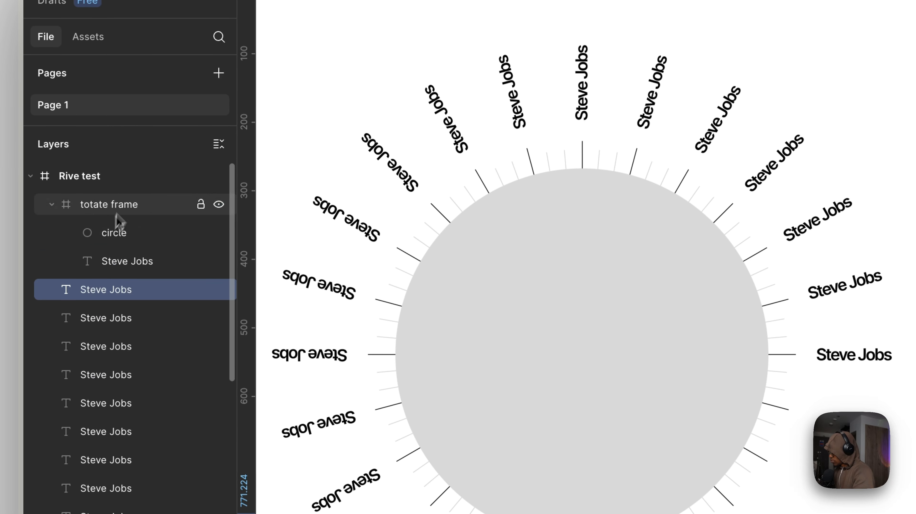
Set the totate frame's rotation to -30° and move a duplicate of its Steve Jobs label out of the frame.
{"action": "left_click", "coordinate": [114, 206]}
{"action": "left_click", "coordinate": [866, 217]}
{"action": "type", "text": "-30"}
{"action": "key", "text": "Return"}
{"action": "left_click", "coordinate": [108, 265]}
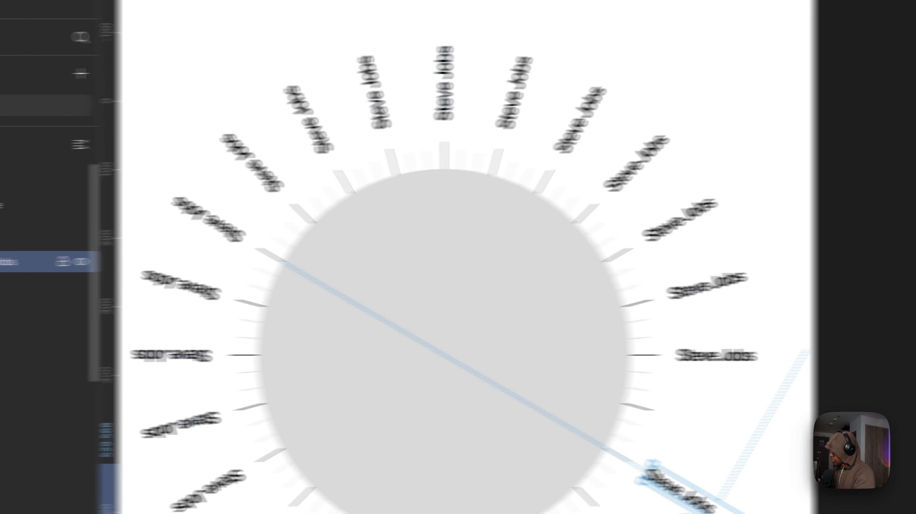
{"action": "key", "text": "super+d"}
{"action": "left_click_drag", "start_coordinate": [101, 269], "coordinate": [21, 294]}
Set the totate frame's rotation to -15°.
{"action": "left_click", "coordinate": [54, 208]}
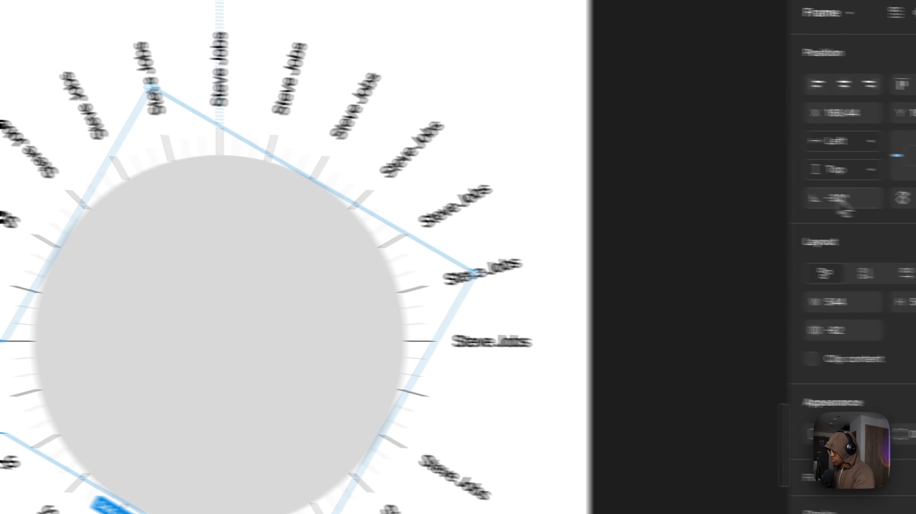
{"action": "left_click", "coordinate": [745, 195]}
{"action": "type", "text": "-15"}
{"action": "key", "text": "Return"}
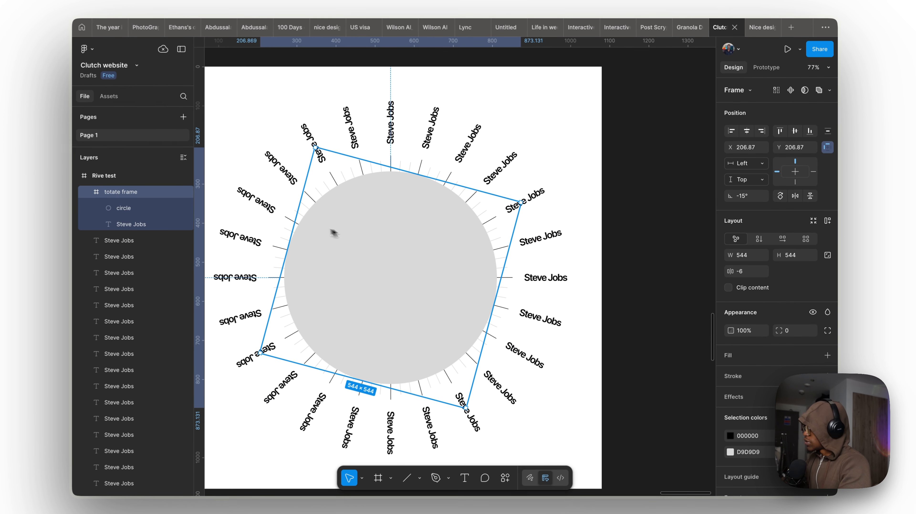
Move the remaining Steve Jobs label out of the totate frame and hide that frame with its circle.
{"action": "left_click", "coordinate": [191, 225]}
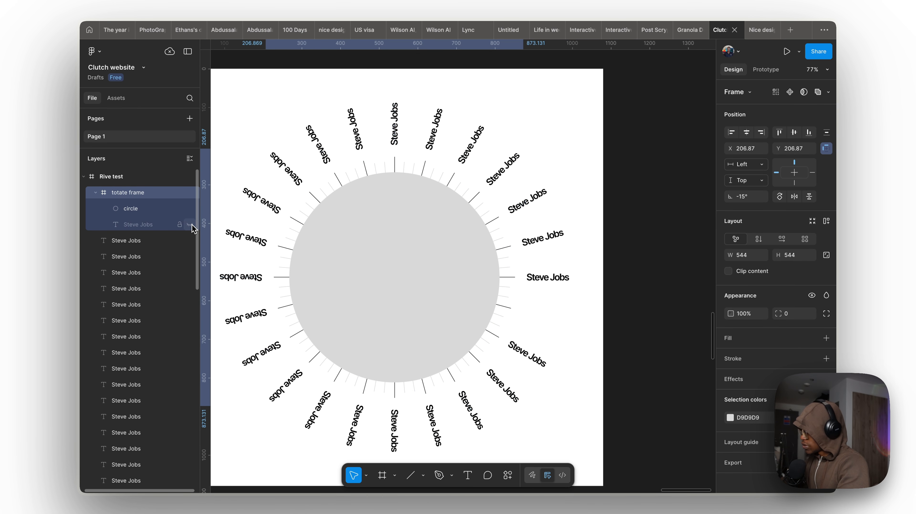
{"action": "left_click", "coordinate": [191, 225]}
{"action": "left_click_drag", "start_coordinate": [148, 228], "coordinate": [119, 231]}
{"action": "left_click", "coordinate": [183, 197]}
{"action": "left_click", "coordinate": [190, 193]}
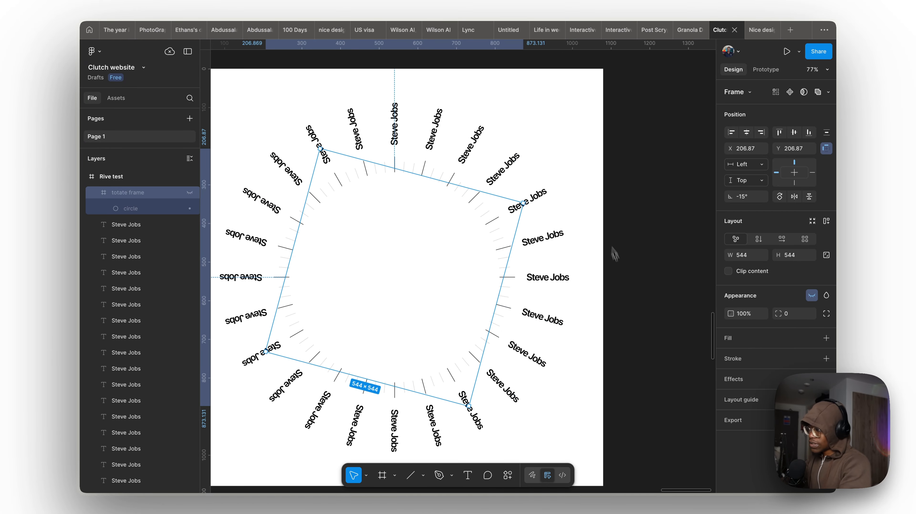
Select all 24 Steve Jobs labels in the Rive test frame and wrap them in a new frame.
{"action": "scroll", "coordinate": [551, 266], "scroll_direction": "up", "scroll_amount": 5}
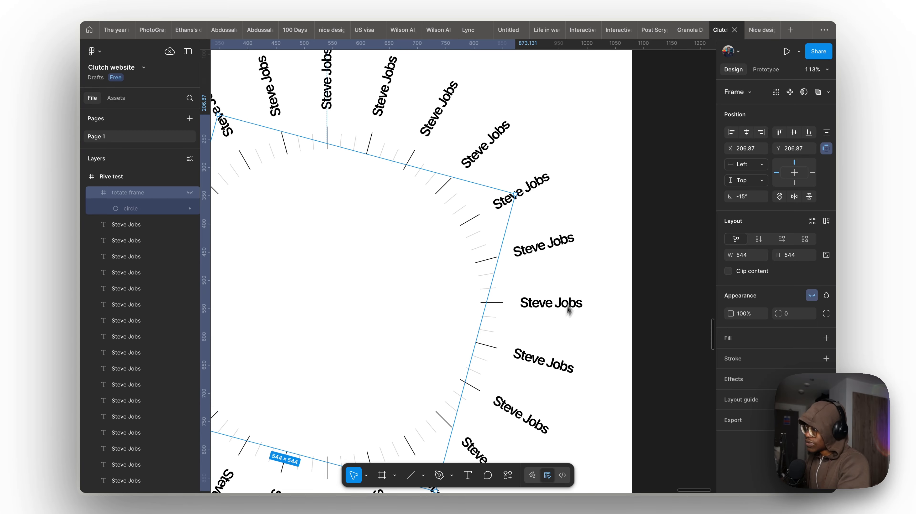
{"action": "scroll", "coordinate": [568, 310], "scroll_direction": "down", "scroll_amount": 5}
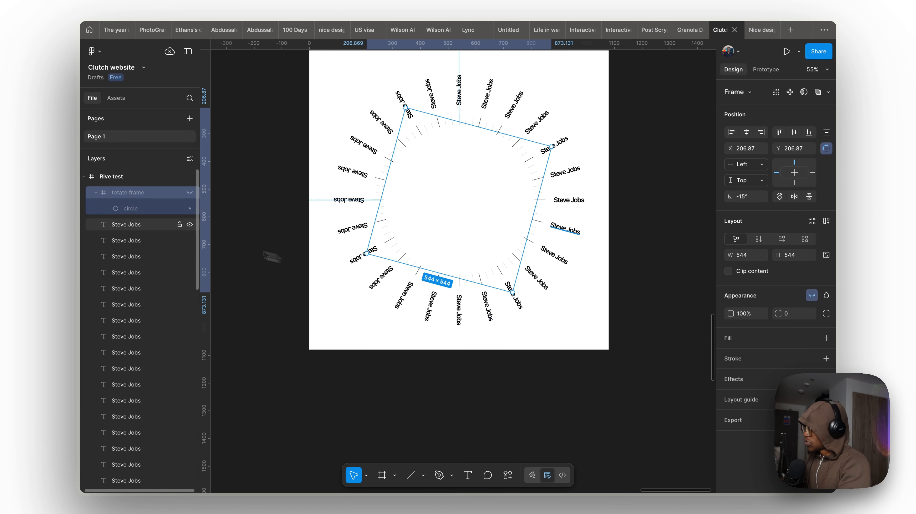
{"action": "left_click", "coordinate": [156, 227]}
{"action": "scroll", "coordinate": [144, 266], "scroll_direction": "down", "scroll_amount": 8}
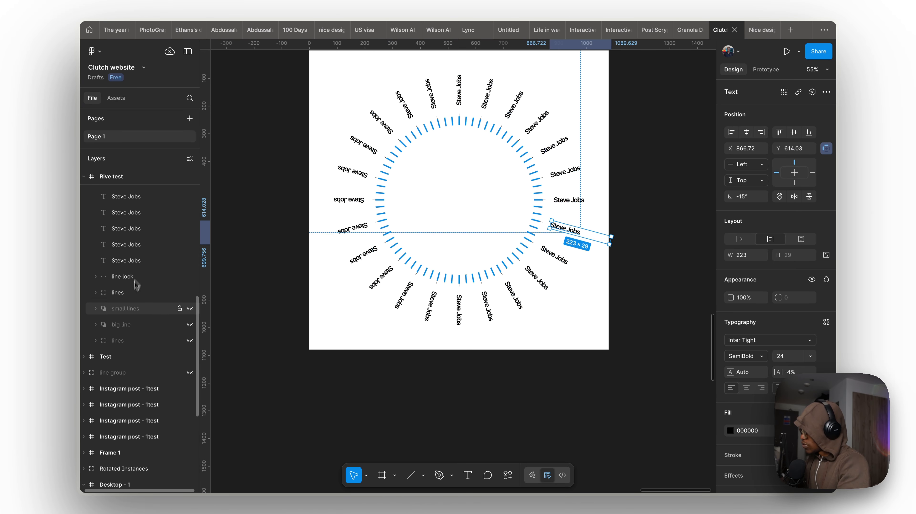
{"action": "left_click", "coordinate": [139, 261], "text": "shift"}
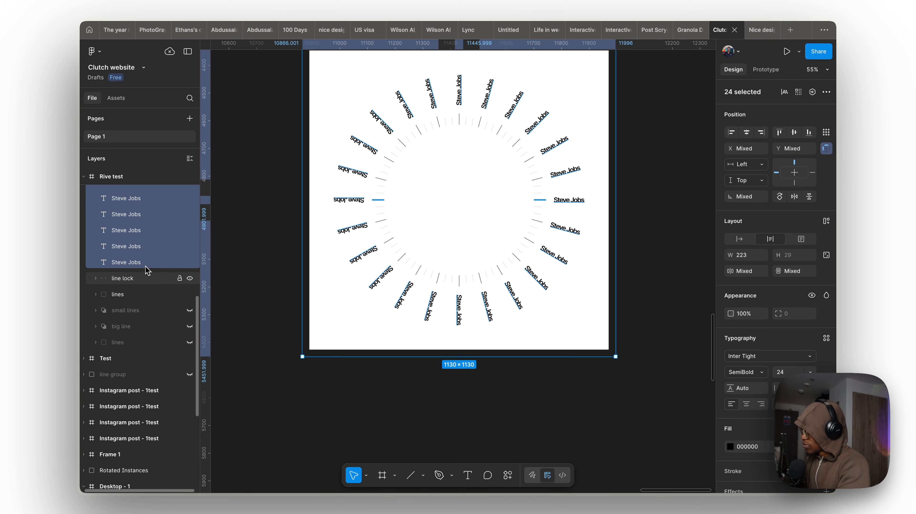
{"action": "scroll", "coordinate": [147, 270], "scroll_direction": "up", "scroll_amount": 5}
{"action": "scroll", "coordinate": [419, 266], "scroll_direction": "up", "scroll_amount": 4}
{"action": "key", "text": "super+alt+g"}
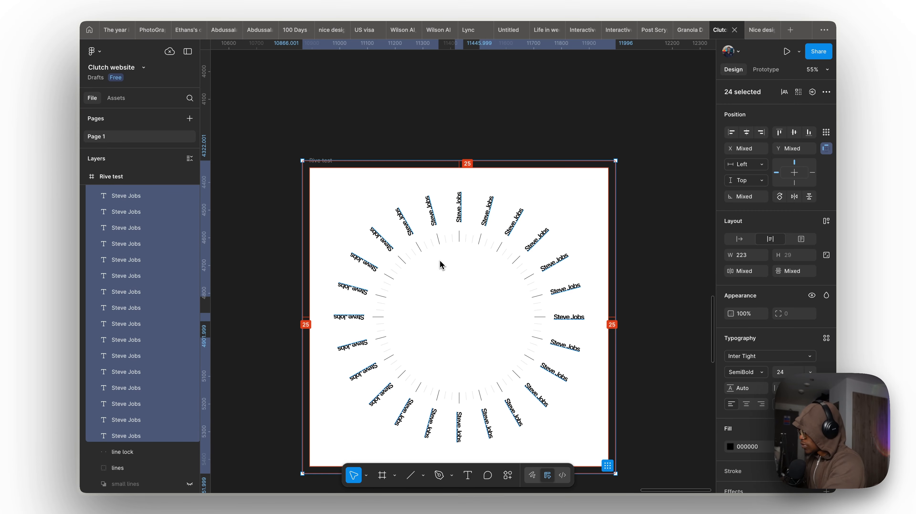
Rename the new frame around the labels as "text frame".
{"action": "key", "text": "super+r"}
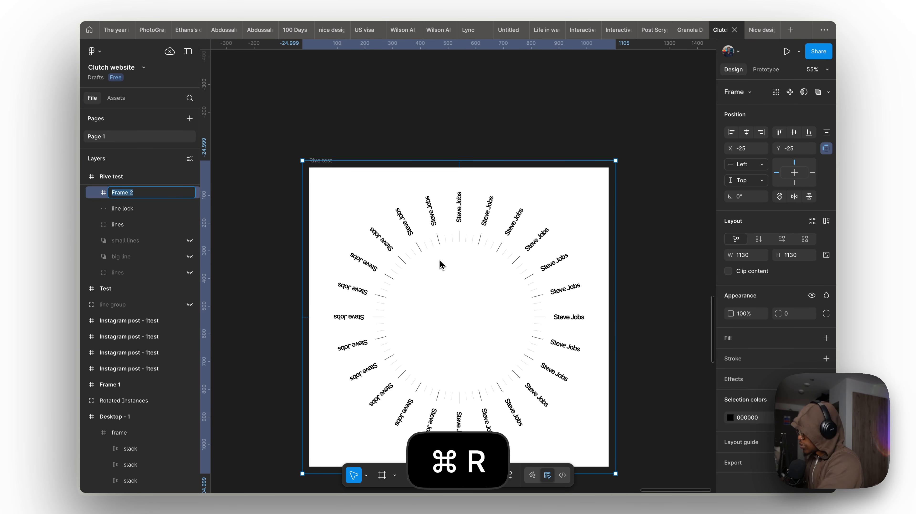
{"action": "type", "text": "text fra"}
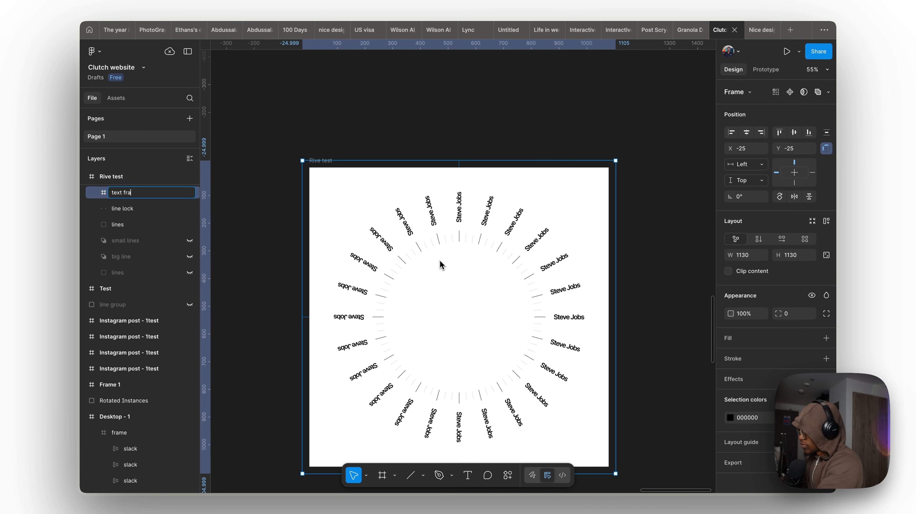
{"action": "type", "text": "me"}
{"action": "key", "text": "Return"}
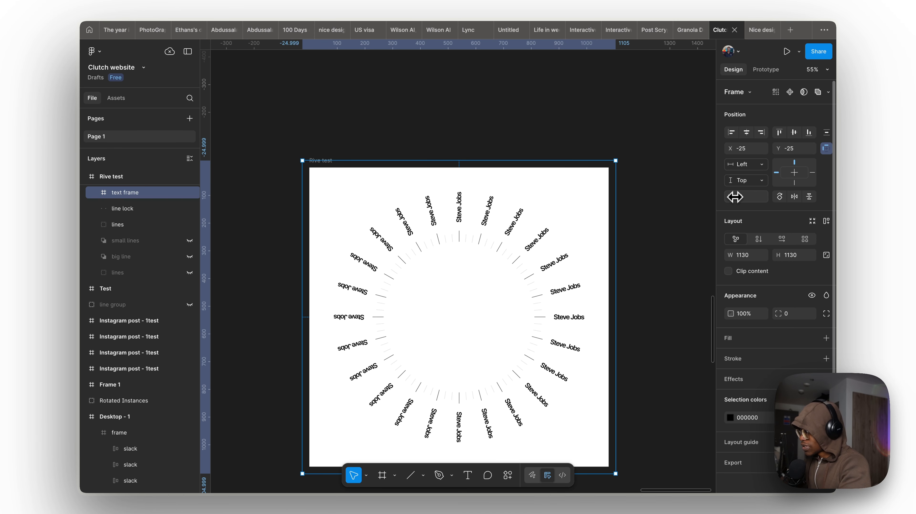
Try rotating the text frame about its centre and undo the rotation.
{"action": "left_click_drag", "start_coordinate": [735, 197], "coordinate": [772, 207]}
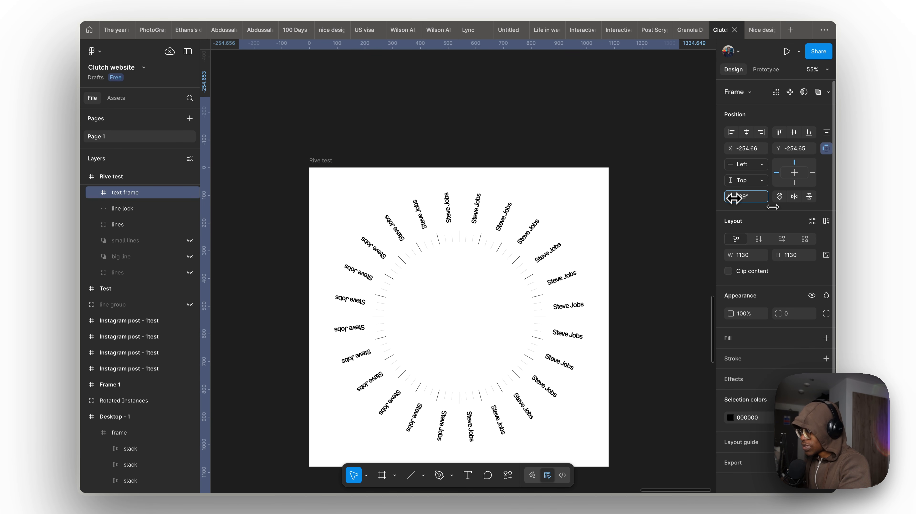
{"action": "key", "text": "super+z"}
Change the text of the -15° Steve Jobs label in the ring to Bill Gates.
{"action": "scroll", "coordinate": [567, 317], "scroll_direction": "up", "scroll_amount": 5}
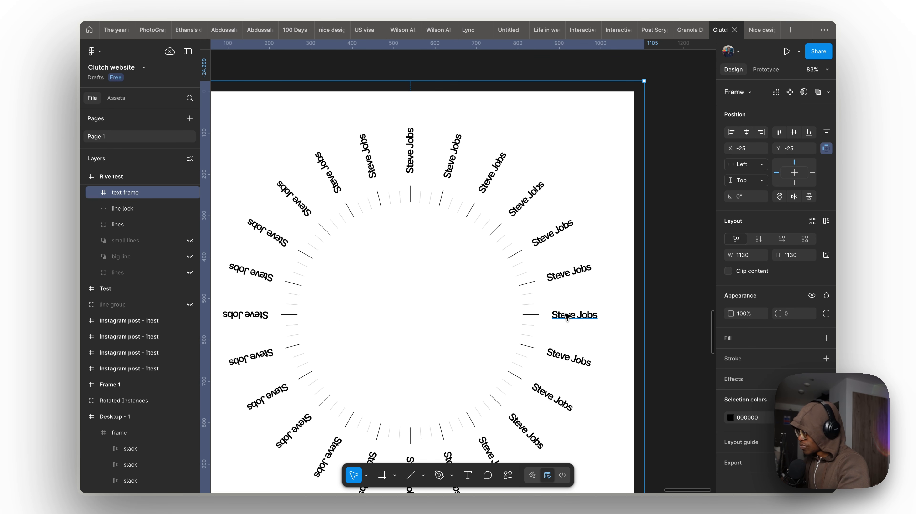
{"action": "left_click", "coordinate": [566, 317]}
{"action": "left_click", "coordinate": [568, 358]}
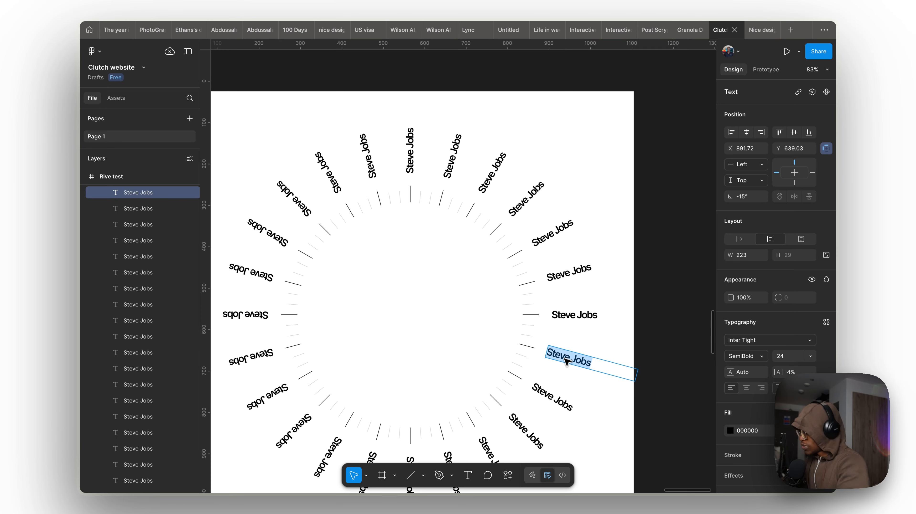
{"action": "type", "text": "Bill Gt"}
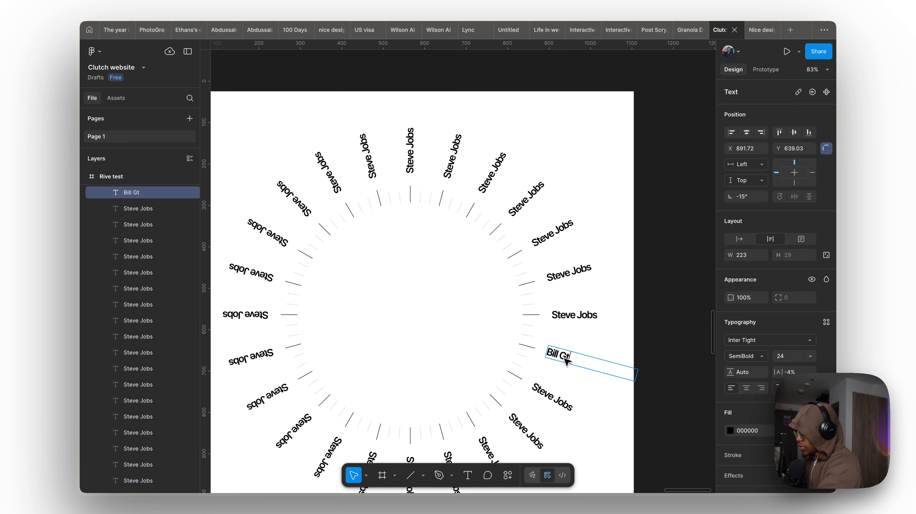
{"action": "key", "text": "BackSpace"}
{"action": "key", "text": "BackSpace"}
{"action": "type", "text": "a"}
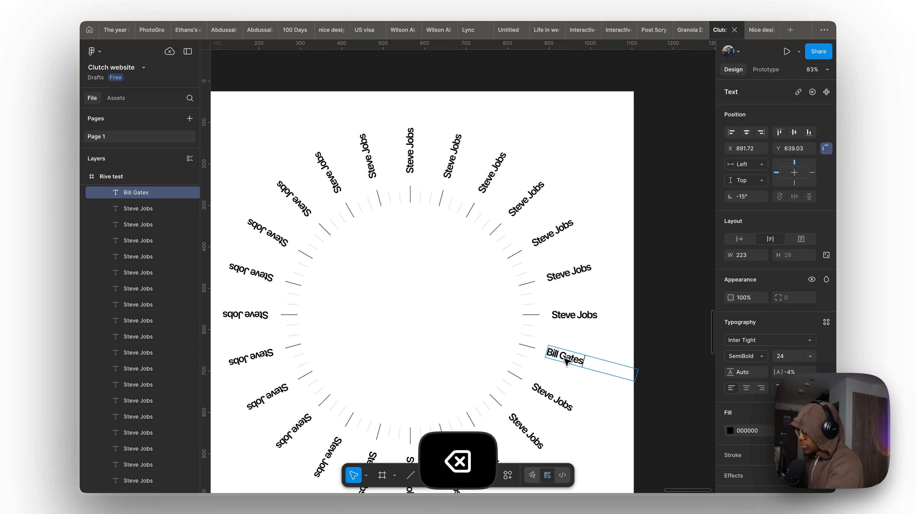
{"action": "type", "text": "tes"}
Replace the text of the -30° and -45° labels with two other people's full names.
{"action": "double_click", "coordinate": [552, 395]}
{"action": "type", "text": "Ivan Krampur"}
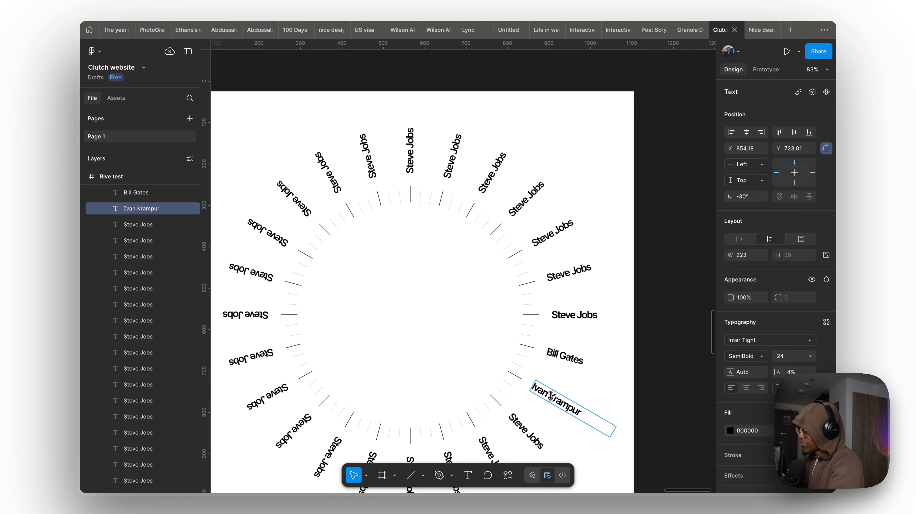
{"action": "scroll", "coordinate": [549, 390], "scroll_direction": "down", "scroll_amount": 4}
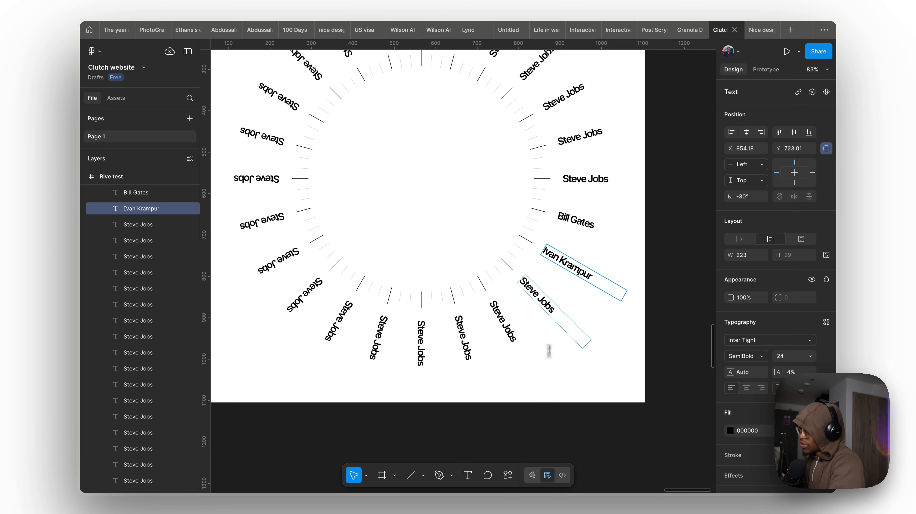
{"action": "double_click", "coordinate": [553, 311]}
{"action": "type", "text": "Andrew Winkonsin"}
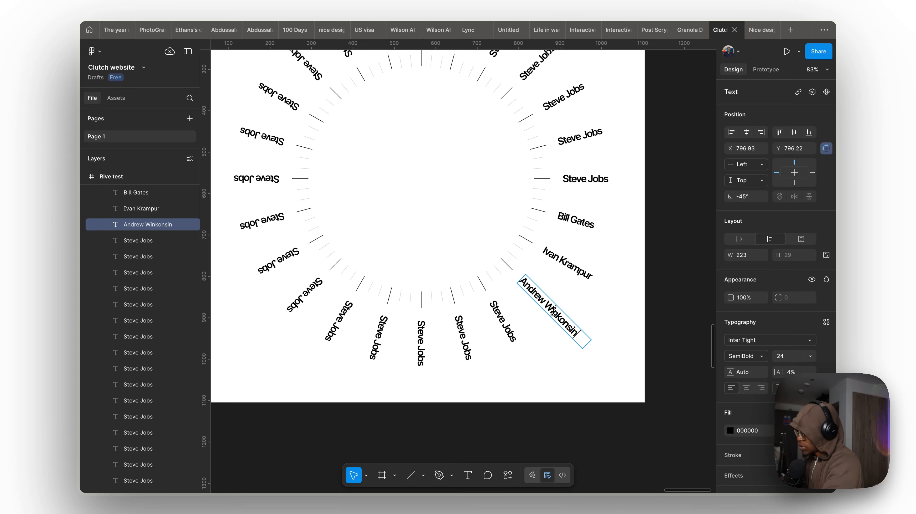
Change the next two Steve Jobs labels clockwise, starting with the -60° one, to Ali Abdaal and Dan Koe.
{"action": "double_click", "coordinate": [503, 325]}
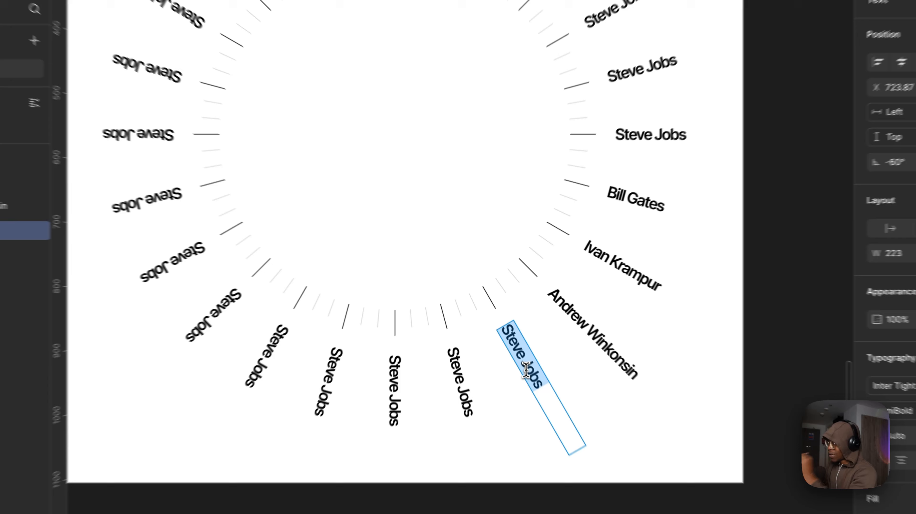
{"action": "type", "text": "Ali"}
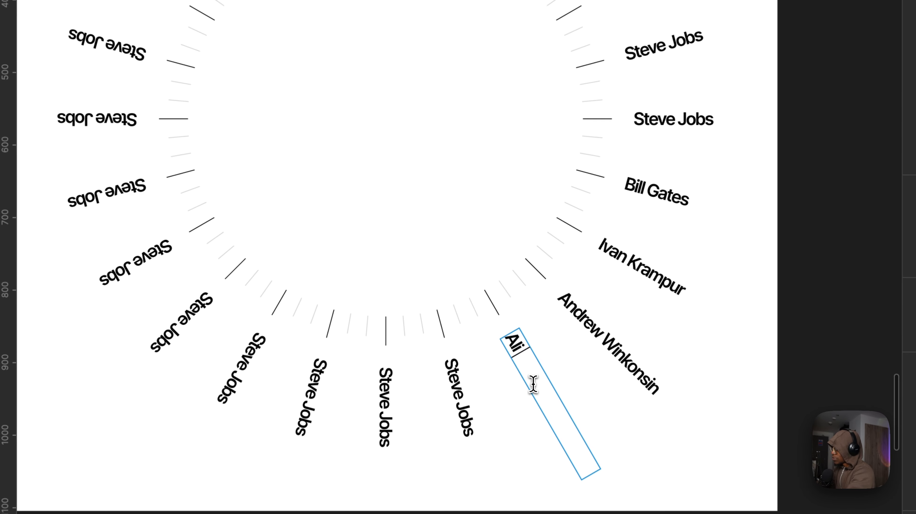
{"action": "type", "text": " Abdaal"}
{"action": "double_click", "coordinate": [456, 393]}
{"action": "key", "text": "BackSpace"}
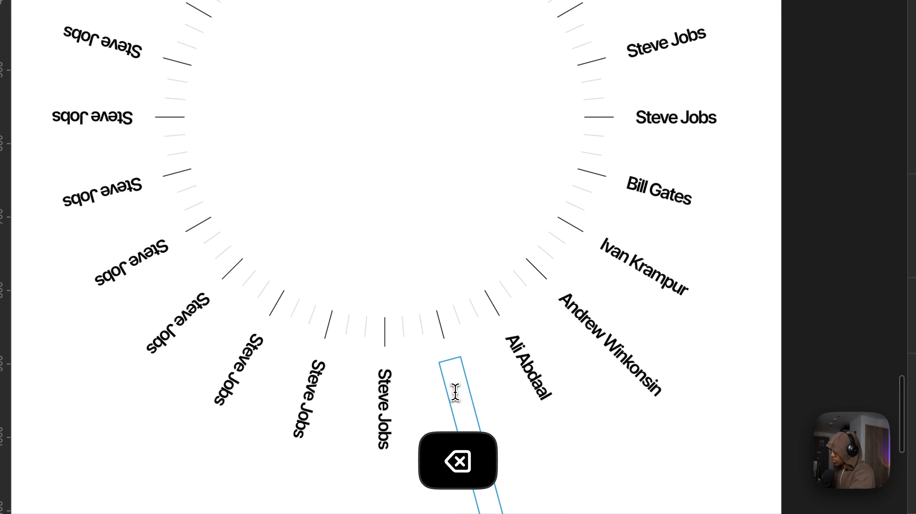
{"action": "type", "text": "Dan Koe"}
Change the two labels just above the horizontal Steve Jobs label to Akio Morita and, for the 30° one, Edwin Land.
{"action": "double_click", "coordinate": [390, 378]}
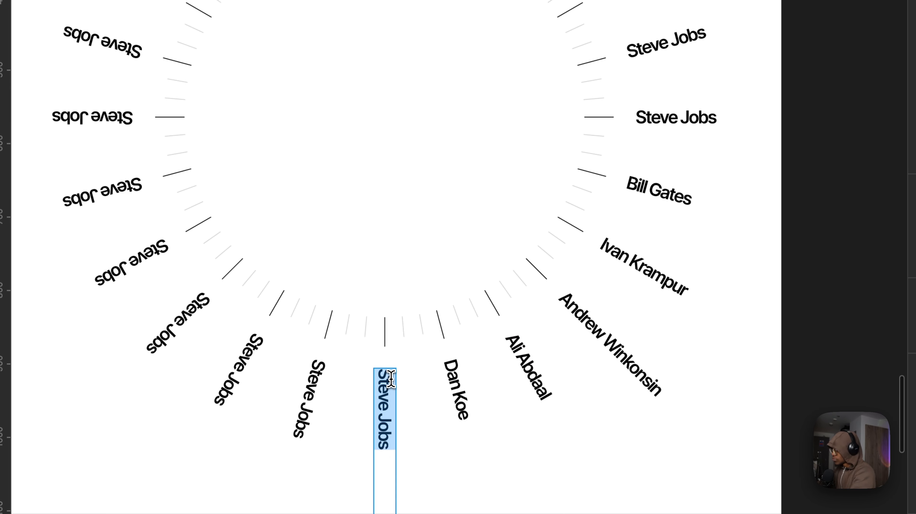
{"action": "scroll", "coordinate": [390, 377], "scroll_direction": "up", "scroll_amount": 5}
{"action": "scroll", "coordinate": [391, 378], "scroll_direction": "right", "scroll_amount": 5}
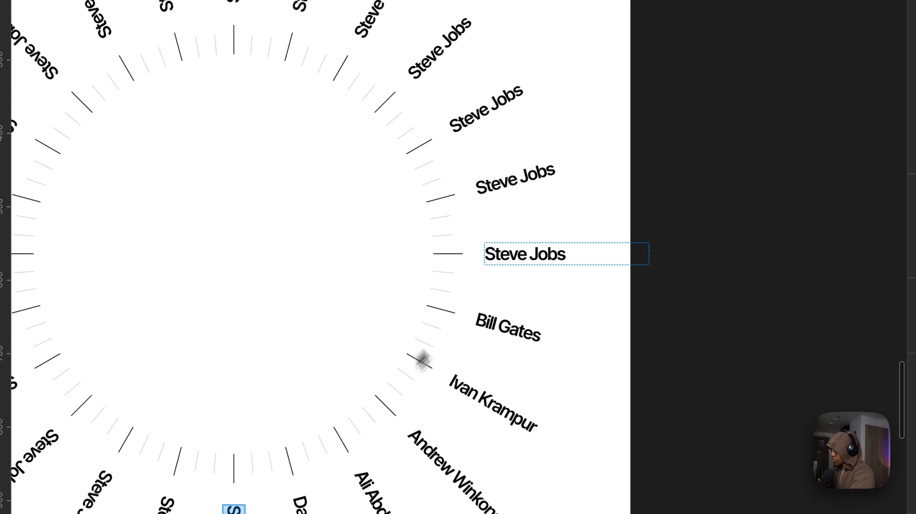
{"action": "double_click", "coordinate": [503, 175]}
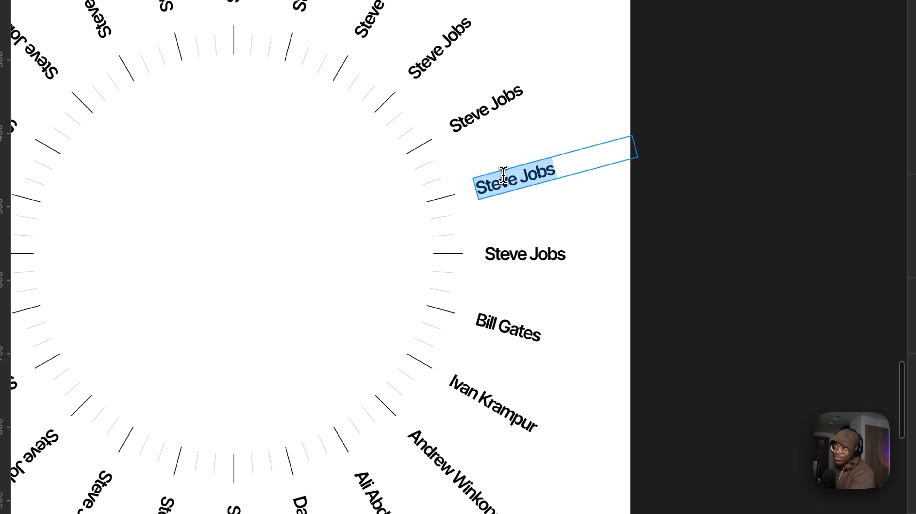
{"action": "type", "text": "Akio"}
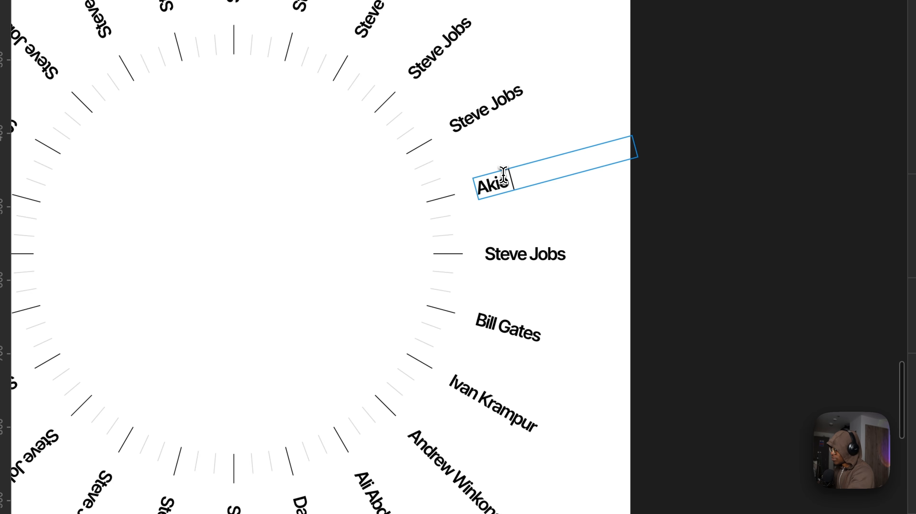
{"action": "type", "text": " Morita"}
{"action": "double_click", "coordinate": [488, 106]}
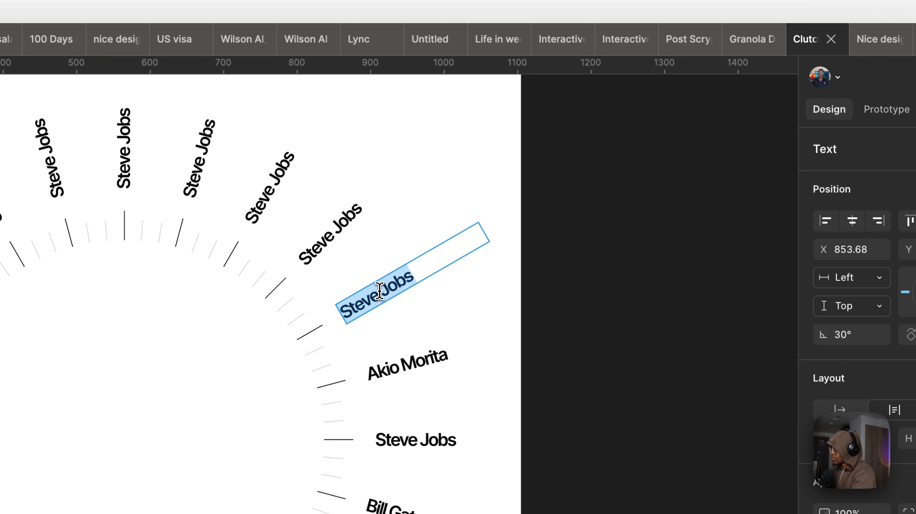
{"action": "type", "text": "Edwin Land"}
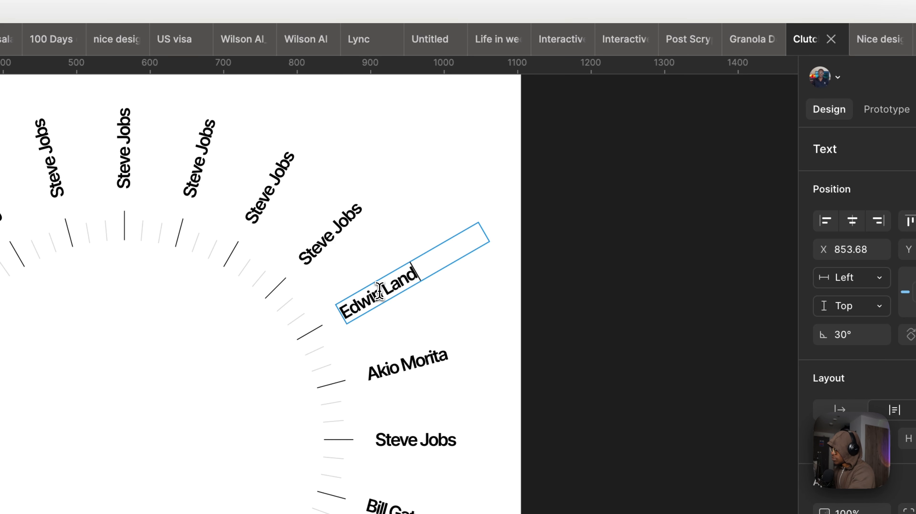
Change the text of the 45° Steve Jobs label to Henry Ford.
{"action": "double_click", "coordinate": [319, 240]}
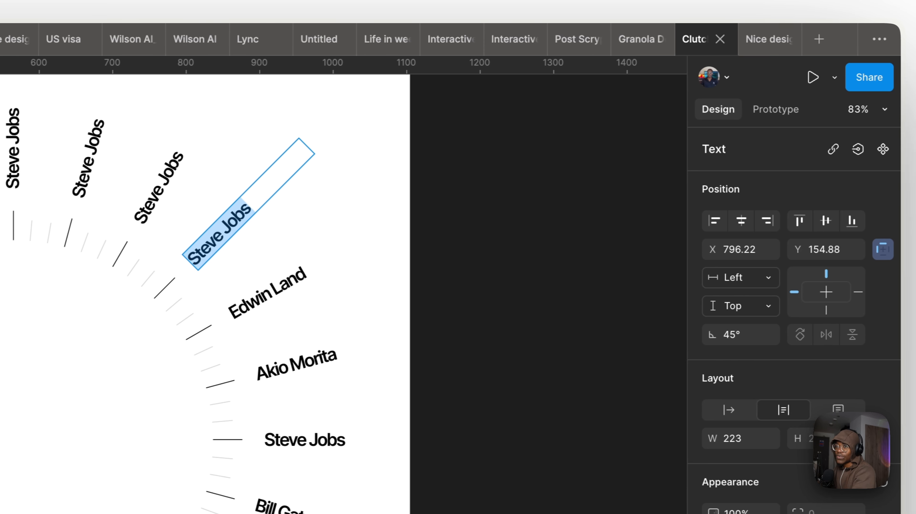
{"action": "key", "text": "ctrl+Up"}
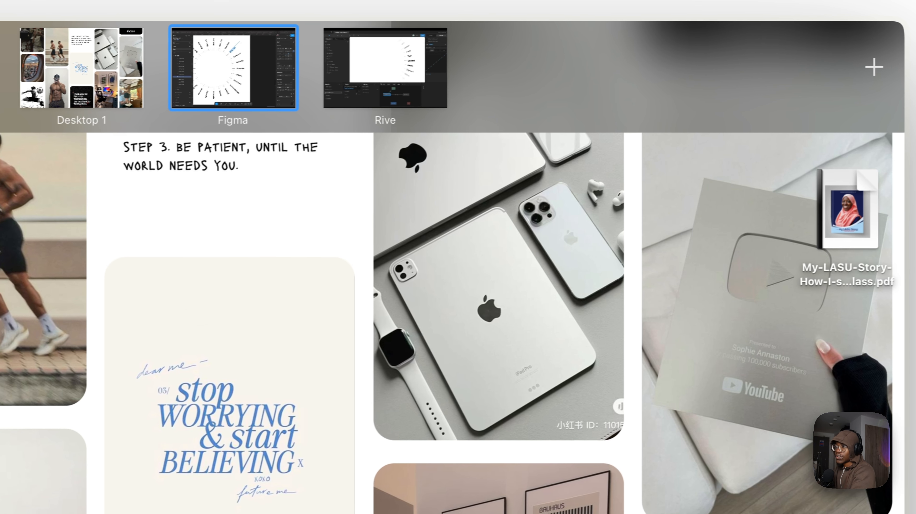
{"action": "key", "text": "ctrl+Up"}
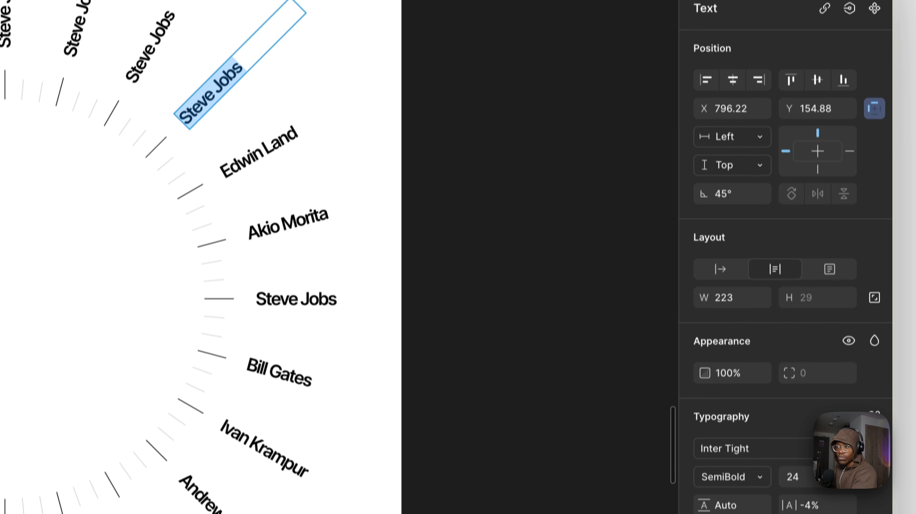
{"action": "double_click", "coordinate": [213, 71]}
{"action": "type", "text": "Henry Ford"}
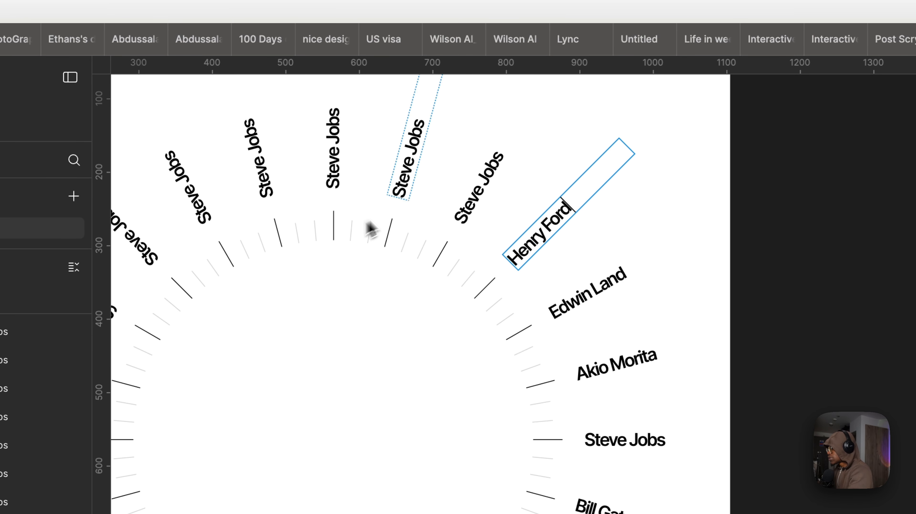
Change the next two labels counterclockwise from Henry Ford to Thomas Edison and Rockefeller.
{"action": "double_click", "coordinate": [472, 199]}
{"action": "type", "text": "The"}
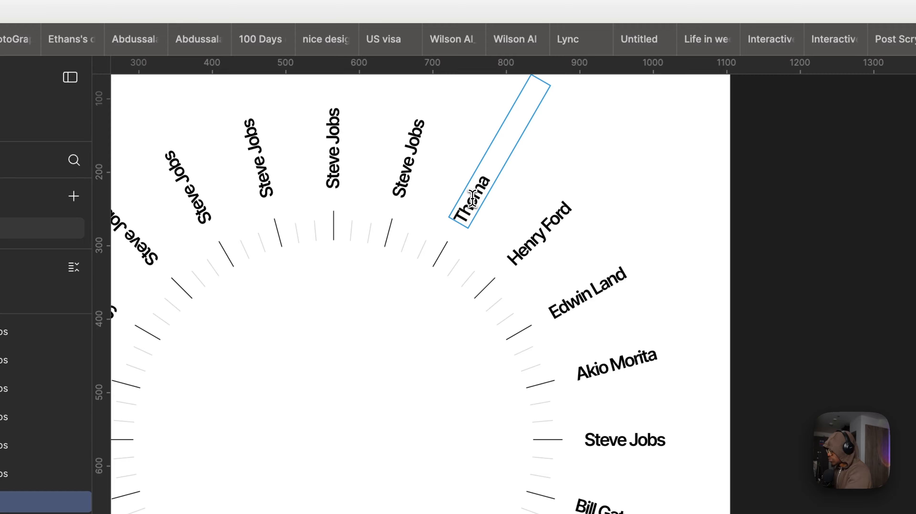
{"action": "type", "text": "mas Edison"}
{"action": "double_click", "coordinate": [406, 161]}
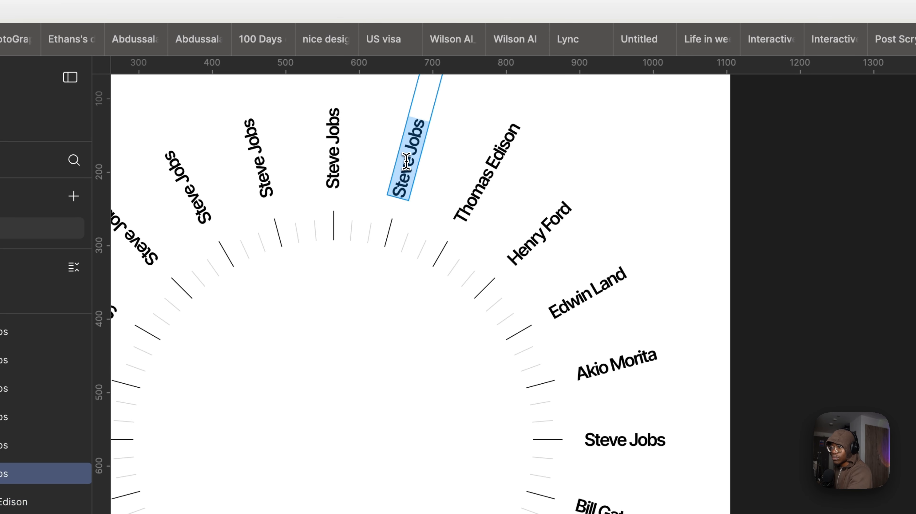
{"action": "type", "text": "Rockefeller"}
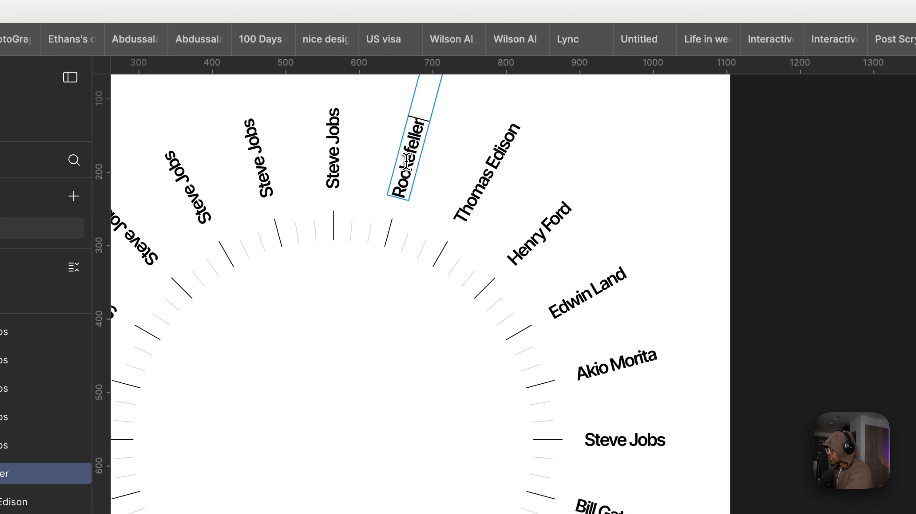
Change the vertical label at the top of the ring to Elon Musk and the next one counterclockwise to Nikola Tesla.
{"action": "scroll", "coordinate": [431, 216], "scroll_direction": "up", "scroll_amount": 3}
{"action": "scroll", "coordinate": [432, 216], "scroll_direction": "left", "scroll_amount": 4}
{"action": "double_click", "coordinate": [450, 218]}
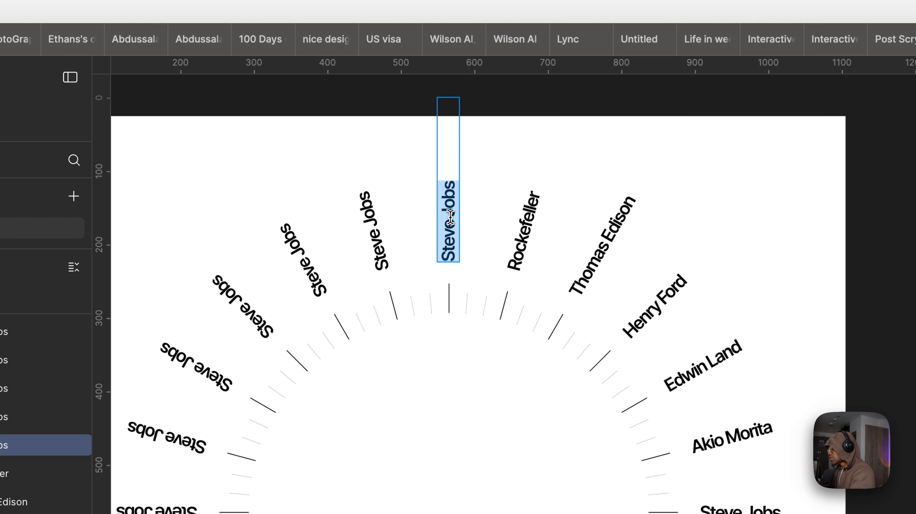
{"action": "type", "text": "Elon Musk"}
{"action": "double_click", "coordinate": [382, 248]}
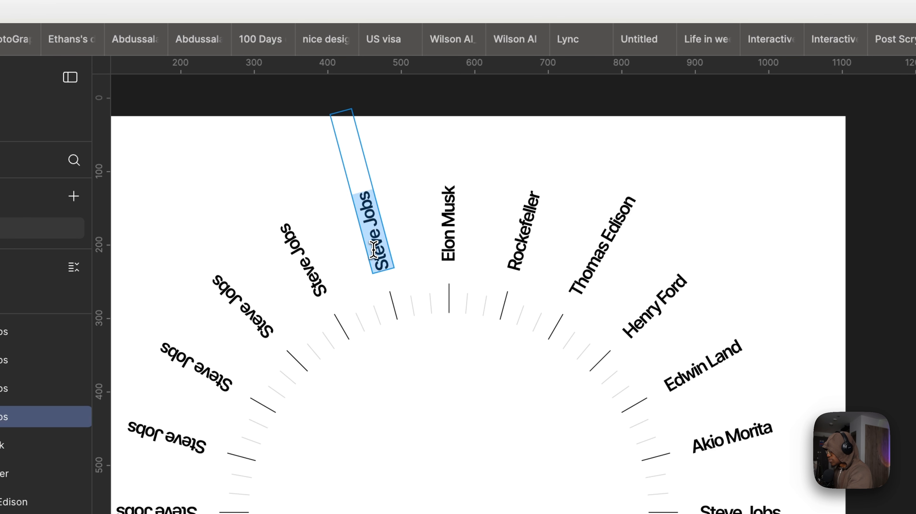
{"action": "type", "text": "Nikola Tesla"}
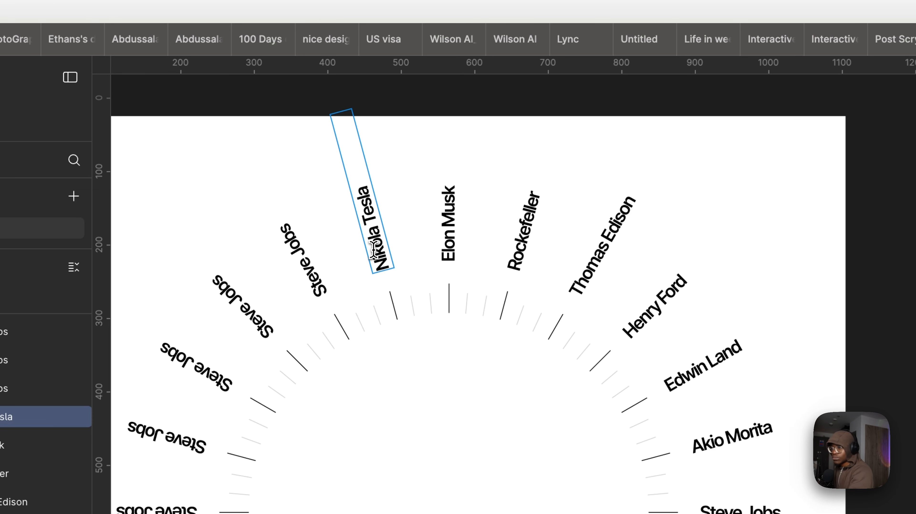
Change the Steve Jobs label just counterclockwise of Nikola Tesla to Alexander Bell.
{"action": "double_click", "coordinate": [296, 249]}
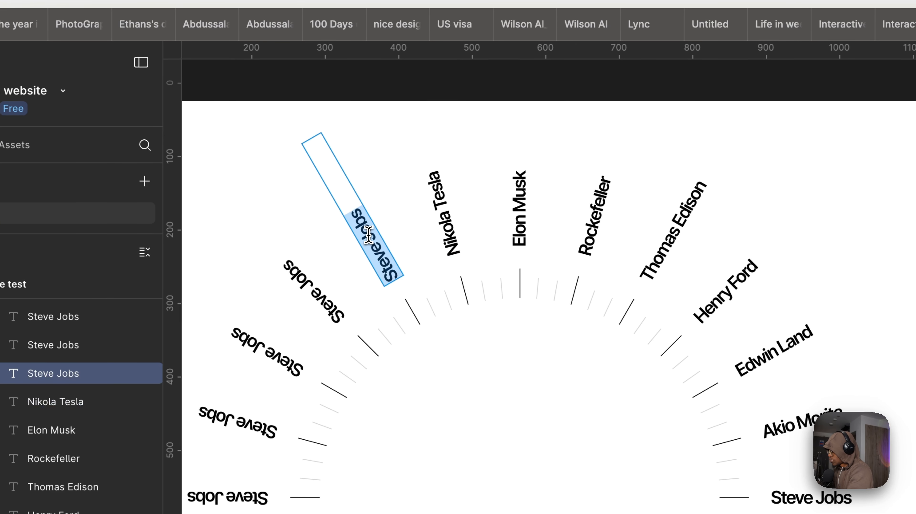
{"action": "type", "text": "Alexander"}
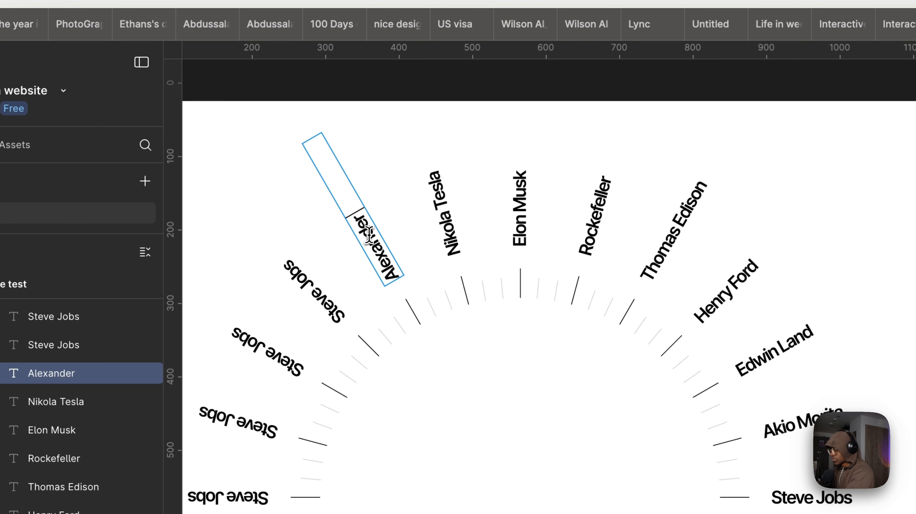
{"action": "type", "text": " Bell"}
{"action": "key", "text": "Escape"}
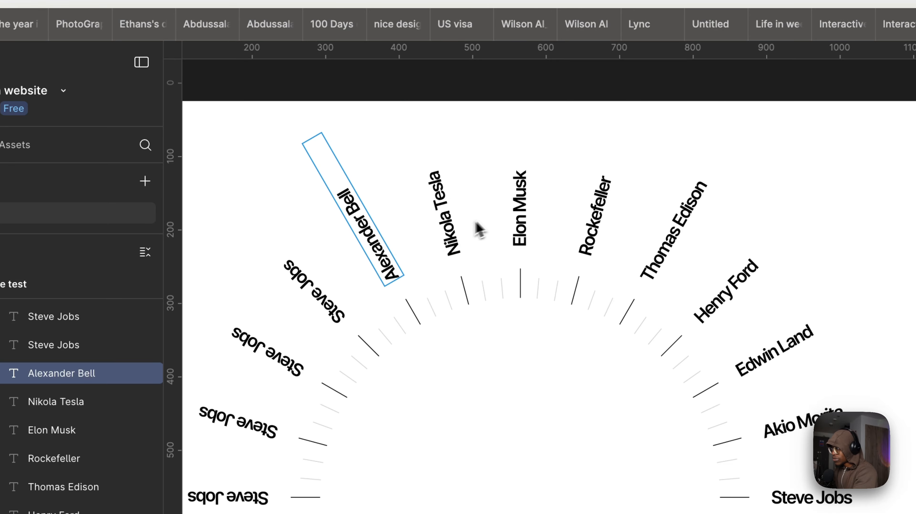
{"action": "left_click", "coordinate": [519, 216]}
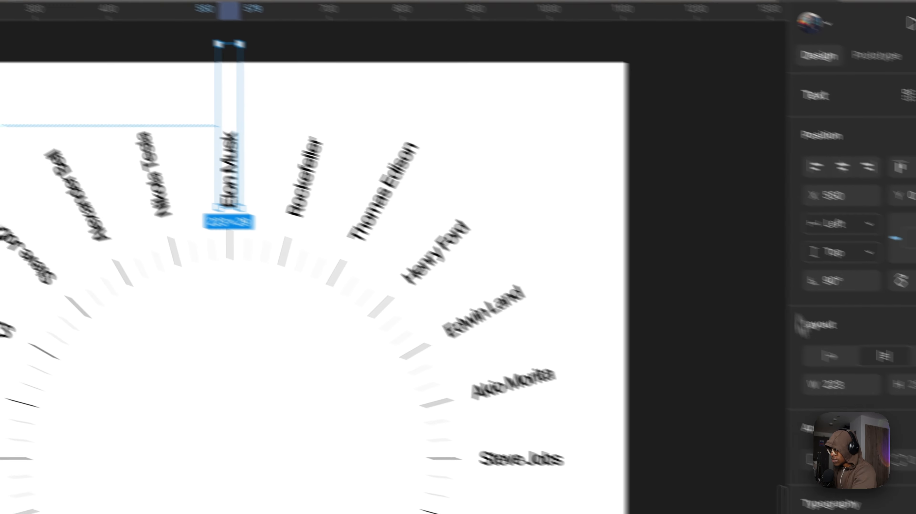
{"action": "key", "text": "Return"}
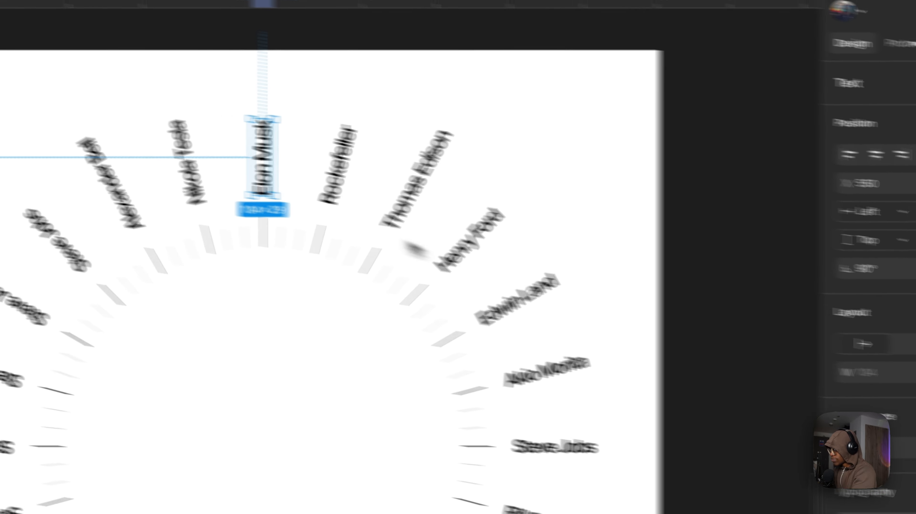
{"action": "type", "text": "B"}
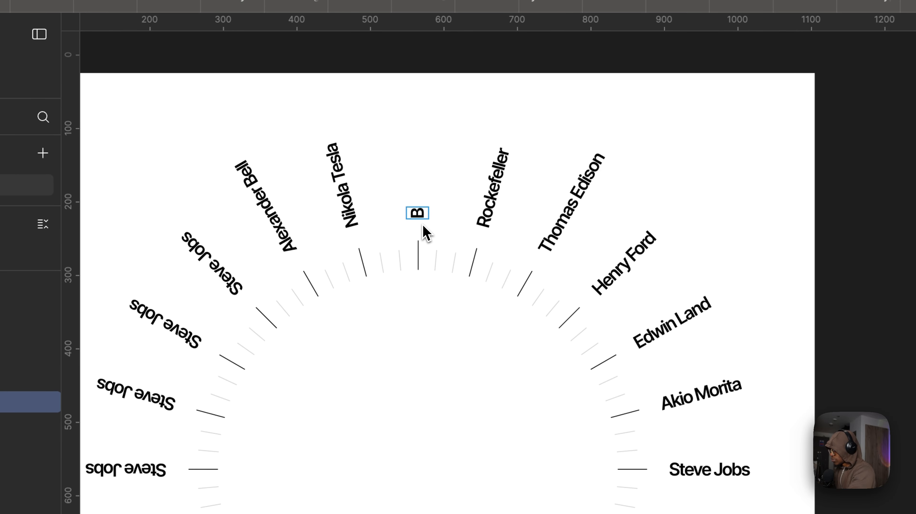
{"action": "type", "text": "jdjdjwebfjewbfjewb"}
{"action": "key", "text": "super+z"}
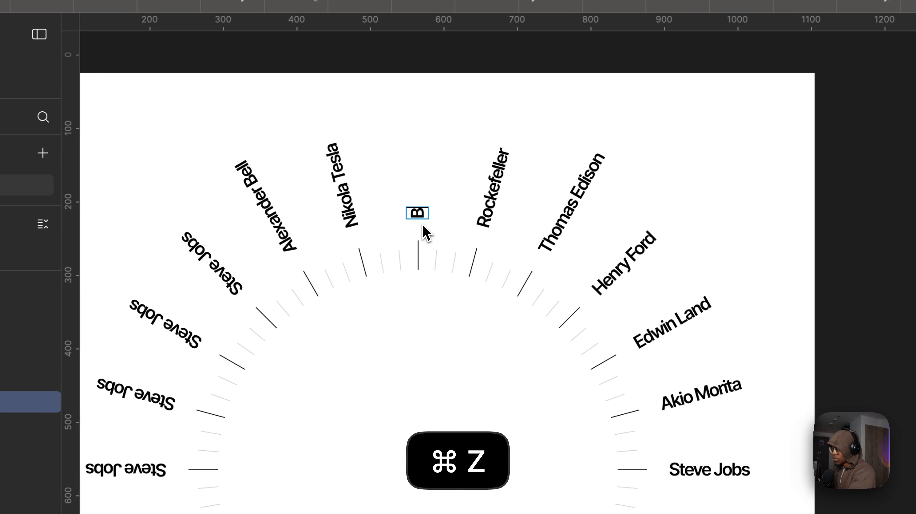
{"action": "key", "text": "super+z"}
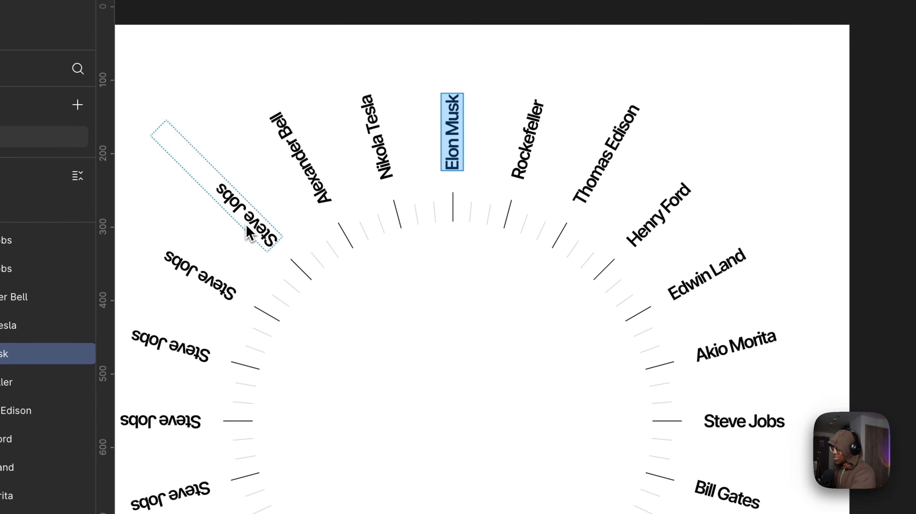
Change the next two Steve Jobs labels counterclockwise from Alexander Bell to Walt DIsney and Ray Kroc.
{"action": "scroll", "coordinate": [327, 320], "scroll_direction": "down", "scroll_amount": 1}
{"action": "scroll", "coordinate": [326, 321], "scroll_direction": "left", "scroll_amount": 1}
{"action": "double_click", "coordinate": [301, 183]}
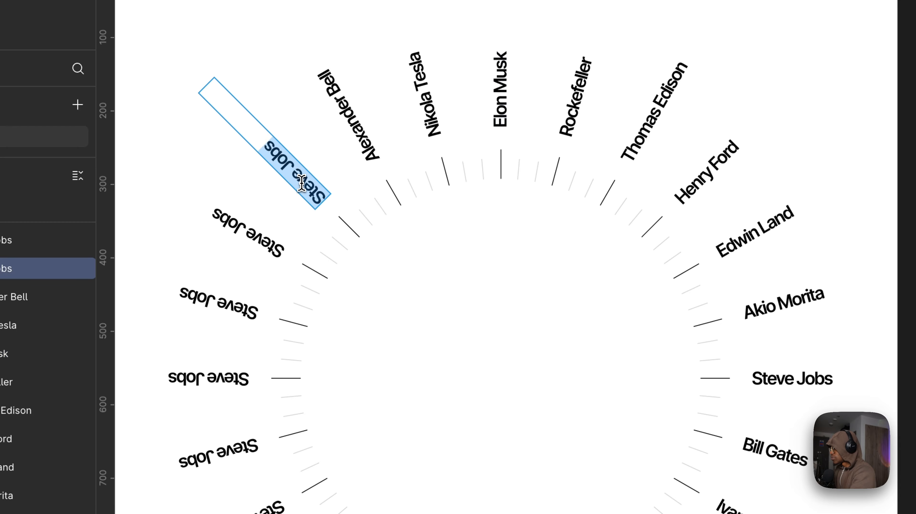
{"action": "type", "text": "Walt Disney"}
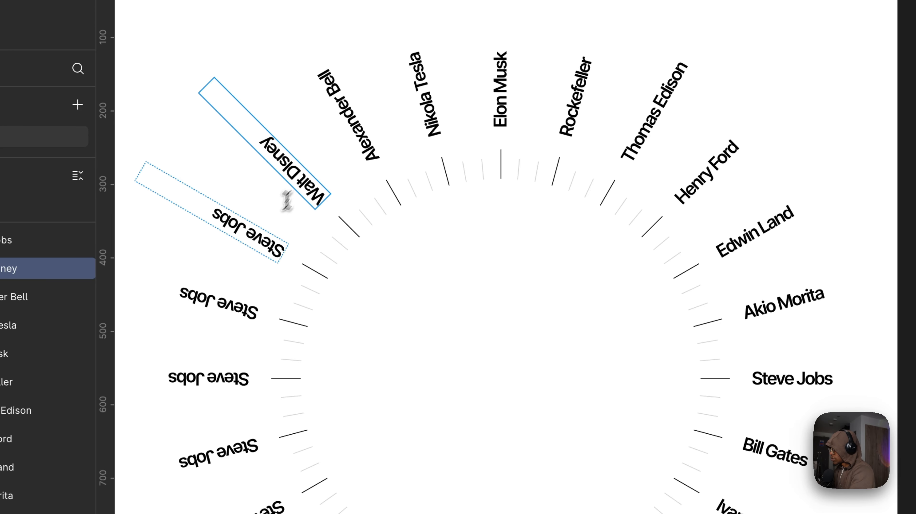
{"action": "double_click", "coordinate": [257, 236]}
{"action": "type", "text": "Ray"}
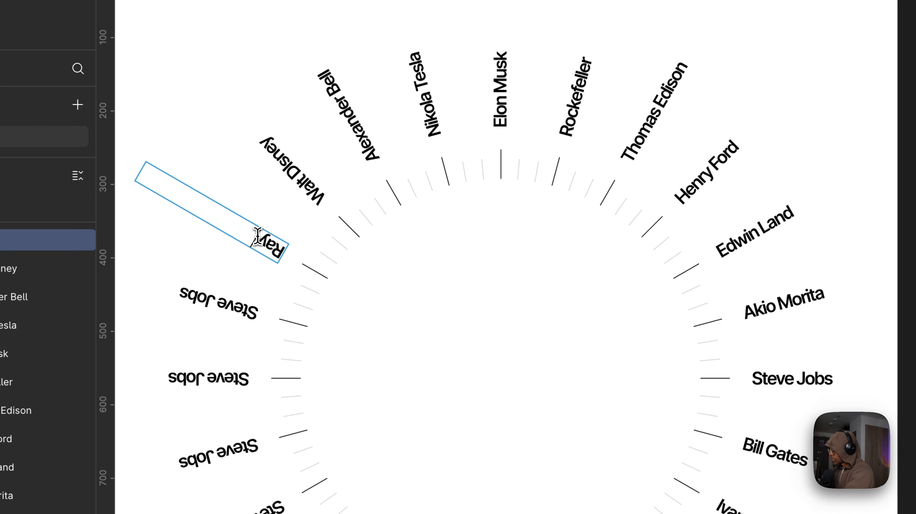
{"action": "type", "text": " Kroc"}
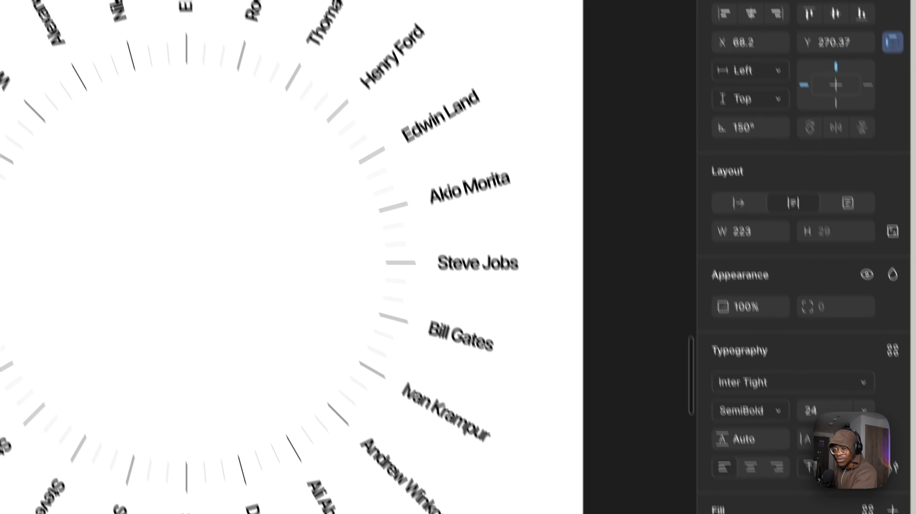
Change the Steve Jobs label just counterclockwise of Ray Kroc to Estee Lauder.
{"action": "double_click", "coordinate": [208, 219]}
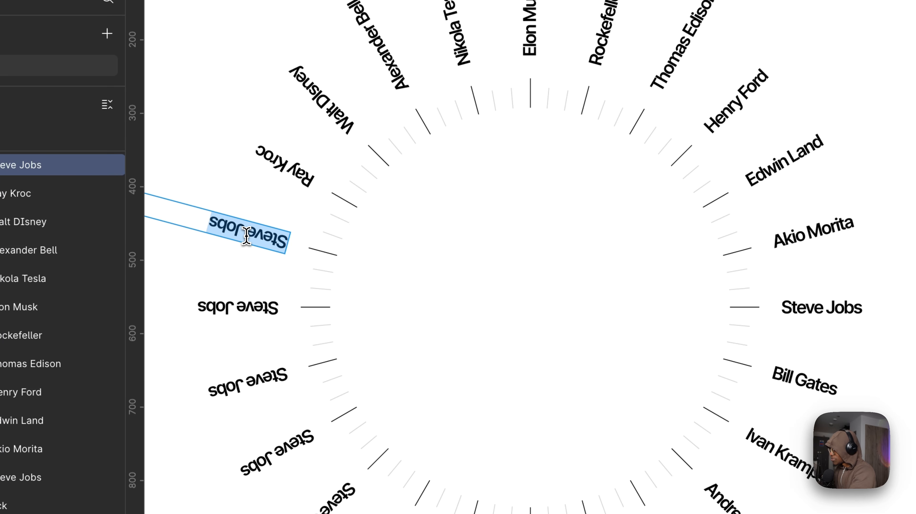
{"action": "type", "text": "Stee"}
{"action": "key", "text": "cmd+a"}
{"action": "type", "text": "Estee"}
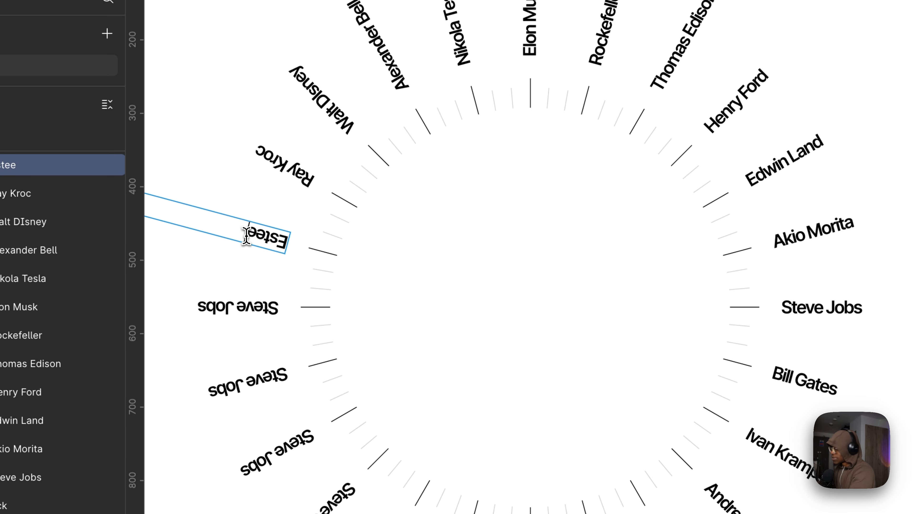
{"action": "type", "text": " Lauder"}
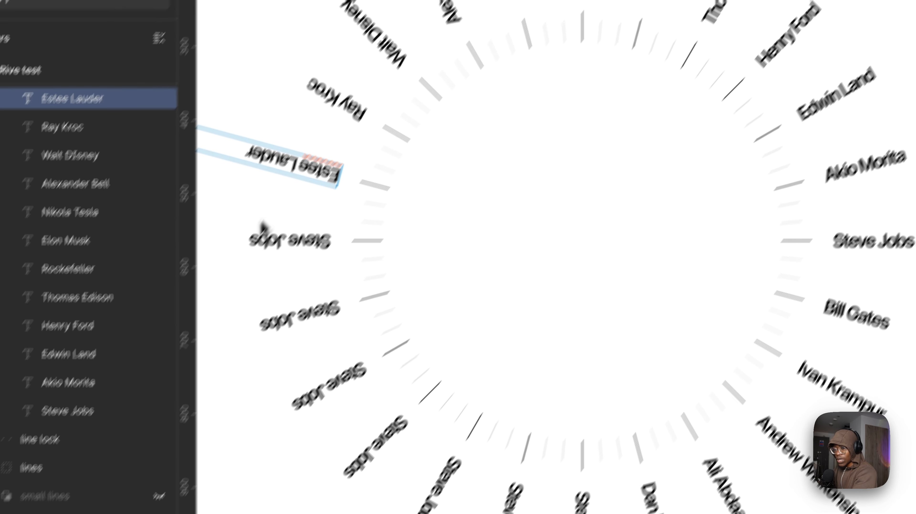
Change the next three labels counterclockwise from Estee Lauder to Richard Branson, Sam Walton and Charlie Munger.
{"action": "double_click", "coordinate": [364, 187]}
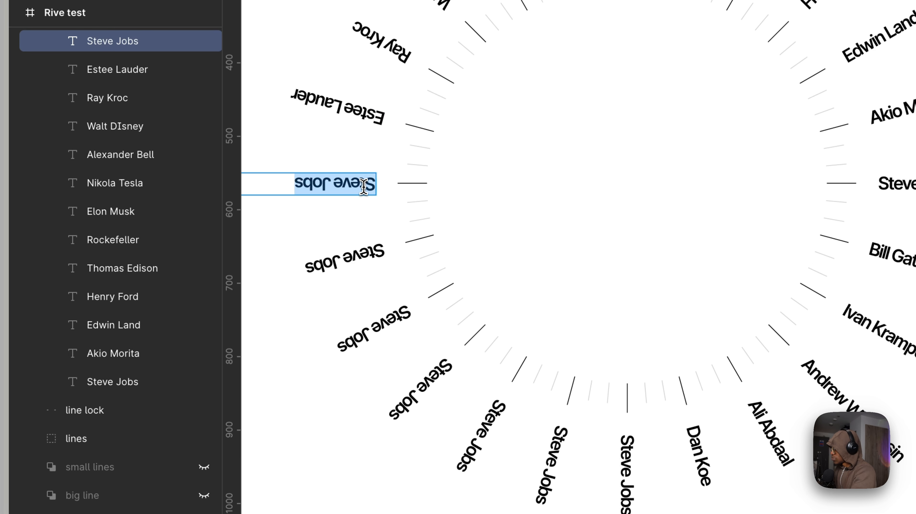
{"action": "type", "text": "Richard Branson"}
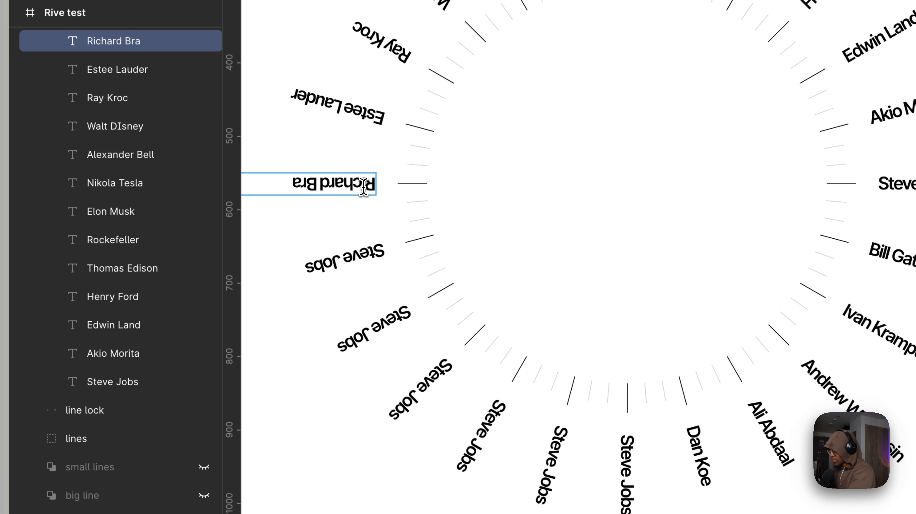
{"action": "double_click", "coordinate": [338, 260]}
{"action": "type", "text": "Sam Walton"}
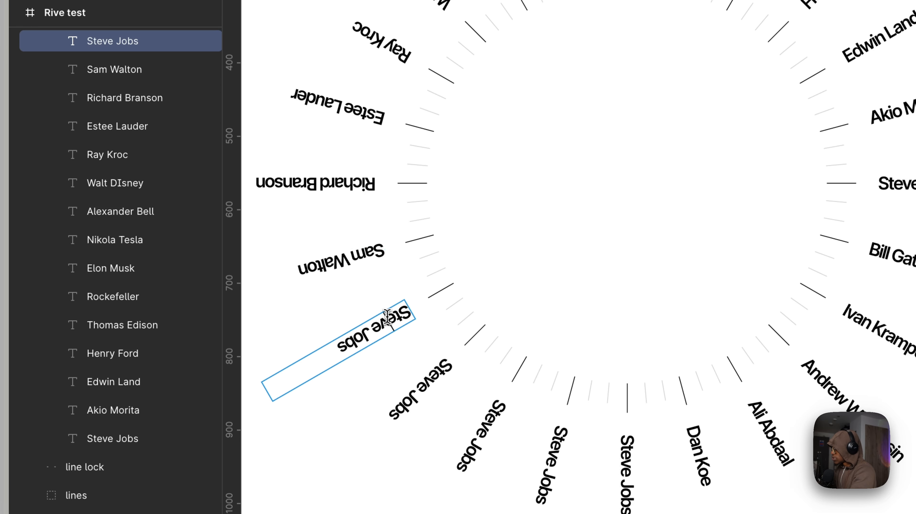
{"action": "double_click", "coordinate": [388, 317]}
{"action": "type", "text": "Charlie Munger"}
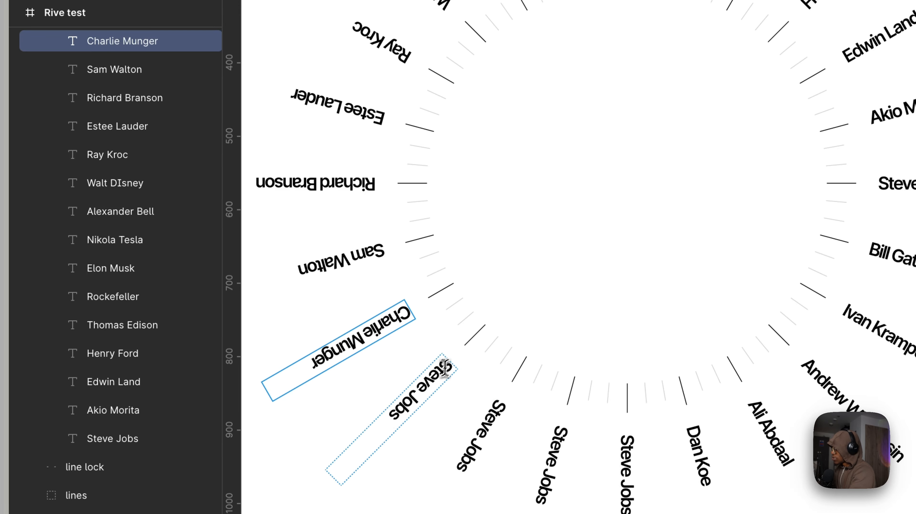
{"action": "double_click", "coordinate": [434, 375]}
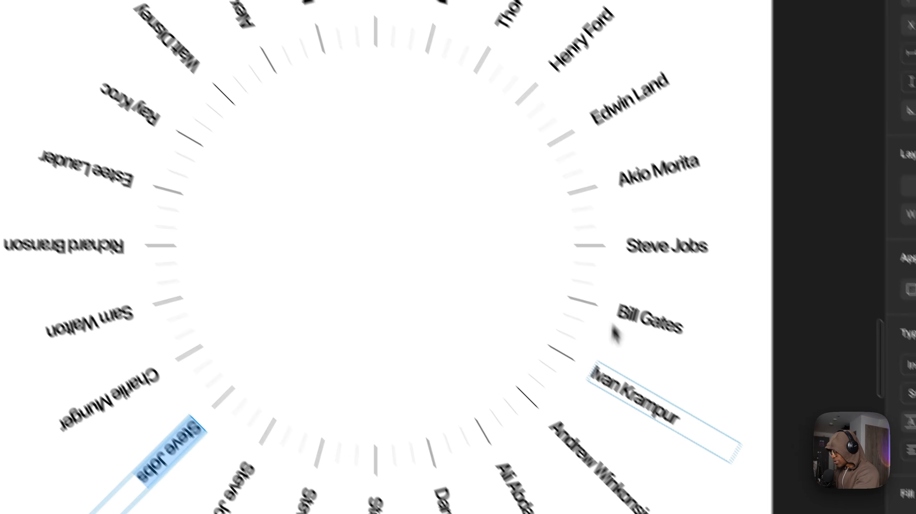
Correct the Ivan Krampur label to Ingvar Kramprad.
{"action": "left_click", "coordinate": [552, 308]}
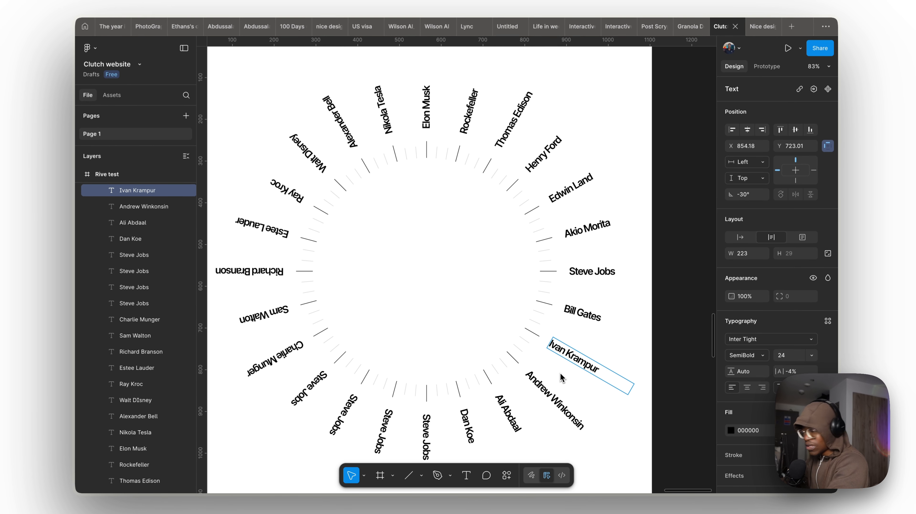
{"action": "key", "text": "BackSpace"}
{"action": "type", "text": "ngvar"}
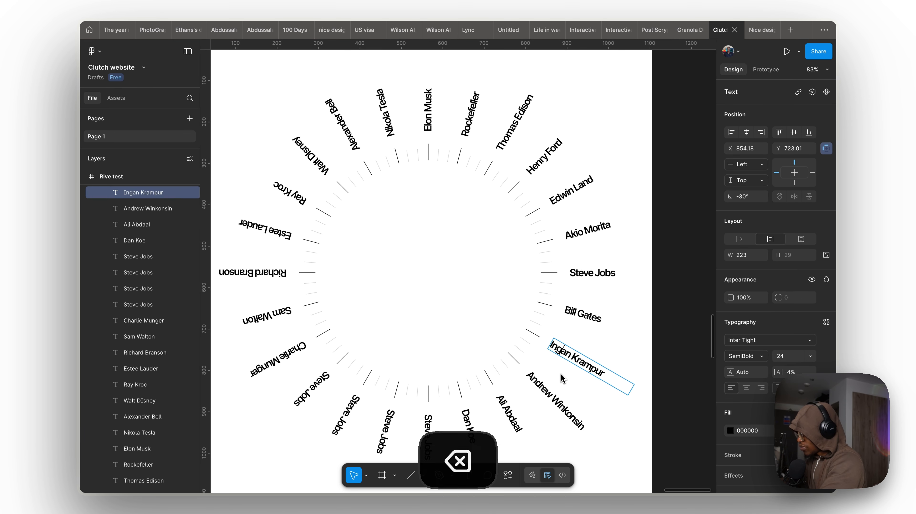
{"action": "key", "text": "Right"}
{"action": "key", "text": "Right"}
{"action": "key", "text": "BackSpace"}
{"action": "key", "text": "BackSpace"}
{"action": "key", "text": "super+Right"}
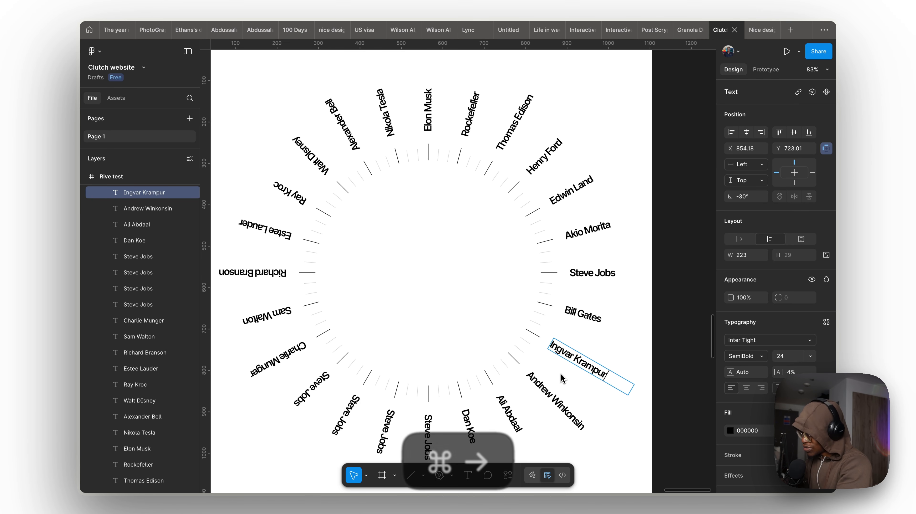
{"action": "key", "text": "BackSpace"}
{"action": "key", "text": "BackSpace"}
{"action": "key", "text": "BackSpace"}
{"action": "type", "text": "prad"}
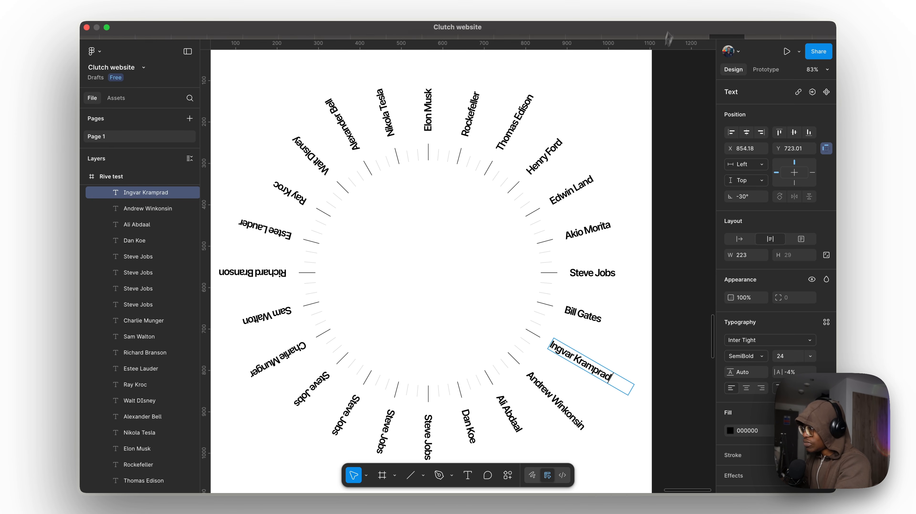
Change the next two Steve Jobs labels counterclockwise from Charlie Munger to Larry Page and Jeff Bezos.
{"action": "scroll", "coordinate": [488, 311], "scroll_direction": "down", "scroll_amount": 3}
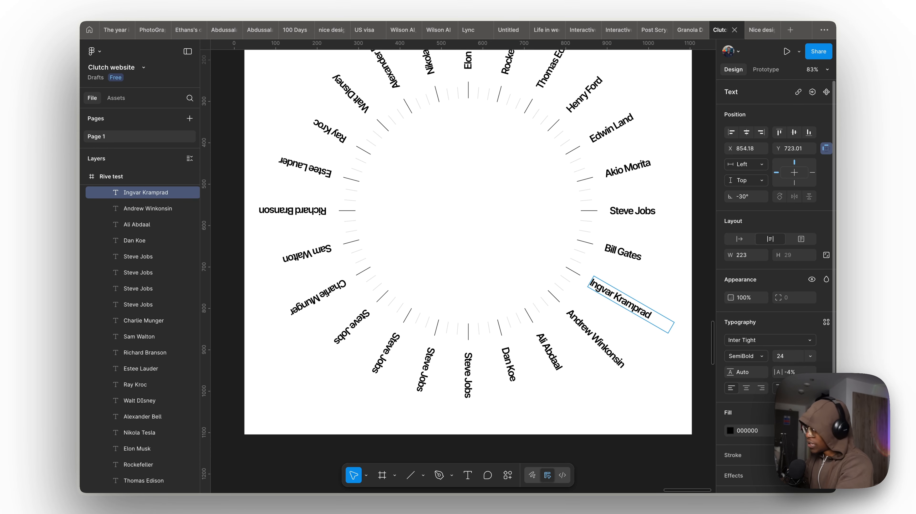
{"action": "double_click", "coordinate": [356, 332]}
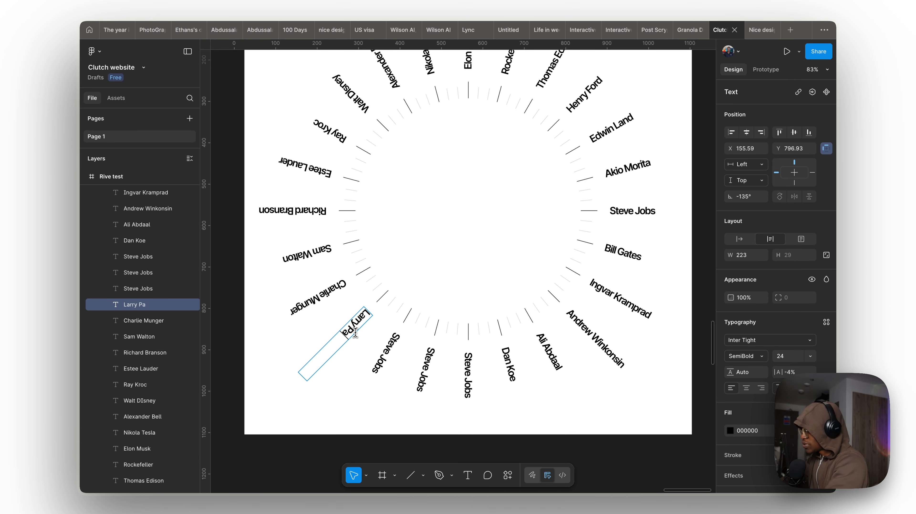
{"action": "double_click", "coordinate": [384, 351]}
{"action": "type", "text": "Jeff Bezos"}
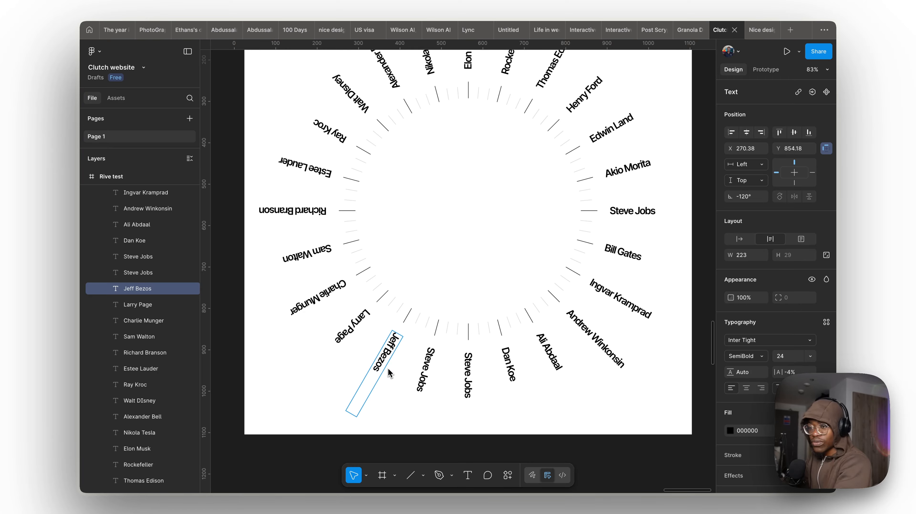
Change the label counterclockwise of Jeff Bezos to Larry Page and the vertical label at the bottom of the ring to Mark Zuckerberg.
{"action": "double_click", "coordinate": [428, 359]}
{"action": "type", "text": "Larry Page"}
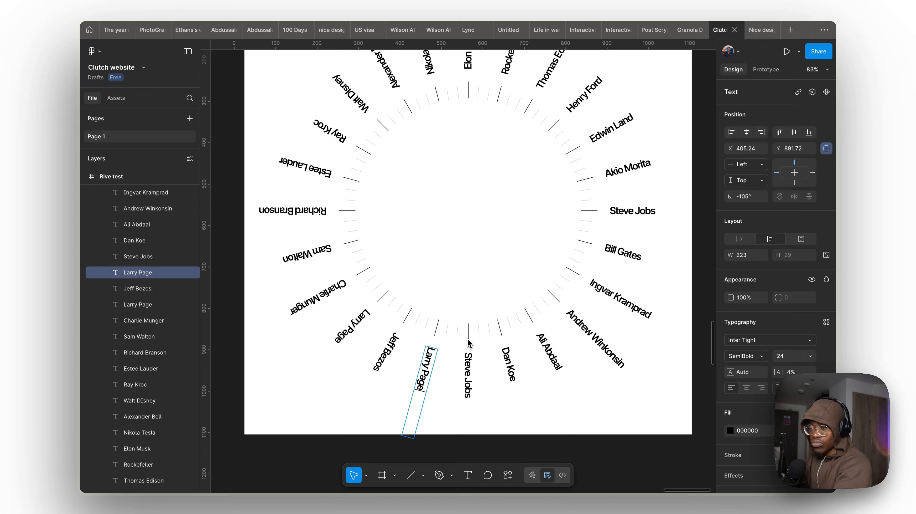
{"action": "double_click", "coordinate": [469, 360]}
{"action": "type", "text": "Mak"}
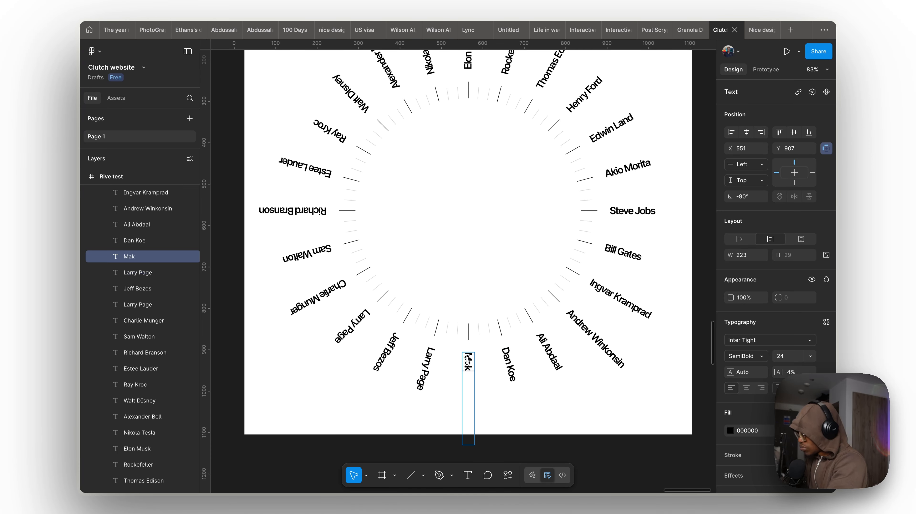
{"action": "key", "text": "BackSpace"}
{"action": "type", "text": "rk Zuckerberg"}
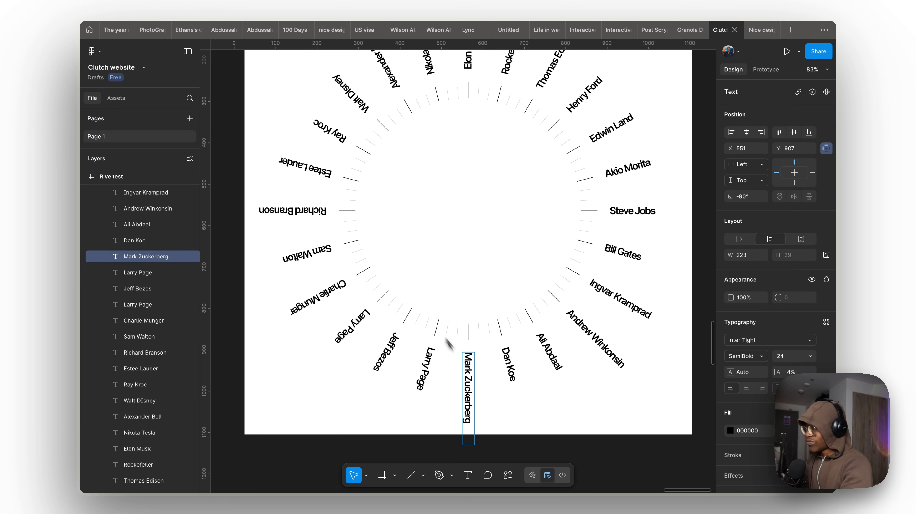
Collapse all layers, then expand the Rive test frame and select the text frame inside it.
{"action": "scroll", "coordinate": [528, 190], "scroll_direction": "down", "scroll_amount": 5}
{"action": "left_click", "coordinate": [539, 186]}
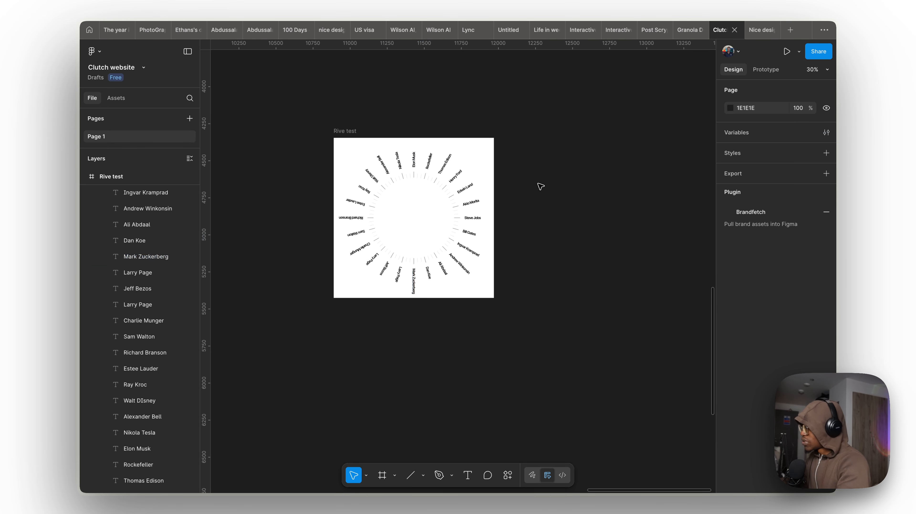
{"action": "left_click_drag", "start_coordinate": [577, 130], "coordinate": [348, 317]}
{"action": "key", "text": "alt+l"}
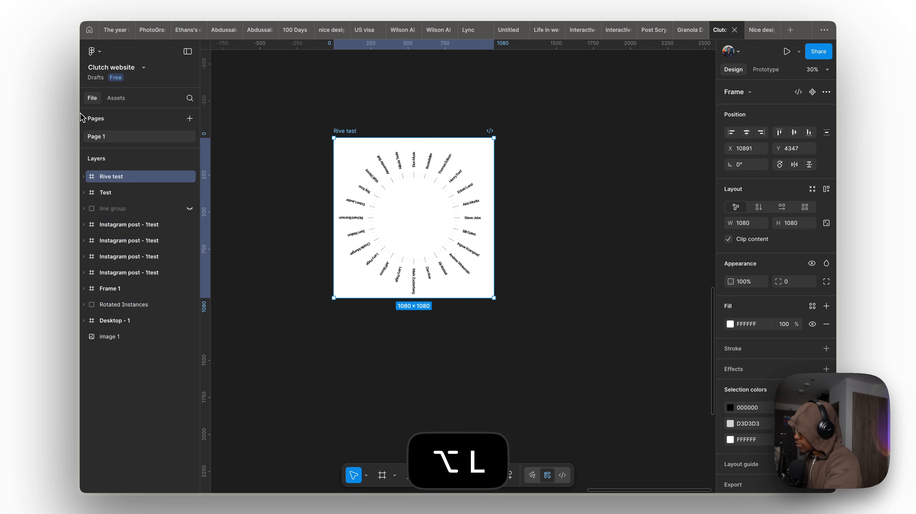
{"action": "key", "text": "Return"}
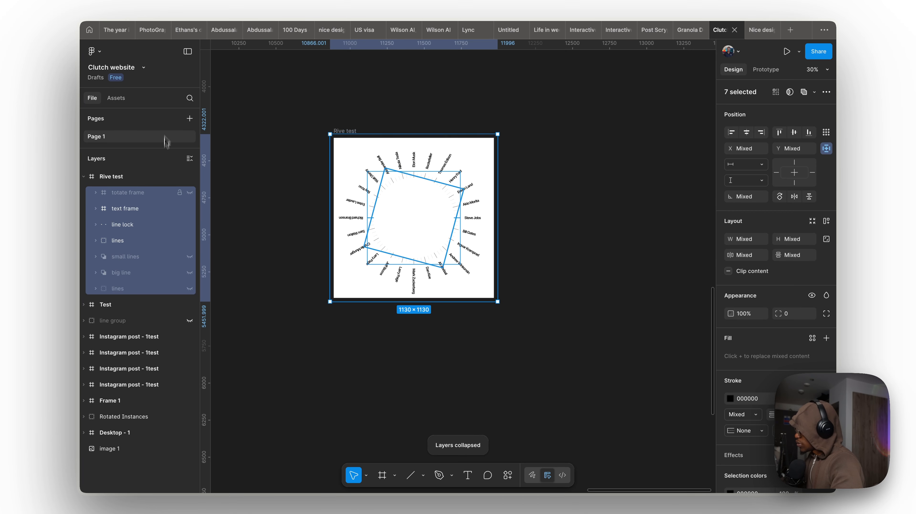
{"action": "left_click", "coordinate": [133, 211]}
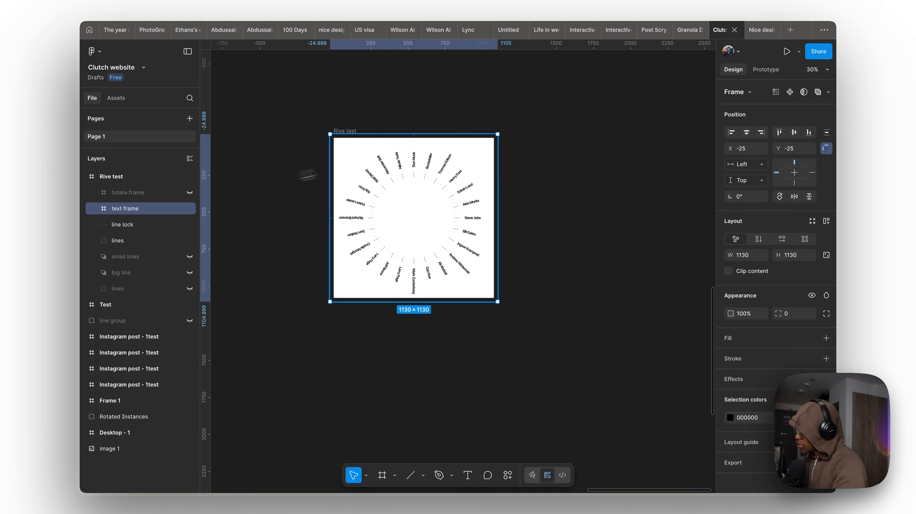
Duplicate the Rive test frame and place the copy beside the original at about X 12420, Y 4347.
{"action": "left_click", "coordinate": [344, 127]}
{"action": "left_click_drag", "start_coordinate": [340, 130], "coordinate": [558, 144]}
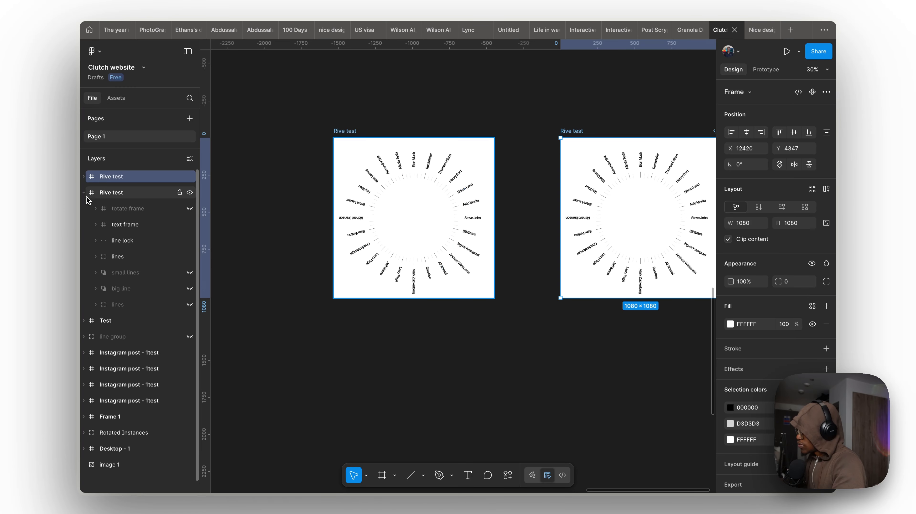
Collapse all layers and move the text frame above the rotate frame inside the duplicated Rive test frame.
{"action": "key", "text": "alt+l"}
{"action": "left_click", "coordinate": [122, 193]}
{"action": "left_click", "coordinate": [127, 180]}
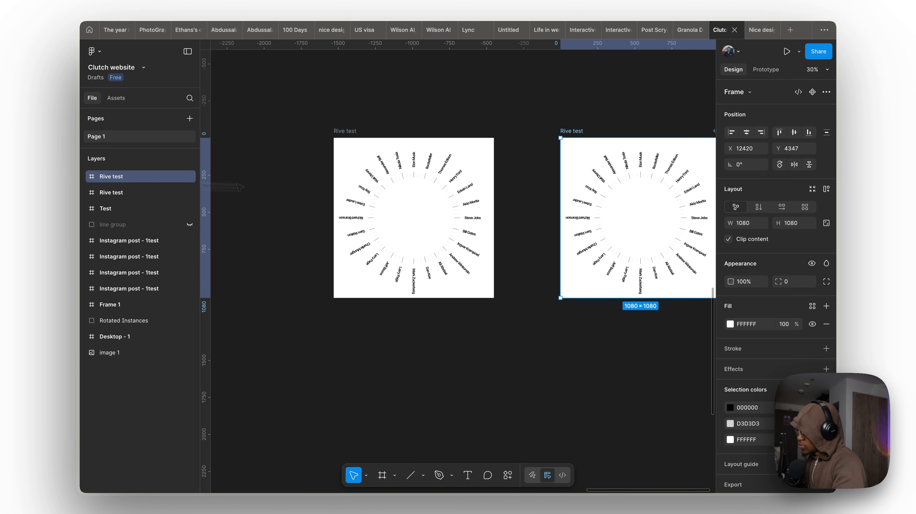
{"action": "scroll", "coordinate": [600, 199], "scroll_direction": "right", "scroll_amount": 5}
{"action": "double_click", "coordinate": [443, 193]}
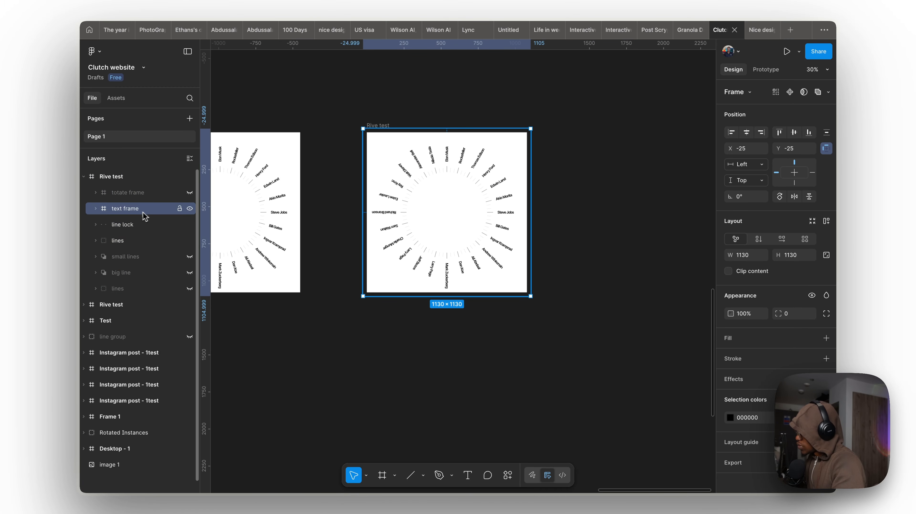
{"action": "mouse_move", "coordinate": [141, 212]}
{"action": "left_mouse_down"}
{"action": "mouse_move", "coordinate": [144, 191]}
{"action": "mouse_move", "coordinate": [125, 223]}
{"action": "mouse_move", "coordinate": [128, 205]}
{"action": "left_mouse_up"}
Take the circle out of the hidden rotate frame and delete the rotate frame.
{"action": "left_click", "coordinate": [96, 209]}
{"action": "left_click", "coordinate": [159, 225]}
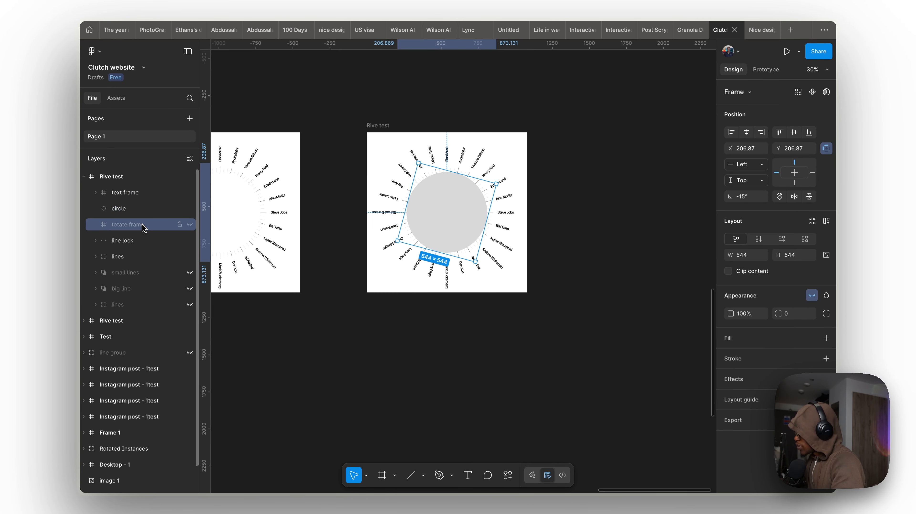
{"action": "key", "text": "BackSpace"}
Delete the hidden small lines, big line and lines layers from the duplicated Rive test frame.
{"action": "left_click", "coordinate": [133, 258]}
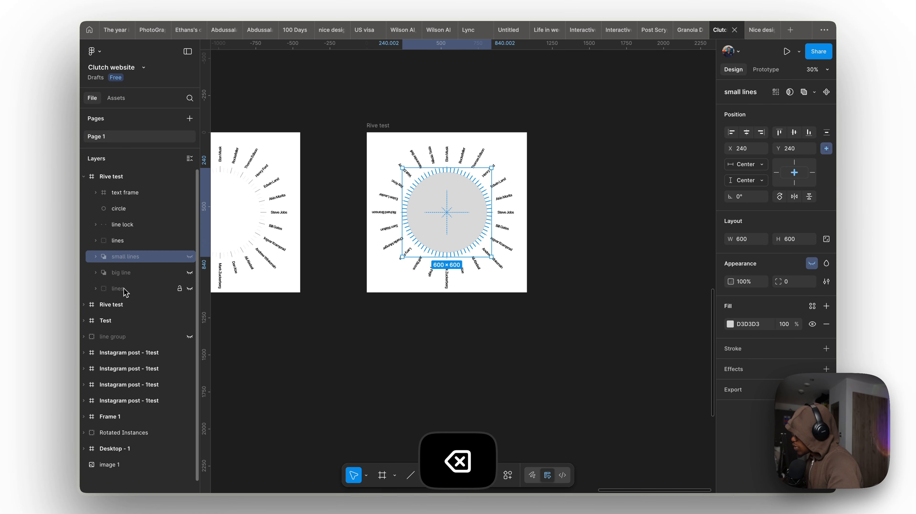
{"action": "left_click", "coordinate": [123, 290], "text": "shift"}
{"action": "key", "text": "BackSpace"}
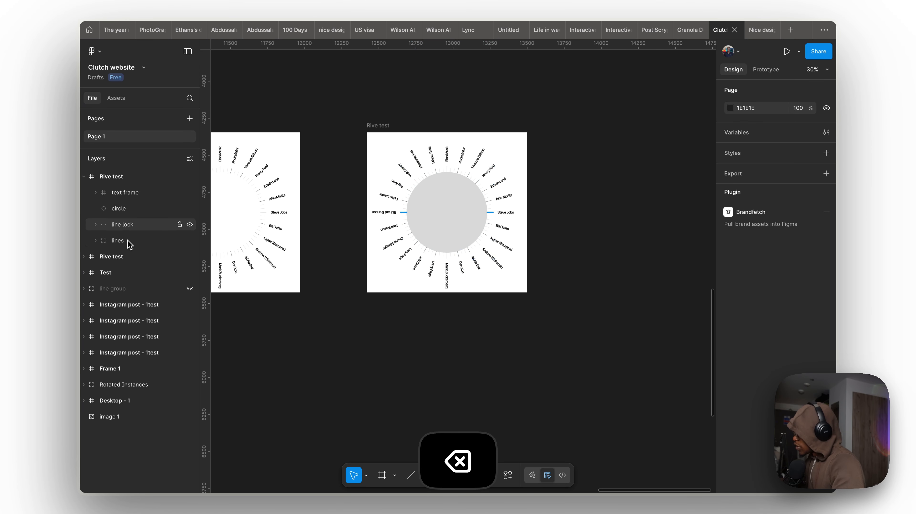
Check the remaining line lock, lines and text frame layers, and copy the cleaned-up Rive test frame as SVG.
{"action": "left_click", "coordinate": [135, 226]}
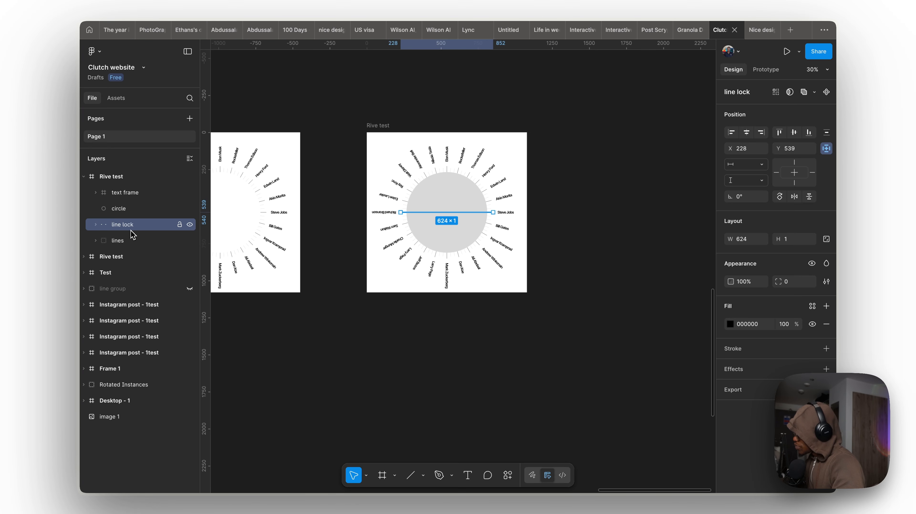
{"action": "left_click", "coordinate": [132, 244]}
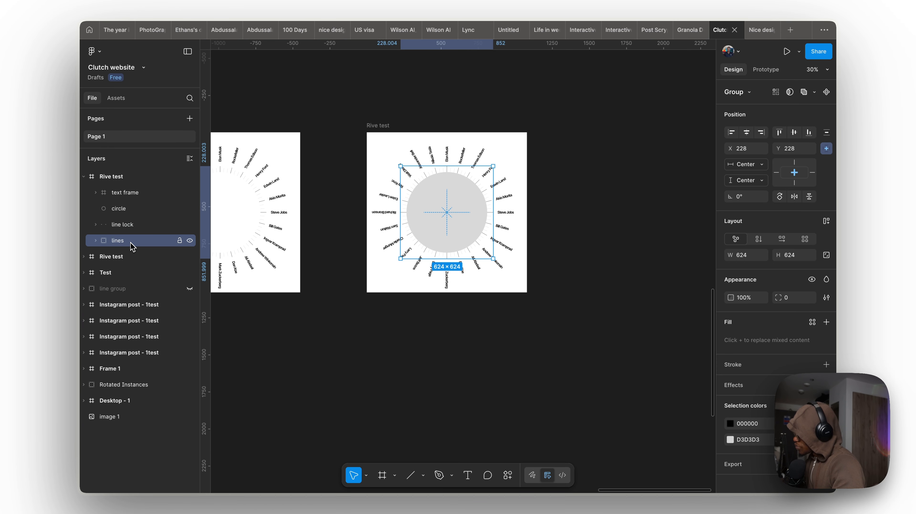
{"action": "scroll", "coordinate": [479, 216], "scroll_direction": "up", "scroll_amount": 5}
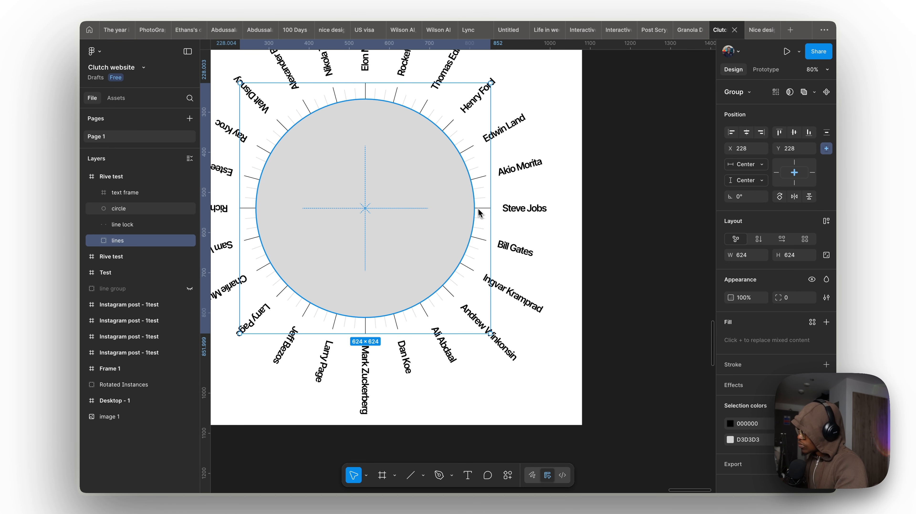
{"action": "scroll", "coordinate": [479, 213], "scroll_direction": "down", "scroll_amount": 5}
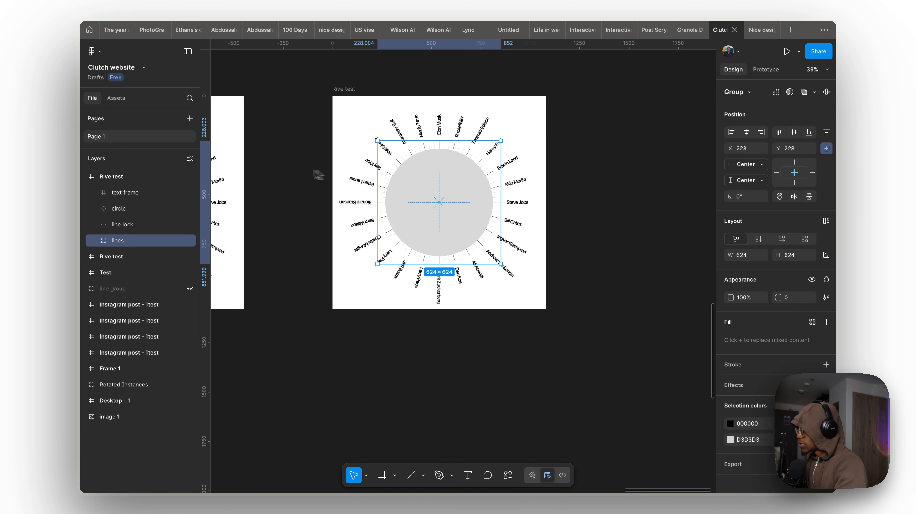
{"action": "left_click", "coordinate": [124, 195]}
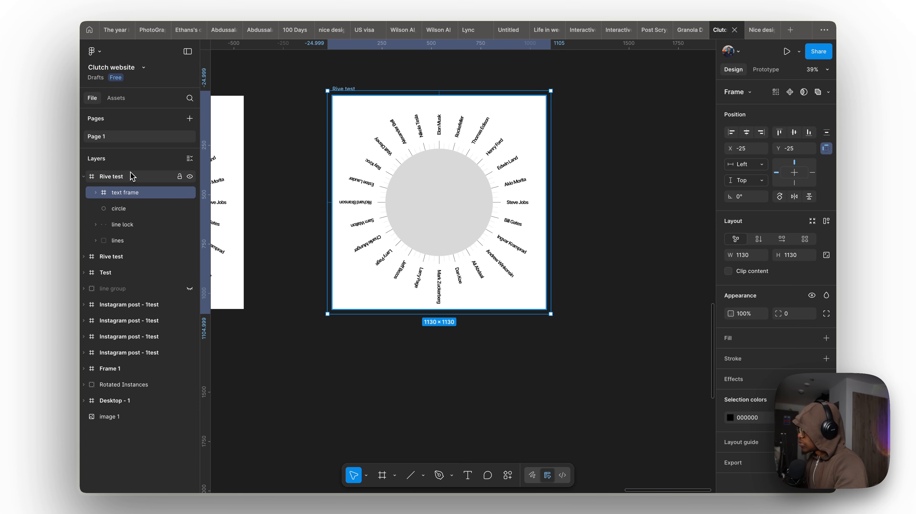
{"action": "left_click", "coordinate": [126, 178]}
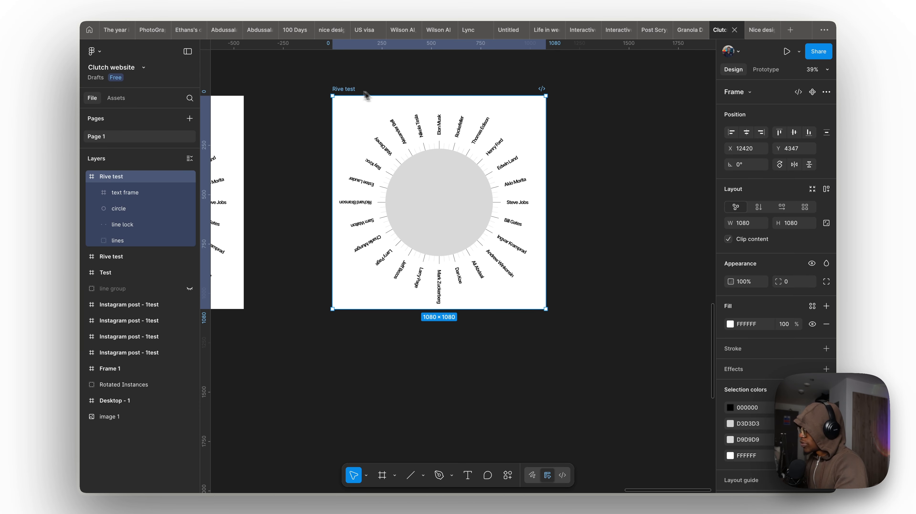
{"action": "right_click", "coordinate": [347, 92]}
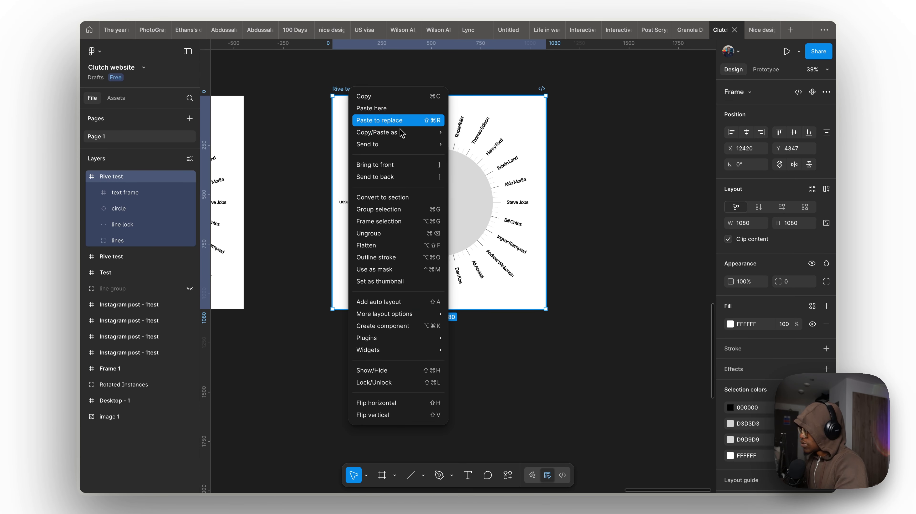
{"action": "mouse_move", "coordinate": [400, 134]}
{"action": "left_click", "coordinate": [479, 144]}
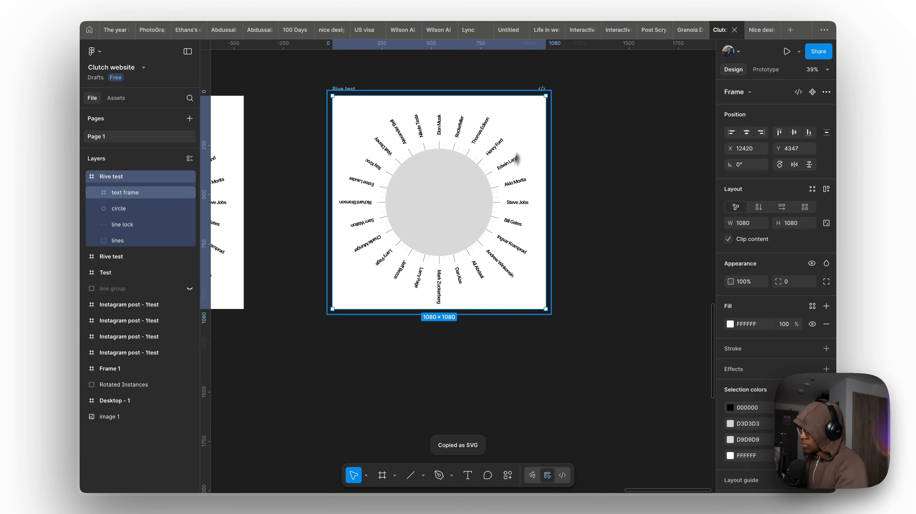
Switch to Rive and create a new file named Drag interaction.
{"action": "key", "text": "ctrl+Up"}
{"action": "left_click", "coordinate": [539, 59]}
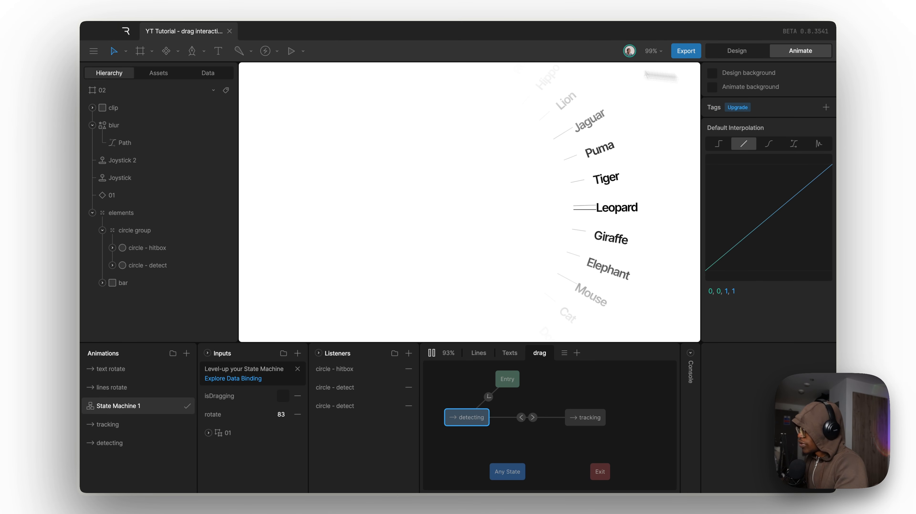
{"action": "left_click", "coordinate": [127, 33]}
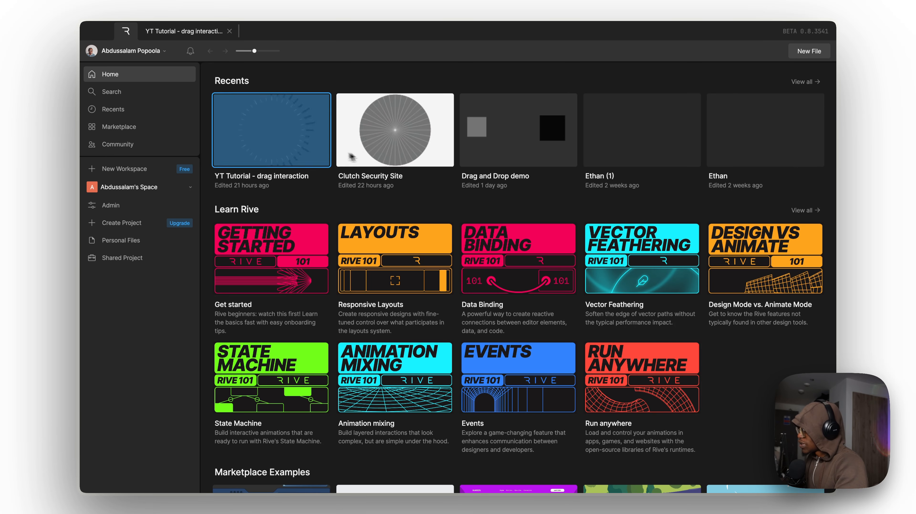
{"action": "left_click", "coordinate": [809, 52]}
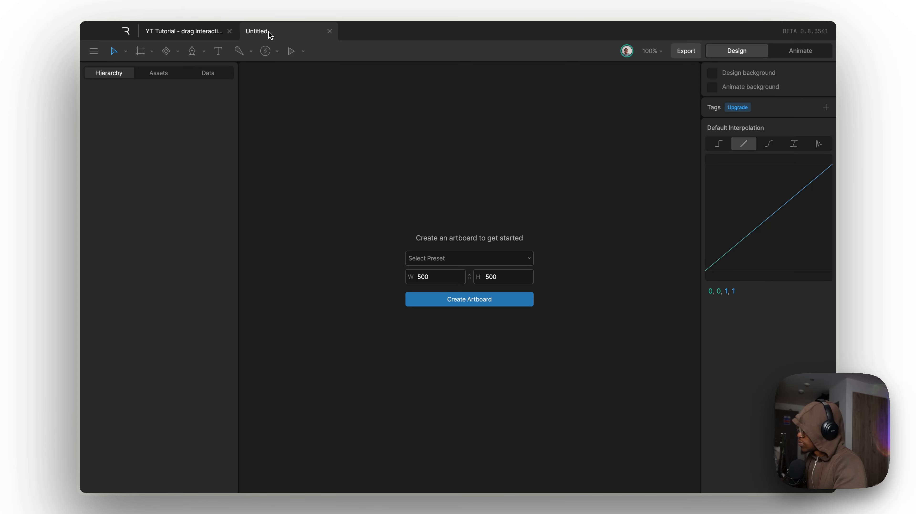
{"action": "type", "text": "Drag interaction"}
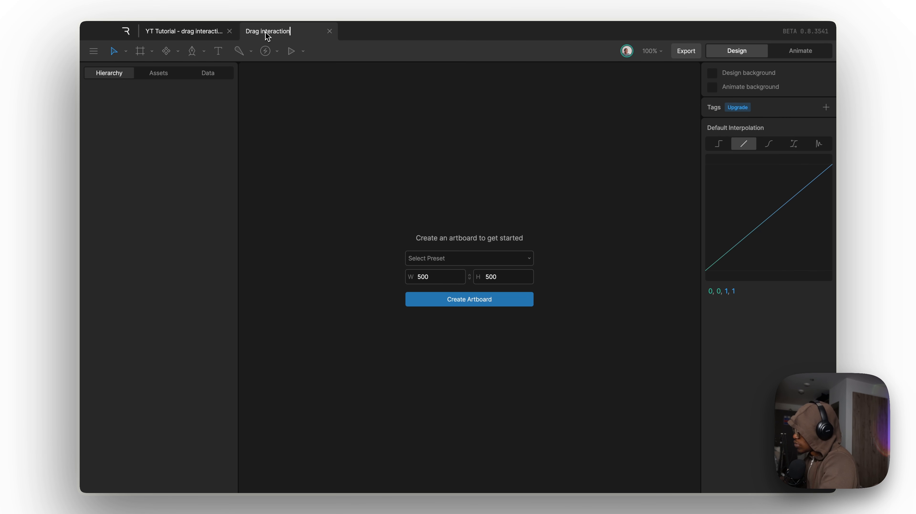
Create an artboard from the Instagram post preset, 1080 × 1080.
{"action": "left_click", "coordinate": [464, 259]}
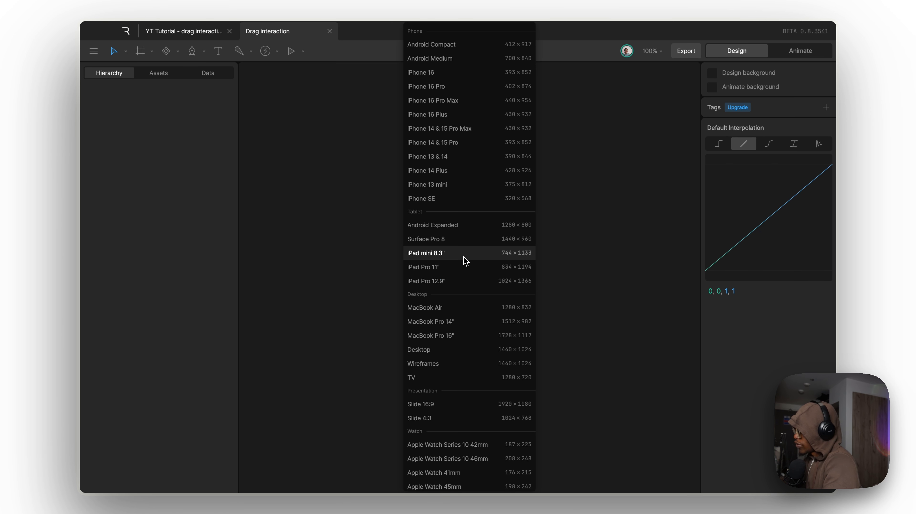
{"action": "scroll", "coordinate": [464, 363], "scroll_direction": "down", "scroll_amount": 8}
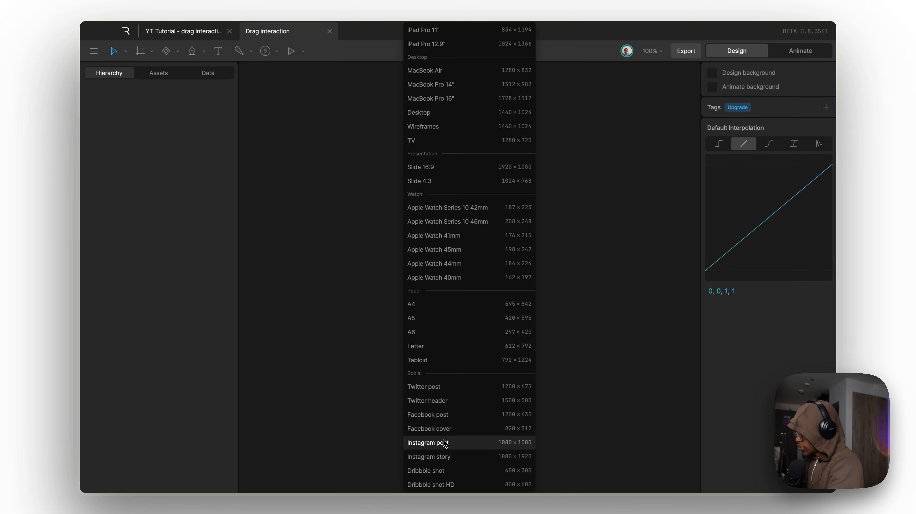
{"action": "left_click", "coordinate": [448, 446]}
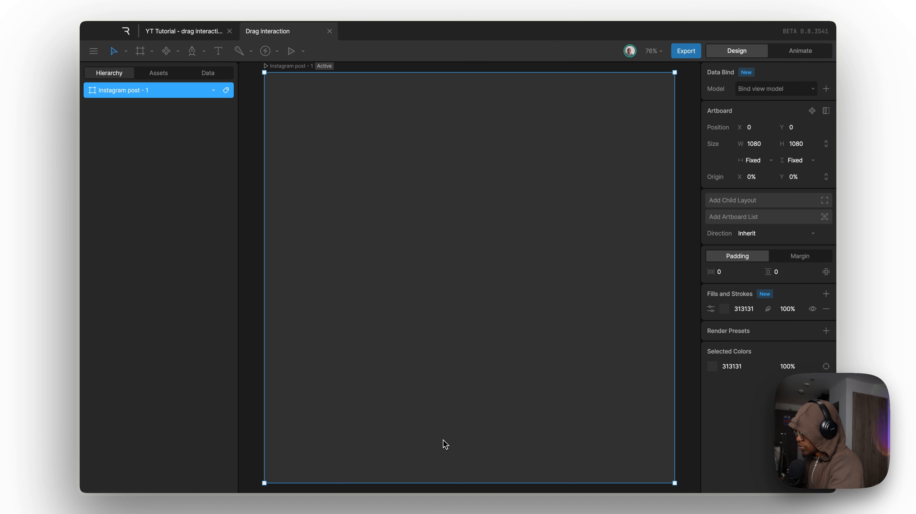
Rename the new artboard to Main file.
{"action": "double_click", "coordinate": [133, 90]}
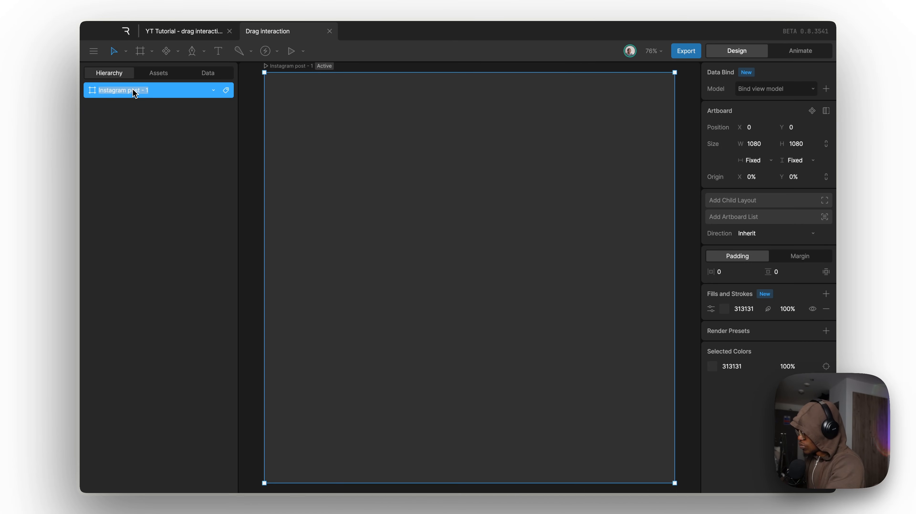
{"action": "type", "text": "o"}
{"action": "key", "text": "BackSpace"}
{"action": "key", "text": "BackSpace"}
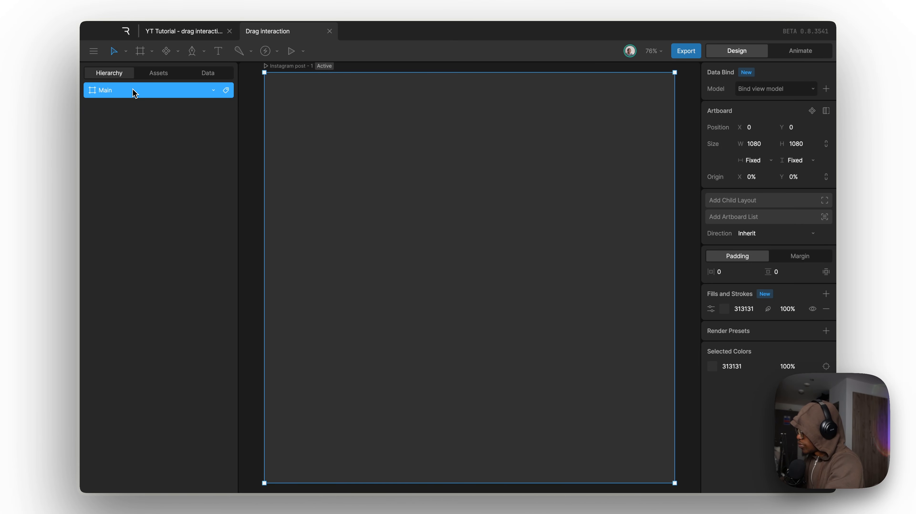
{"action": "key", "text": "Left"}
{"action": "key", "text": "Left"}
{"action": "key", "text": "Left"}
{"action": "key", "text": "Left"}
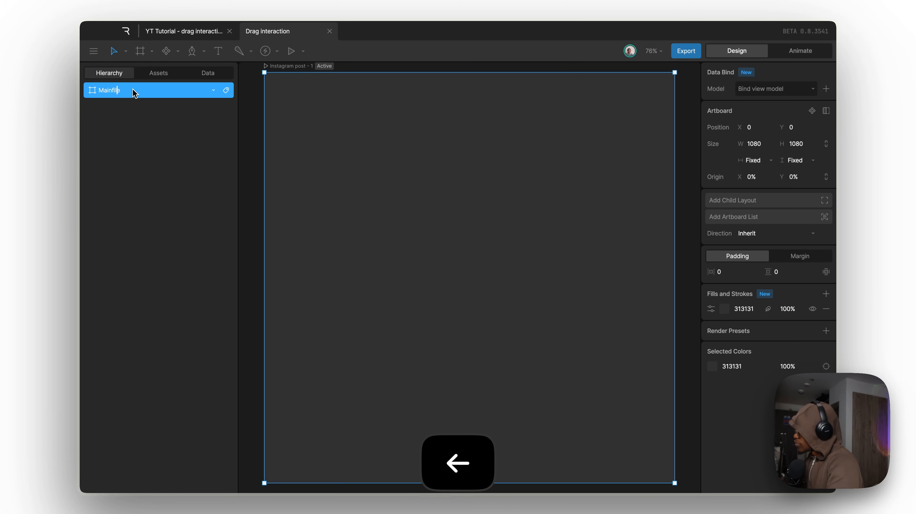
{"action": "key", "text": "Return"}
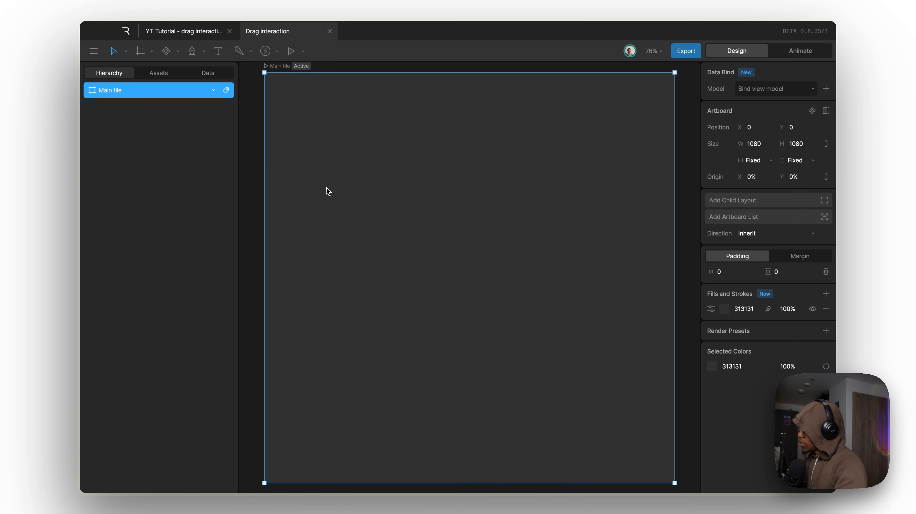
Paste the copied SVG into the file and hide the artboard's 313131 fill.
{"action": "key", "text": "super+v"}
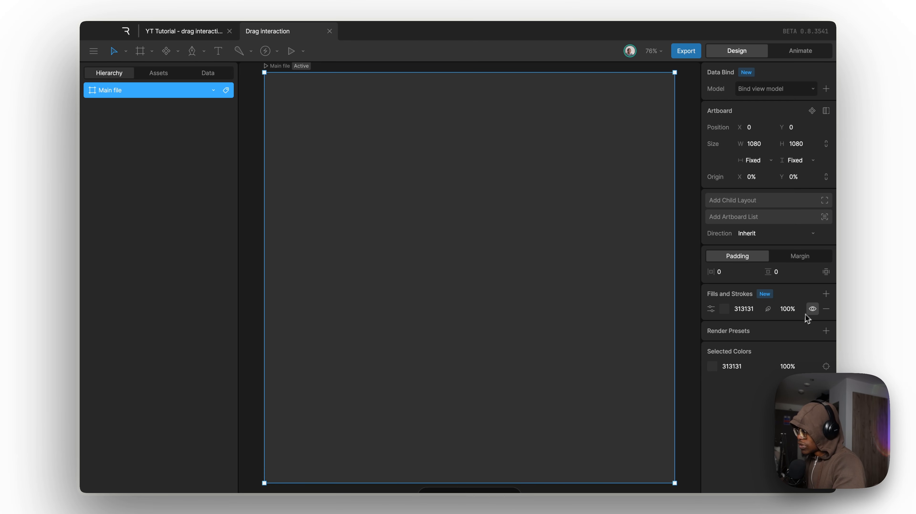
{"action": "left_click", "coordinate": [812, 308]}
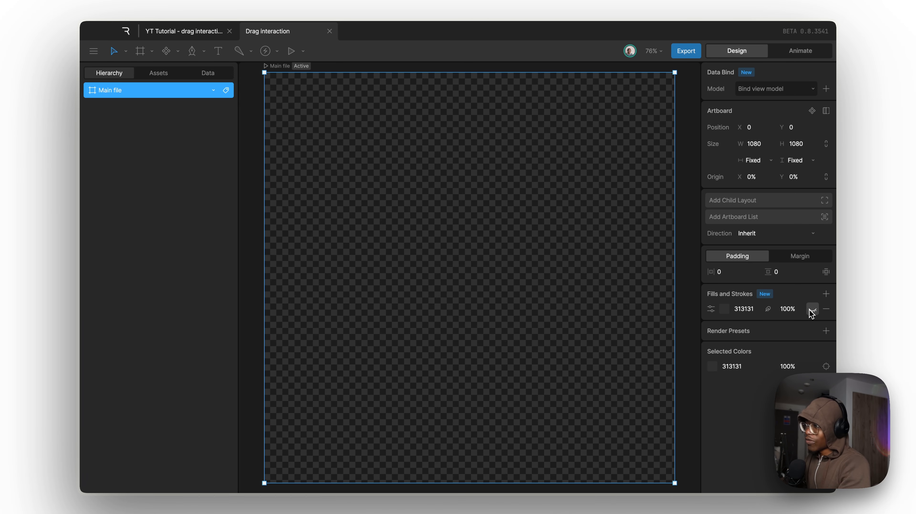
Place the pasted SVG asset on the Main file artboard and center it horizontally and vertically.
{"action": "left_click", "coordinate": [158, 72]}
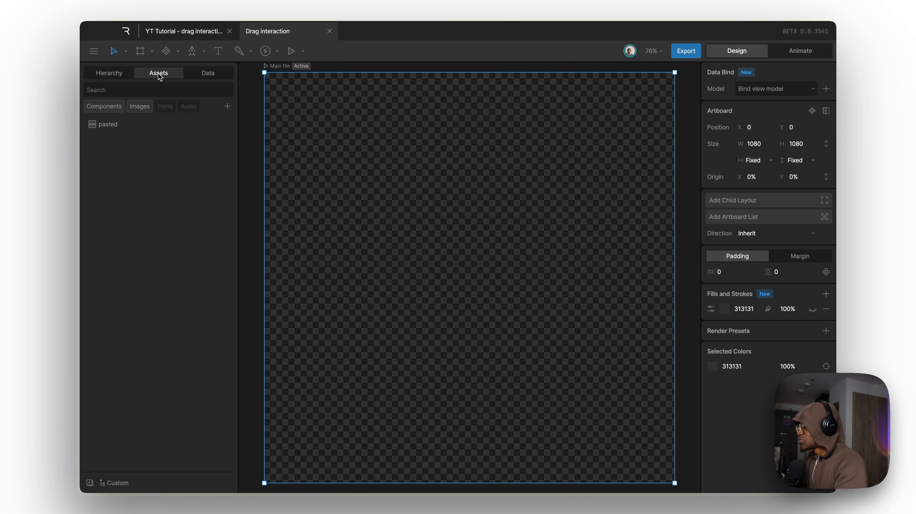
{"action": "left_click_drag", "start_coordinate": [105, 124], "coordinate": [397, 167]}
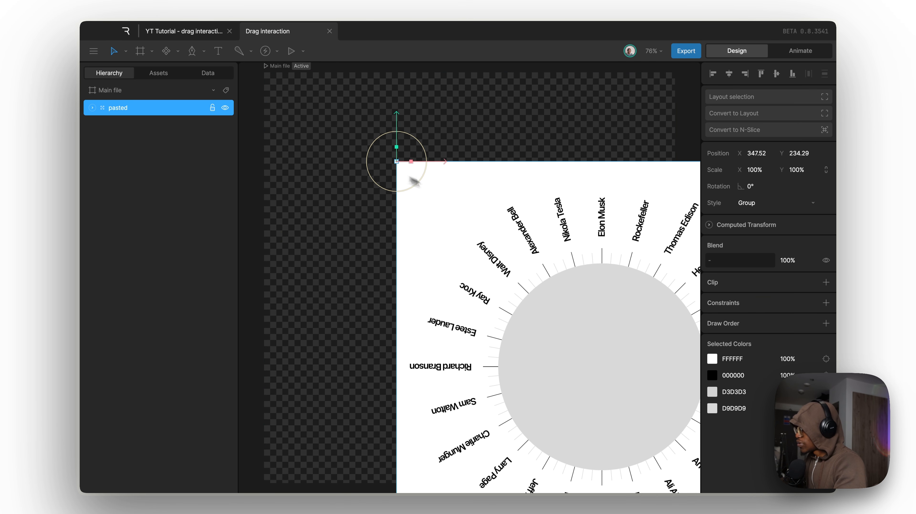
{"action": "left_click", "coordinate": [729, 73]}
{"action": "left_click", "coordinate": [777, 76]}
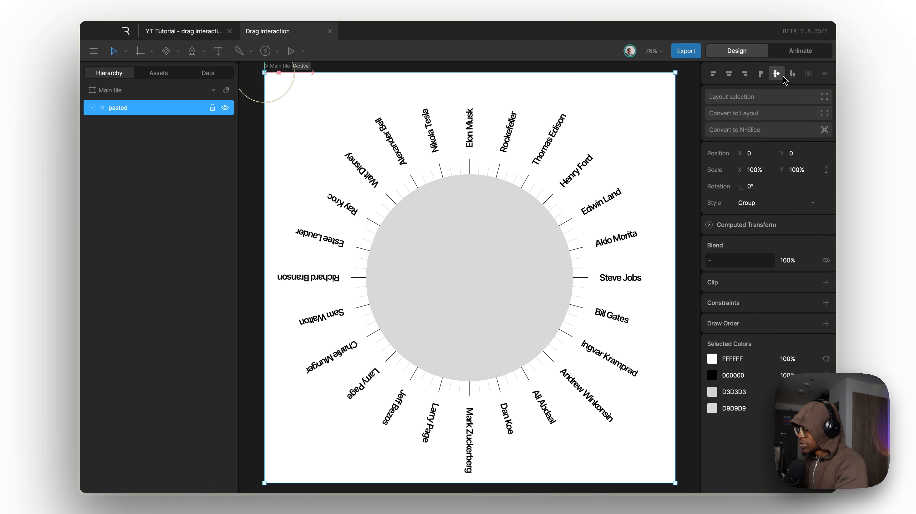
Examine the pasted group's inner group, clip0_21_291 shape and its path, toggling the visibility of the clip shape and path.
{"action": "left_click", "coordinate": [92, 107]}
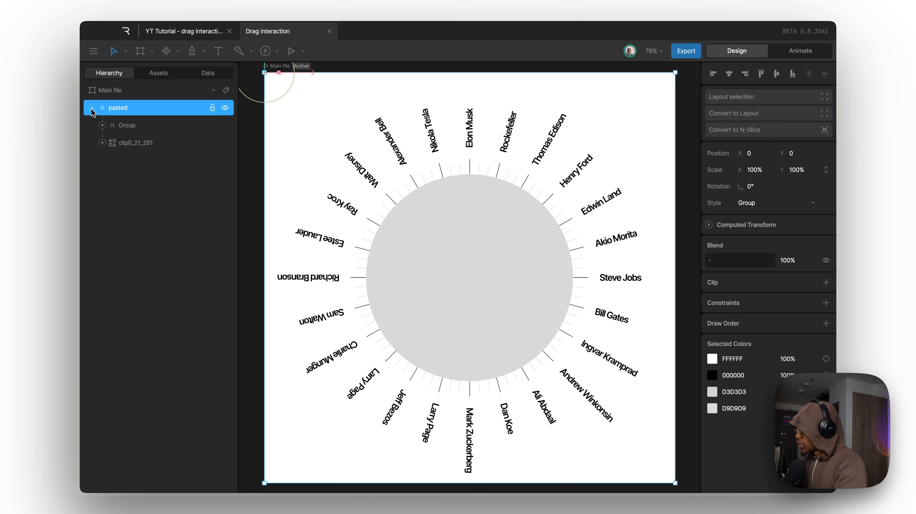
{"action": "left_click", "coordinate": [135, 143]}
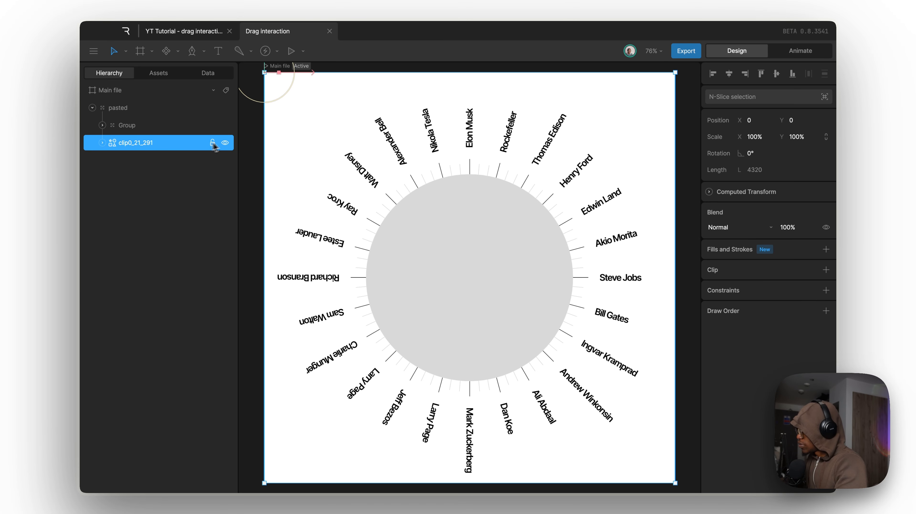
{"action": "left_click", "coordinate": [228, 144]}
{"action": "left_click", "coordinate": [228, 143]}
{"action": "left_click", "coordinate": [116, 161]}
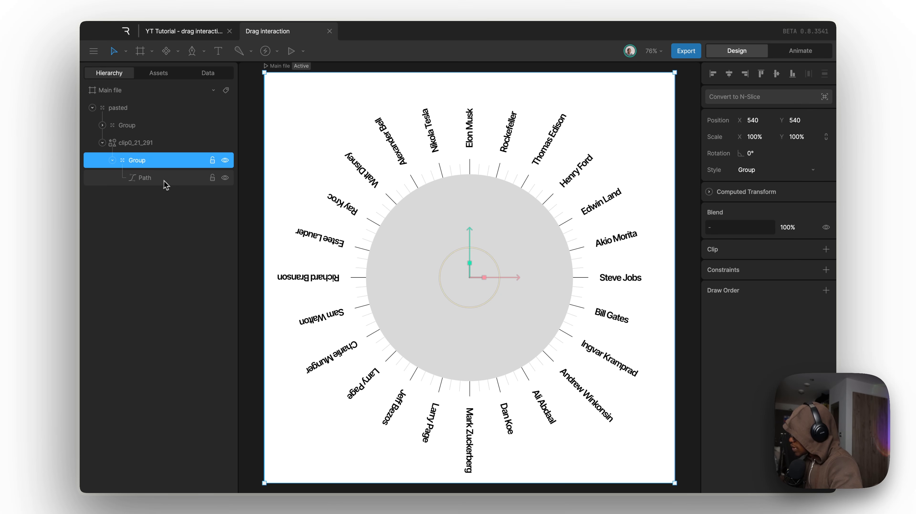
{"action": "left_click", "coordinate": [186, 180]}
{"action": "left_click", "coordinate": [225, 178]}
{"action": "left_click", "coordinate": [224, 178]}
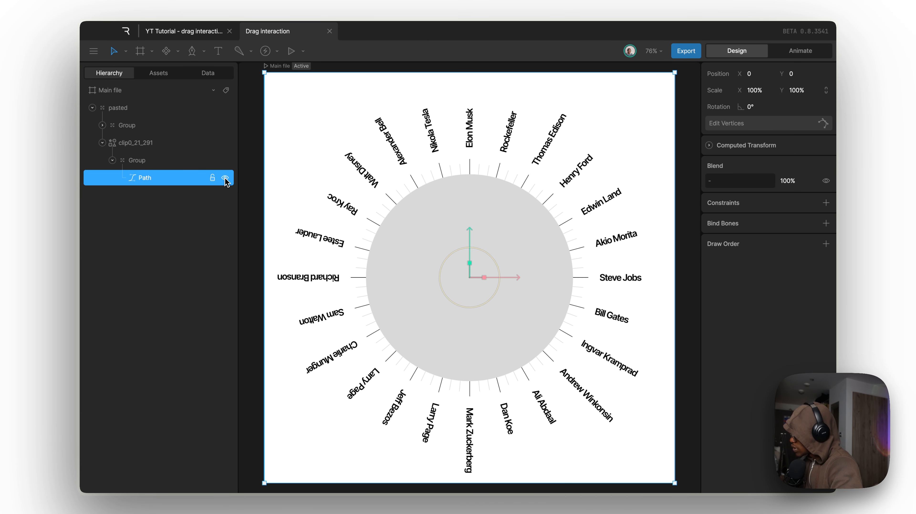
{"action": "left_click", "coordinate": [102, 144]}
{"action": "left_click", "coordinate": [103, 126]}
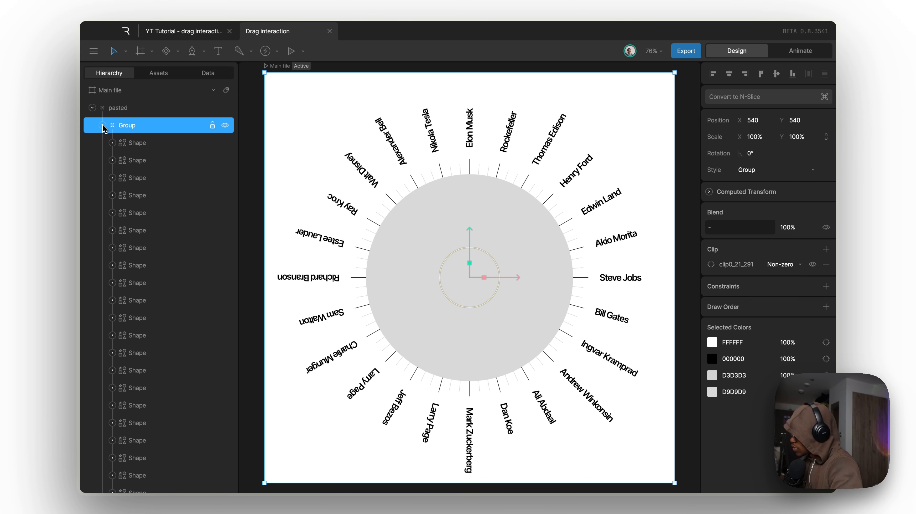
{"action": "left_click", "coordinate": [102, 125]}
{"action": "left_click", "coordinate": [119, 143]}
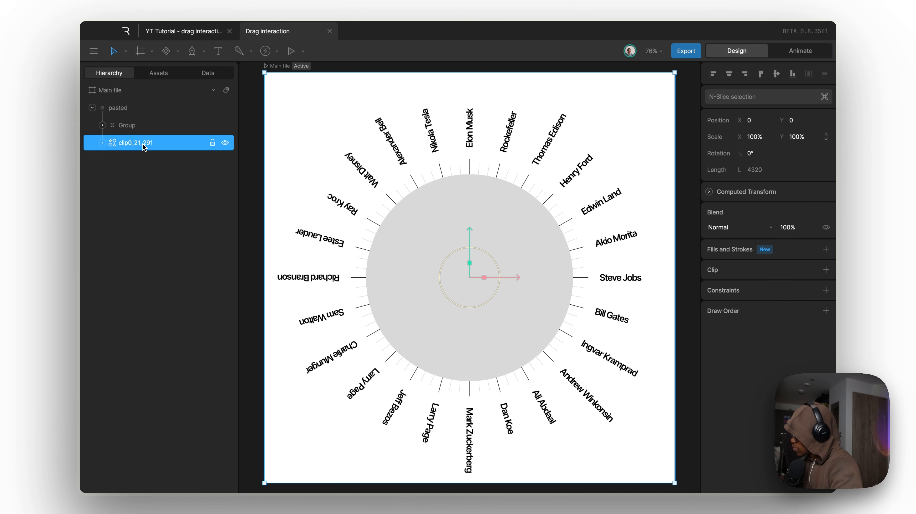
Toggle the visibility of clip0_21_291 and the inner Group to check how each affects the pasted artwork.
{"action": "left_click", "coordinate": [225, 143]}
{"action": "left_click", "coordinate": [225, 143]}
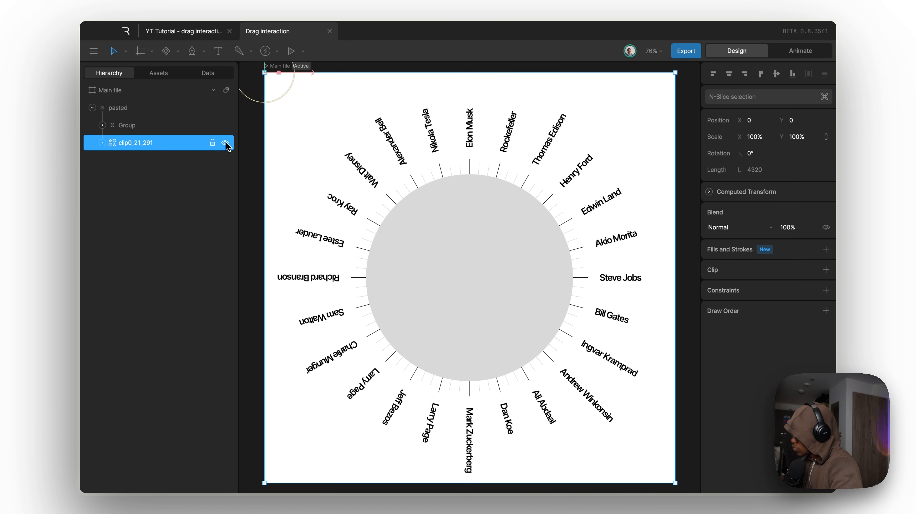
{"action": "left_click", "coordinate": [225, 125]}
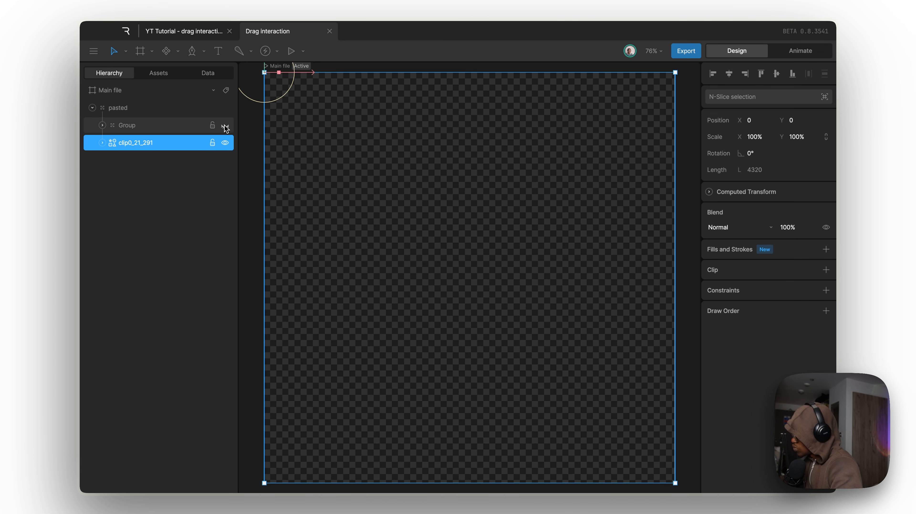
{"action": "left_click", "coordinate": [224, 125]}
{"action": "left_click", "coordinate": [224, 126]}
{"action": "left_click", "coordinate": [225, 125]}
{"action": "left_click", "coordinate": [149, 128]}
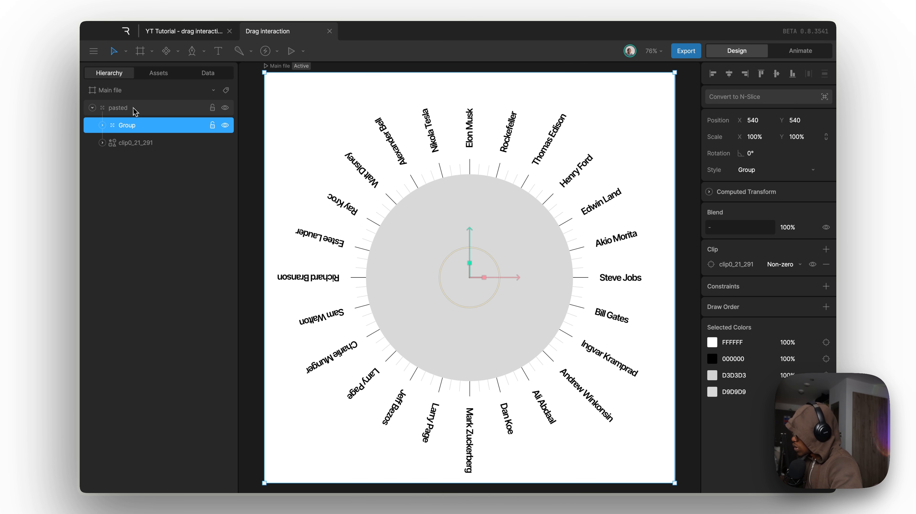
Delete the pasted group from the Main file artboard and remove its SVG from the file's assets.
{"action": "left_click", "coordinate": [133, 109]}
{"action": "key", "text": "BackSpace"}
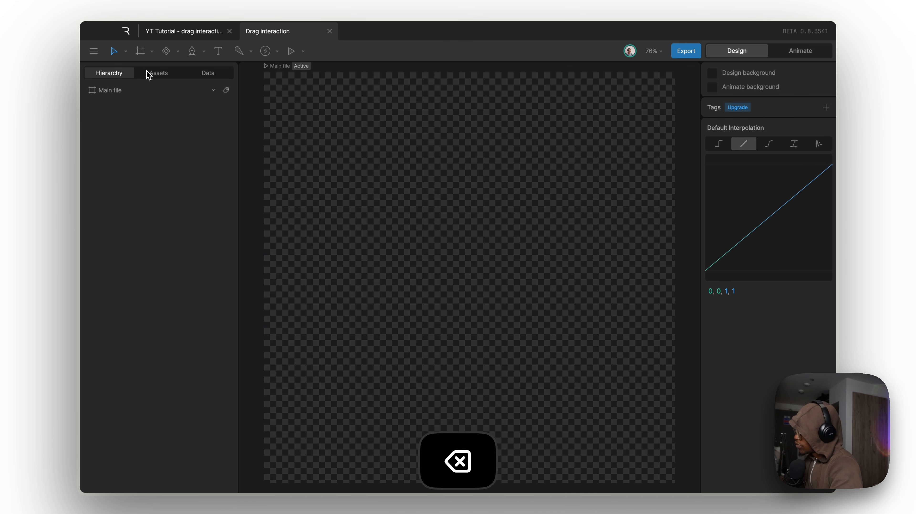
{"action": "left_click", "coordinate": [147, 73]}
{"action": "right_click", "coordinate": [145, 124]}
{"action": "left_click", "coordinate": [161, 148]}
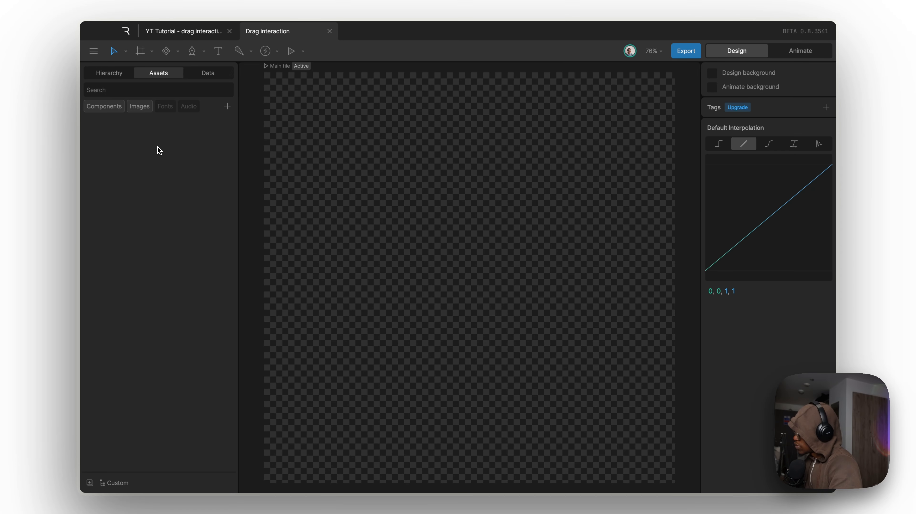
Switch to Figma, flatten the lines group in the Rive test frame, and name the flattened vector lines.
{"action": "key", "text": "ctrl+Left"}
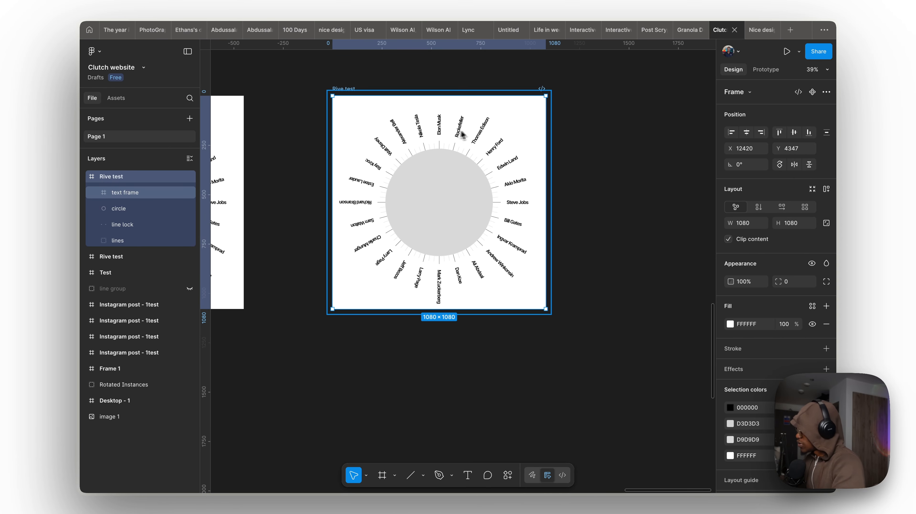
{"action": "left_click", "coordinate": [144, 226]}
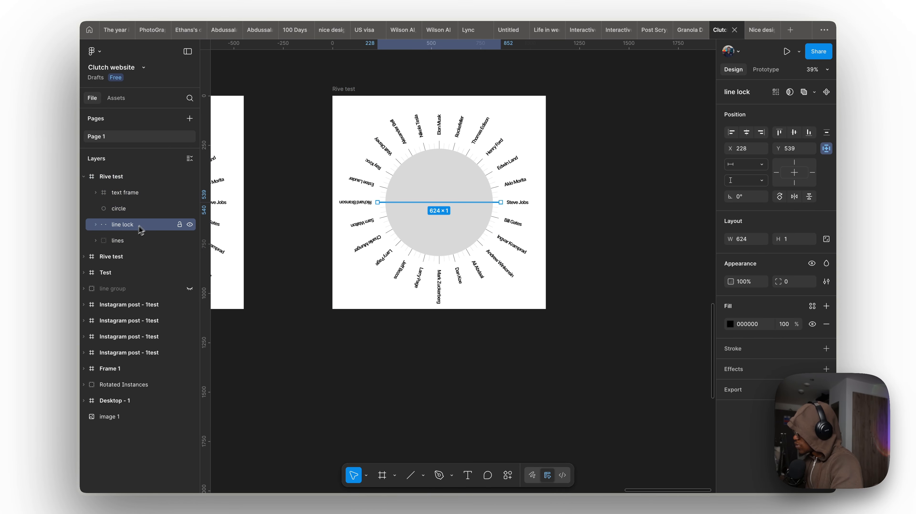
{"action": "left_click", "coordinate": [122, 239]}
{"action": "right_click", "coordinate": [121, 238]}
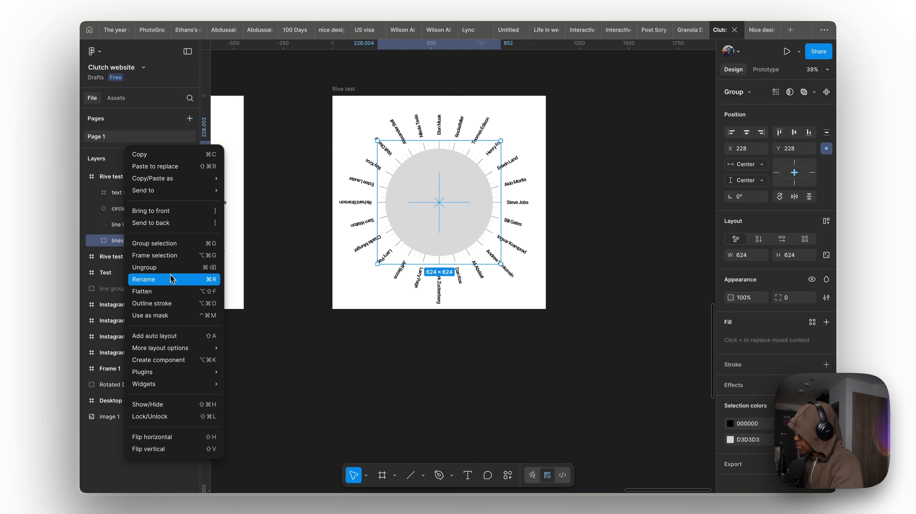
{"action": "left_click", "coordinate": [175, 293]}
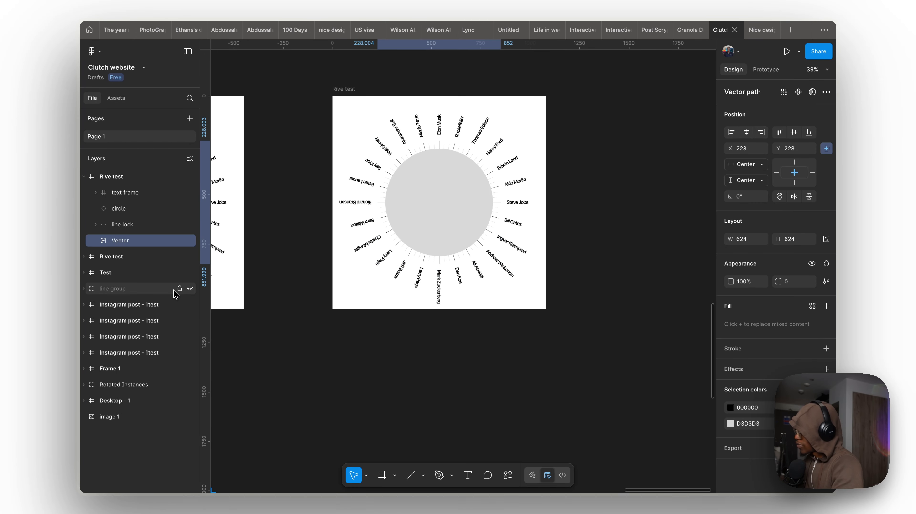
{"action": "double_click", "coordinate": [121, 241]}
{"action": "type", "text": "line"}
{"action": "key", "text": "Return"}
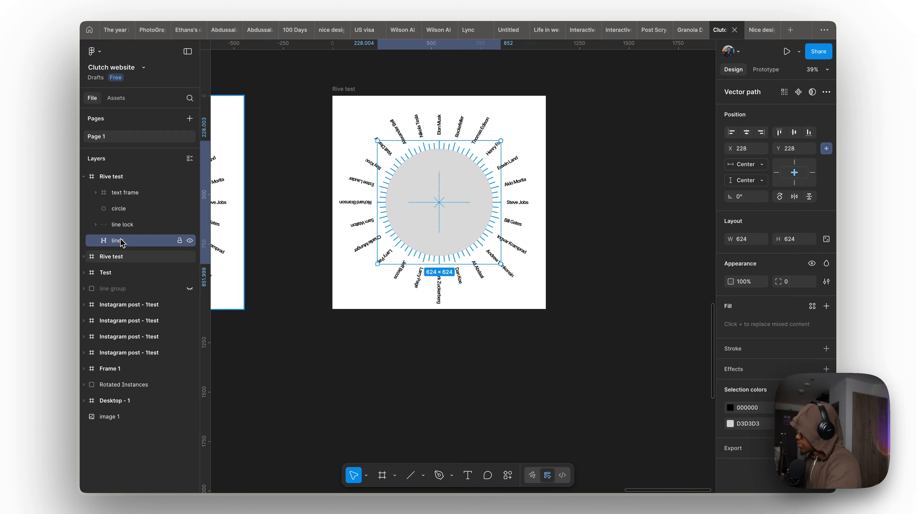
Copy the whole Rive test frame as SVG.
{"action": "left_click", "coordinate": [126, 176]}
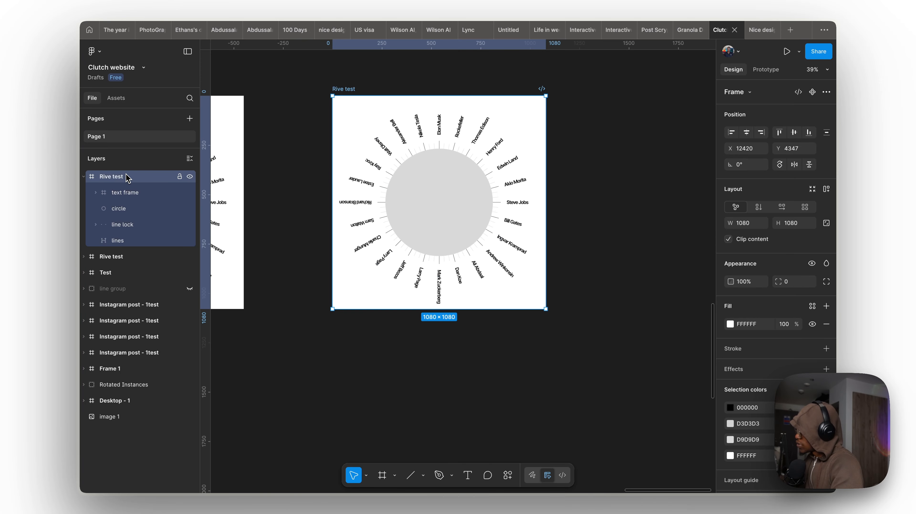
{"action": "right_click", "coordinate": [128, 177]}
{"action": "mouse_move", "coordinate": [189, 155]}
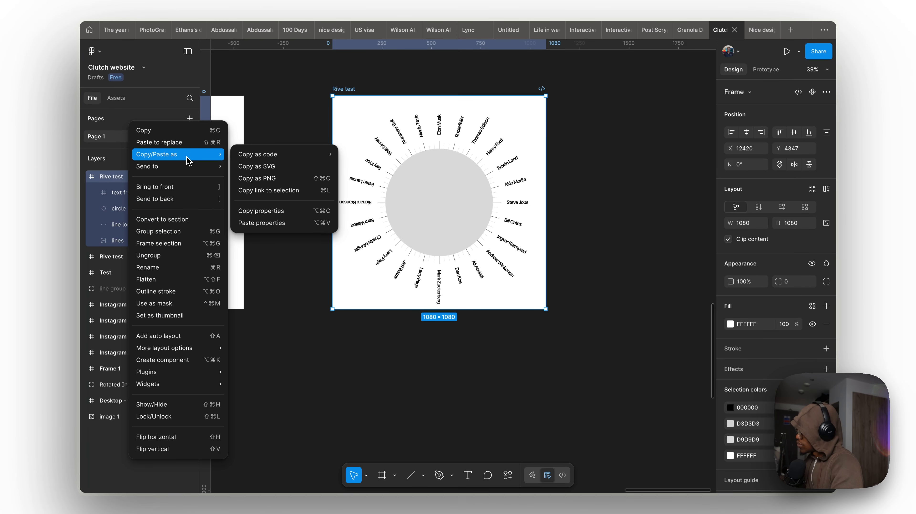
{"action": "left_click", "coordinate": [297, 168]}
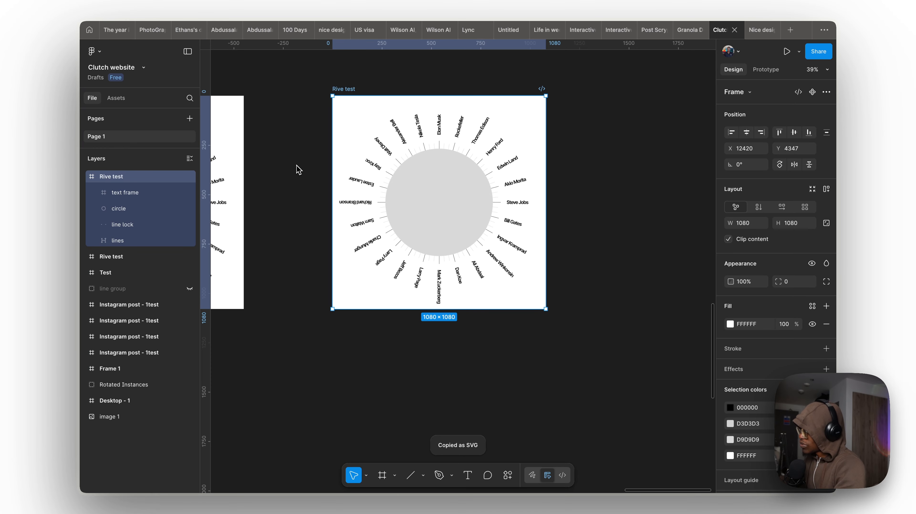
Switch to Rive, paste the SVG, place it on the Main file artboard, and align it to the artboard's left and top edges.
{"action": "key", "text": "ctrl+Right"}
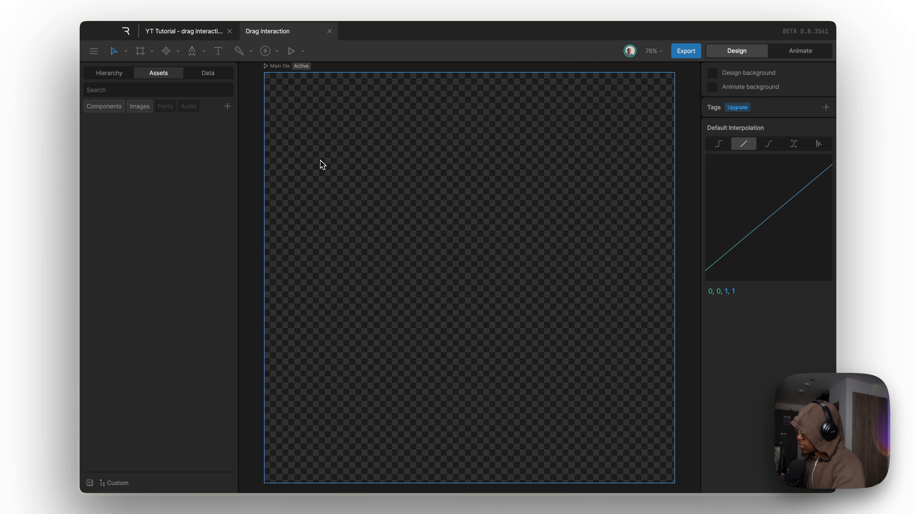
{"action": "key", "text": "super+v"}
{"action": "left_click_drag", "start_coordinate": [200, 124], "coordinate": [355, 186]}
{"action": "left_click", "coordinate": [713, 73]}
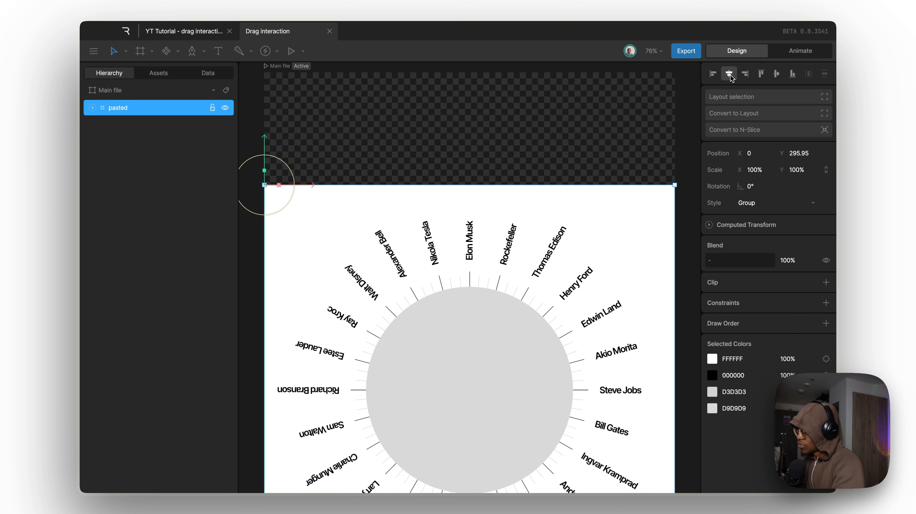
{"action": "left_click", "coordinate": [760, 73]}
Check the pasted group's clip0_21_291 shape by toggling its visibility, and delete the pasted group from the artboard.
{"action": "left_click", "coordinate": [92, 107]}
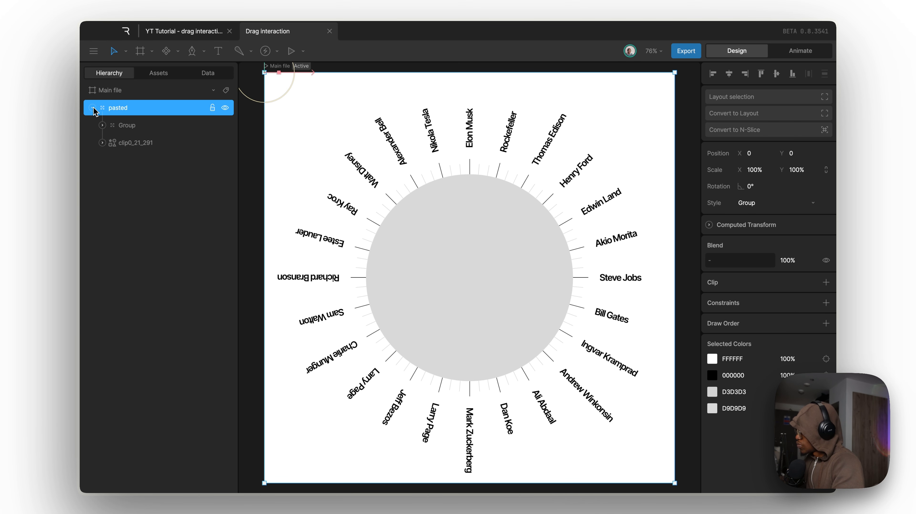
{"action": "left_click", "coordinate": [173, 144]}
{"action": "left_click", "coordinate": [225, 143]}
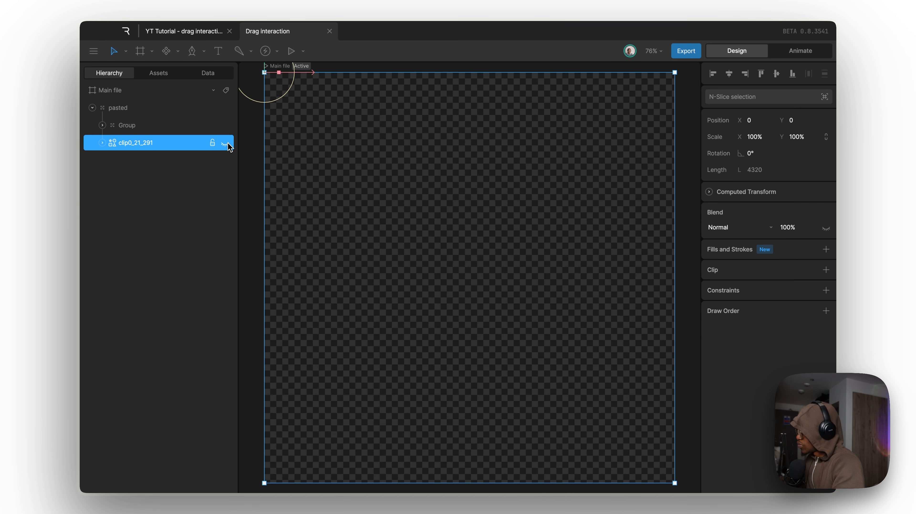
{"action": "left_click", "coordinate": [225, 143]}
{"action": "left_click", "coordinate": [119, 108]}
{"action": "key", "text": "BackSpace"}
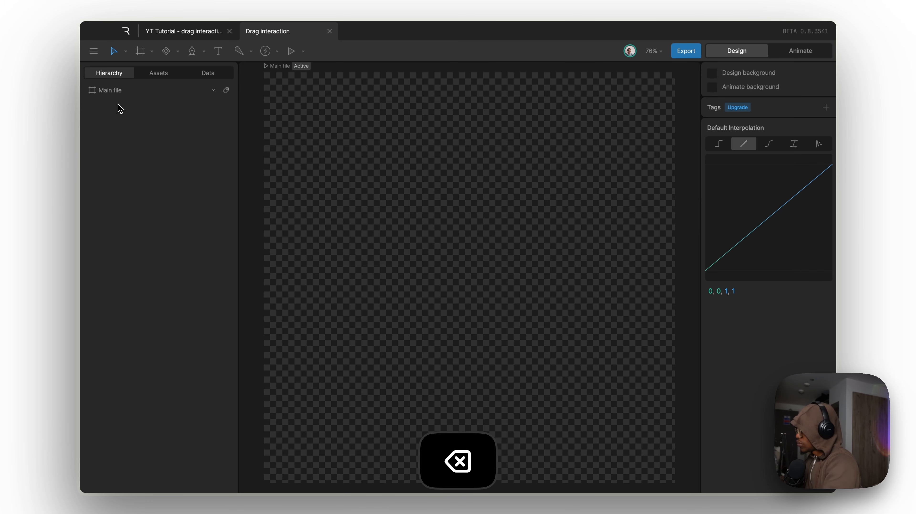
Delete the pasted image from the Drag interaction file's assets.
{"action": "left_click", "coordinate": [167, 76]}
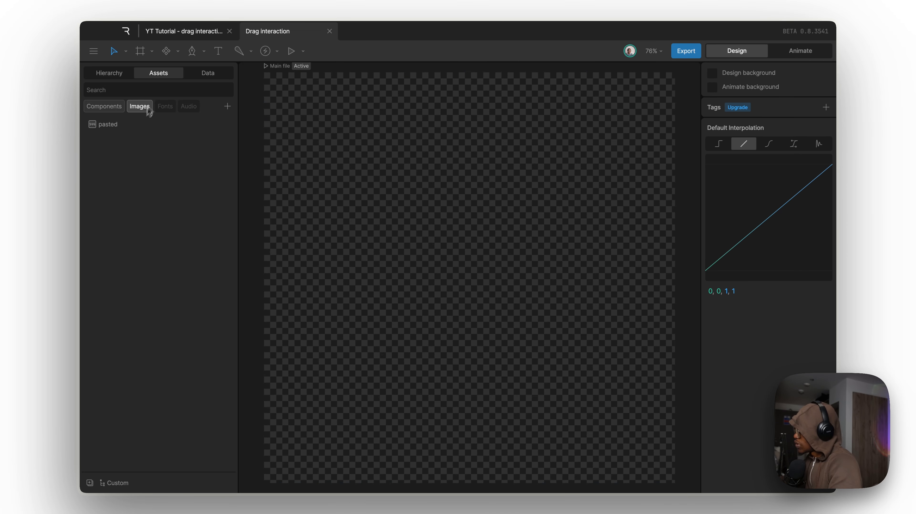
{"action": "right_click", "coordinate": [138, 125]}
{"action": "left_click", "coordinate": [173, 146]}
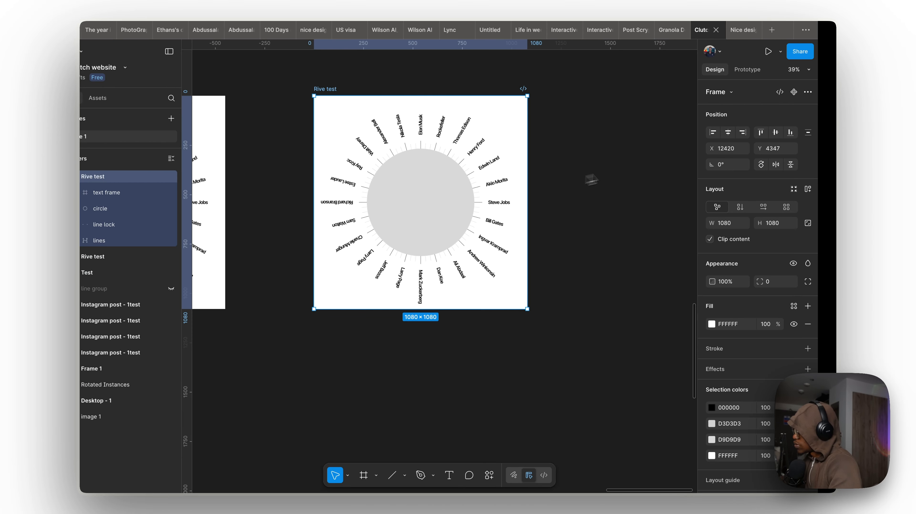
In Figma, examine the text frame, circle, line lock and lines layers of the Rive test frame, briefly hiding the text frame.
{"action": "left_click", "coordinate": [144, 192]}
{"action": "left_click", "coordinate": [190, 194]}
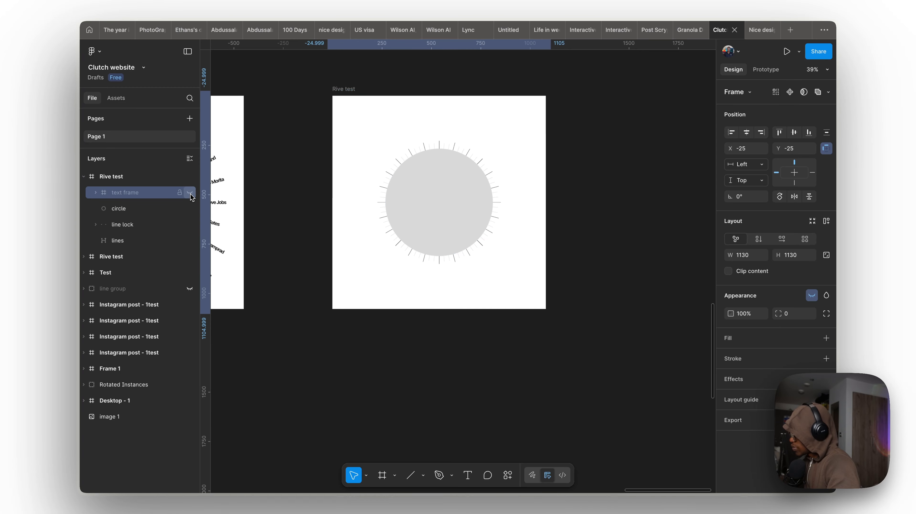
{"action": "left_click", "coordinate": [190, 193]}
{"action": "left_click", "coordinate": [126, 211]}
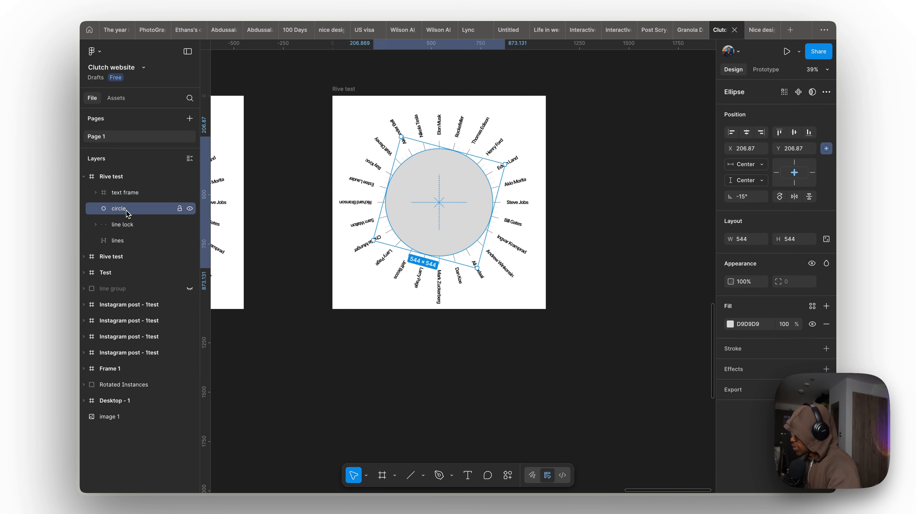
{"action": "left_click", "coordinate": [149, 227]}
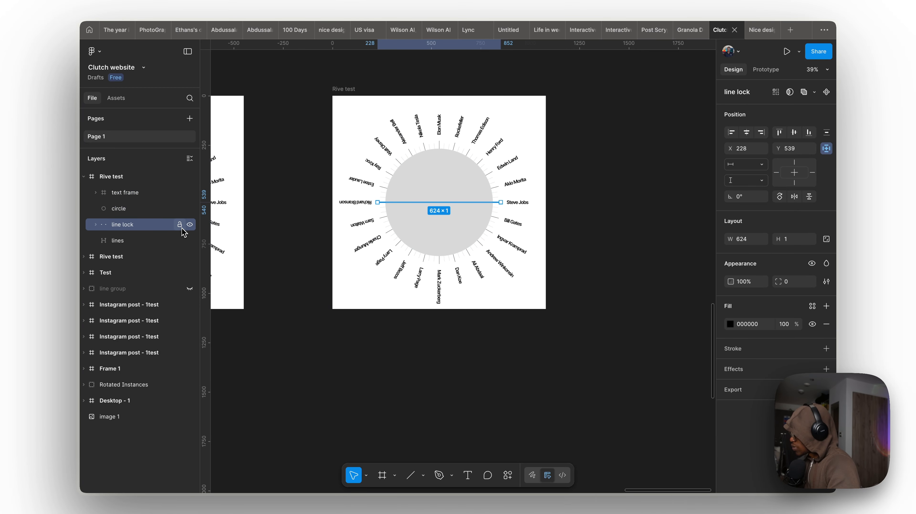
{"action": "left_click", "coordinate": [140, 244]}
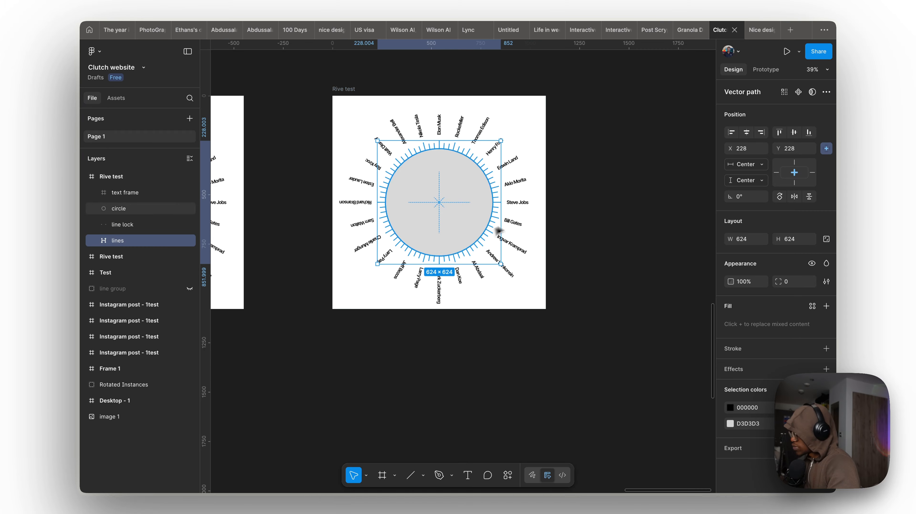
{"action": "scroll", "coordinate": [472, 155], "scroll_direction": "up", "scroll_amount": 6}
{"action": "scroll", "coordinate": [496, 139], "scroll_direction": "up", "scroll_amount": 4}
{"action": "scroll", "coordinate": [499, 154], "scroll_direction": "down", "scroll_amount": 7}
{"action": "left_click", "coordinate": [639, 135]}
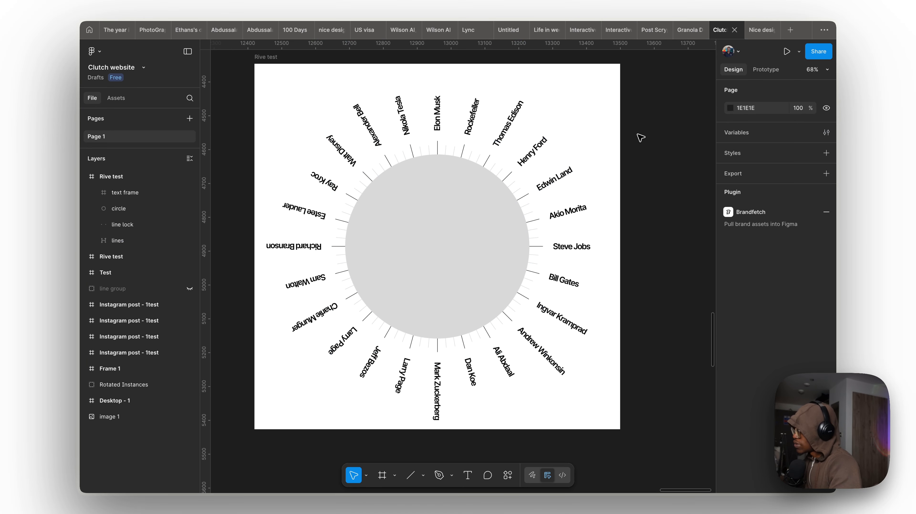
{"action": "scroll", "coordinate": [359, 179], "scroll_direction": "down", "scroll_amount": 5}
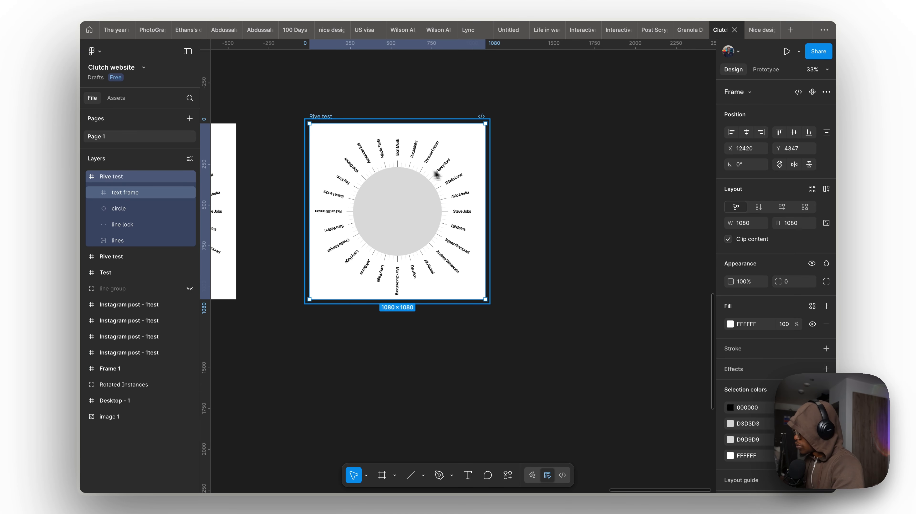
Review the text frame, line lock and lines layers again, checking how the dial looks without the names.
{"action": "left_click", "coordinate": [90, 196]}
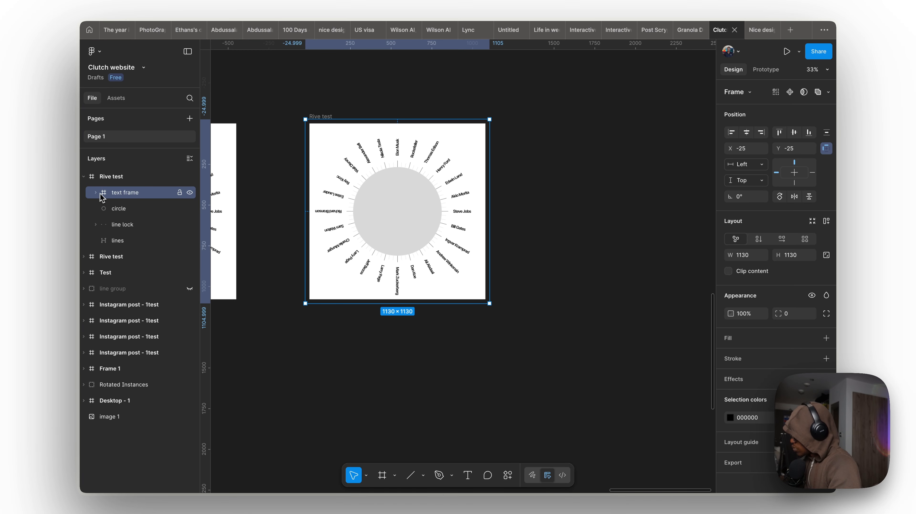
{"action": "key", "text": "shift+2"}
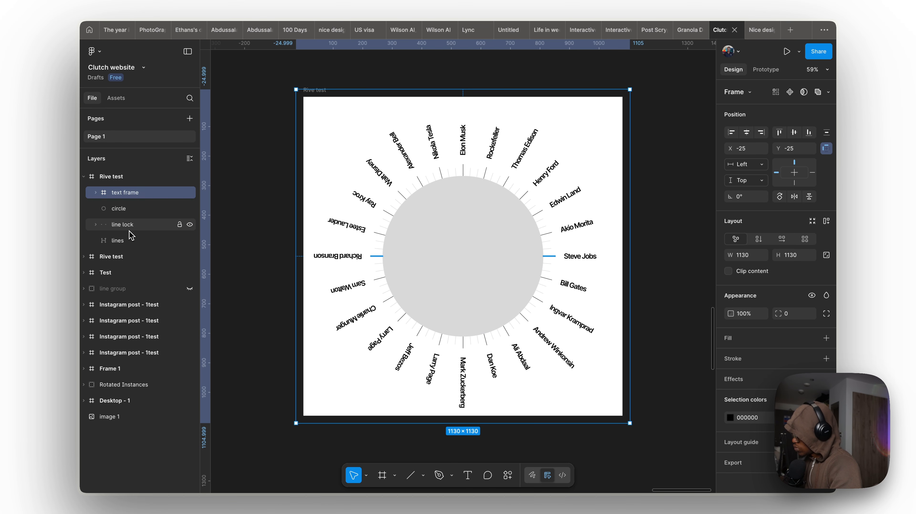
{"action": "left_click", "coordinate": [145, 226]}
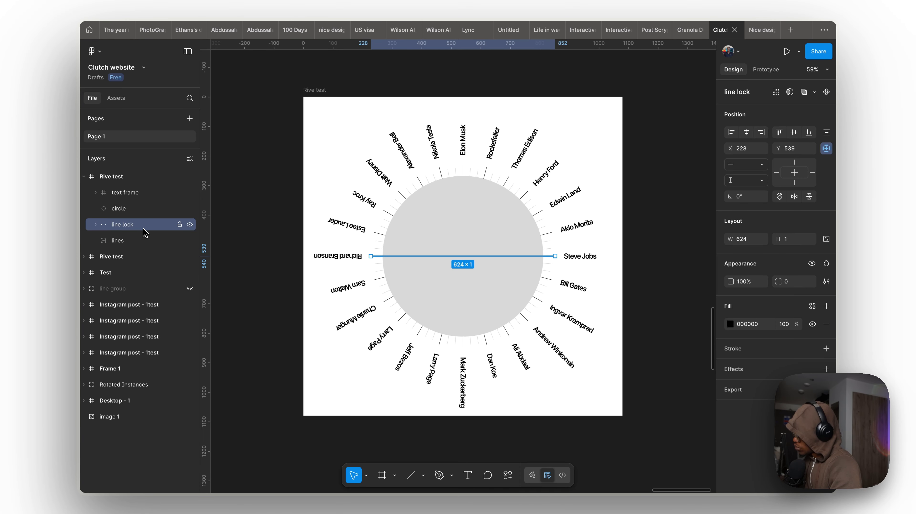
{"action": "left_click", "coordinate": [147, 242]}
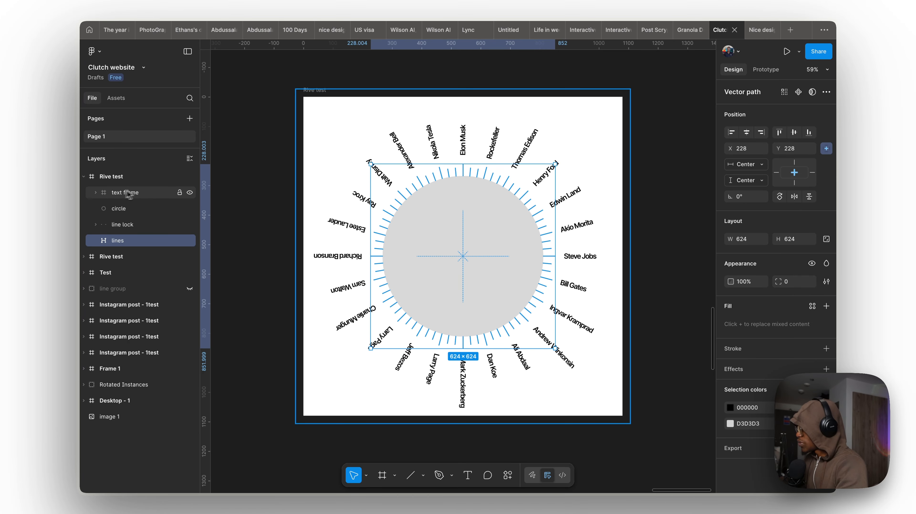
{"action": "left_click", "coordinate": [101, 192]}
{"action": "left_click", "coordinate": [101, 192]}
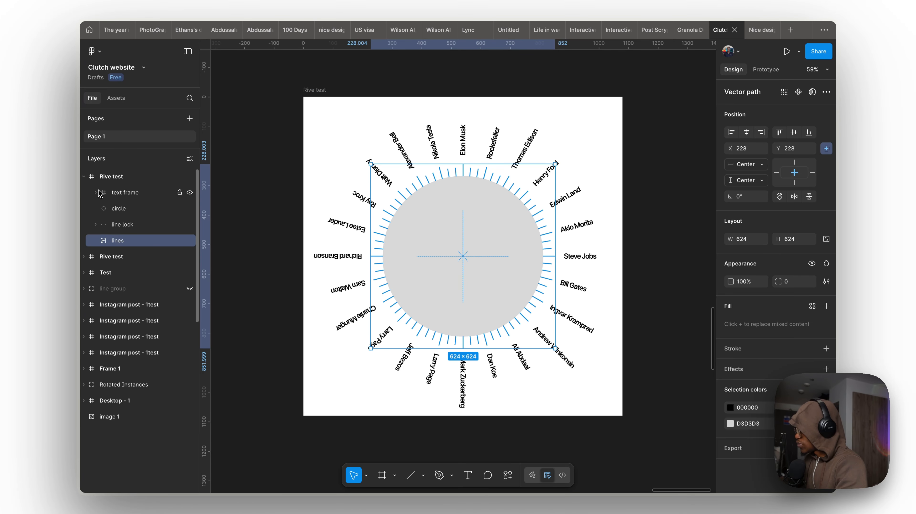
{"action": "left_click", "coordinate": [134, 196]}
{"action": "left_click", "coordinate": [189, 193]}
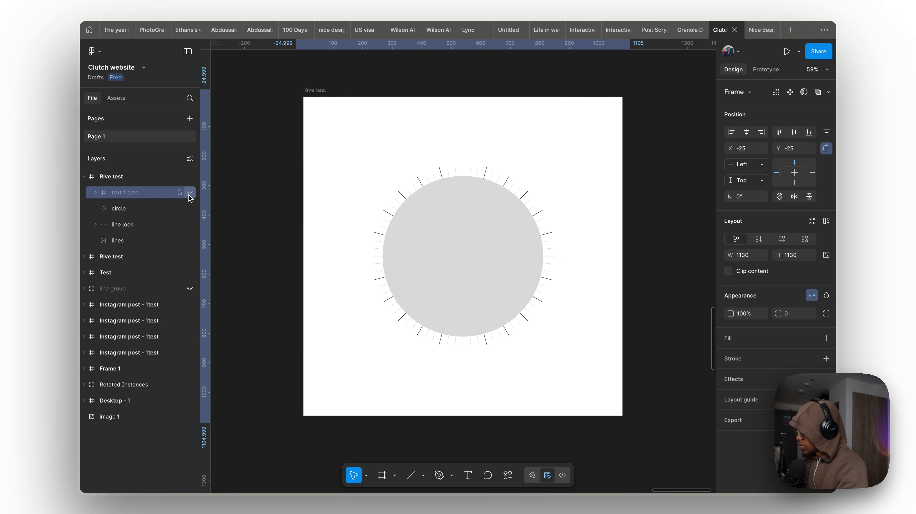
{"action": "left_click", "coordinate": [190, 193]}
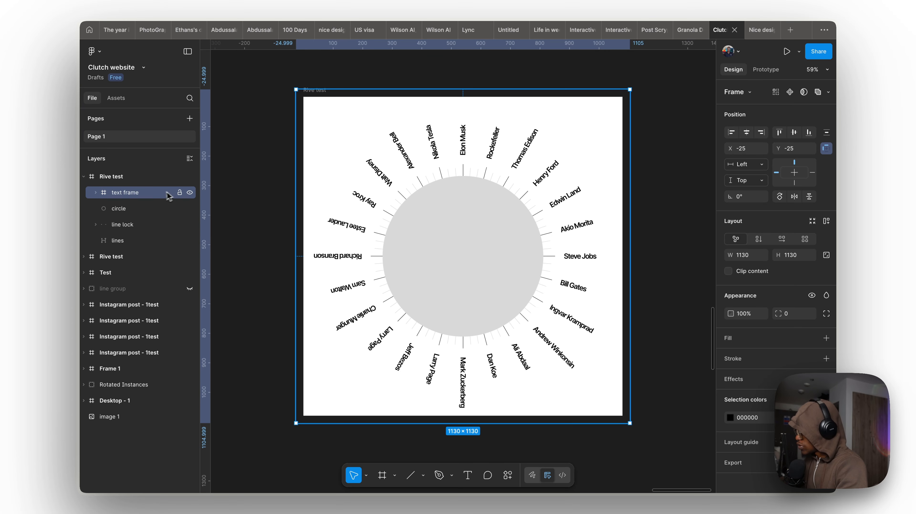
Move the text frame out of the Rive test frame onto the canvas as a separate frame and hide it.
{"action": "key", "text": "super+x"}
{"action": "left_click", "coordinate": [139, 177]}
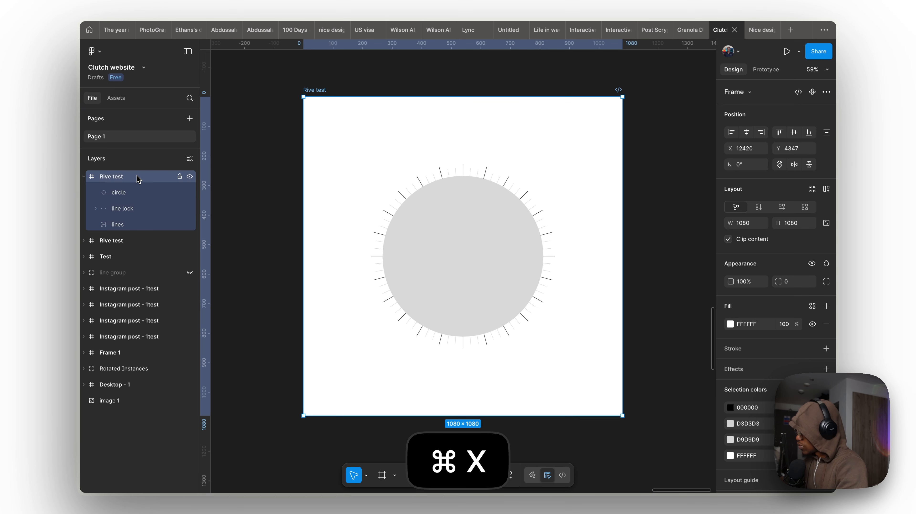
{"action": "right_click", "coordinate": [139, 177]}
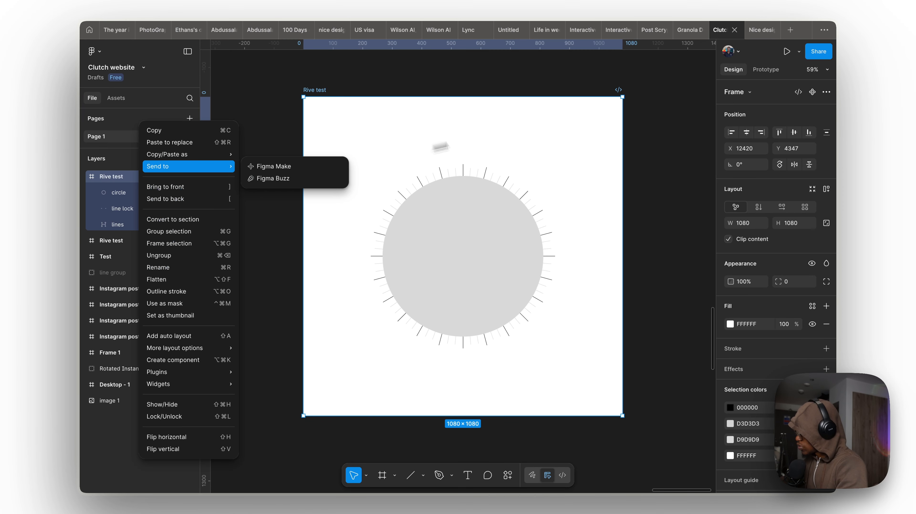
{"action": "left_click", "coordinate": [578, 147]}
{"action": "key", "text": "super+v"}
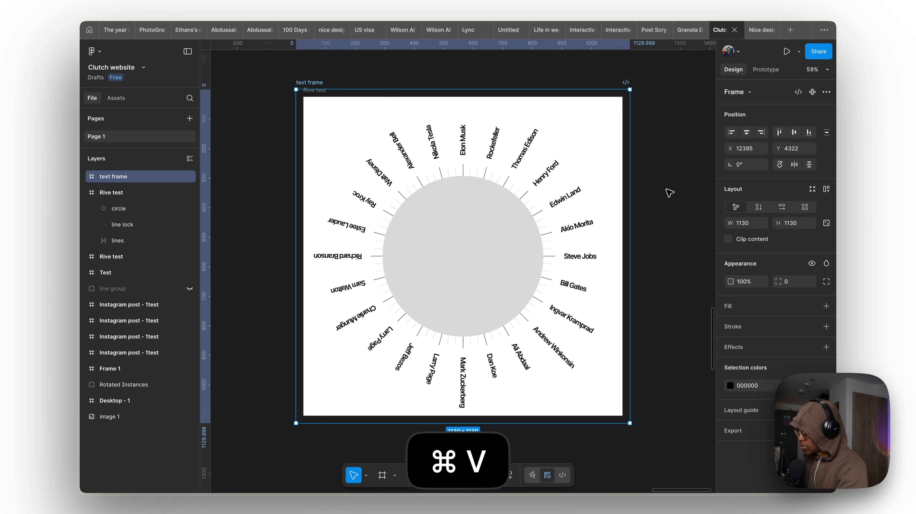
{"action": "left_click", "coordinate": [189, 176]}
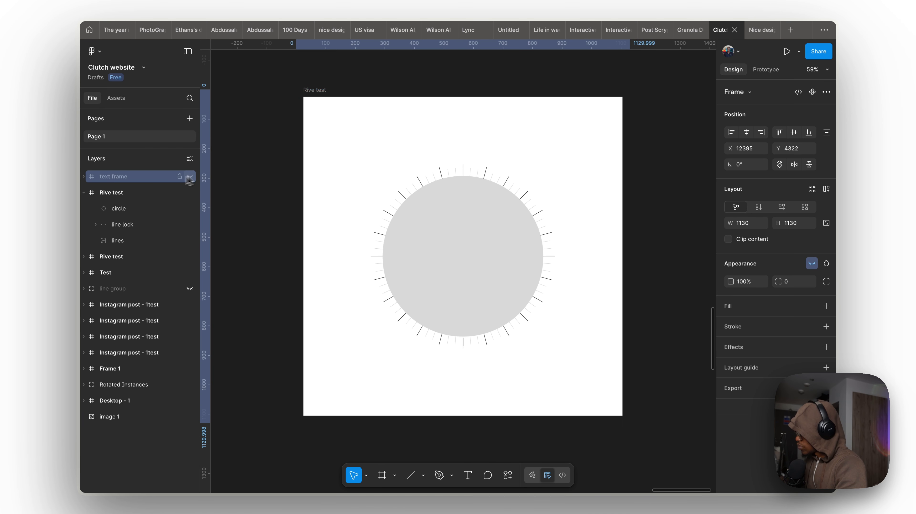
Copy the Rive test frame as SVG.
{"action": "left_click", "coordinate": [125, 195]}
{"action": "right_click", "coordinate": [125, 195]}
{"action": "mouse_move", "coordinate": [157, 167]}
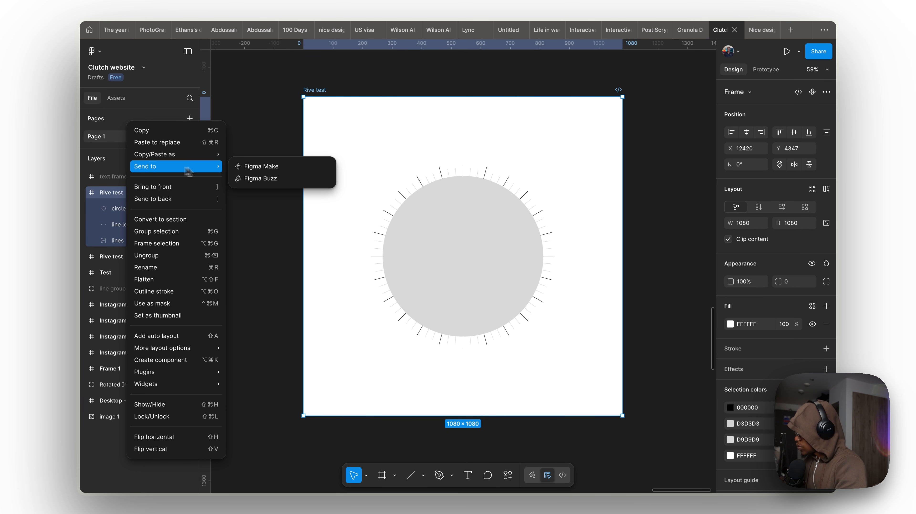
{"action": "mouse_move", "coordinate": [196, 154]}
{"action": "left_click", "coordinate": [266, 170]}
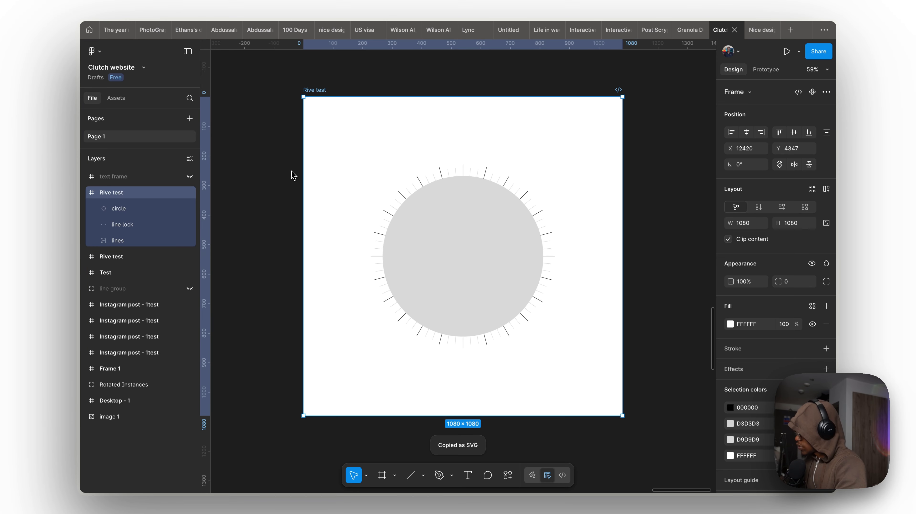
Switch to Rive, paste the SVG and centre it horizontally and vertically on the Main file artboard.
{"action": "key", "text": "ctrl+Right"}
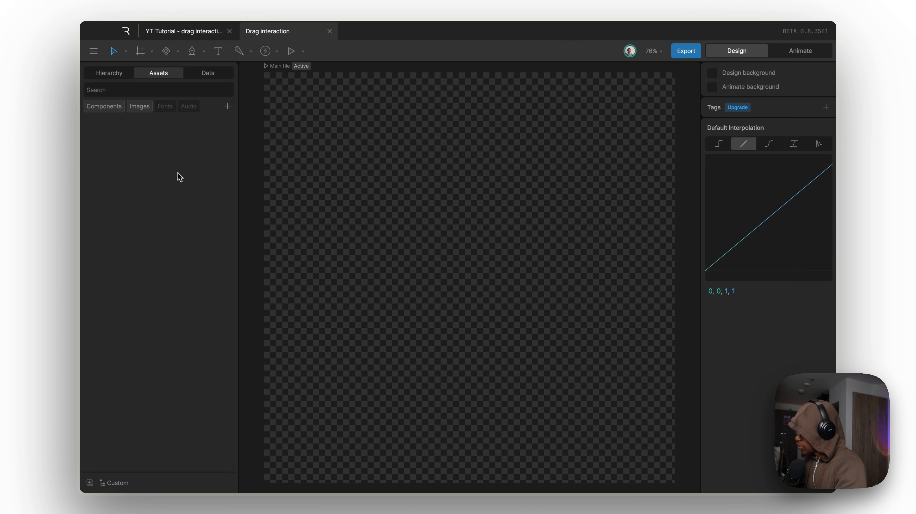
{"action": "key", "text": "super+v"}
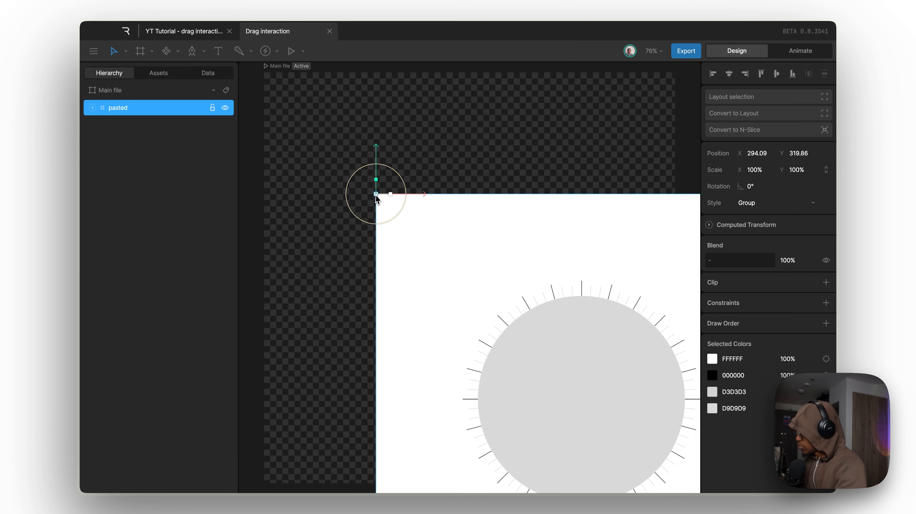
{"action": "left_click", "coordinate": [729, 74]}
{"action": "left_click", "coordinate": [775, 75]}
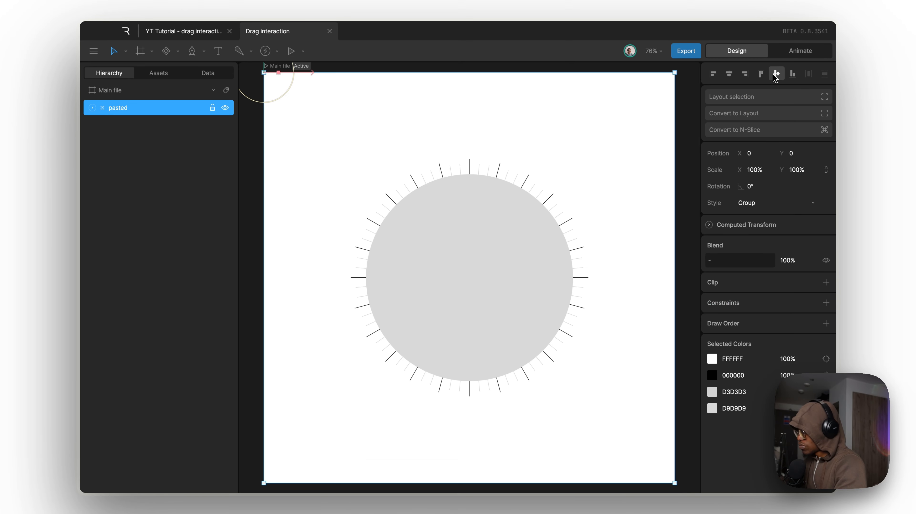
Expand the pasted group and examine its Ellipse and Shape layers.
{"action": "left_click", "coordinate": [93, 108]}
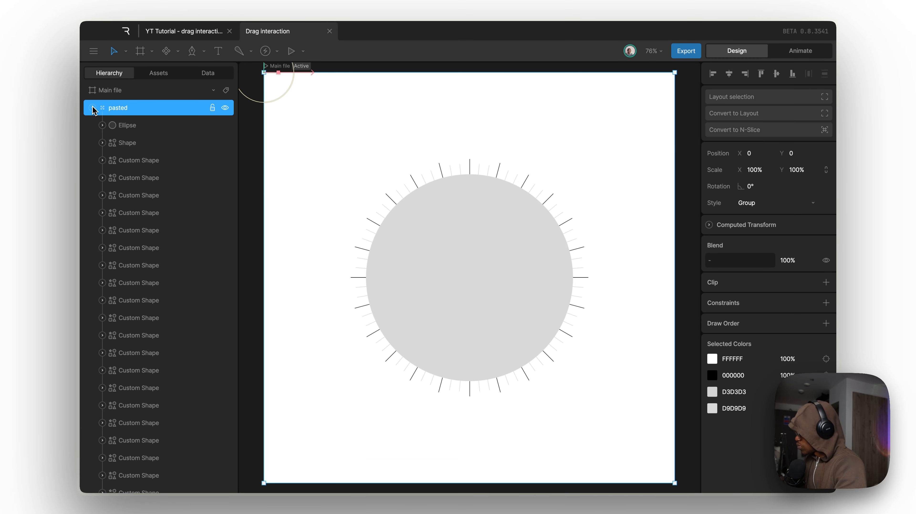
{"action": "left_click", "coordinate": [139, 132]}
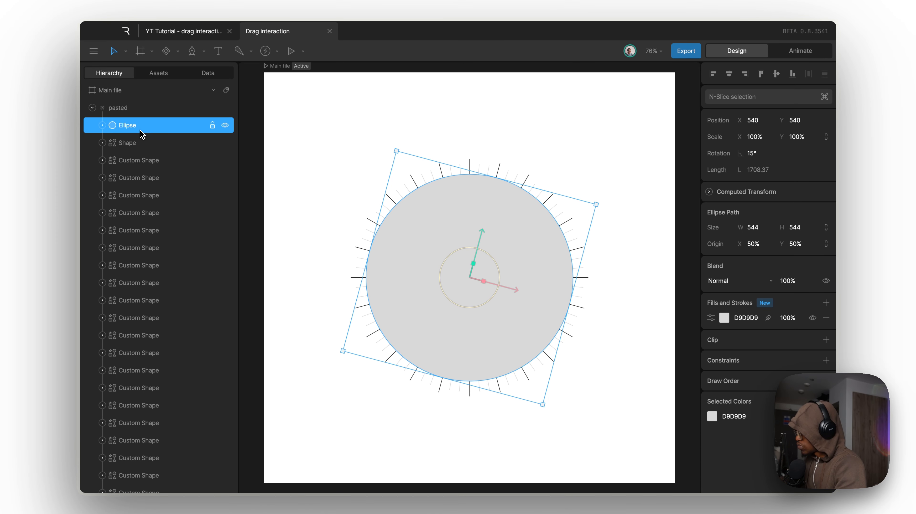
{"action": "left_click", "coordinate": [141, 143]}
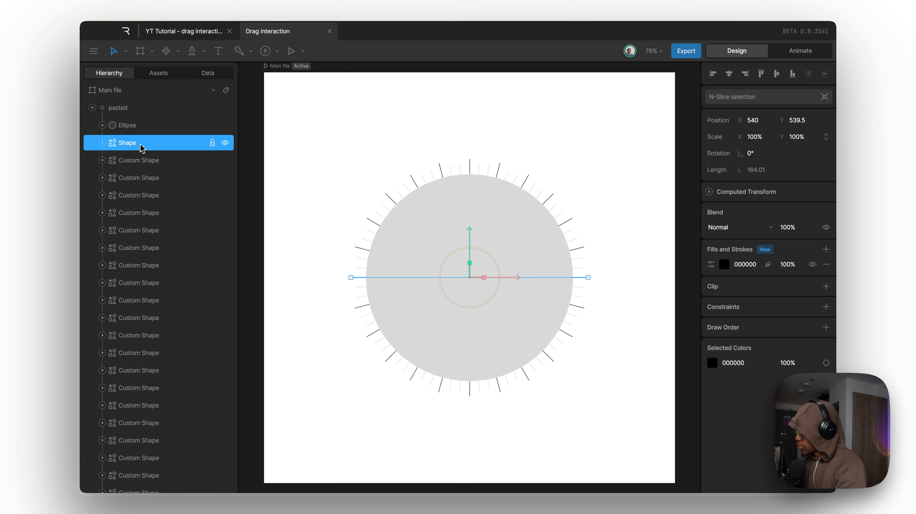
Group all the Custom Shape layers inside the pasted group and name the group line.
{"action": "left_click", "coordinate": [144, 165]}
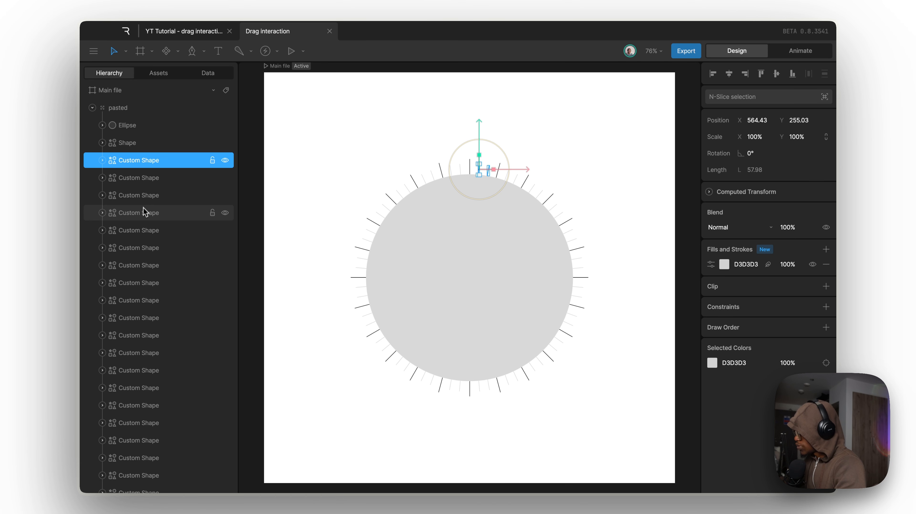
{"action": "scroll", "coordinate": [144, 235], "scroll_direction": "down", "scroll_amount": 5}
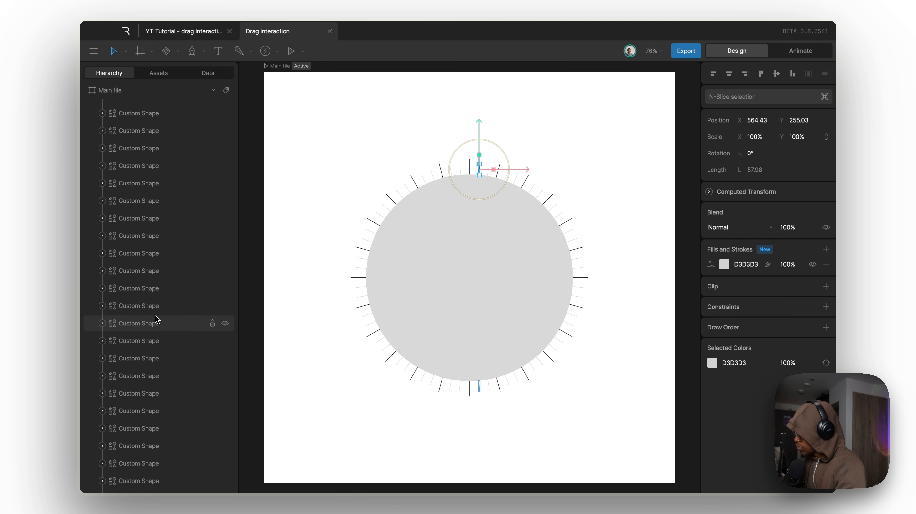
{"action": "scroll", "coordinate": [155, 323], "scroll_direction": "down", "scroll_amount": 10}
{"action": "left_click", "coordinate": [175, 484], "text": "shift"}
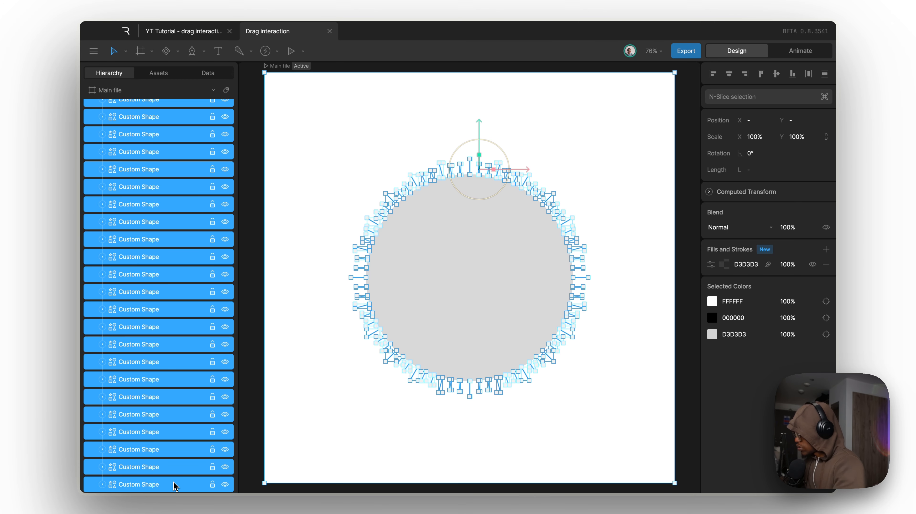
{"action": "key", "text": "super+g"}
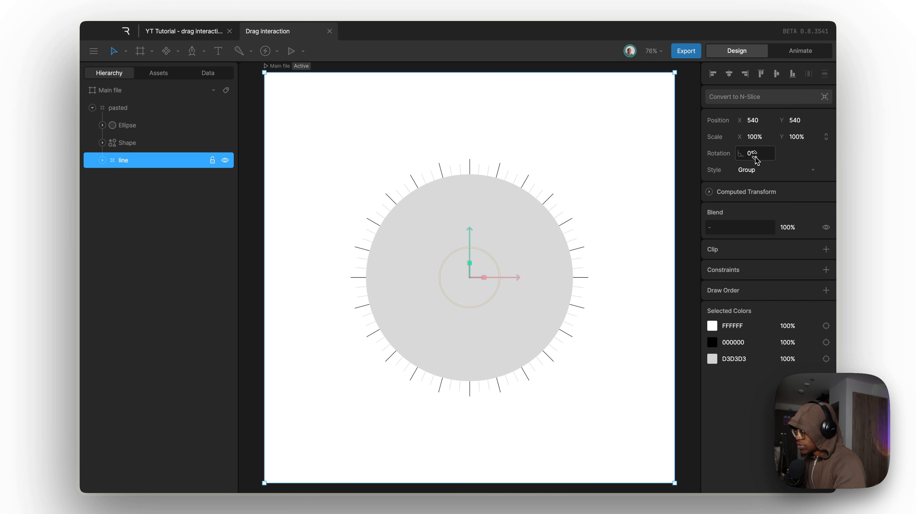
Test the line group's pivot by rotating it to about 0.691°, and try to undo the rotation.
{"action": "mouse_move", "coordinate": [755, 155]}
{"action": "left_mouse_down"}
{"action": "mouse_move", "coordinate": [758, 145]}
{"action": "mouse_move", "coordinate": [758, 155]}
{"action": "left_mouse_up"}
{"action": "key", "text": "super+z"}
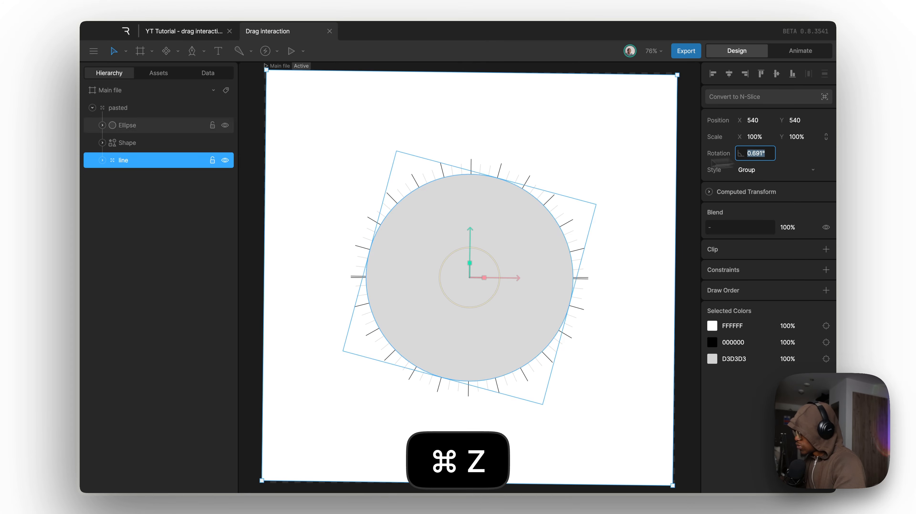
Hide the white background shape at the end of the line group and rename it bg.
{"action": "left_click", "coordinate": [102, 161]}
{"action": "scroll", "coordinate": [149, 236], "scroll_direction": "down", "scroll_amount": 3}
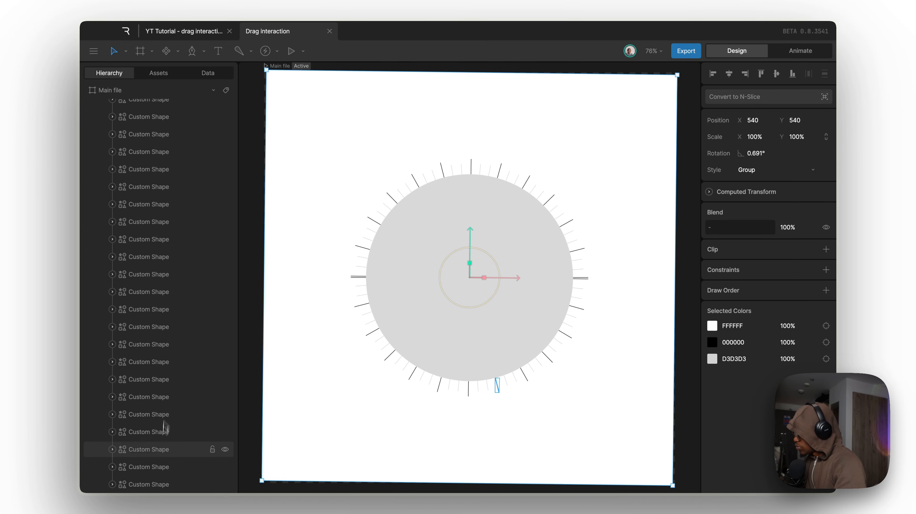
{"action": "left_click", "coordinate": [159, 484]}
{"action": "left_click", "coordinate": [226, 485]}
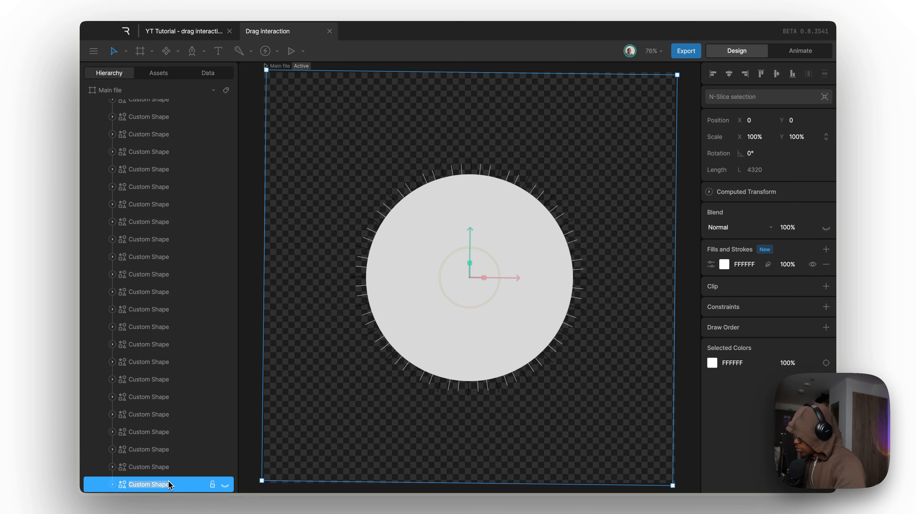
{"action": "type", "text": "bg"}
{"action": "key", "text": "Return"}
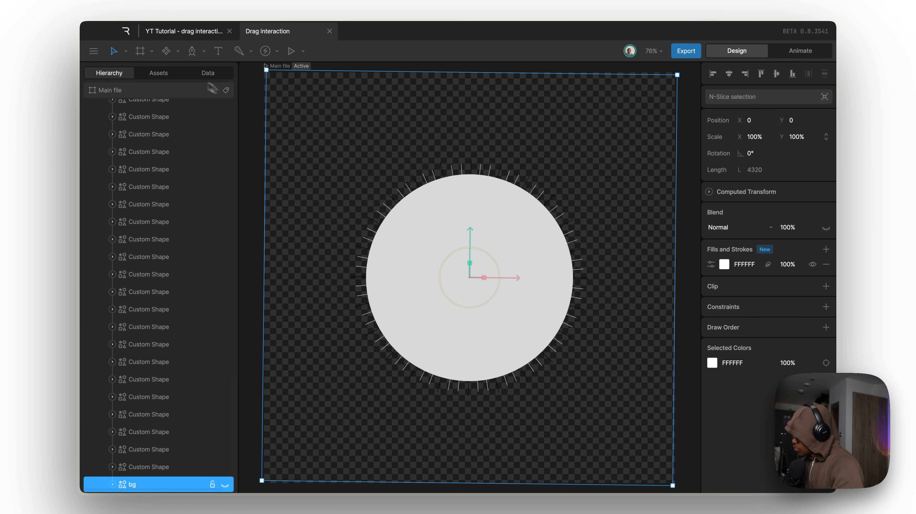
Move the bg layer out of the line group to just beneath Ellipse, and collapse the line group.
{"action": "scroll", "coordinate": [144, 432], "scroll_direction": "right", "scroll_amount": 2}
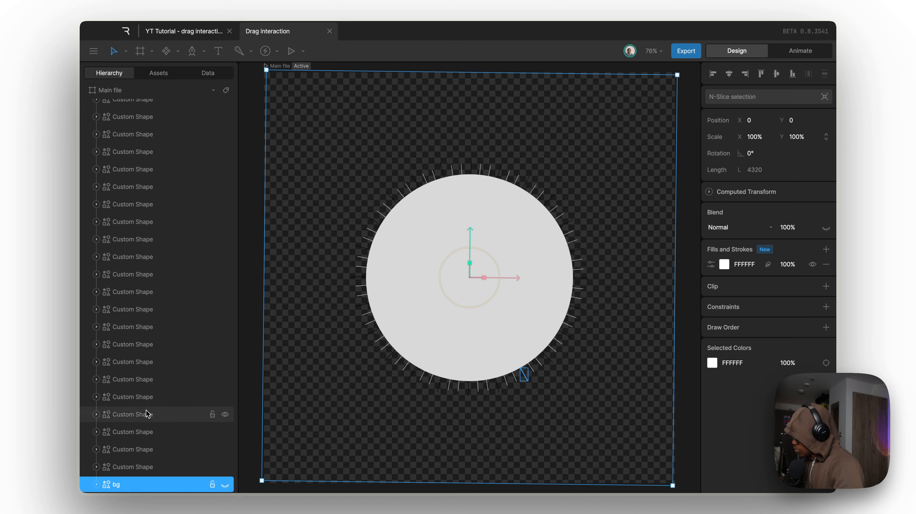
{"action": "left_click_drag", "start_coordinate": [158, 481], "coordinate": [145, 139]}
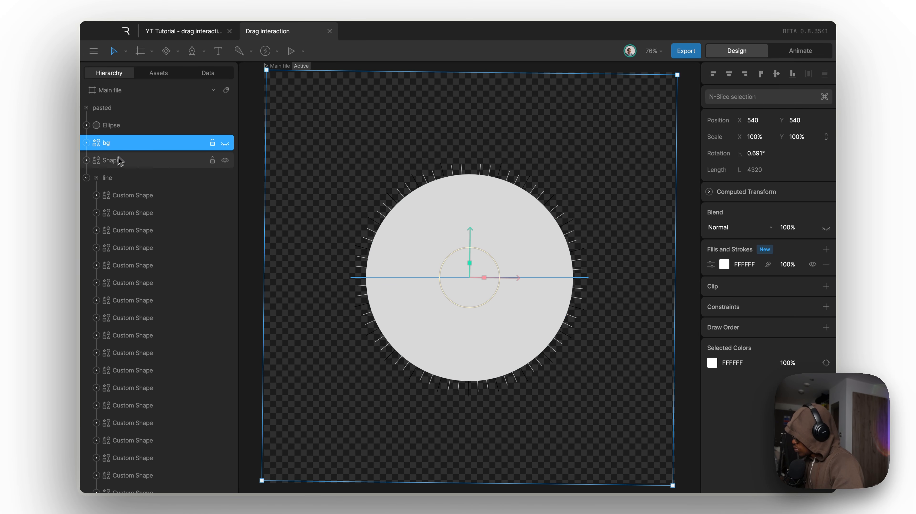
{"action": "left_click", "coordinate": [92, 178]}
{"action": "left_click", "coordinate": [86, 178]}
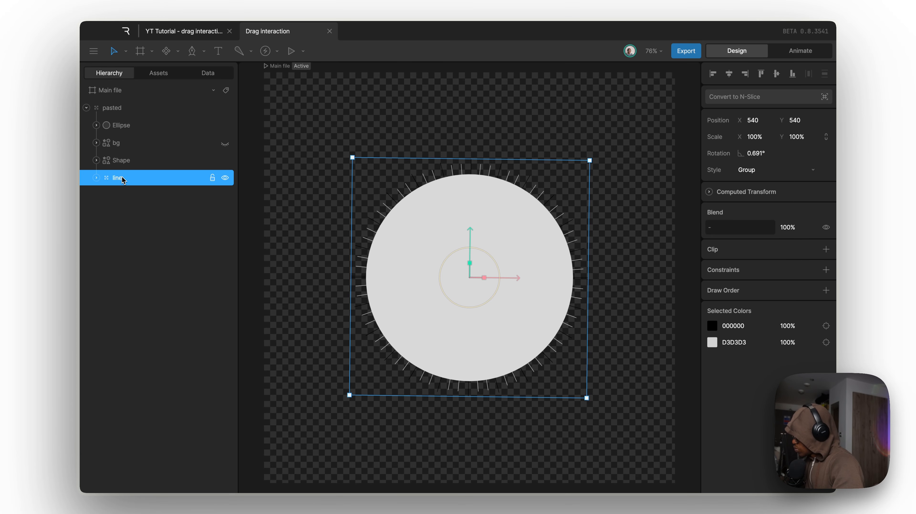
Reorder the line group above the bg layer and make the bg layer visible again.
{"action": "left_click_drag", "start_coordinate": [122, 179], "coordinate": [126, 142]}
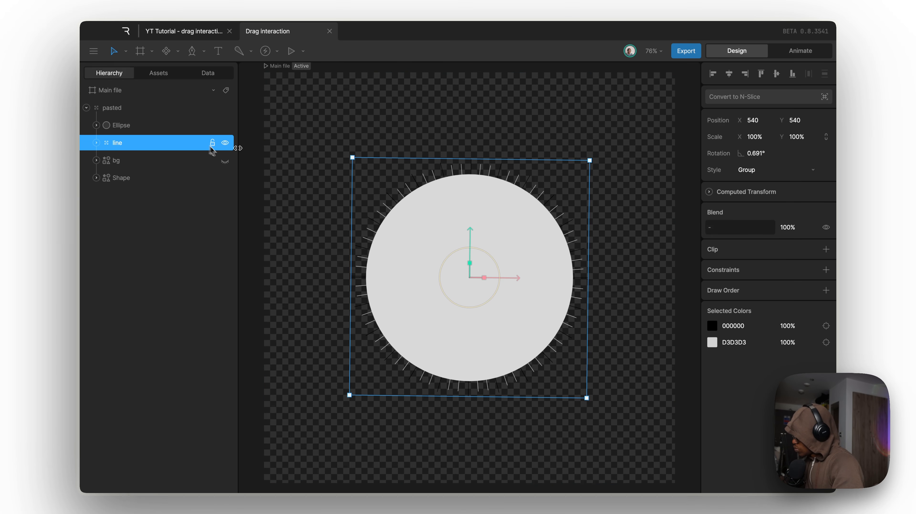
{"action": "left_click", "coordinate": [225, 163]}
{"action": "left_click", "coordinate": [170, 166]}
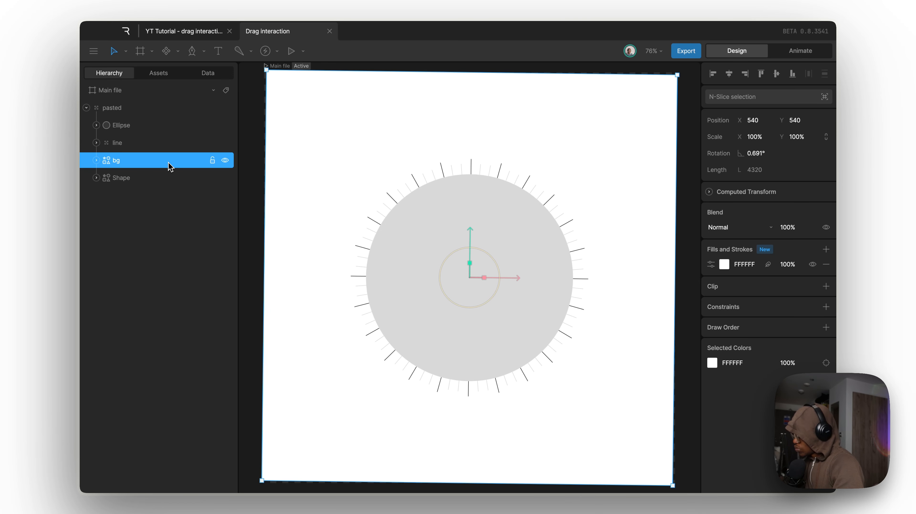
Reset the line group's rotation to 0°, testing its pivot with a slight rotation before setting it back to 0°.
{"action": "left_click", "coordinate": [166, 150]}
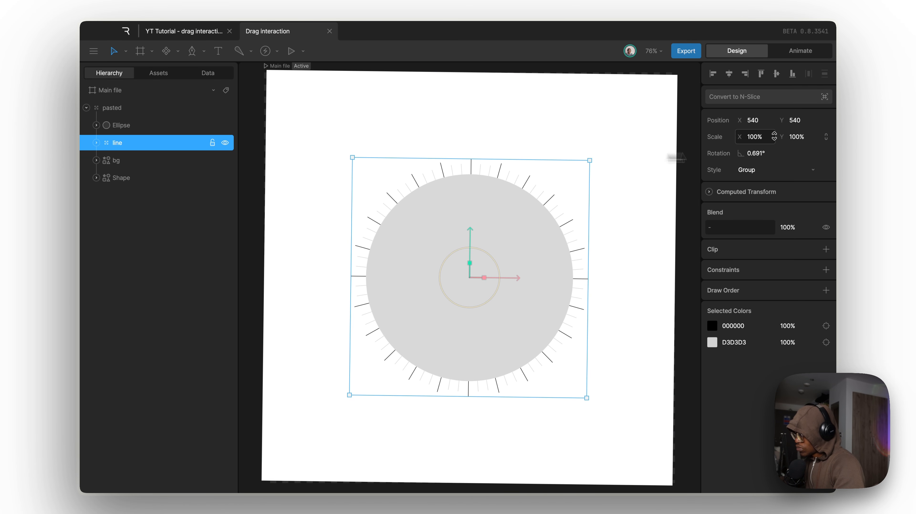
{"action": "left_click", "coordinate": [763, 155]}
{"action": "type", "text": "0"}
{"action": "key", "text": "Return"}
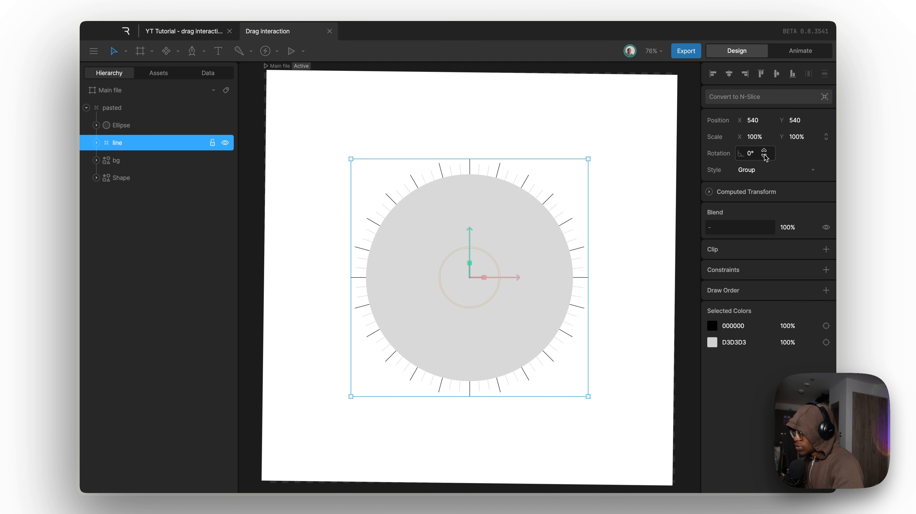
{"action": "left_click_drag", "start_coordinate": [764, 158], "coordinate": [767, 160]}
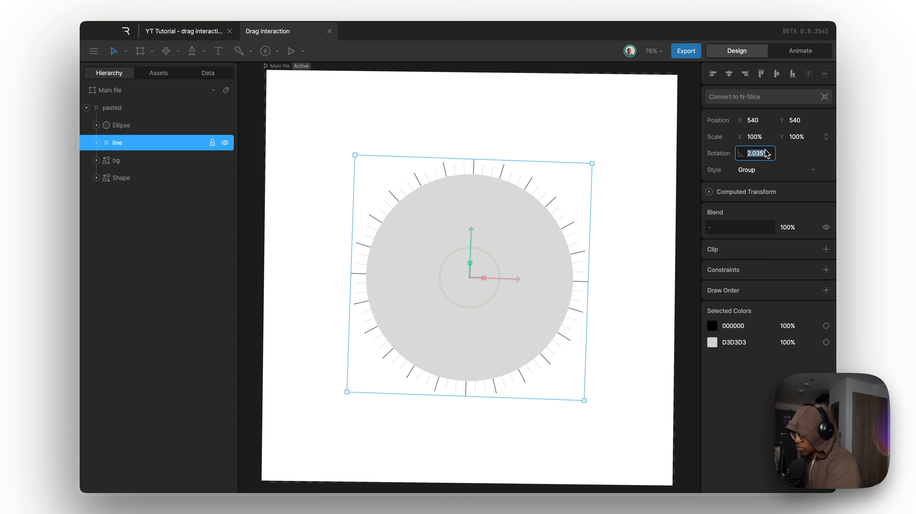
{"action": "type", "text": "0"}
{"action": "key", "text": "Return"}
Rename the Shape layer line lock and place it, locked, directly beneath the Ellipse layer.
{"action": "left_click", "coordinate": [152, 160]}
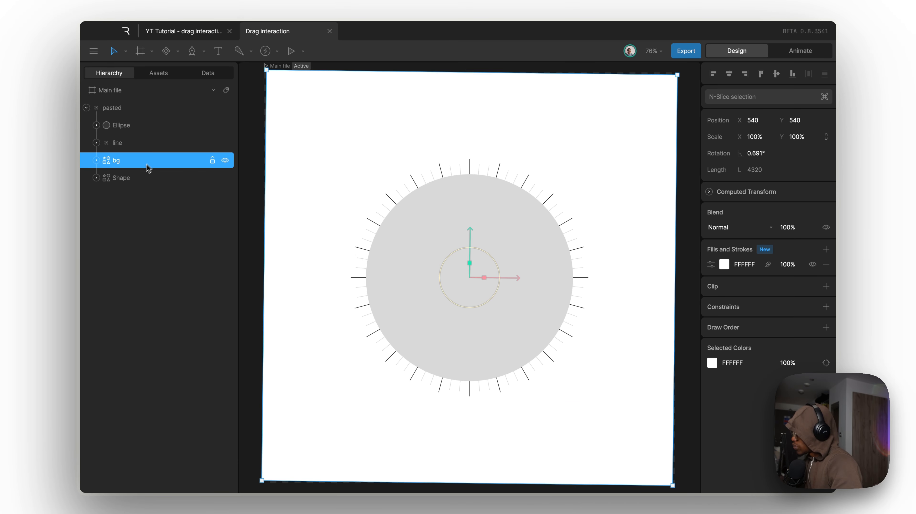
{"action": "left_click", "coordinate": [136, 178]}
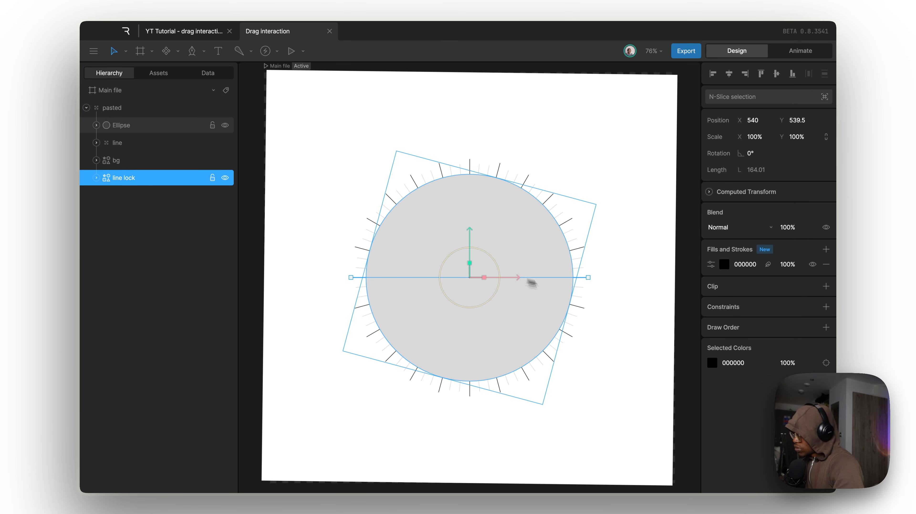
{"action": "left_click", "coordinate": [598, 290]}
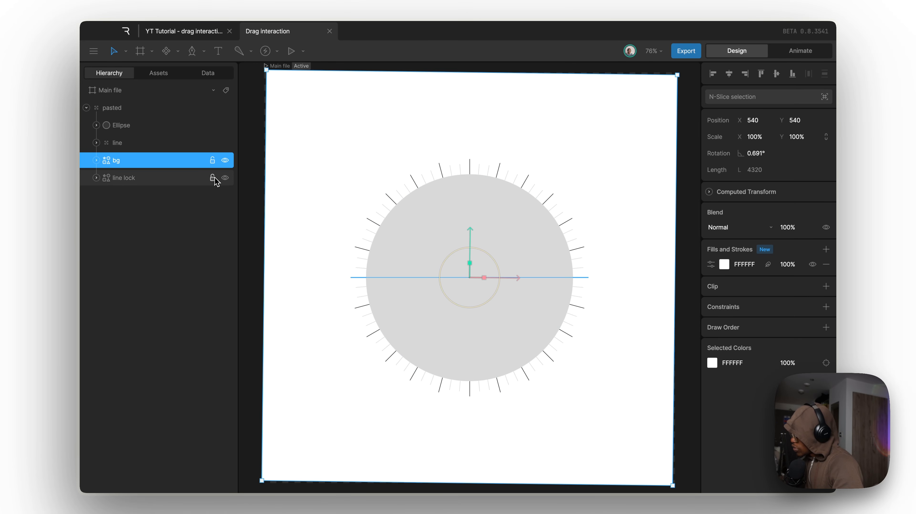
{"action": "left_click_drag", "start_coordinate": [148, 178], "coordinate": [147, 142]}
Set the Ellipse's rotation to 0°.
{"action": "left_click", "coordinate": [134, 127]}
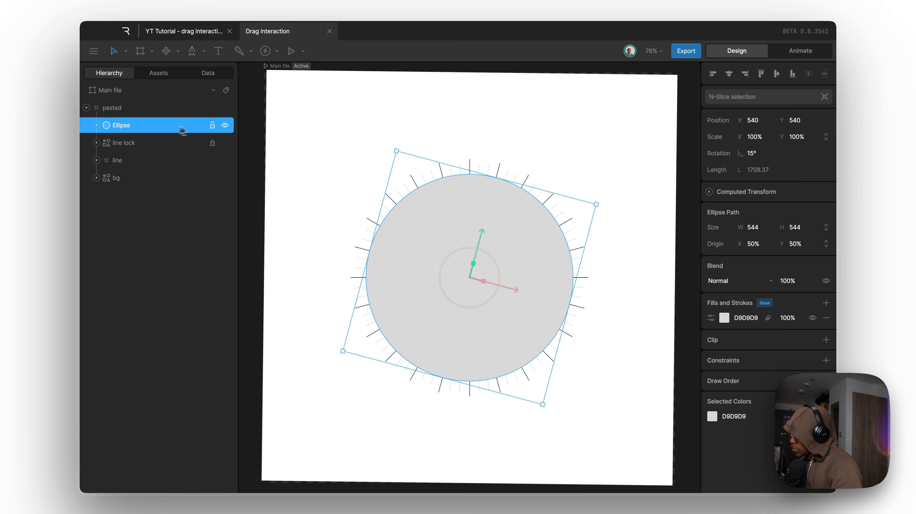
{"action": "left_click", "coordinate": [751, 154]}
{"action": "type", "text": "0"}
{"action": "key", "text": "Return"}
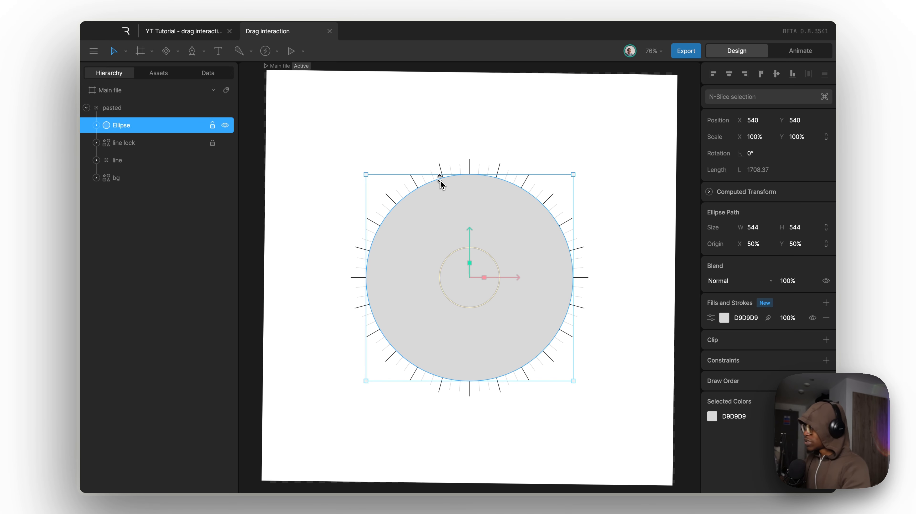
Draw a 4 × 4 reference rectangle starting at the dial's centre and compare its corner with the Ellipse's pivot.
{"action": "scroll", "coordinate": [480, 284], "scroll_direction": "up", "scroll_amount": 15}
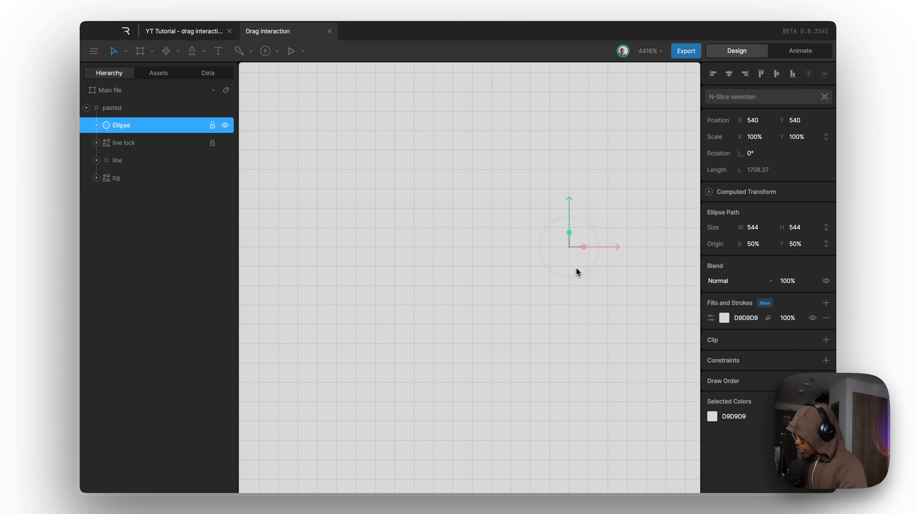
{"action": "scroll", "coordinate": [578, 266], "scroll_direction": "up", "scroll_amount": 5}
{"action": "key", "text": "r"}
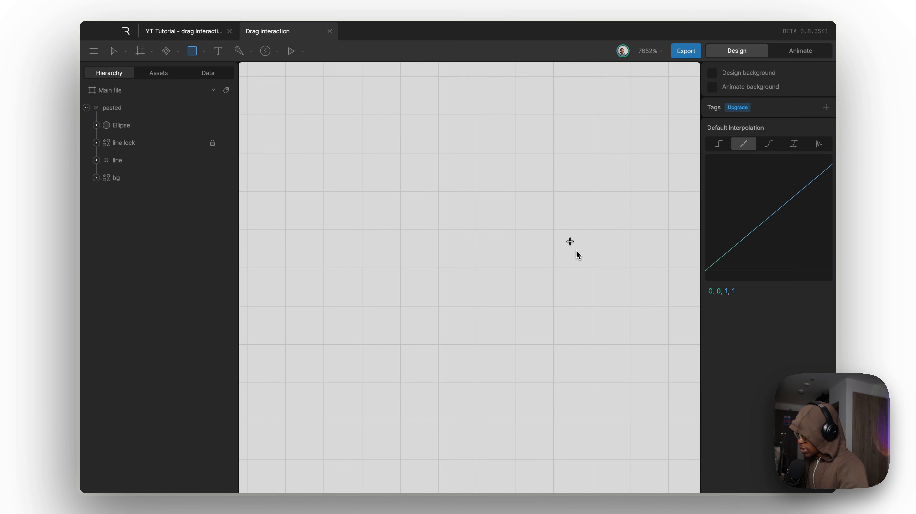
{"action": "left_click_drag", "start_coordinate": [556, 232], "coordinate": [722, 394]}
{"action": "scroll", "coordinate": [460, 268], "scroll_direction": "down", "scroll_amount": 10}
{"action": "scroll", "coordinate": [443, 255], "scroll_direction": "down", "scroll_amount": 2}
{"action": "scroll", "coordinate": [337, 243], "scroll_direction": "up", "scroll_amount": 15}
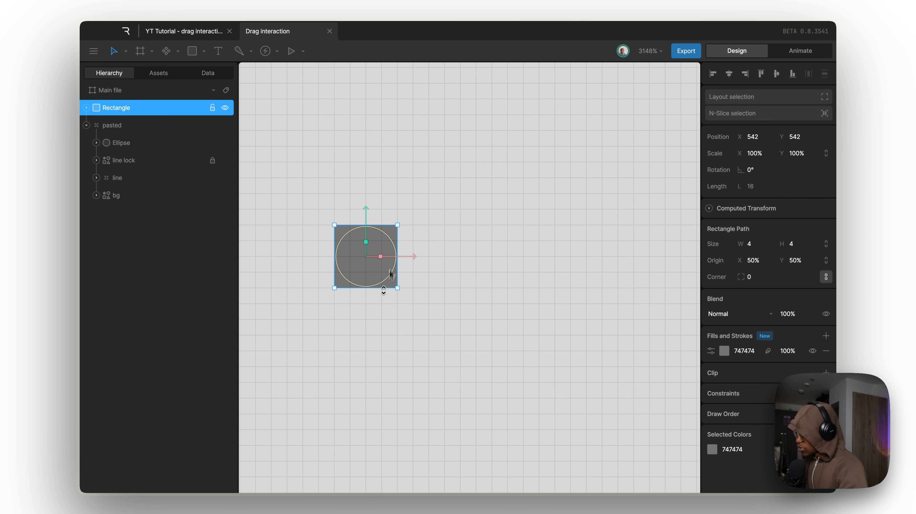
{"action": "scroll", "coordinate": [386, 167], "scroll_direction": "down", "scroll_amount": 3}
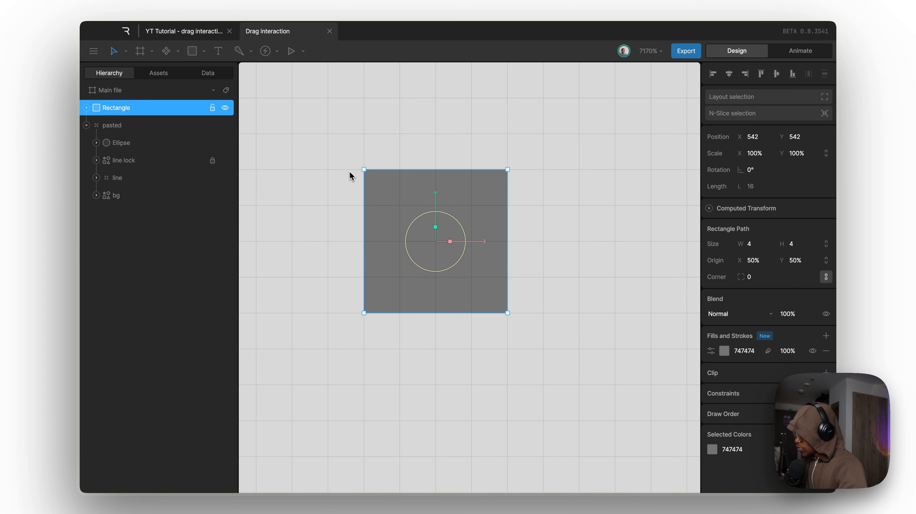
{"action": "left_click", "coordinate": [123, 144]}
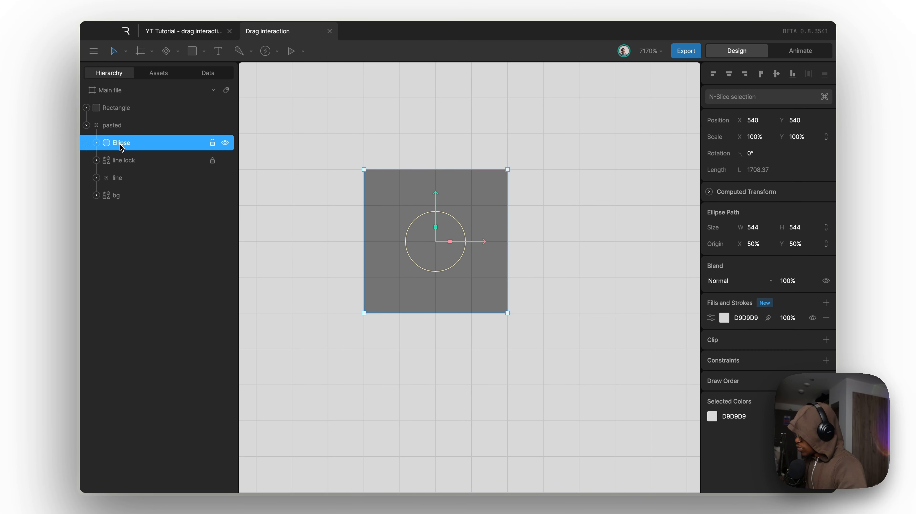
{"action": "scroll", "coordinate": [360, 187], "scroll_direction": "up", "scroll_amount": 1}
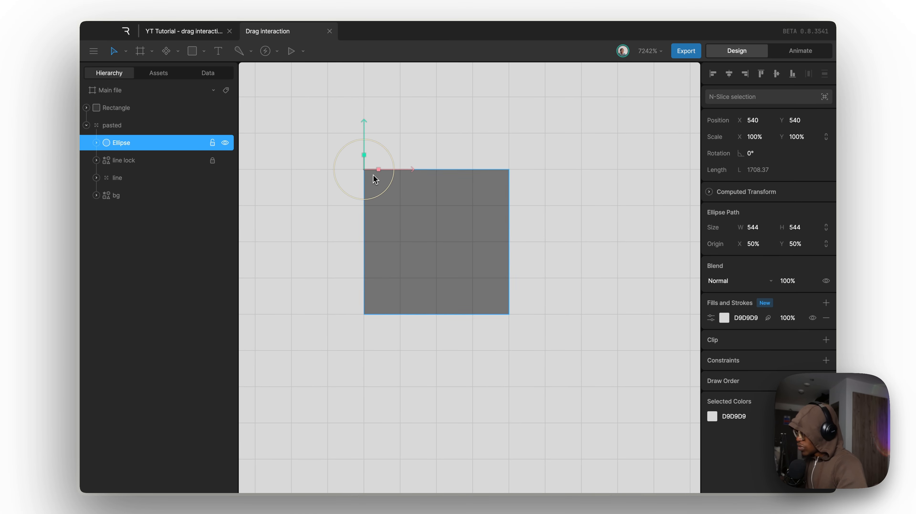
Move the Rectangle and all other layers out of the pasted group to the artboard's top level, and delete the empty group.
{"action": "scroll", "coordinate": [461, 197], "scroll_direction": "down", "scroll_amount": 4}
{"action": "scroll", "coordinate": [461, 197], "scroll_direction": "down", "scroll_amount": 15}
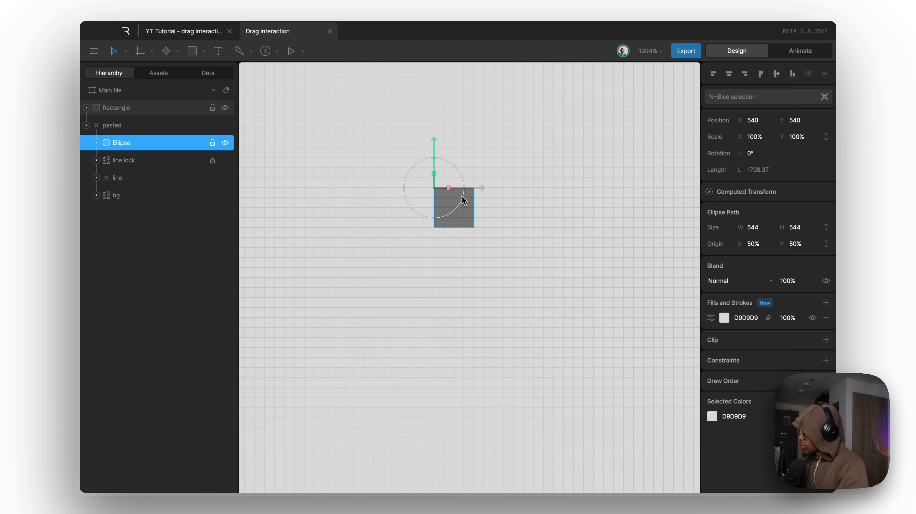
{"action": "left_click", "coordinate": [120, 129]}
{"action": "left_click_drag", "start_coordinate": [118, 108], "coordinate": [128, 134]}
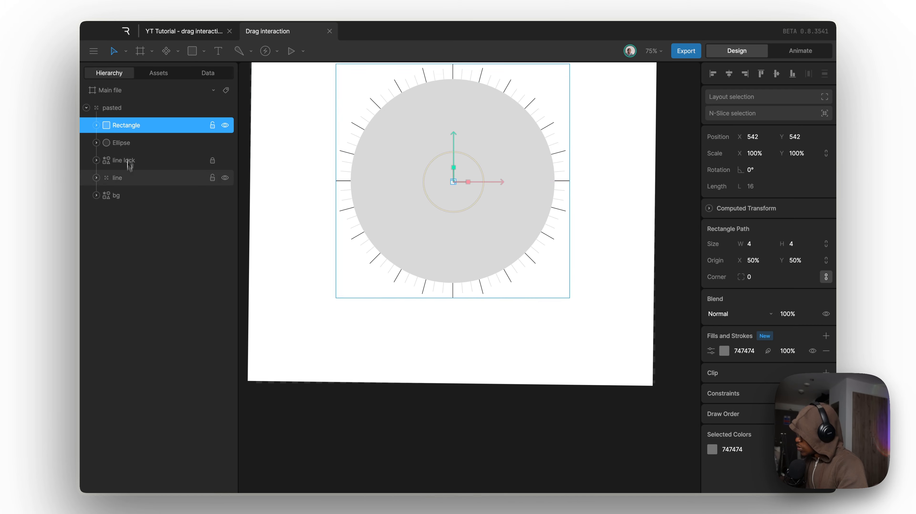
{"action": "left_click", "coordinate": [128, 195], "text": "shift"}
{"action": "left_click_drag", "start_coordinate": [136, 136], "coordinate": [134, 115]}
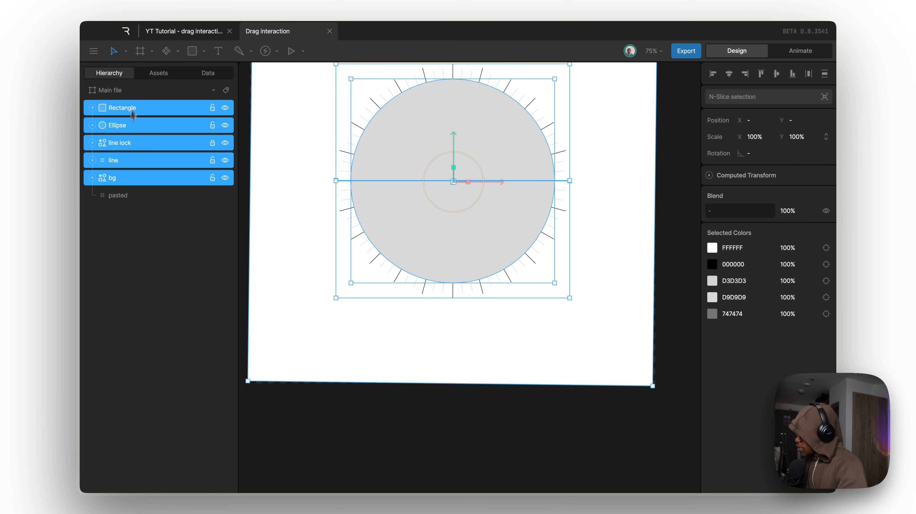
{"action": "left_click", "coordinate": [122, 199]}
{"action": "key", "text": "BackSpace"}
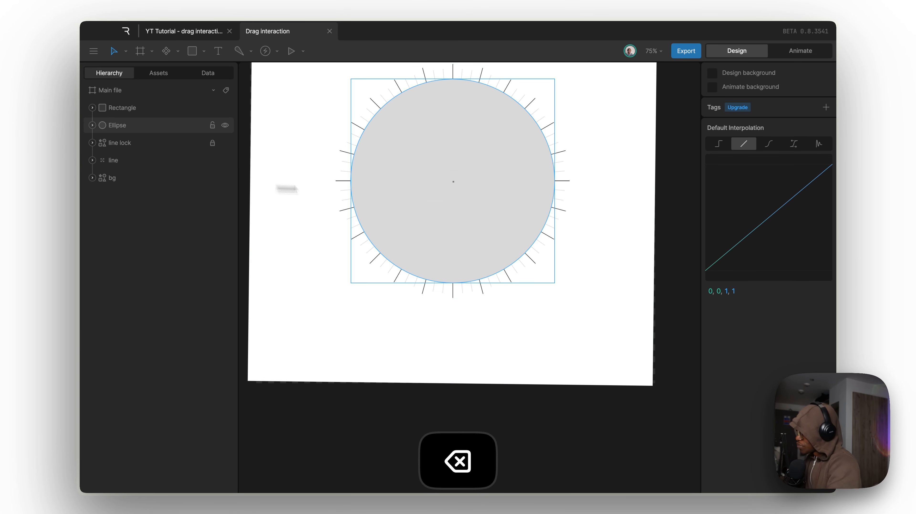
{"action": "scroll", "coordinate": [448, 174], "scroll_direction": "up", "scroll_amount": 10}
{"action": "scroll", "coordinate": [452, 189], "scroll_direction": "down", "scroll_amount": 15}
{"action": "scroll", "coordinate": [453, 192], "scroll_direction": "up", "scroll_amount": 12}
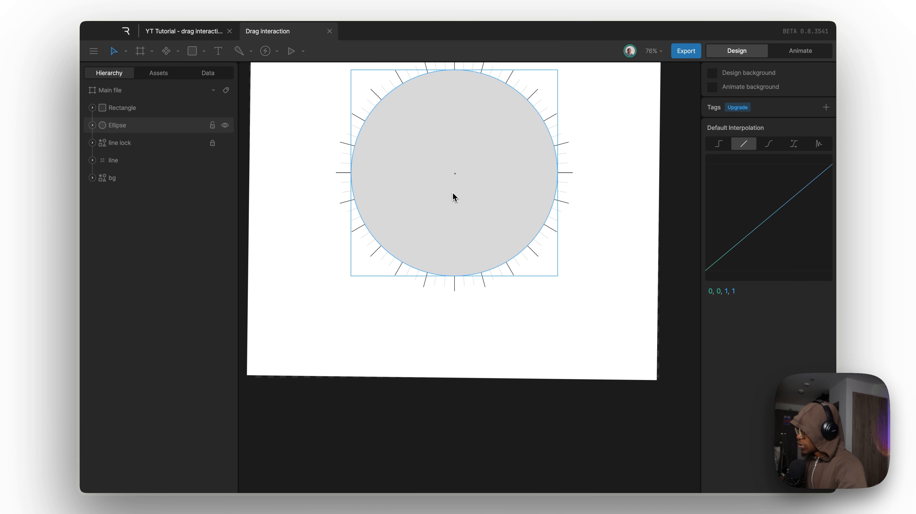
{"action": "left_click", "coordinate": [488, 180]}
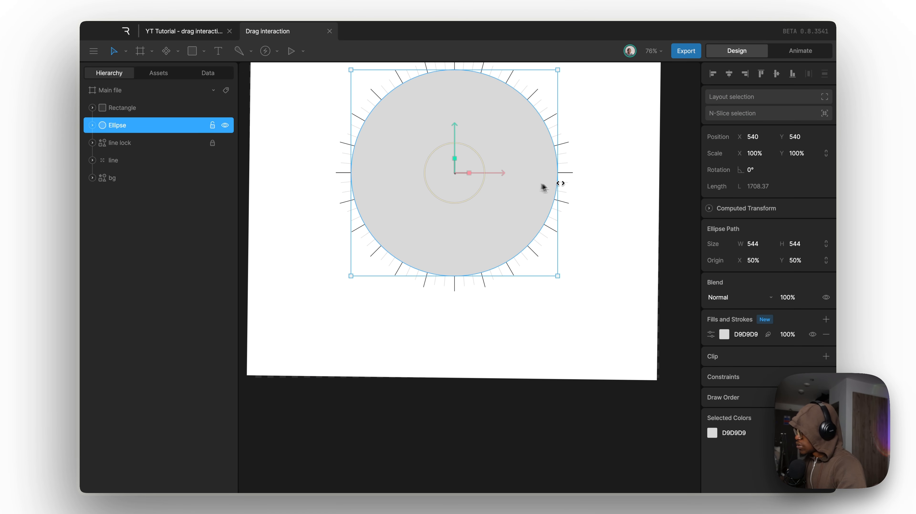
Switch to Figma, unhide the text frame over the Rive test design, and copy it as SVG.
{"action": "key", "text": "ctrl+Left"}
{"action": "scroll", "coordinate": [432, 171], "scroll_direction": "down", "scroll_amount": 10}
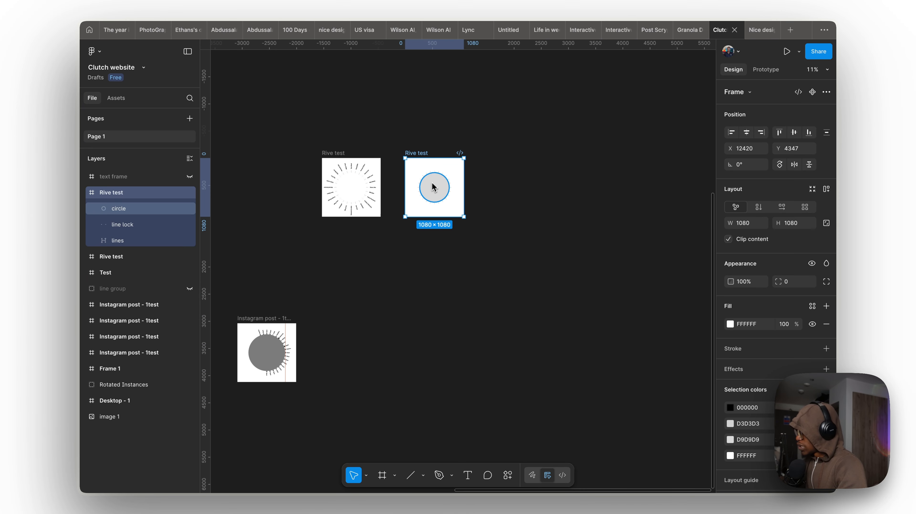
{"action": "scroll", "coordinate": [359, 170], "scroll_direction": "up", "scroll_amount": 6}
{"action": "scroll", "coordinate": [290, 180], "scroll_direction": "down", "scroll_amount": 8}
{"action": "scroll", "coordinate": [360, 182], "scroll_direction": "up", "scroll_amount": 4}
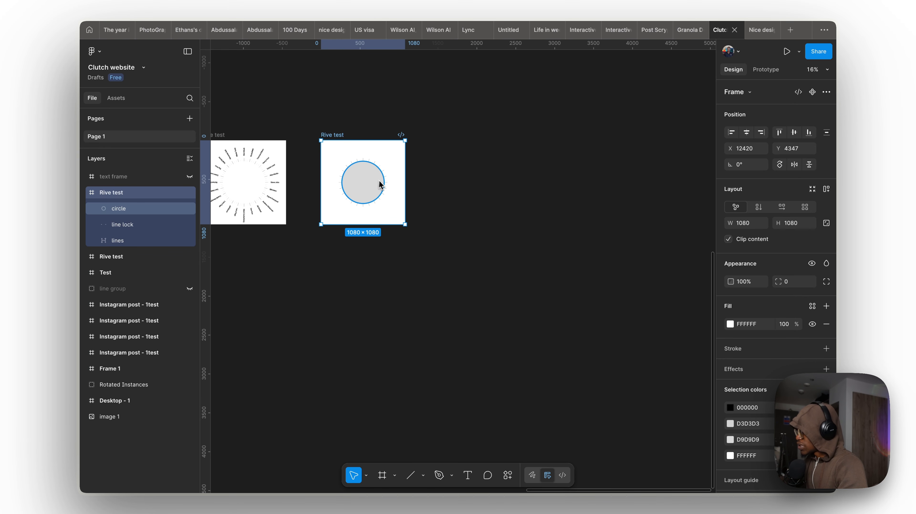
{"action": "left_click", "coordinate": [189, 176]}
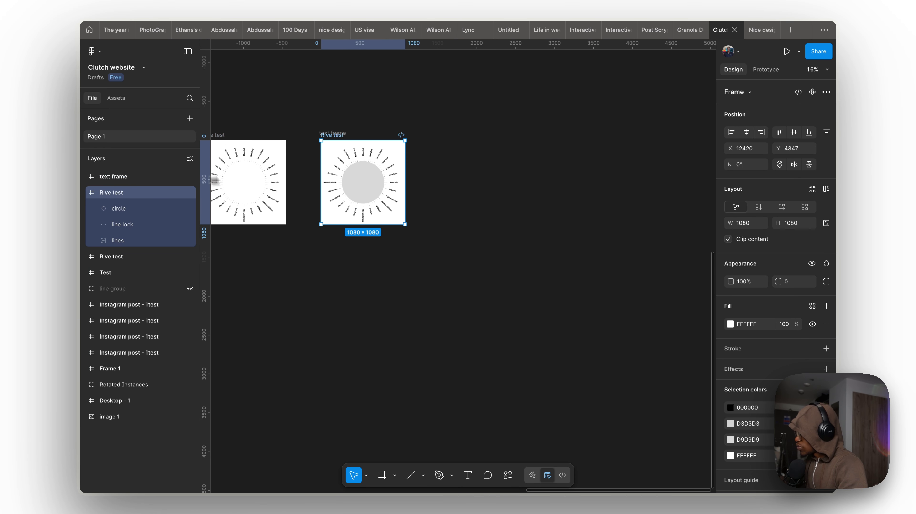
{"action": "left_click", "coordinate": [155, 176]}
{"action": "right_click", "coordinate": [155, 182]}
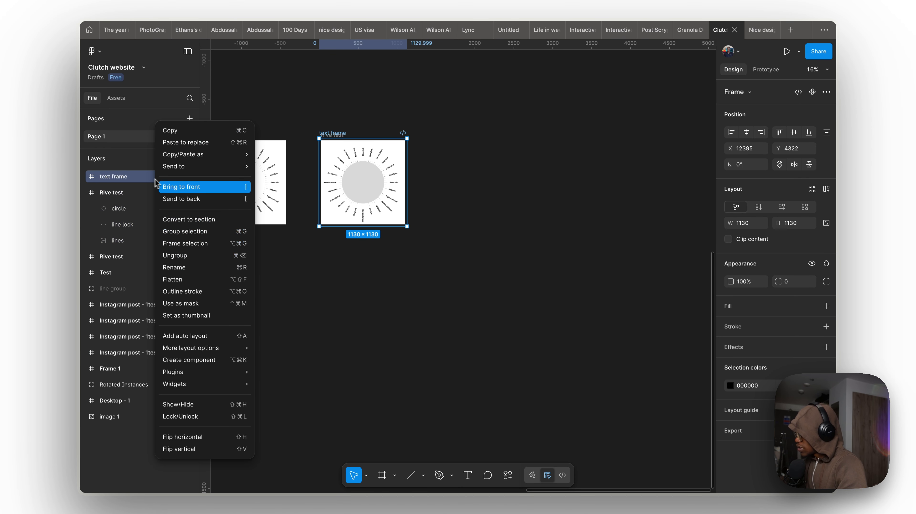
{"action": "mouse_move", "coordinate": [215, 150]}
{"action": "left_click", "coordinate": [307, 173]}
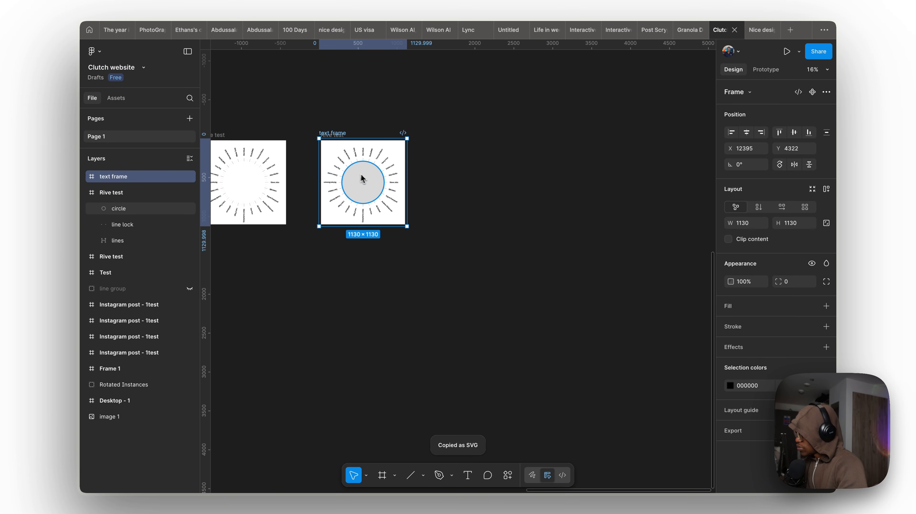
Switch to Rive and paste the copied text frame SVG into the file's assets.
{"action": "key", "text": "ctrl+Right"}
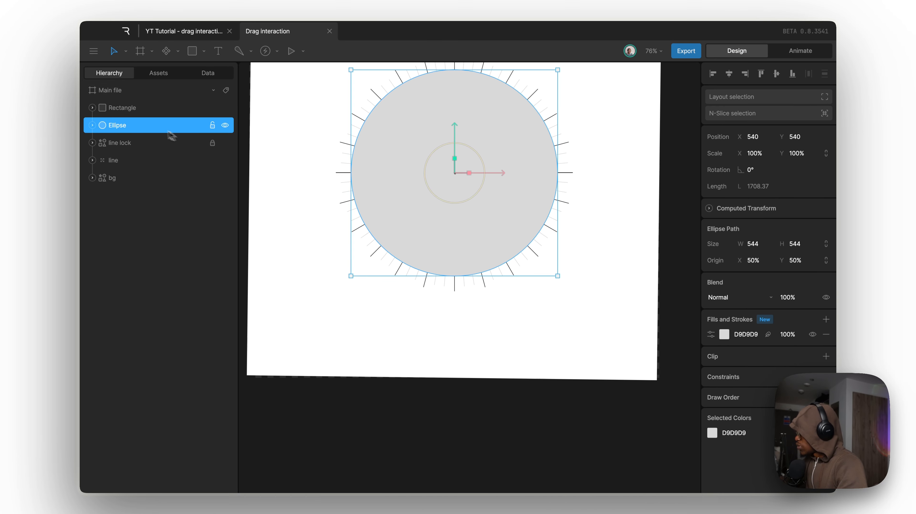
{"action": "left_click", "coordinate": [162, 73]}
{"action": "key", "text": "super+v"}
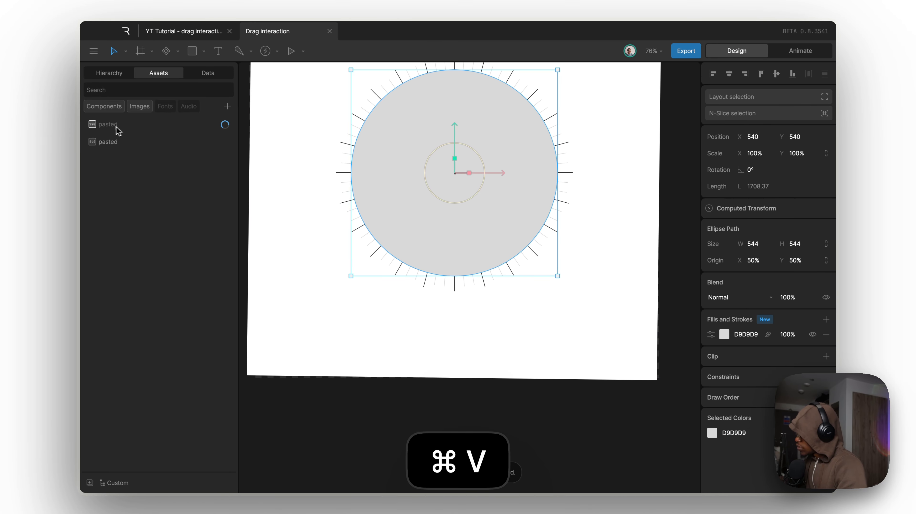
{"action": "scroll", "coordinate": [368, 180], "scroll_direction": "up", "scroll_amount": 2}
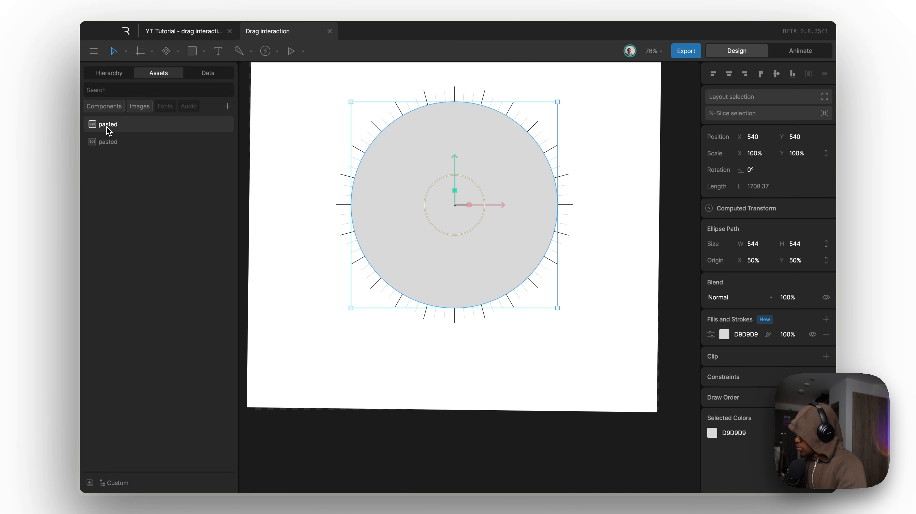
Place the newly pasted text asset on the Main file artboard and centre it horizontally and vertically.
{"action": "left_click_drag", "start_coordinate": [110, 128], "coordinate": [403, 181]}
{"action": "left_click", "coordinate": [718, 73]}
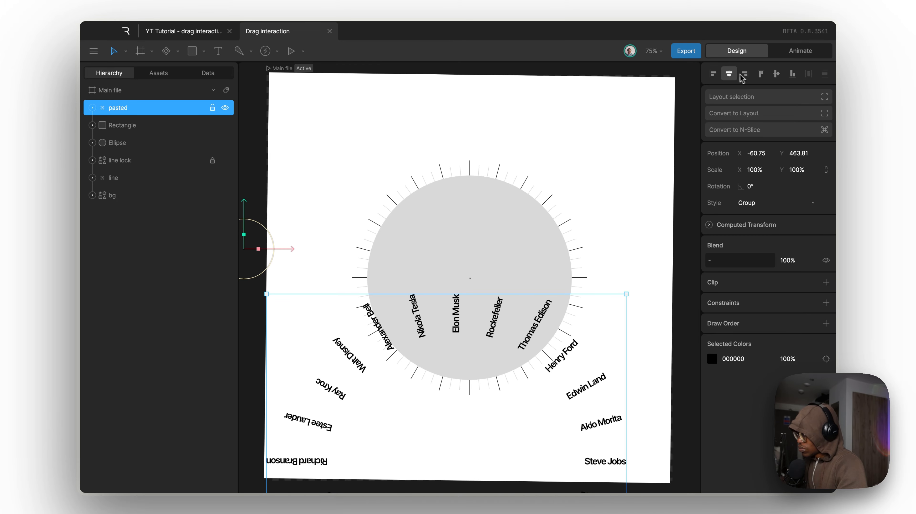
{"action": "left_click", "coordinate": [729, 74]}
{"action": "left_click", "coordinate": [776, 74]}
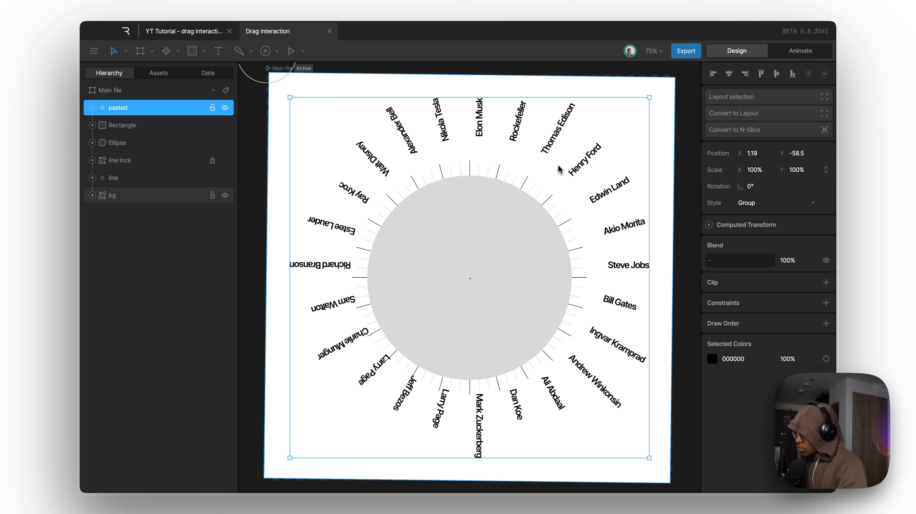
Expand the pasted text group and check which name label several of its shapes correspond to.
{"action": "scroll", "coordinate": [431, 189], "scroll_direction": "down", "scroll_amount": 3}
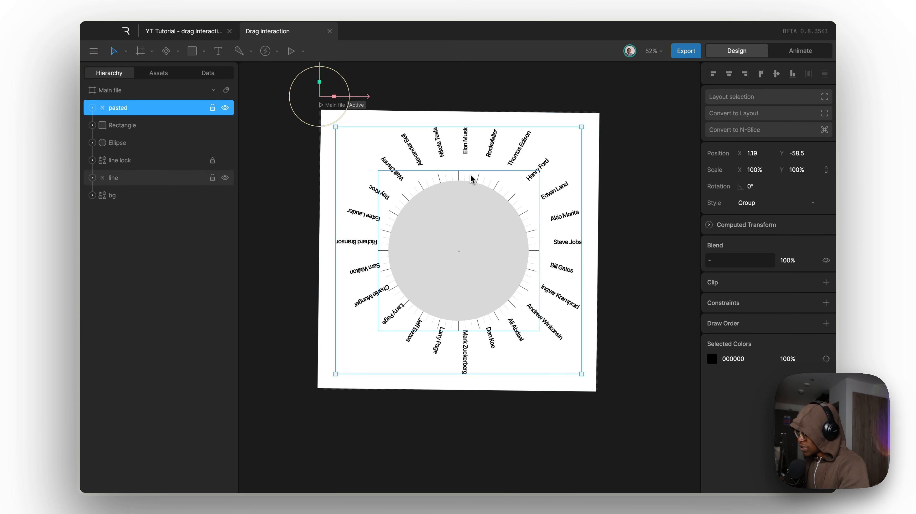
{"action": "left_click", "coordinate": [93, 108]}
{"action": "left_click", "coordinate": [148, 127]}
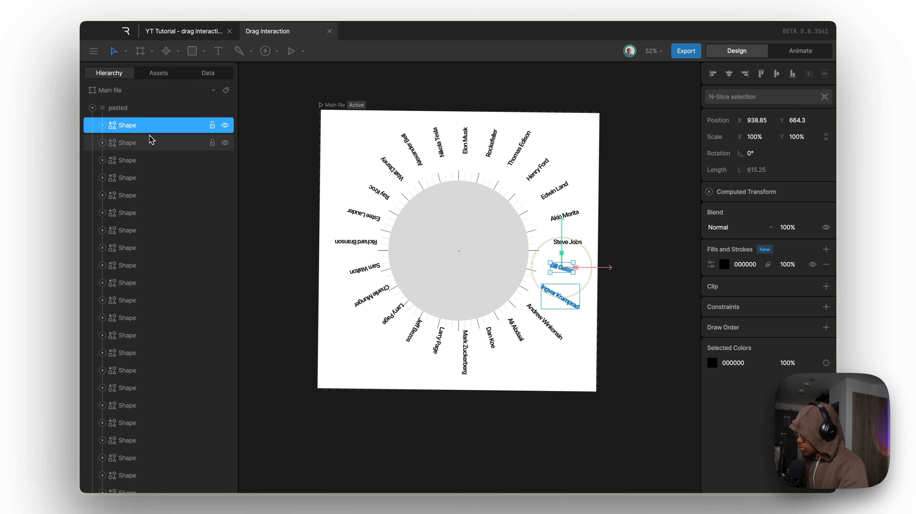
{"action": "left_click", "coordinate": [143, 144]}
{"action": "left_click", "coordinate": [143, 212]}
{"action": "left_click", "coordinate": [143, 247]}
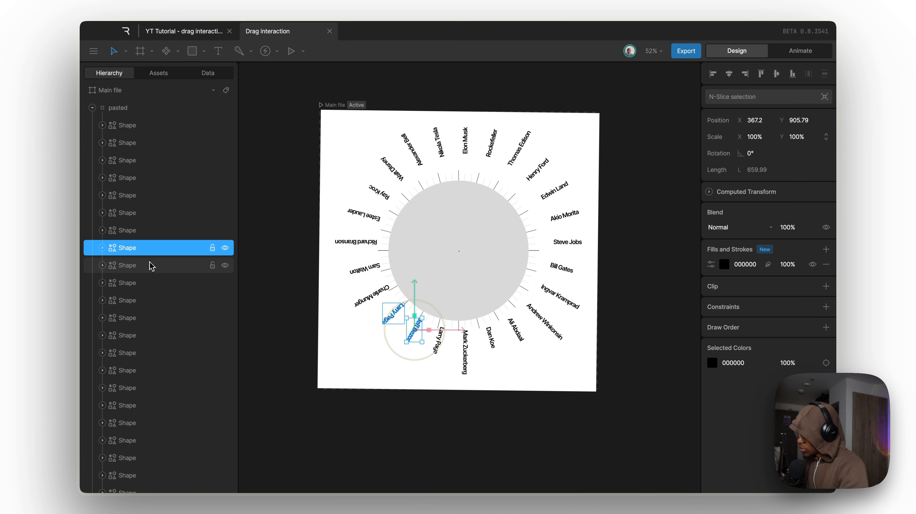
{"action": "left_click", "coordinate": [124, 109]}
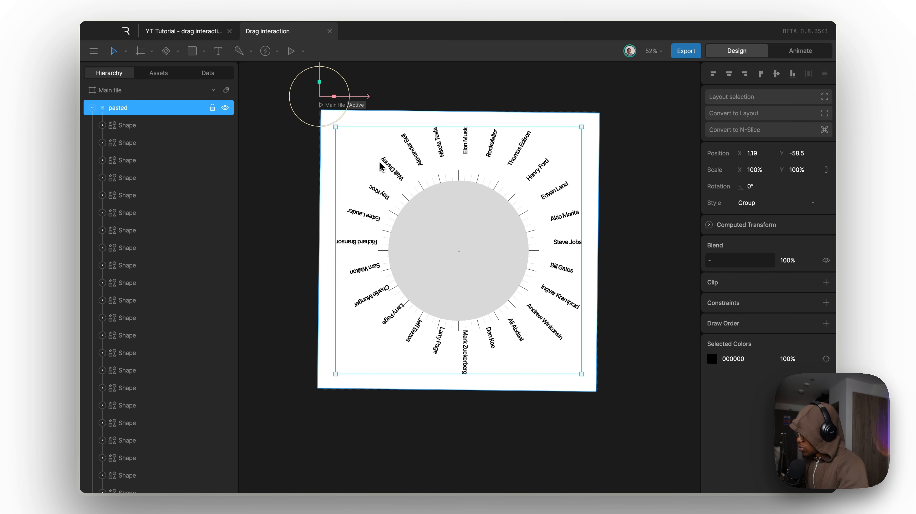
Undo the last stray edits on the artboard.
{"action": "key", "text": "super+z"}
{"action": "key", "text": "super+z"}
{"action": "key", "text": "super+z"}
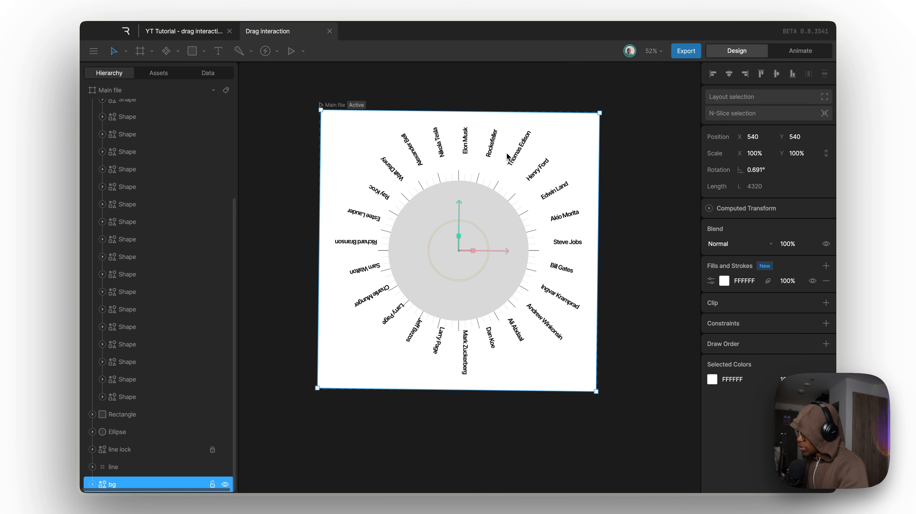
{"action": "key", "text": "super+z"}
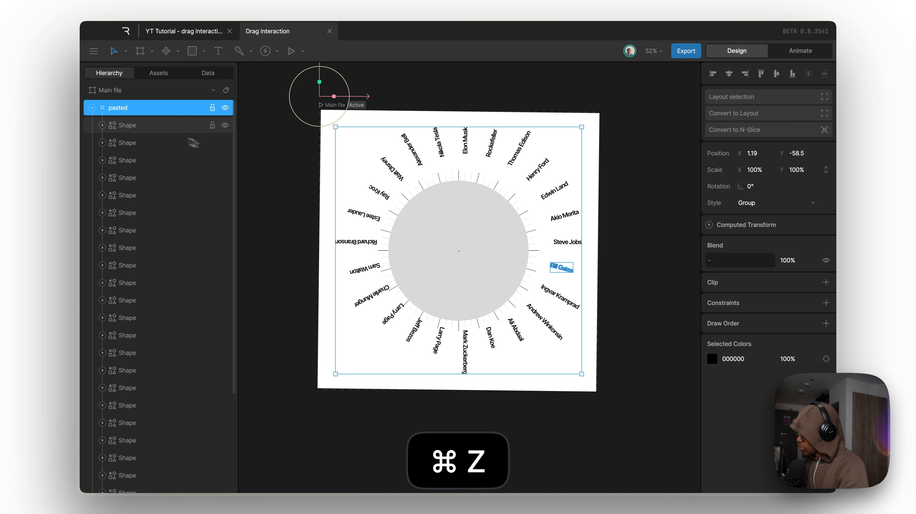
Collapse the pasted group, rename it to text, and move it down to about X 1, Y -12.
{"action": "left_click", "coordinate": [93, 108]}
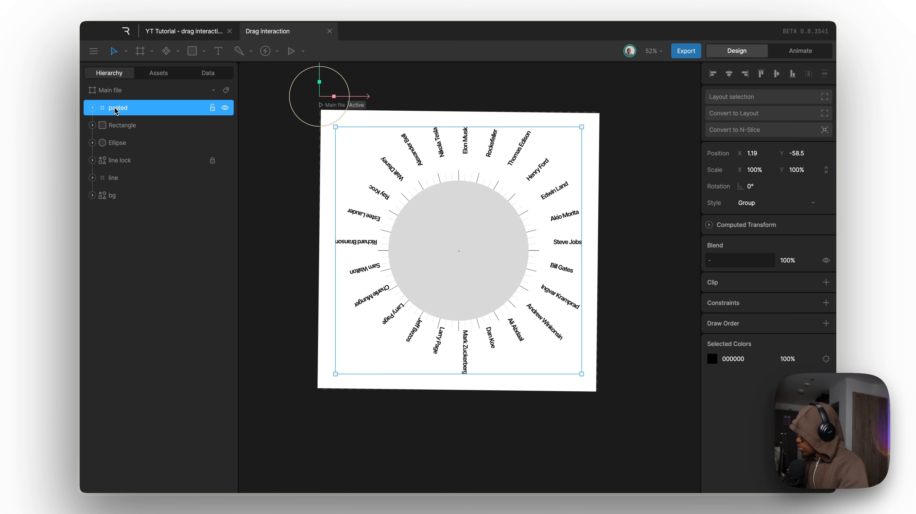
{"action": "type", "text": "text"}
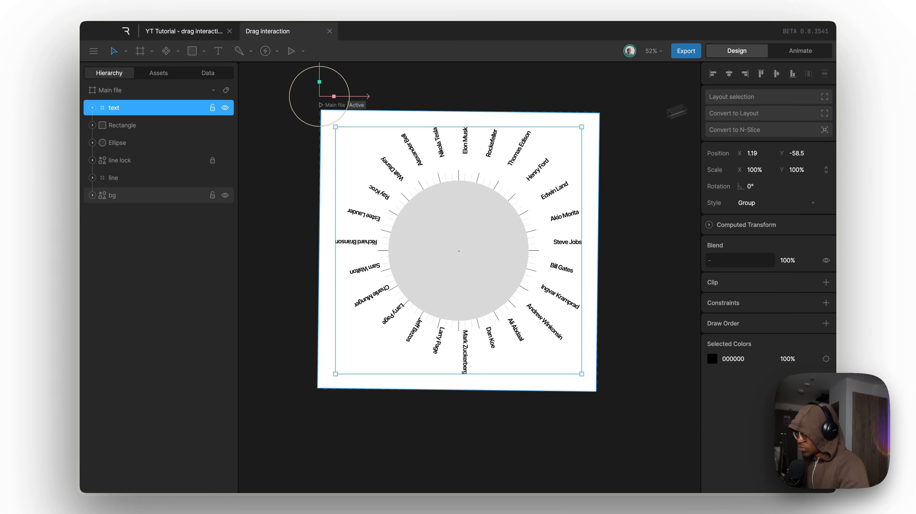
{"action": "left_click_drag", "start_coordinate": [525, 160], "coordinate": [522, 175]}
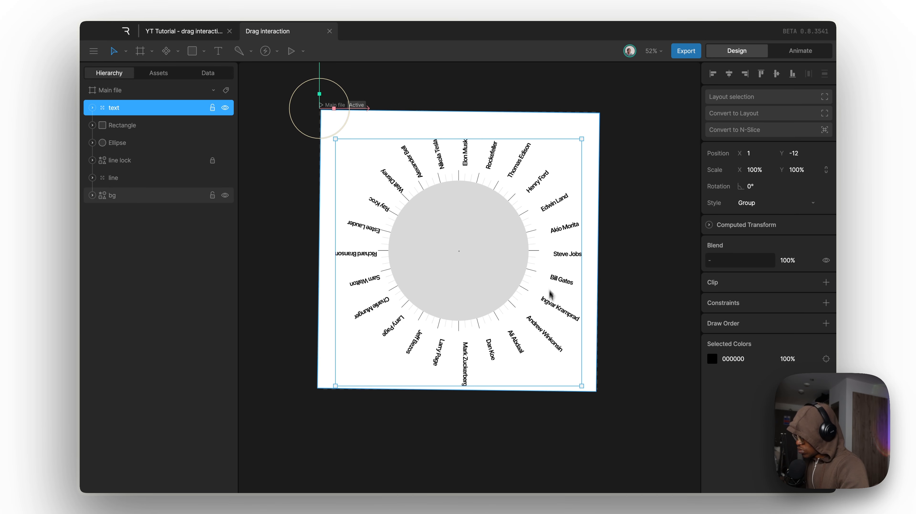
Undo the accidental shift of the bg layer and lock it, and delete the text group from the artboard.
{"action": "left_click", "coordinate": [546, 325]}
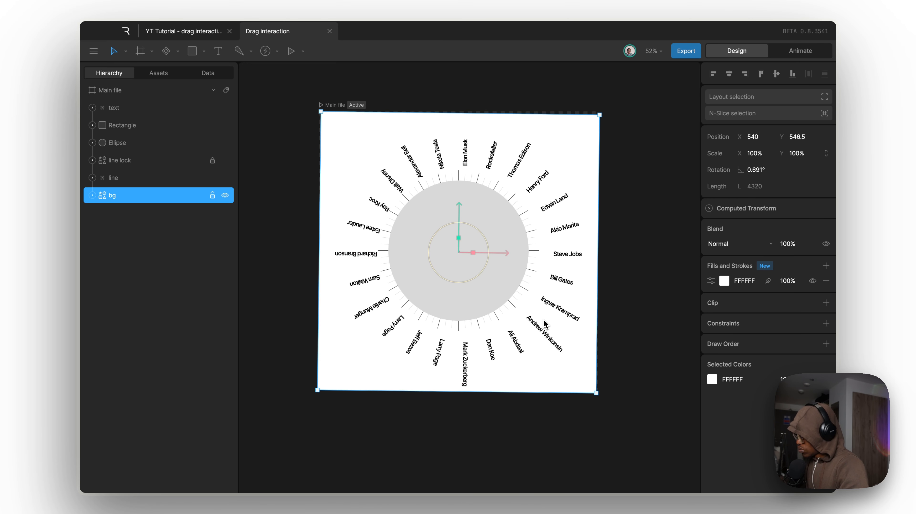
{"action": "key", "text": "super+z"}
{"action": "left_click", "coordinate": [212, 195]}
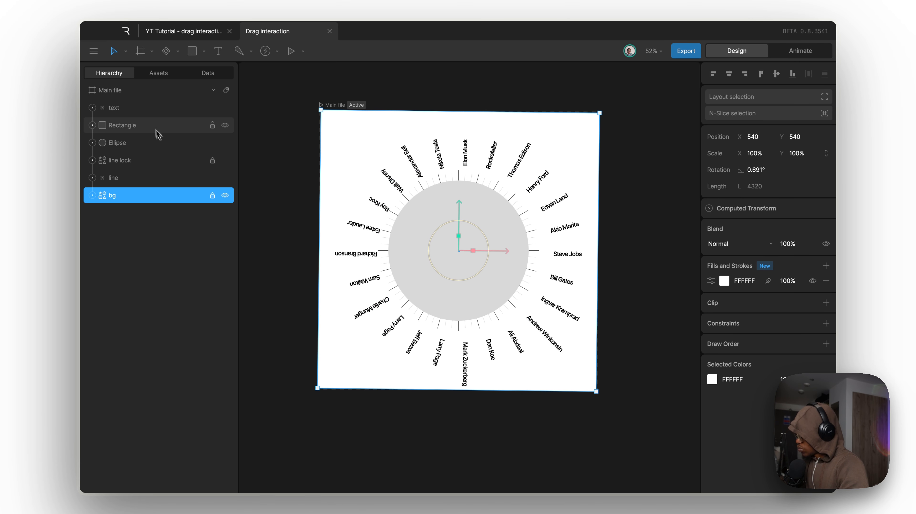
{"action": "left_click", "coordinate": [149, 109]}
{"action": "key", "text": "BackSpace"}
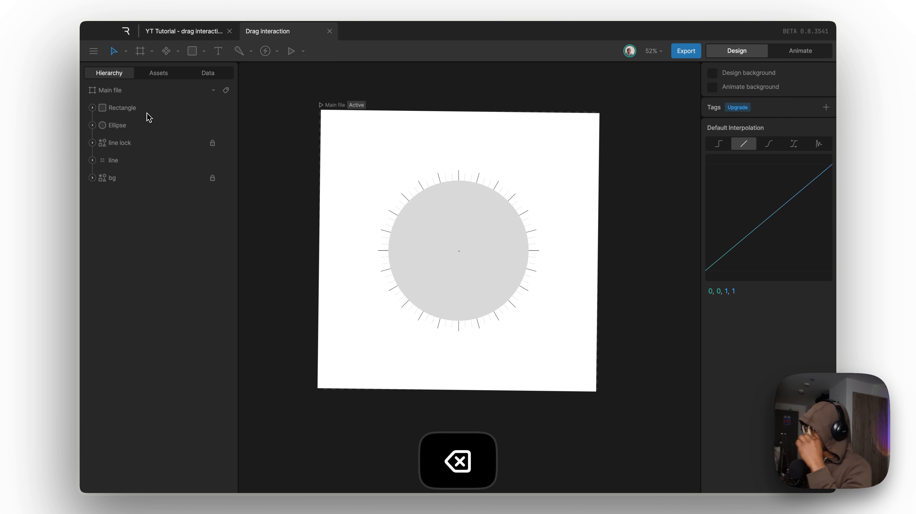
Switch to Figma and move the text frame off the Rive test design onto empty canvas beside it, at about X 13752, Y 4347.
{"action": "key", "text": "super+Tab"}
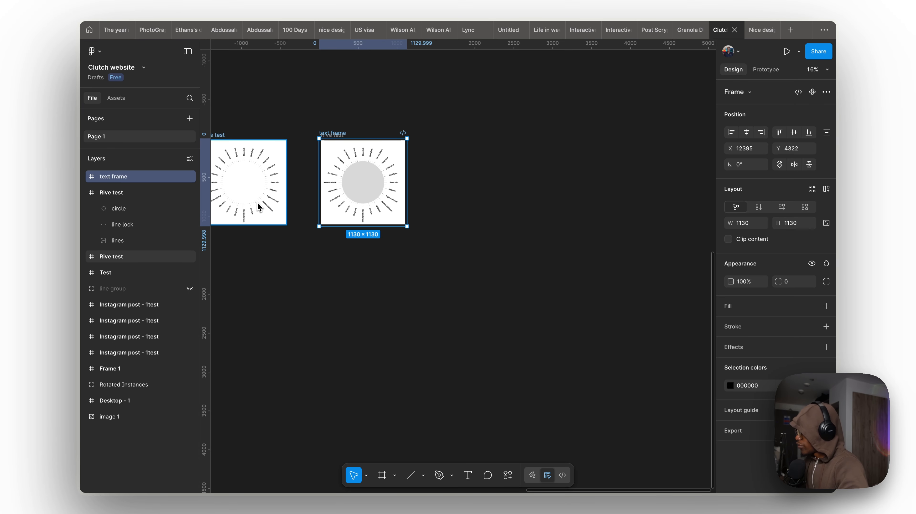
{"action": "scroll", "coordinate": [288, 191], "scroll_direction": "up", "scroll_amount": 5}
{"action": "left_click_drag", "start_coordinate": [543, 150], "coordinate": [480, 188]}
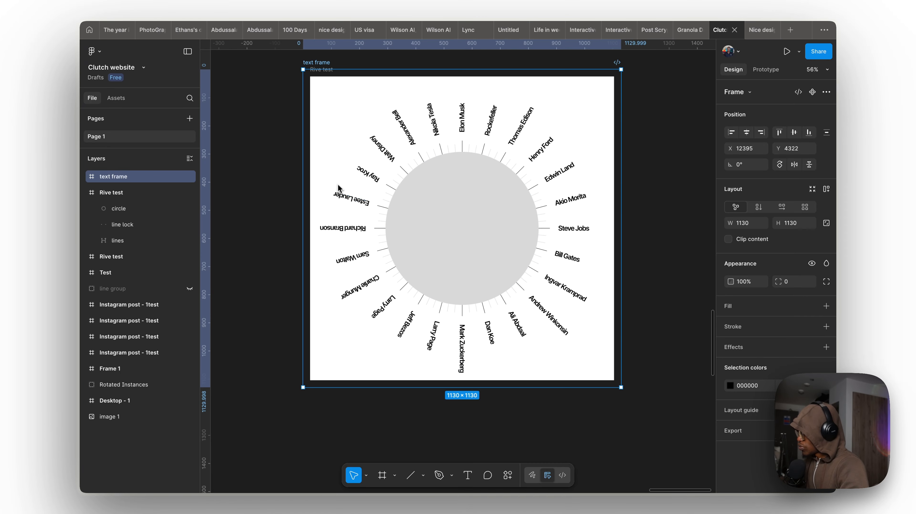
{"action": "left_click_drag", "start_coordinate": [339, 188], "coordinate": [652, 198]}
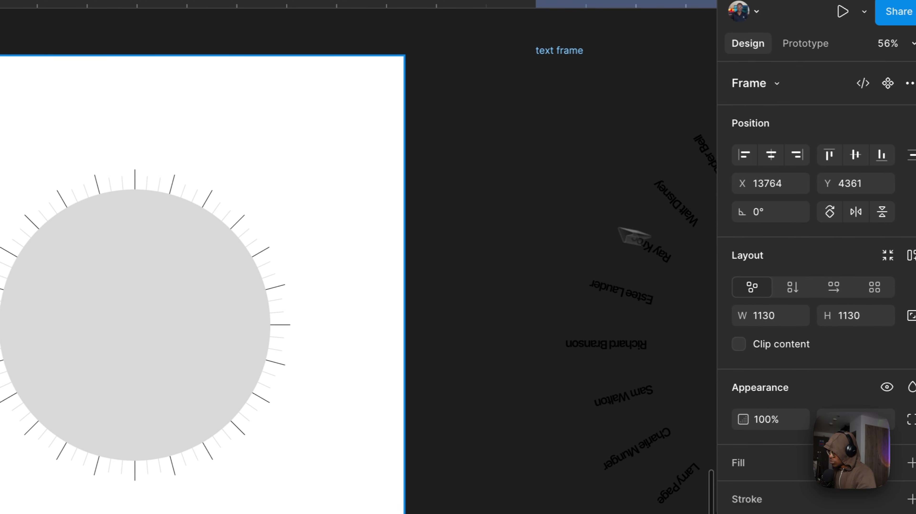
{"action": "left_click_drag", "start_coordinate": [618, 228], "coordinate": [613, 229]}
{"action": "scroll", "coordinate": [556, 242], "scroll_direction": "right", "scroll_amount": 8}
{"action": "scroll", "coordinate": [419, 279], "scroll_direction": "up", "scroll_amount": 2}
{"action": "left_click_drag", "start_coordinate": [422, 278], "coordinate": [423, 264]}
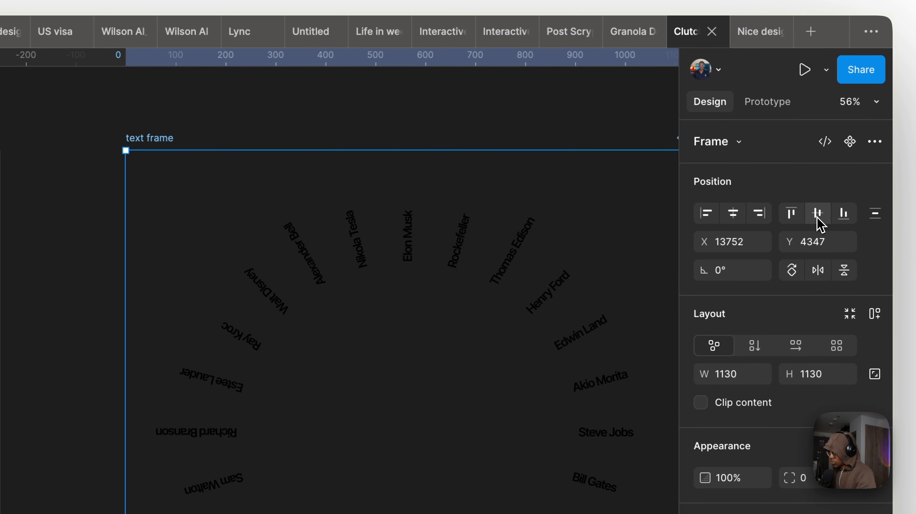
Try vertically centring the text frame, undo that alignment, and copy the frame as SVG.
{"action": "left_click", "coordinate": [818, 213]}
{"action": "key", "text": "super+z"}
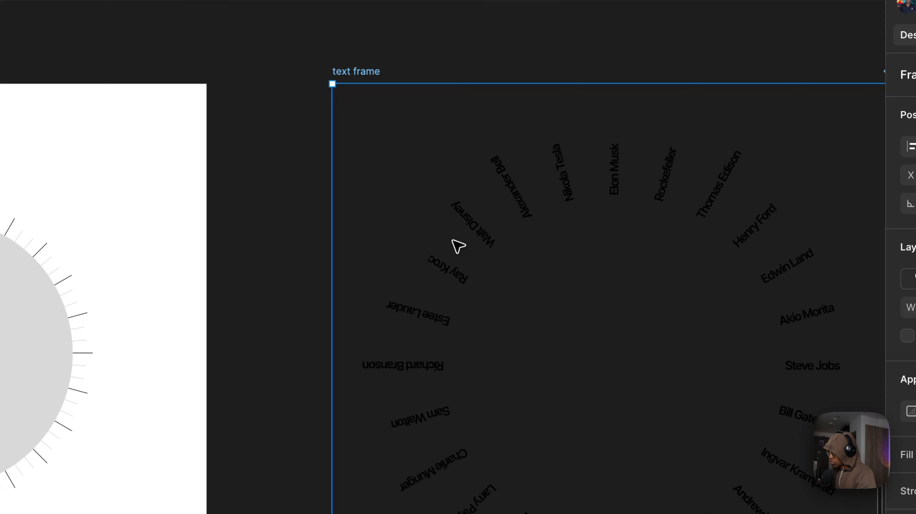
{"action": "right_click", "coordinate": [453, 241]}
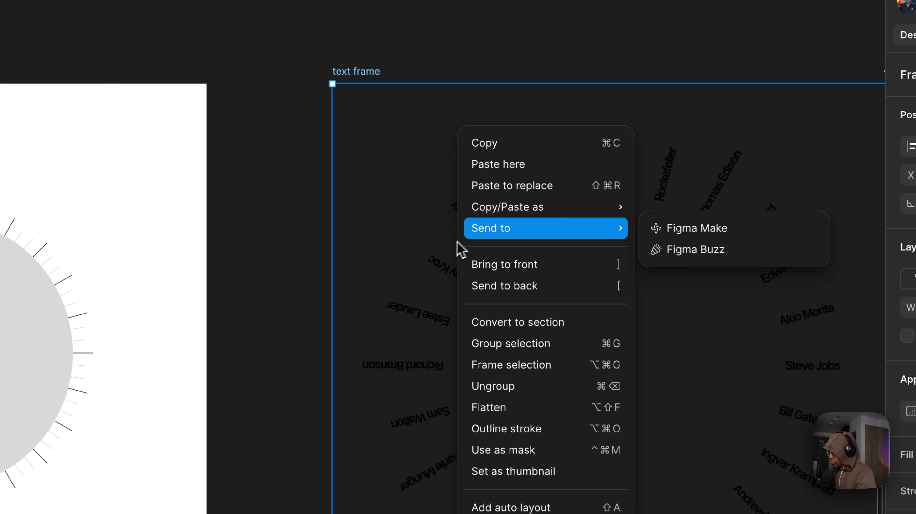
{"action": "mouse_move", "coordinate": [507, 217]}
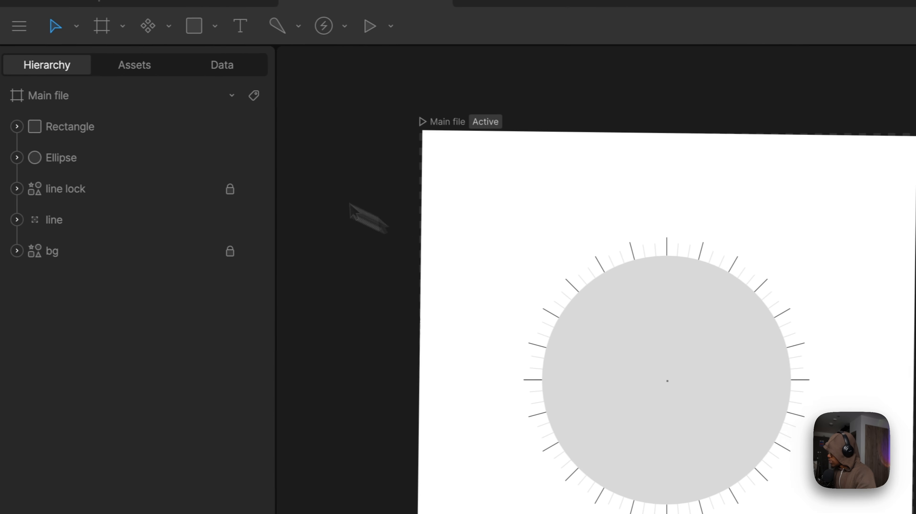
Place the first pasted SVG asset with the name labels on Rive's Main file artboard.
{"action": "left_click", "coordinate": [133, 64]}
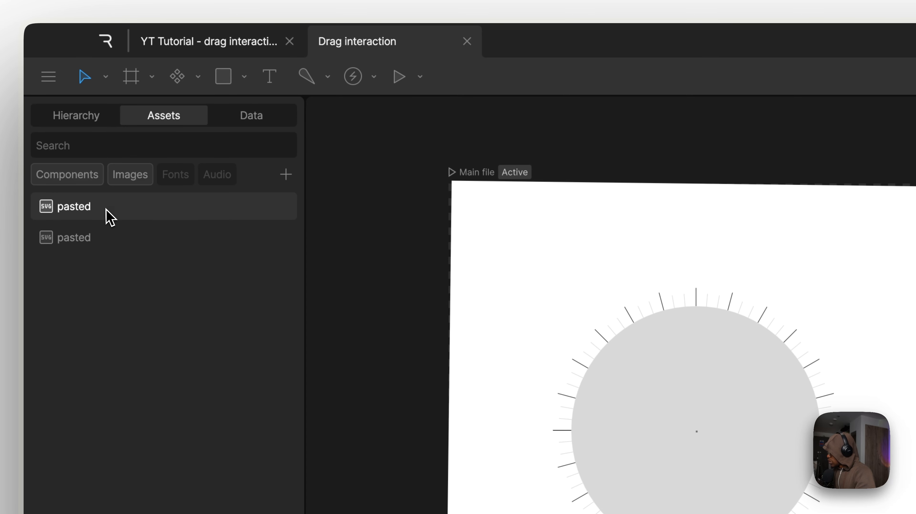
{"action": "left_click_drag", "start_coordinate": [106, 217], "coordinate": [580, 286]}
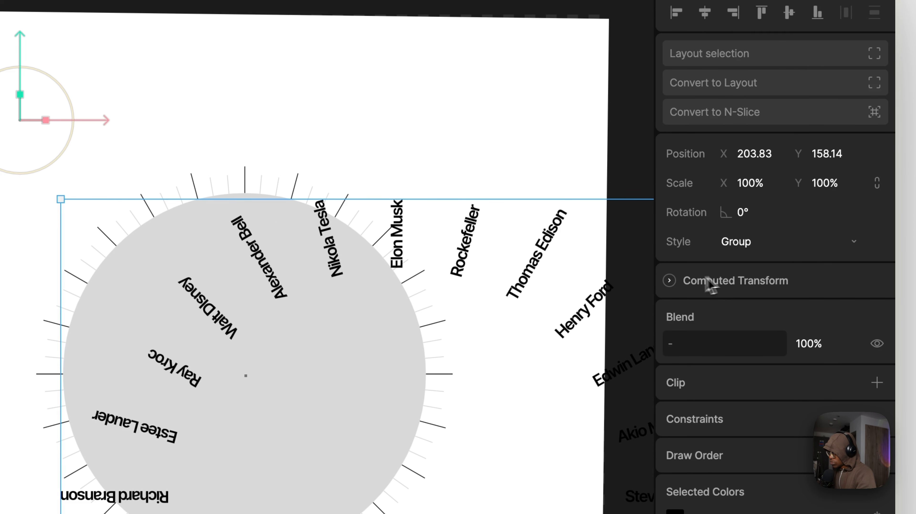
{"action": "left_click", "coordinate": [669, 281]}
{"action": "left_click", "coordinate": [669, 281]}
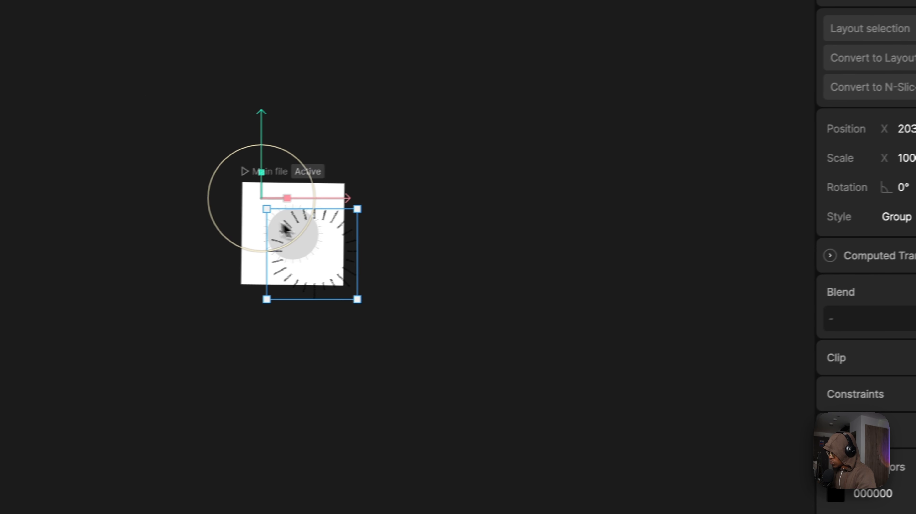
{"action": "scroll", "coordinate": [308, 230], "scroll_direction": "up", "scroll_amount": 3}
{"action": "scroll", "coordinate": [350, 293], "scroll_direction": "up", "scroll_amount": 4}
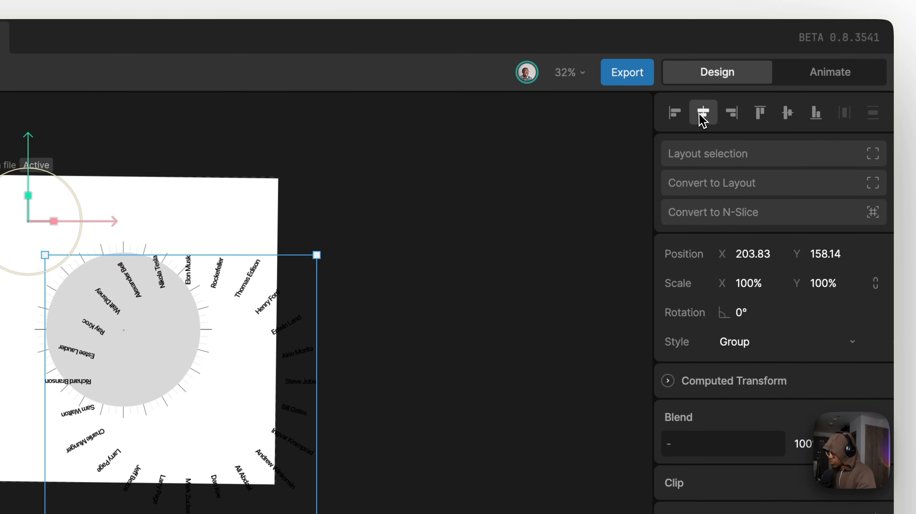
Centre the pasted text group horizontally and vertically on the artboard.
{"action": "left_click", "coordinate": [702, 113]}
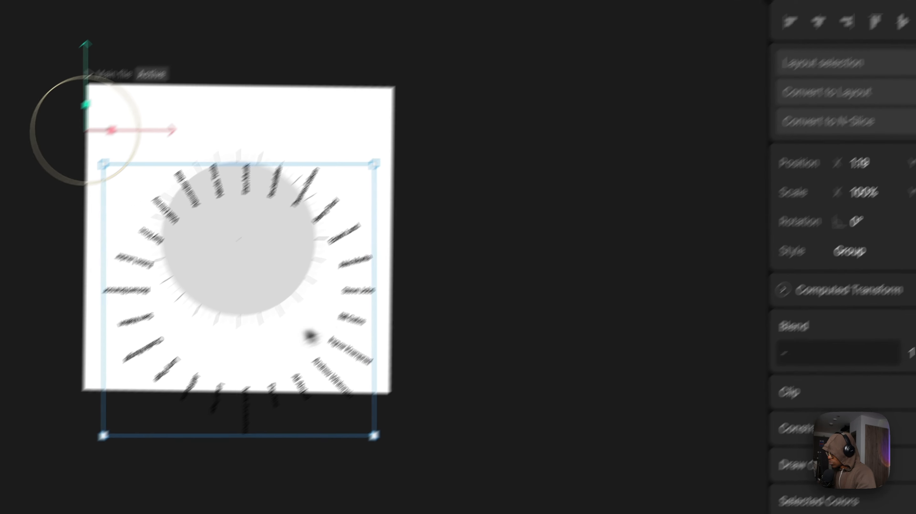
{"action": "left_click", "coordinate": [362, 305]}
{"action": "key", "text": "super+a"}
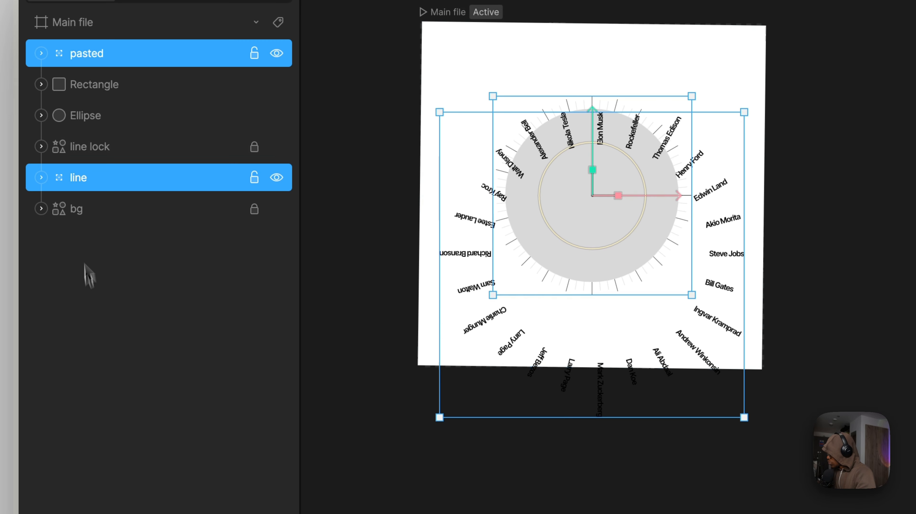
{"action": "left_click", "coordinate": [440, 464]}
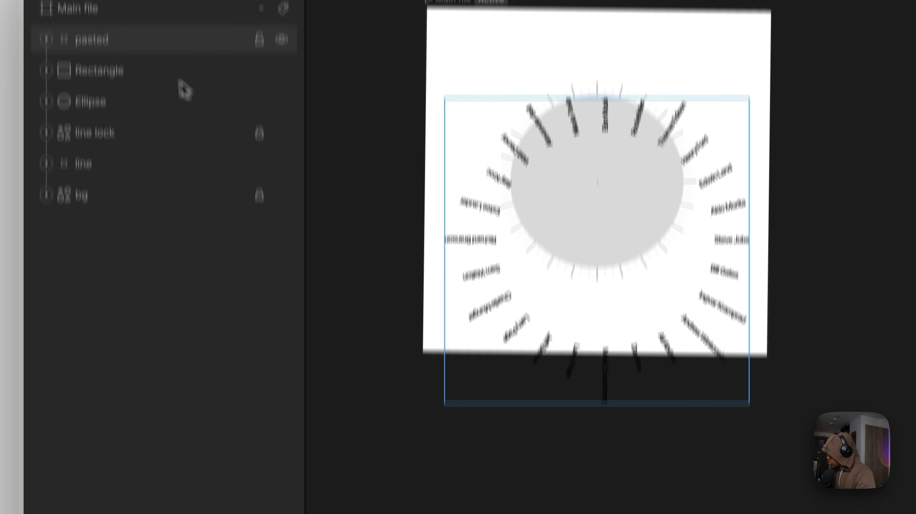
{"action": "left_click", "coordinate": [157, 59]}
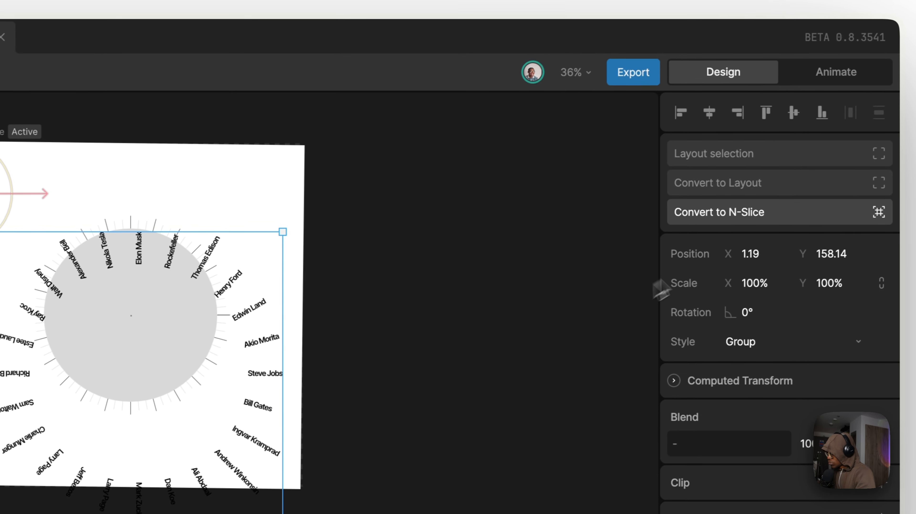
{"action": "left_click", "coordinate": [783, 115]}
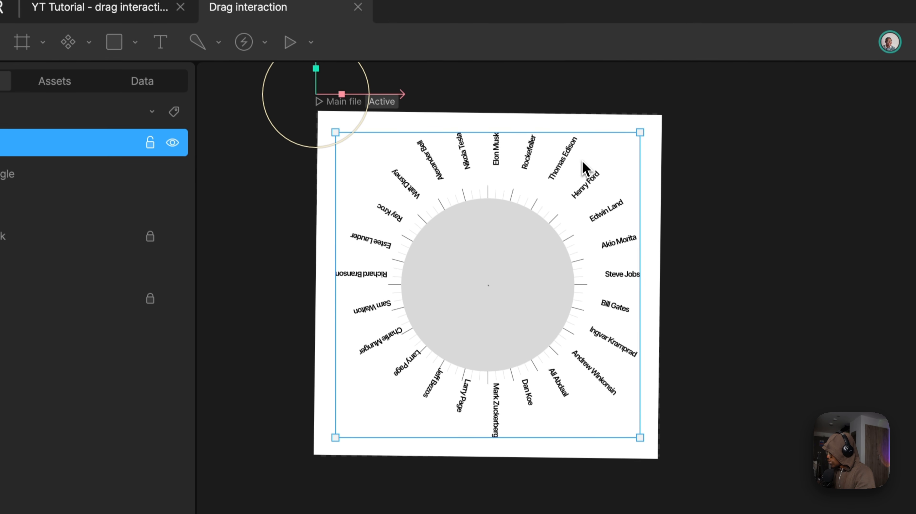
Lock the line, Ellipse and Rectangle layers so that only the pasted text group can be moved.
{"action": "left_click_drag", "start_coordinate": [585, 166], "coordinate": [591, 180]}
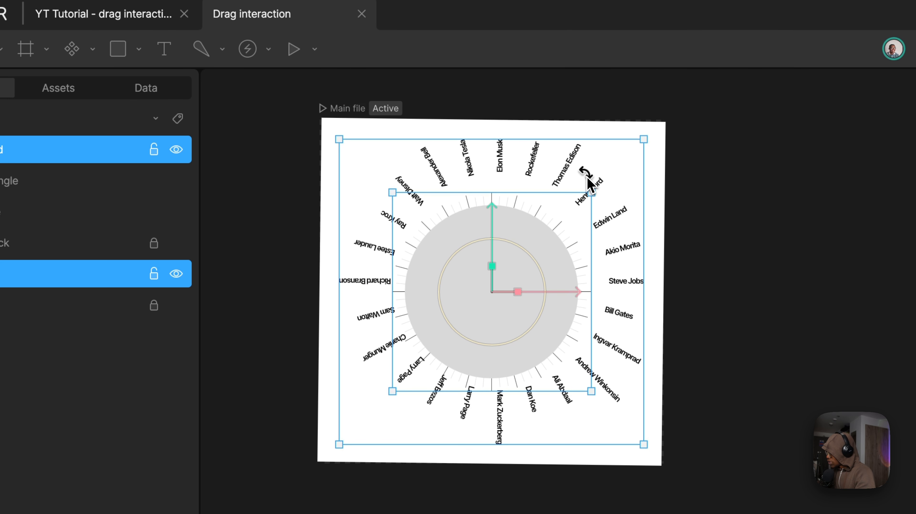
{"action": "left_click", "coordinate": [154, 275]}
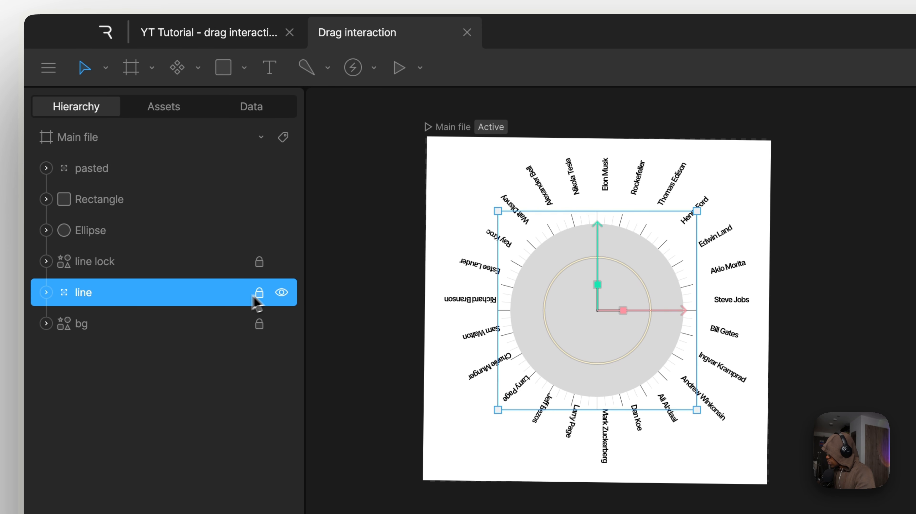
{"action": "left_click", "coordinate": [259, 294]}
{"action": "left_click", "coordinate": [260, 233]}
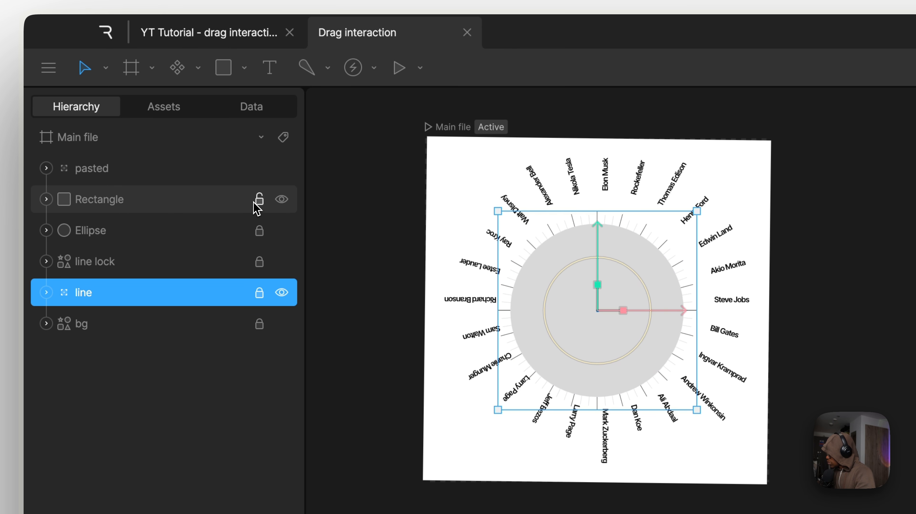
Try to line up the pasted name labels with the dial by nudging the group down and left, and delete the group.
{"action": "left_click", "coordinate": [153, 169]}
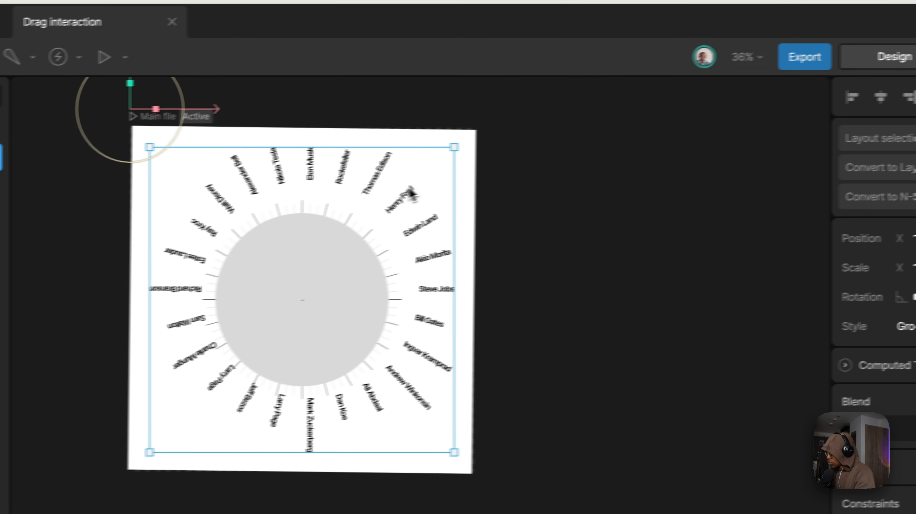
{"action": "left_click_drag", "start_coordinate": [233, 214], "coordinate": [234, 223]}
{"action": "left_click_drag", "start_coordinate": [454, 199], "coordinate": [454, 202]}
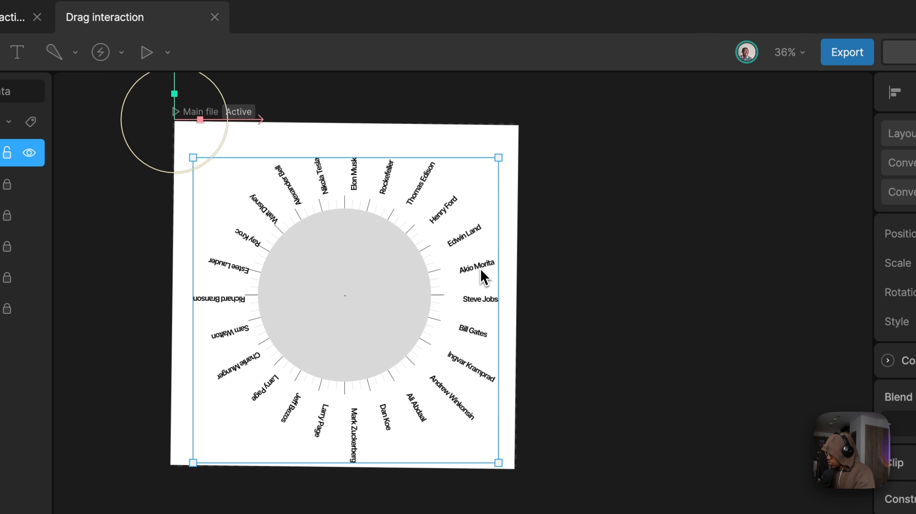
{"action": "left_click_drag", "start_coordinate": [478, 264], "coordinate": [468, 268]}
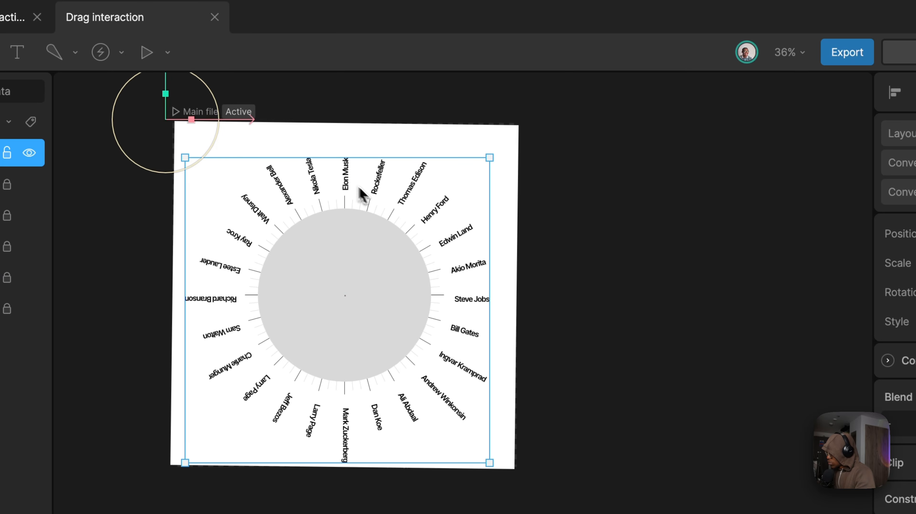
{"action": "key", "text": "BackSpace"}
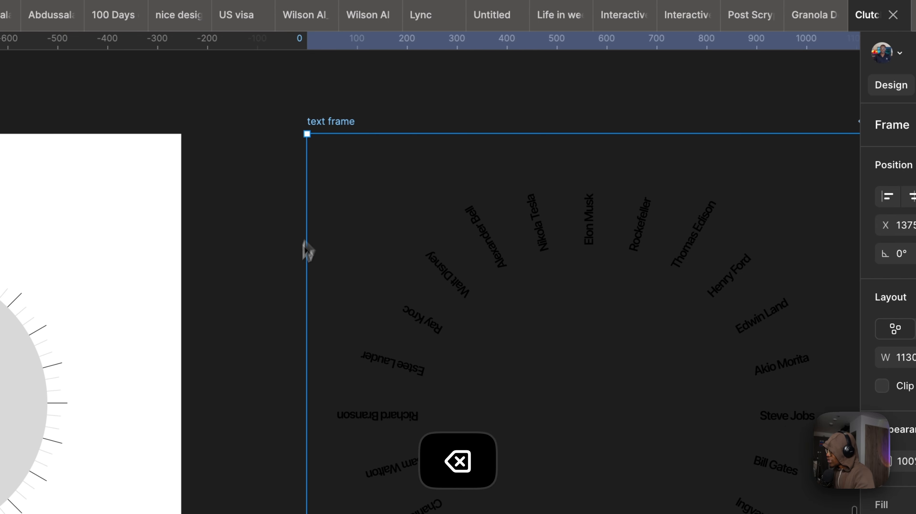
Duplicate the text frame beside the original in Figma and flatten the copy into a single vector.
{"action": "left_click", "coordinate": [569, 210]}
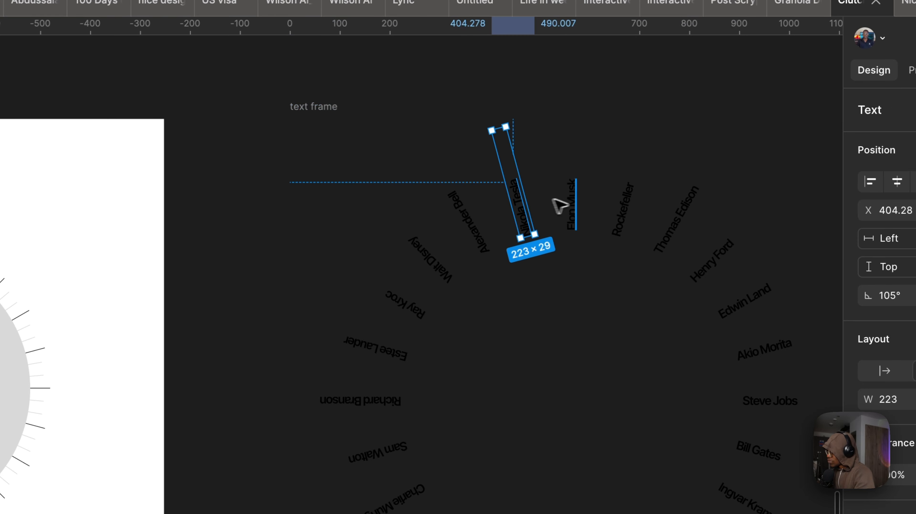
{"action": "left_click", "coordinate": [620, 210]}
{"action": "left_click", "coordinate": [333, 102]}
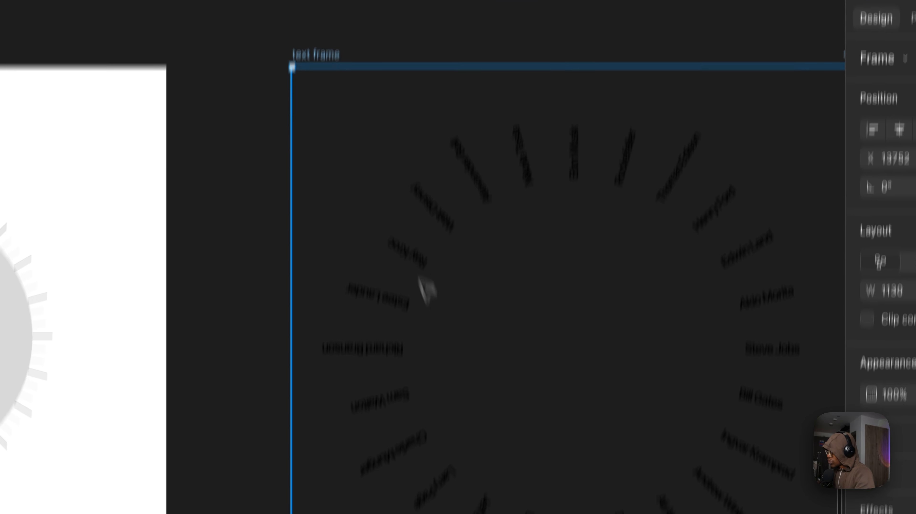
{"action": "scroll", "coordinate": [410, 473], "scroll_direction": "down", "scroll_amount": 4}
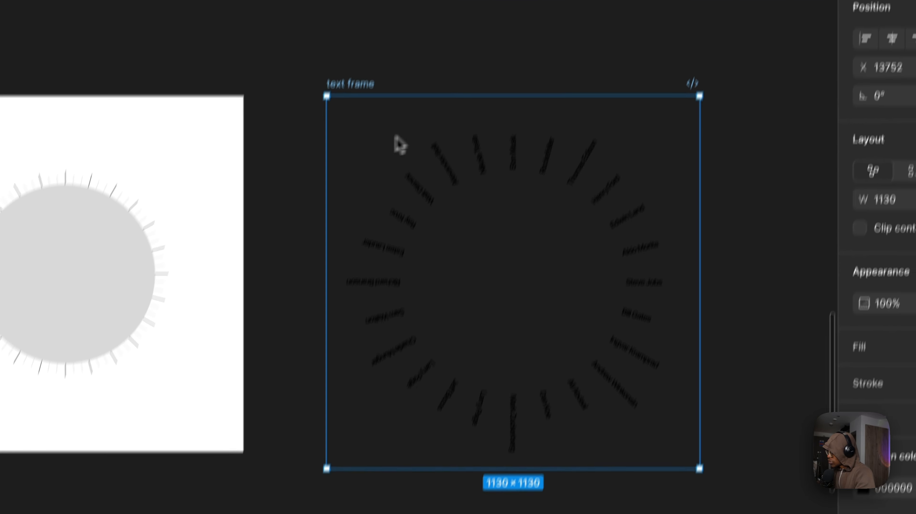
{"action": "scroll", "coordinate": [340, 85], "scroll_direction": "down", "scroll_amount": 3}
{"action": "left_click_drag", "start_coordinate": [339, 80], "coordinate": [608, 85]}
{"action": "right_click", "coordinate": [611, 149]}
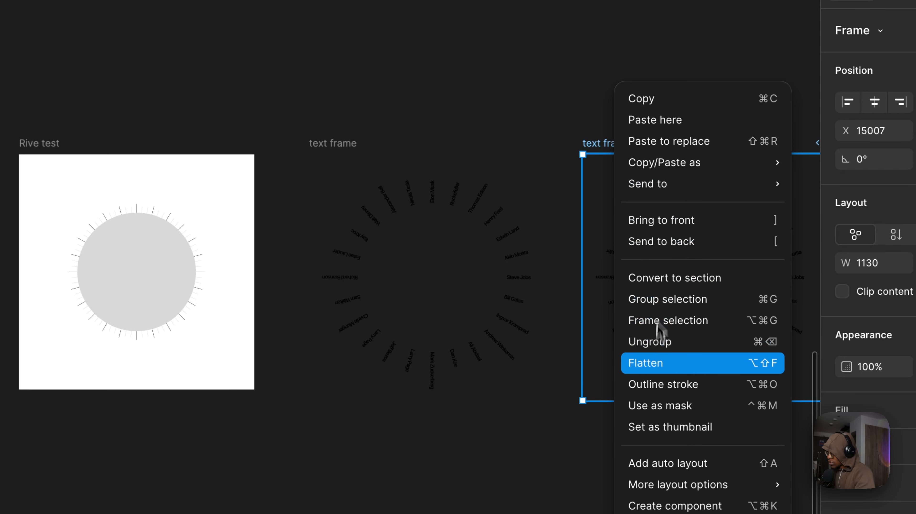
{"action": "left_click", "coordinate": [661, 363]}
Align the flattened vector and the text frame with each other on their horizontal and vertical centres.
{"action": "scroll", "coordinate": [677, 252], "scroll_direction": "up", "scroll_amount": 3}
{"action": "left_click_drag", "start_coordinate": [691, 241], "coordinate": [455, 238]}
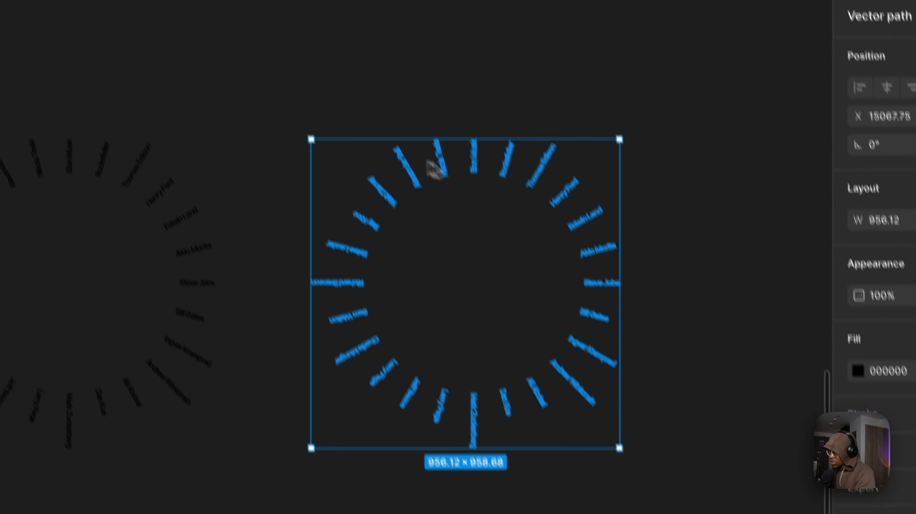
{"action": "scroll", "coordinate": [396, 179], "scroll_direction": "up", "scroll_amount": 5}
{"action": "scroll", "coordinate": [487, 244], "scroll_direction": "up", "scroll_amount": 6}
{"action": "scroll", "coordinate": [464, 286], "scroll_direction": "down", "scroll_amount": 10}
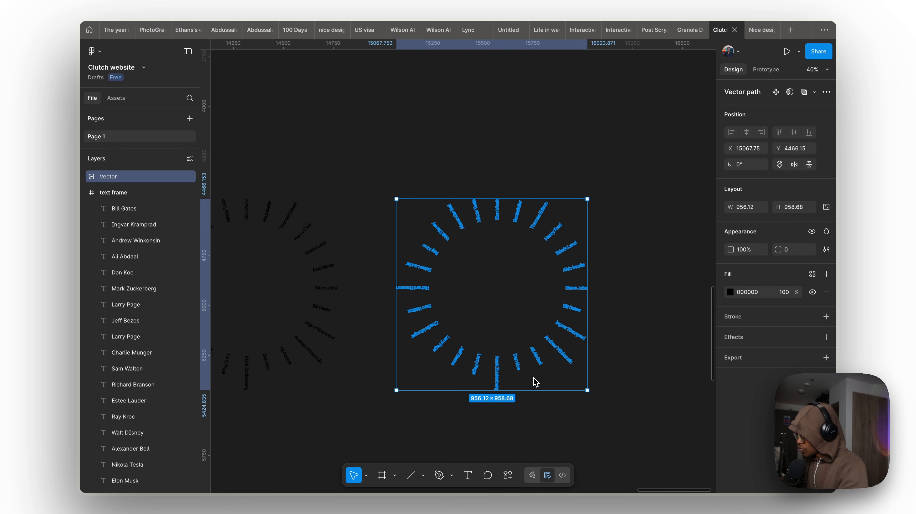
{"action": "scroll", "coordinate": [535, 381], "scroll_direction": "down", "scroll_amount": 5}
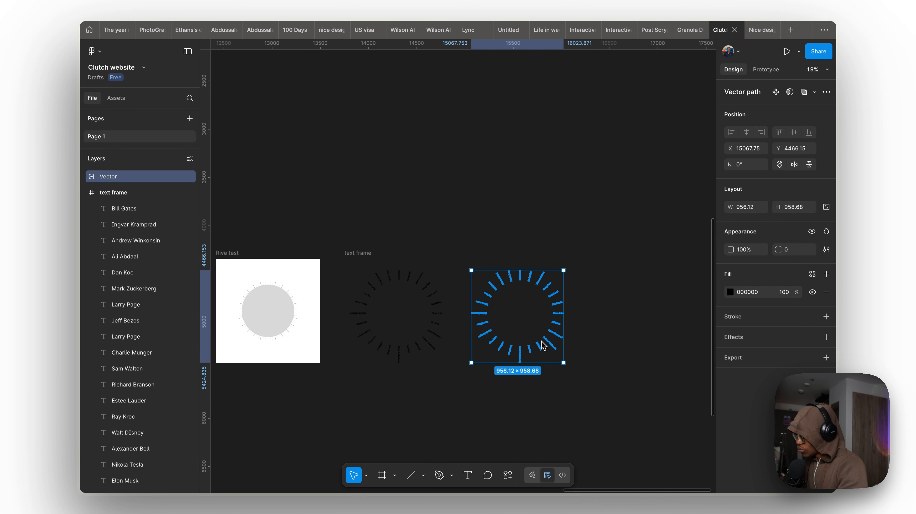
{"action": "left_click", "coordinate": [370, 254], "text": "shift"}
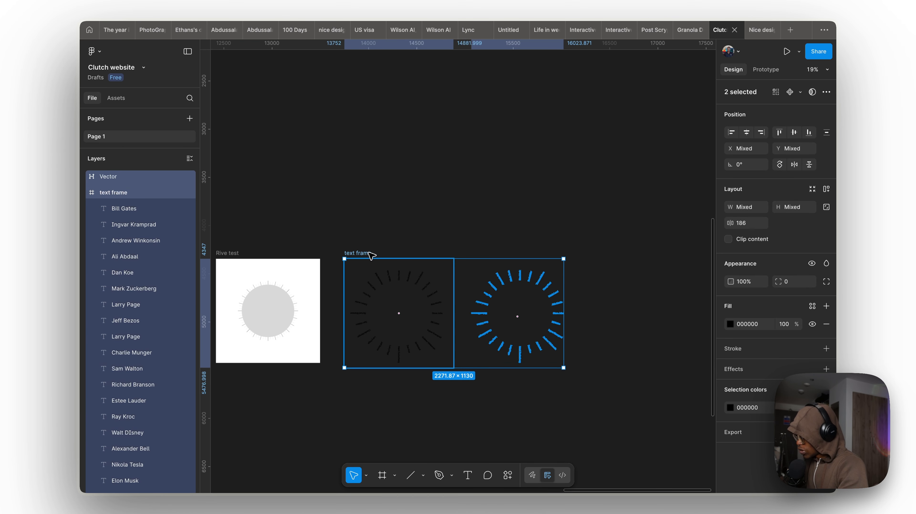
{"action": "left_click", "coordinate": [749, 133]}
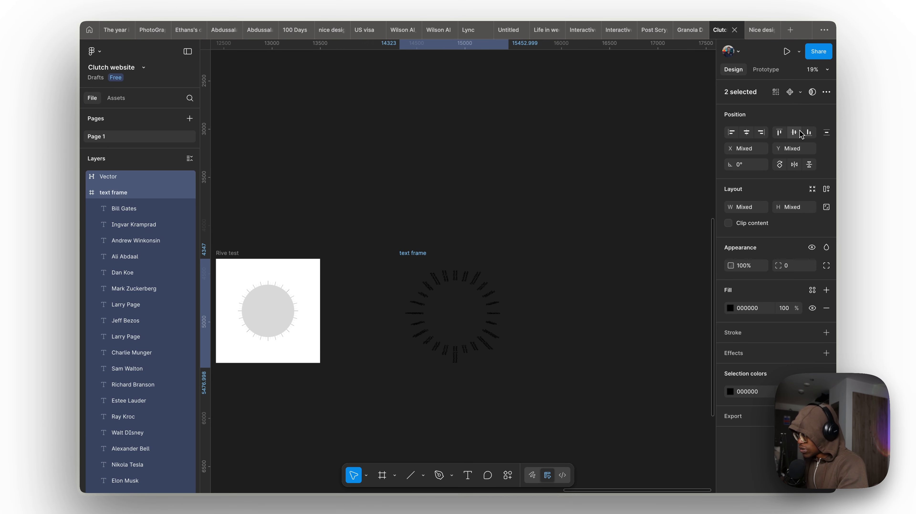
{"action": "scroll", "coordinate": [445, 377], "scroll_direction": "up", "scroll_amount": 5}
{"action": "scroll", "coordinate": [478, 310], "scroll_direction": "down", "scroll_amount": 4}
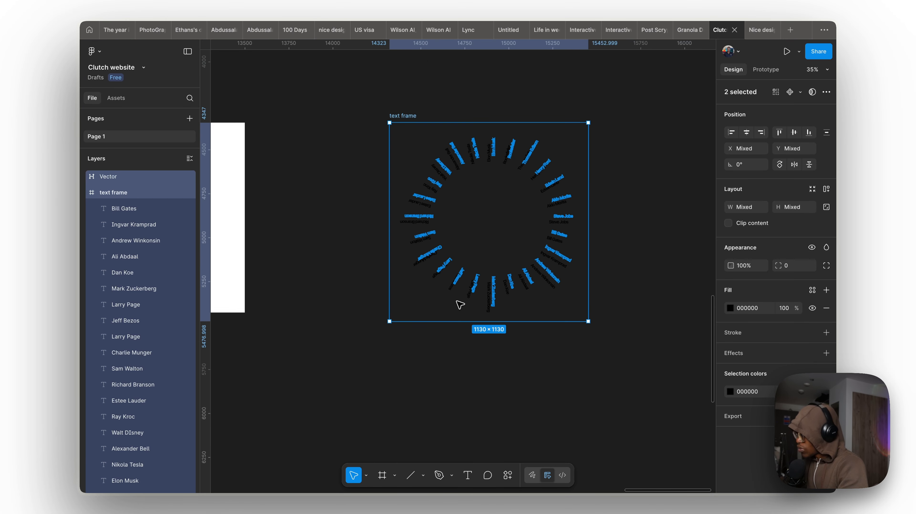
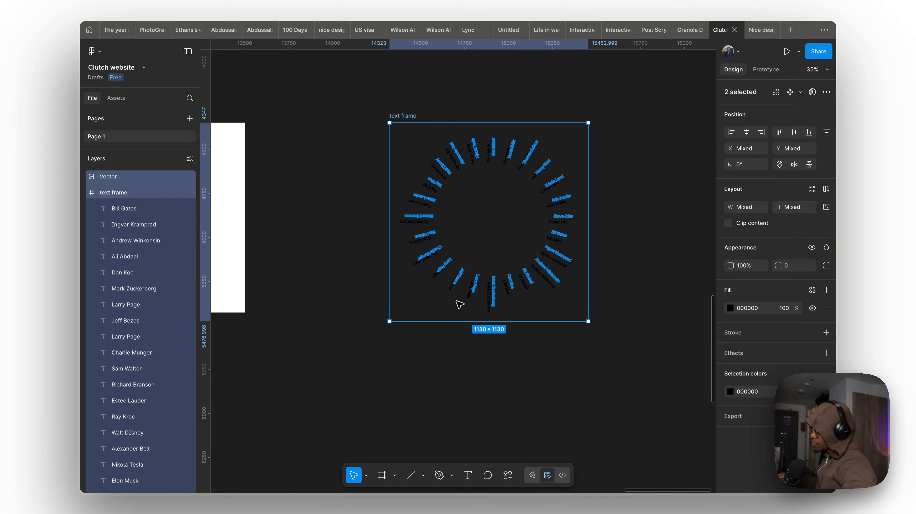
Move the text frame and the flattened vector into the Rive test frame with the dial, and centre both horizontally and vertically.
{"action": "scroll", "coordinate": [542, 253], "scroll_direction": "down", "scroll_amount": 5}
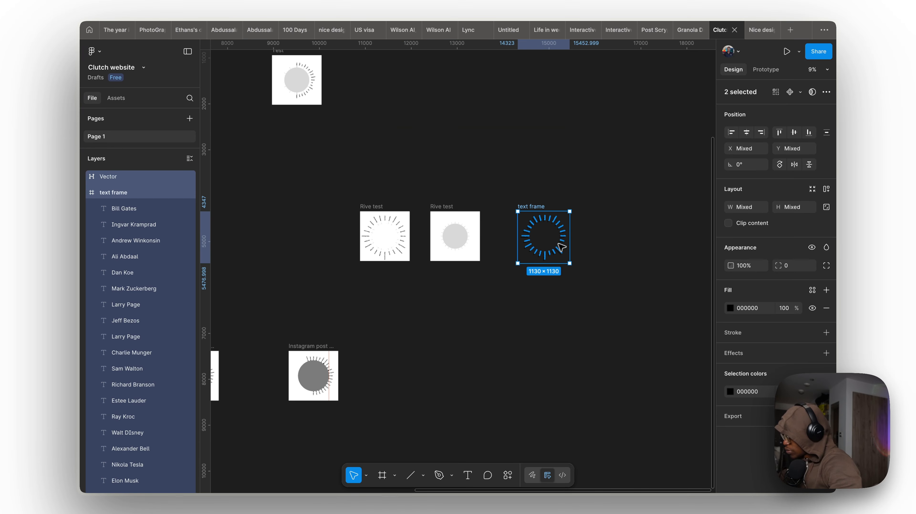
{"action": "left_click_drag", "start_coordinate": [553, 247], "coordinate": [463, 248]}
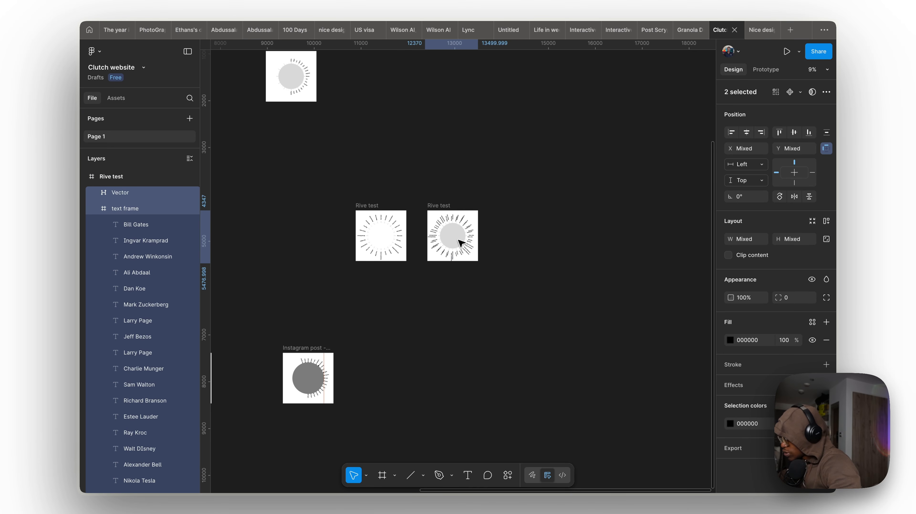
{"action": "scroll", "coordinate": [462, 245], "scroll_direction": "up", "scroll_amount": 5}
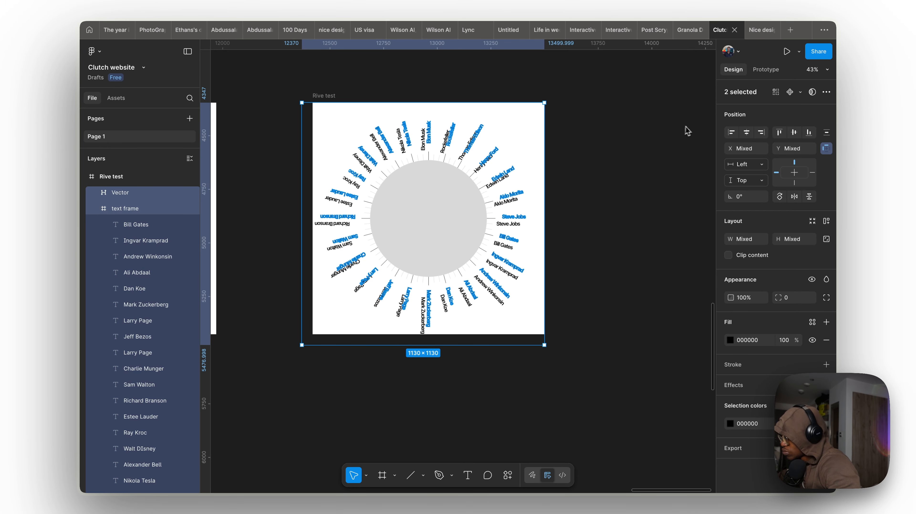
{"action": "left_click", "coordinate": [747, 132]}
{"action": "left_click", "coordinate": [789, 134]}
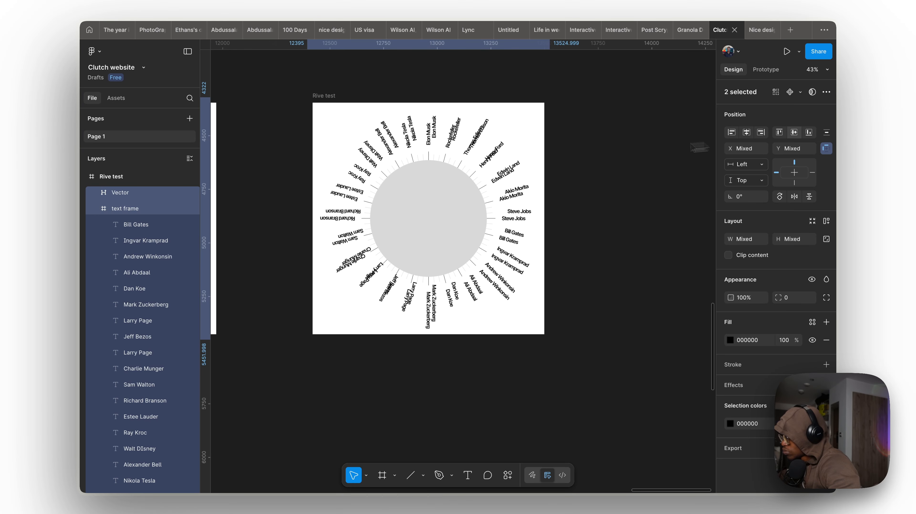
Move only the flattened vector over the text frame's name labels, to X 37, Y 94.
{"action": "left_click", "coordinate": [595, 151]}
{"action": "left_click", "coordinate": [105, 209]}
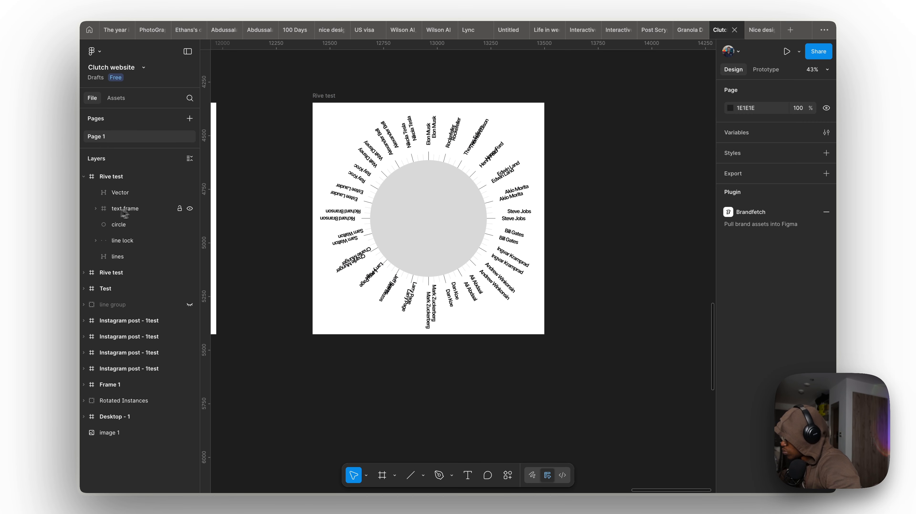
{"action": "left_click", "coordinate": [124, 193]}
{"action": "scroll", "coordinate": [474, 180], "scroll_direction": "up", "scroll_amount": 2}
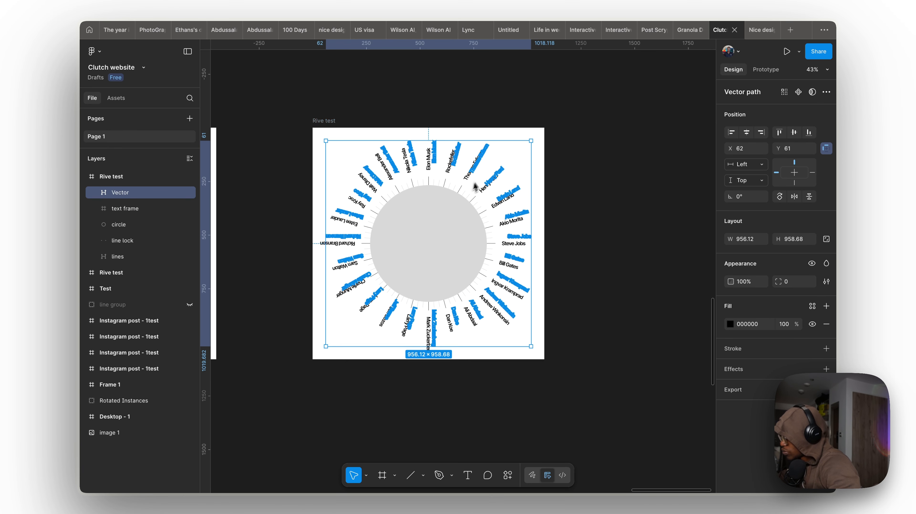
{"action": "scroll", "coordinate": [454, 190], "scroll_direction": "down", "scroll_amount": 4}
{"action": "scroll", "coordinate": [440, 240], "scroll_direction": "up", "scroll_amount": 5}
{"action": "scroll", "coordinate": [462, 143], "scroll_direction": "up", "scroll_amount": 4}
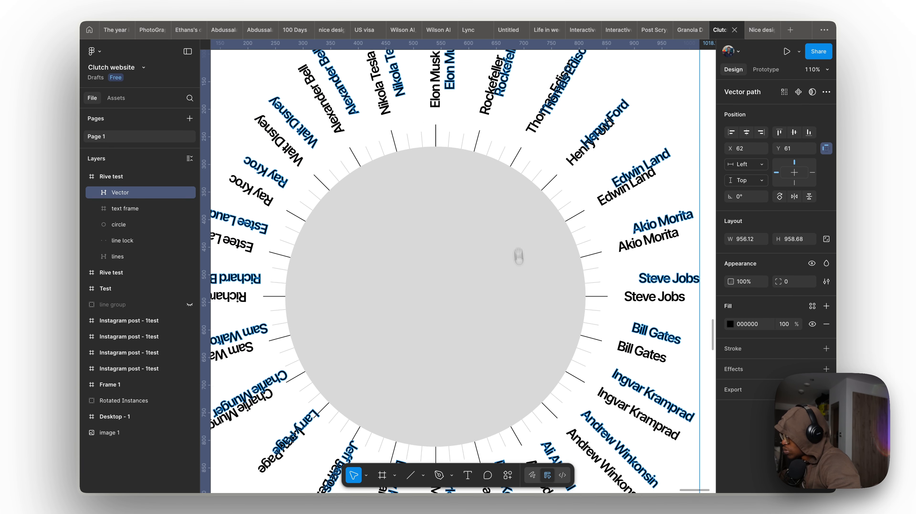
{"action": "left_click_drag", "start_coordinate": [430, 132], "coordinate": [412, 148]}
Try to fine-tune the flattened vector's horizontal position to X 36, and delete the vector.
{"action": "scroll", "coordinate": [410, 148], "scroll_direction": "up", "scroll_amount": 5}
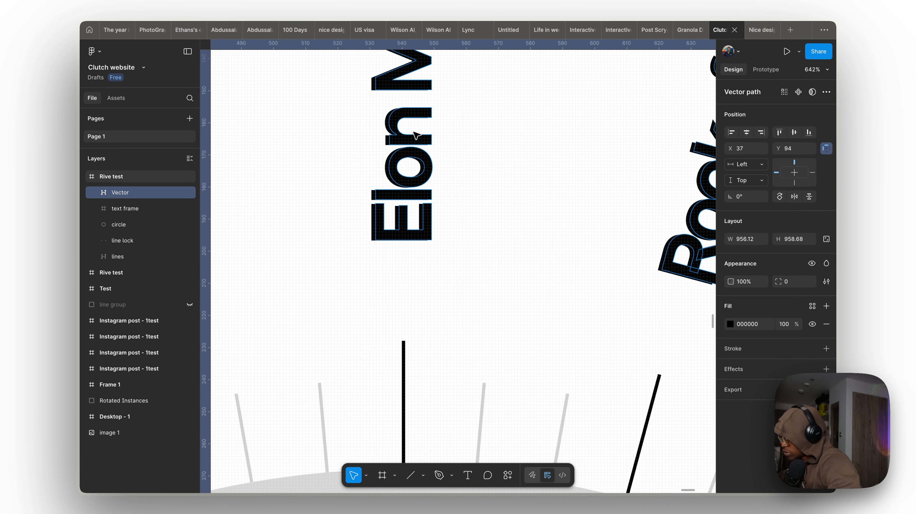
{"action": "key", "text": "Left"}
{"action": "scroll", "coordinate": [415, 135], "scroll_direction": "down", "scroll_amount": 6}
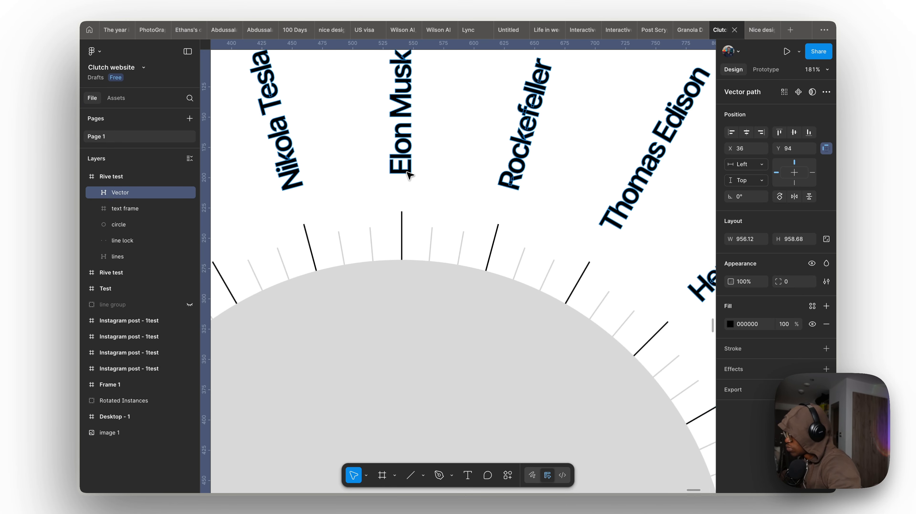
{"action": "scroll", "coordinate": [382, 154], "scroll_direction": "up", "scroll_amount": 10}
{"action": "key", "text": "Left"}
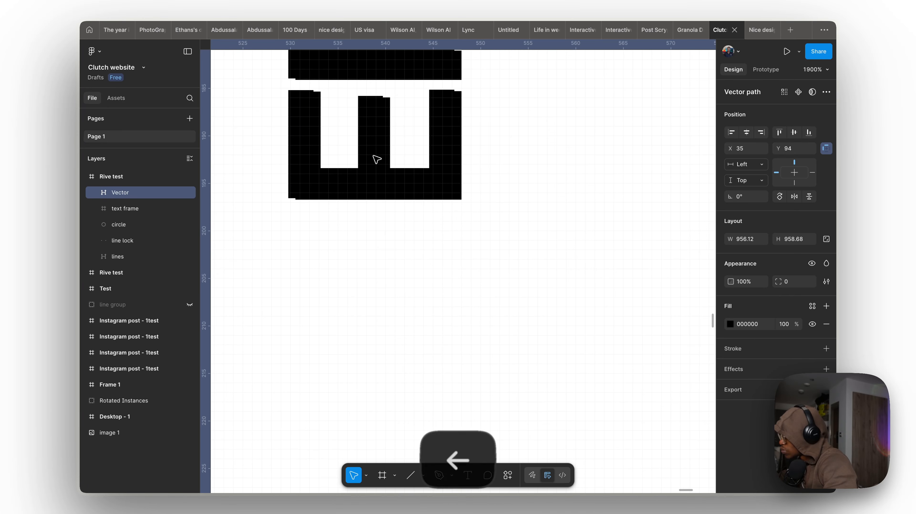
{"action": "key", "text": "Right"}
{"action": "scroll", "coordinate": [427, 158], "scroll_direction": "down", "scroll_amount": 2}
{"action": "scroll", "coordinate": [427, 157], "scroll_direction": "down", "scroll_amount": 6}
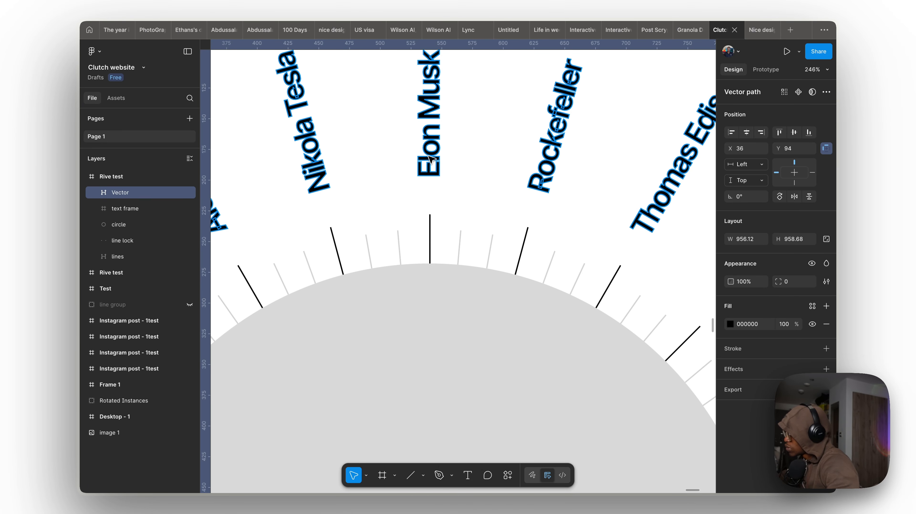
{"action": "key", "text": "BackSpace"}
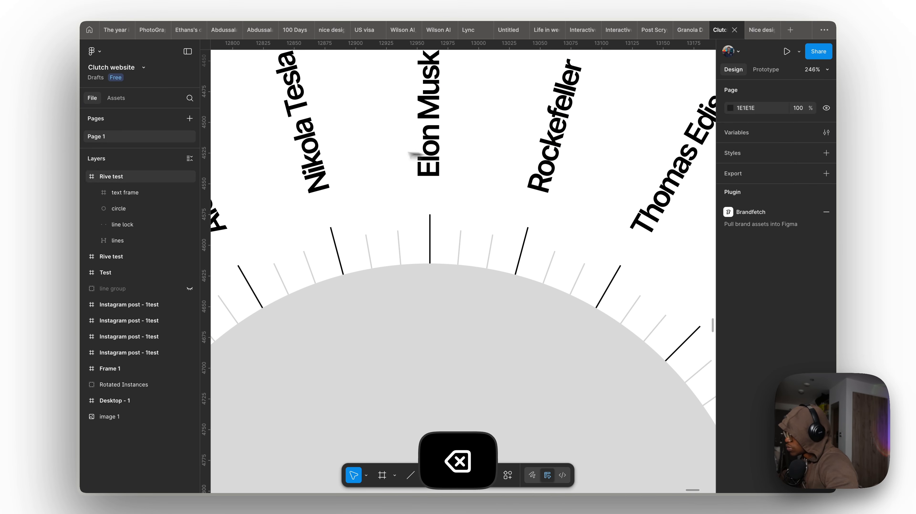
Duplicate the centred text frame in place inside the Rive test frame and flatten the duplicate.
{"action": "left_click", "coordinate": [130, 196]}
{"action": "key", "text": "shift+2"}
{"action": "key", "text": "cmd+d"}
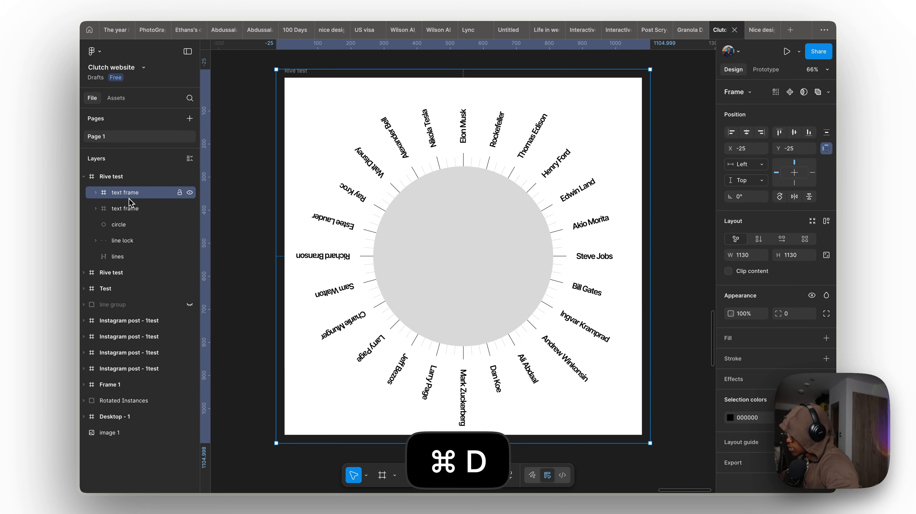
{"action": "right_click", "coordinate": [131, 194]}
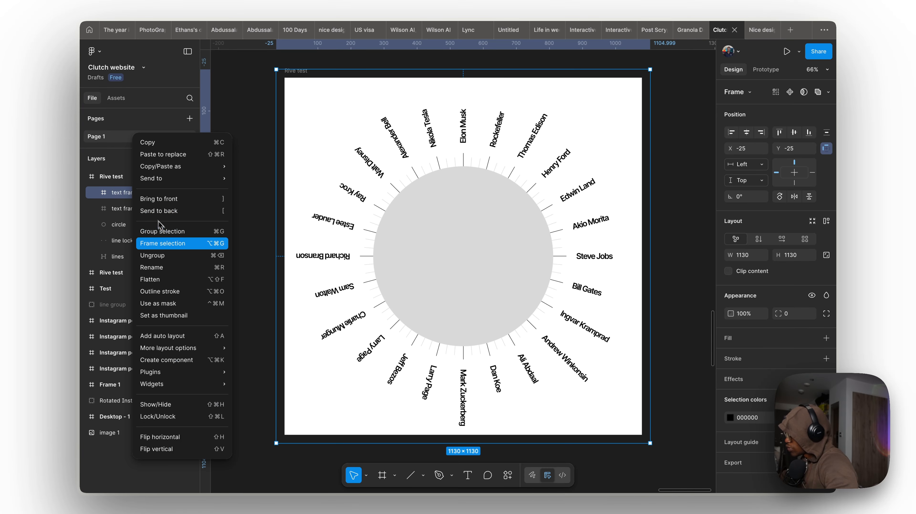
{"action": "left_click", "coordinate": [161, 279]}
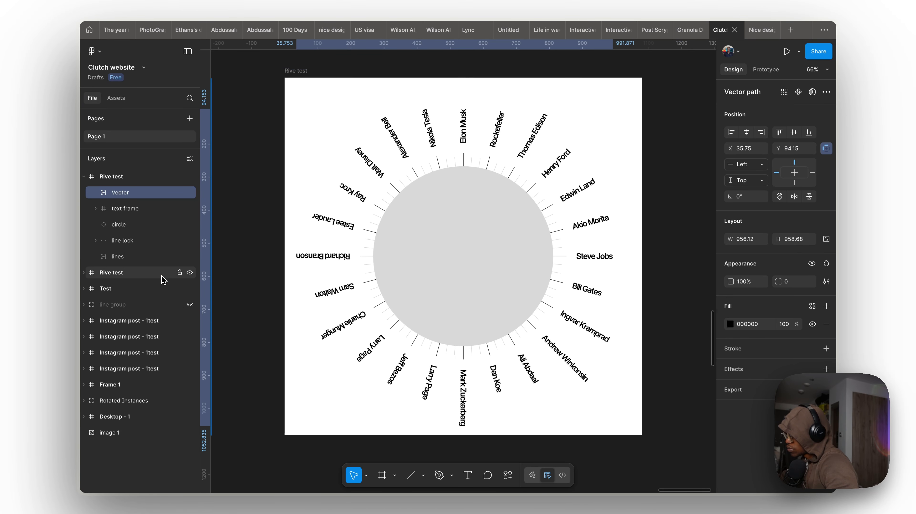
Compare the flattened name labels with the text frame, and copy the flattened vector as SVG.
{"action": "scroll", "coordinate": [467, 137], "scroll_direction": "up", "scroll_amount": 5}
{"action": "scroll", "coordinate": [467, 138], "scroll_direction": "down", "scroll_amount": 3}
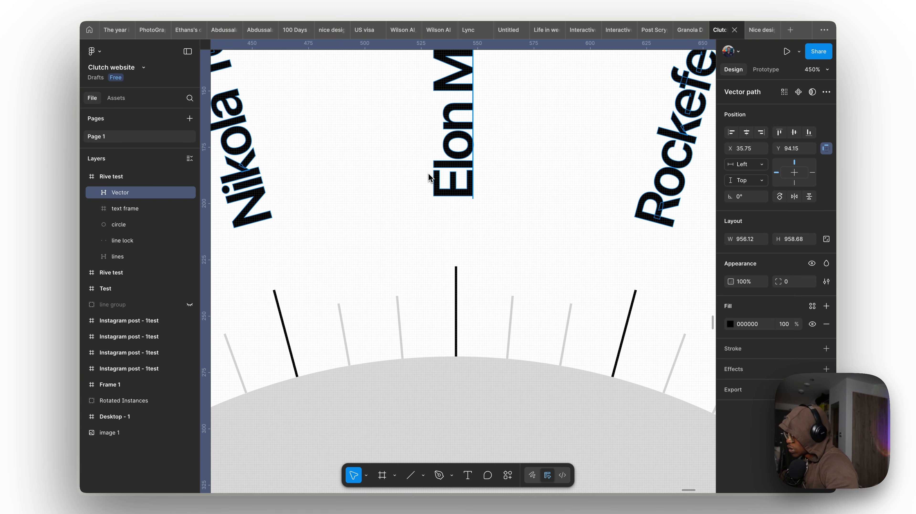
{"action": "left_click", "coordinate": [126, 209]}
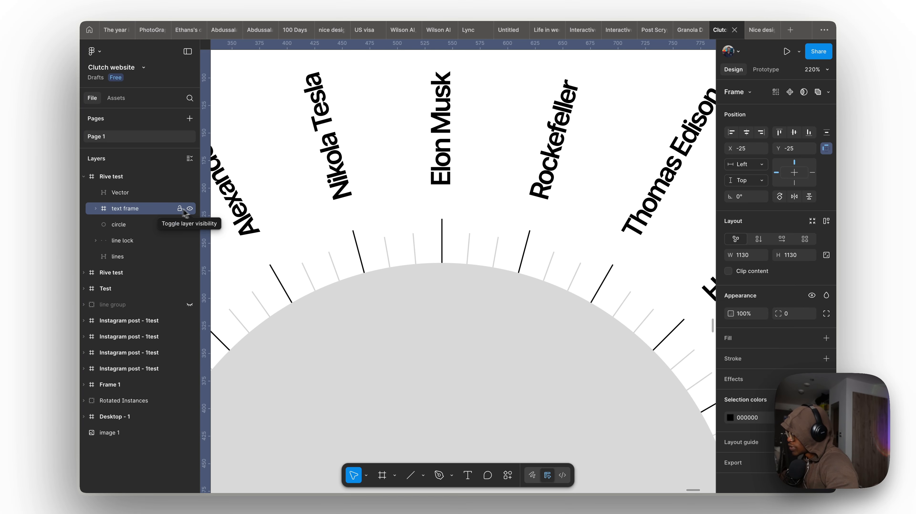
{"action": "left_click", "coordinate": [167, 194]}
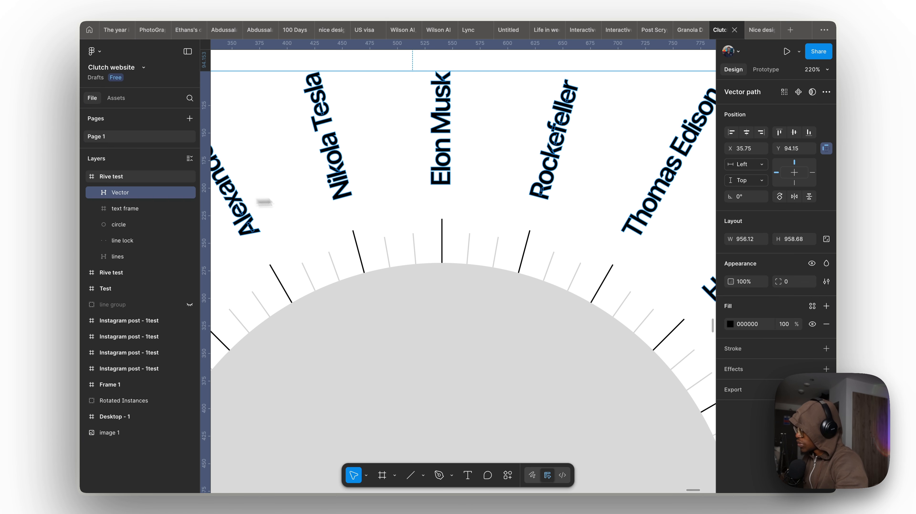
{"action": "key", "text": "shift+2"}
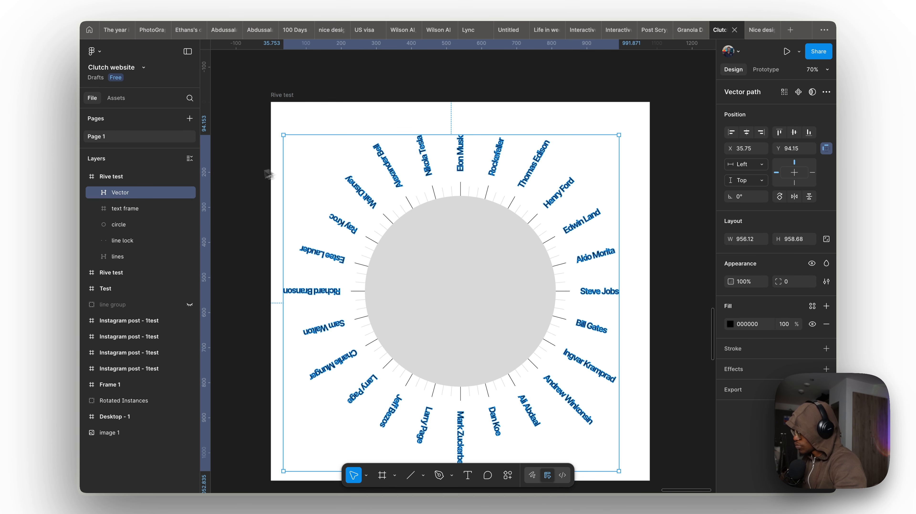
{"action": "scroll", "coordinate": [486, 162], "scroll_direction": "down", "scroll_amount": 2}
{"action": "scroll", "coordinate": [474, 171], "scroll_direction": "down", "scroll_amount": 2}
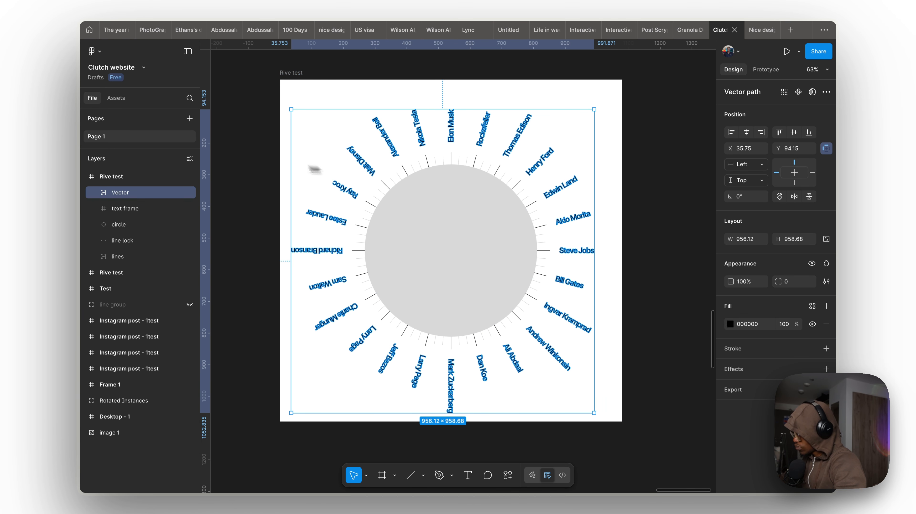
{"action": "right_click", "coordinate": [130, 194]}
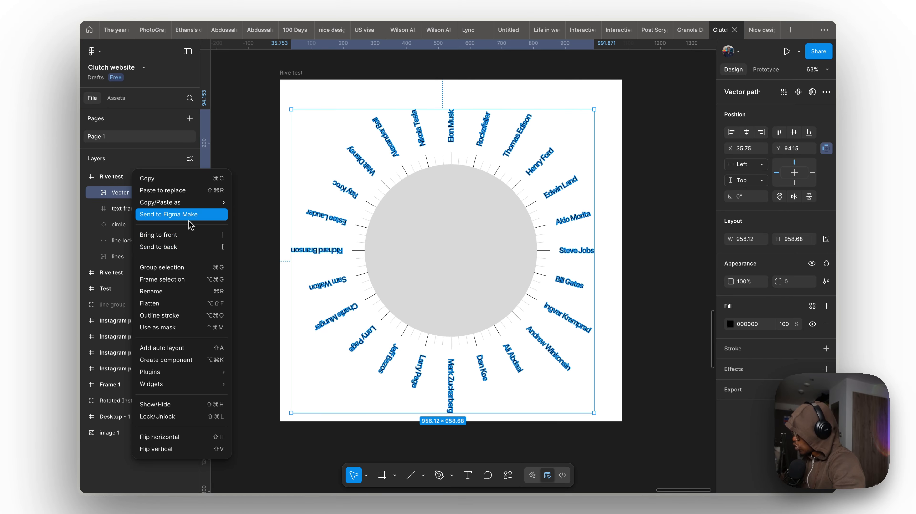
{"action": "mouse_move", "coordinate": [190, 208]}
{"action": "left_click", "coordinate": [280, 216]}
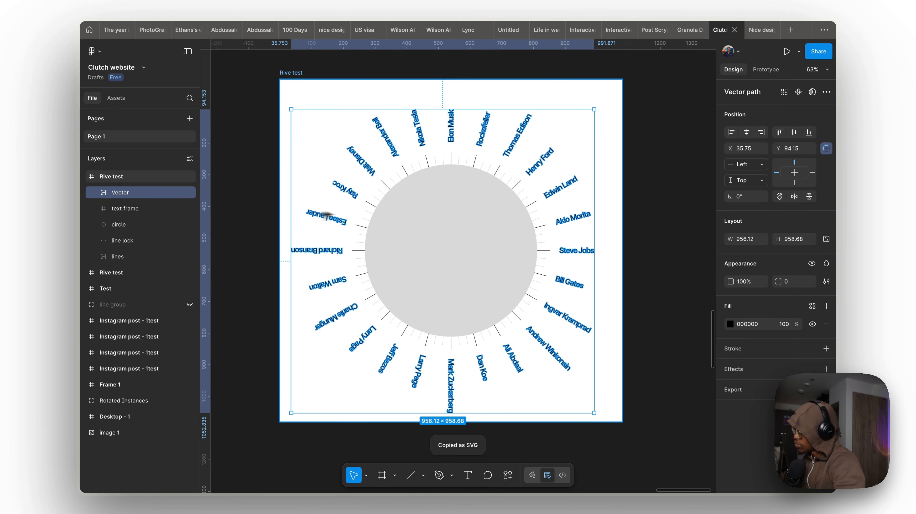
Switch to Rive and paste the copied SVG name labels onto the Main file artboard.
{"action": "key", "text": "super+Tab"}
{"action": "left_click", "coordinate": [322, 88]}
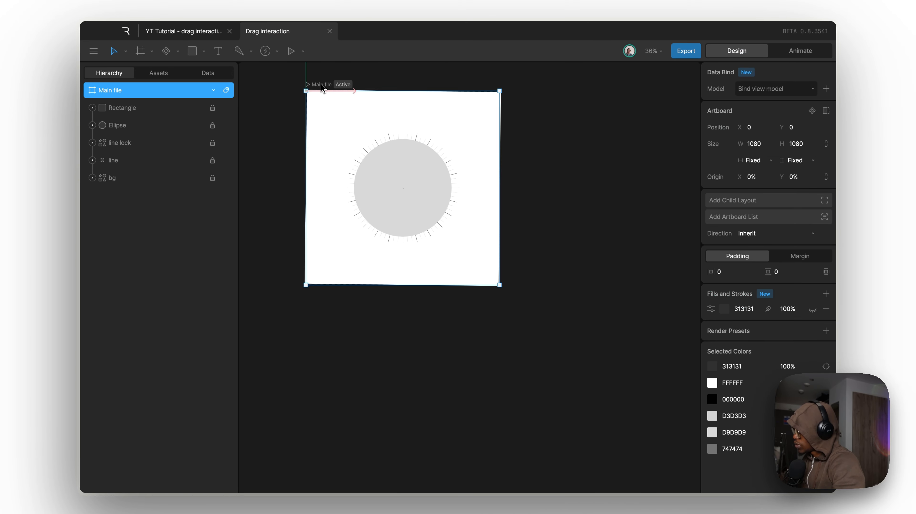
{"action": "key", "text": "super+v"}
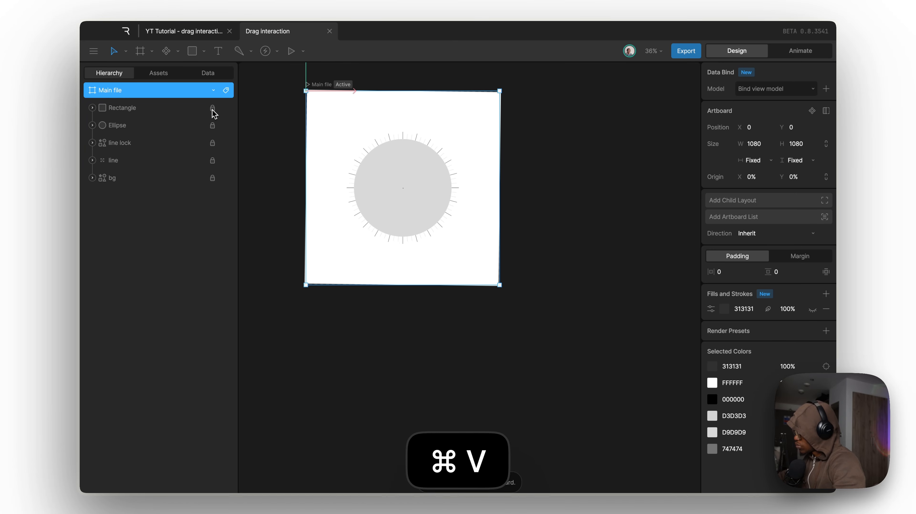
Delete an older pasted SVG asset and place the newly pasted name labels on the Main file artboard.
{"action": "left_click", "coordinate": [151, 73]}
{"action": "right_click", "coordinate": [137, 143]}
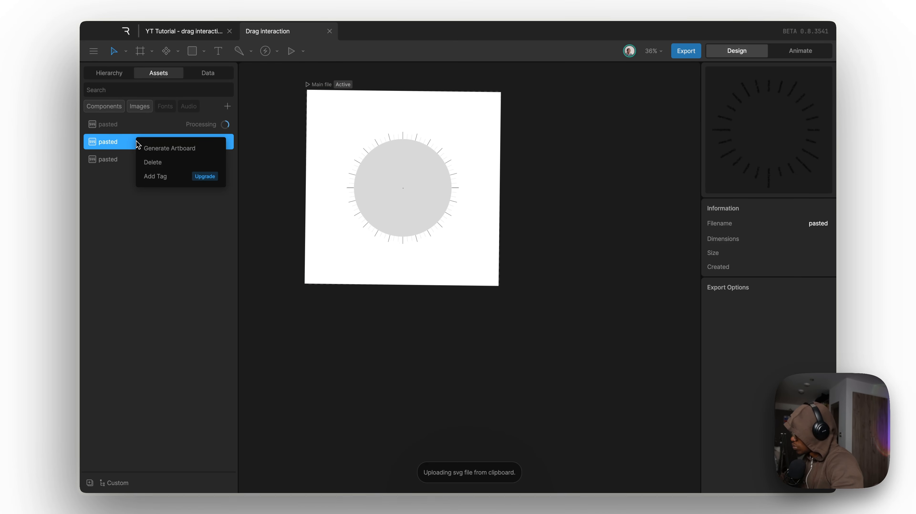
{"action": "left_click", "coordinate": [154, 163]}
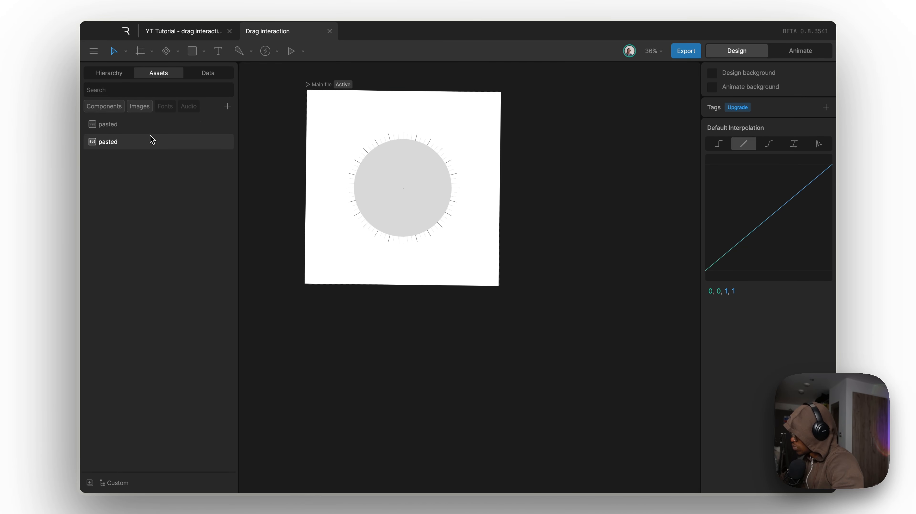
{"action": "left_click_drag", "start_coordinate": [145, 131], "coordinate": [368, 158]}
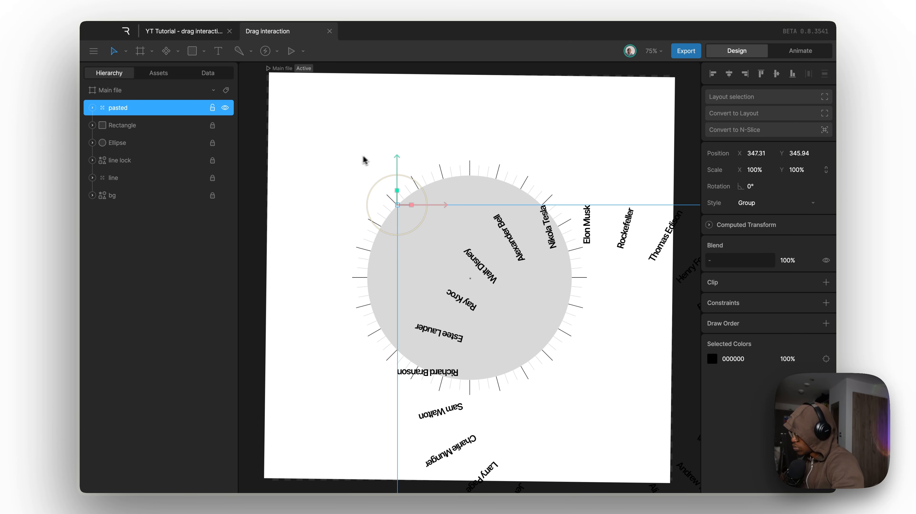
Match the pasted labels group to the Figma vector's position by setting X to 35.75 and Y to 94.15.
{"action": "scroll", "coordinate": [428, 186], "scroll_direction": "down", "scroll_amount": 3}
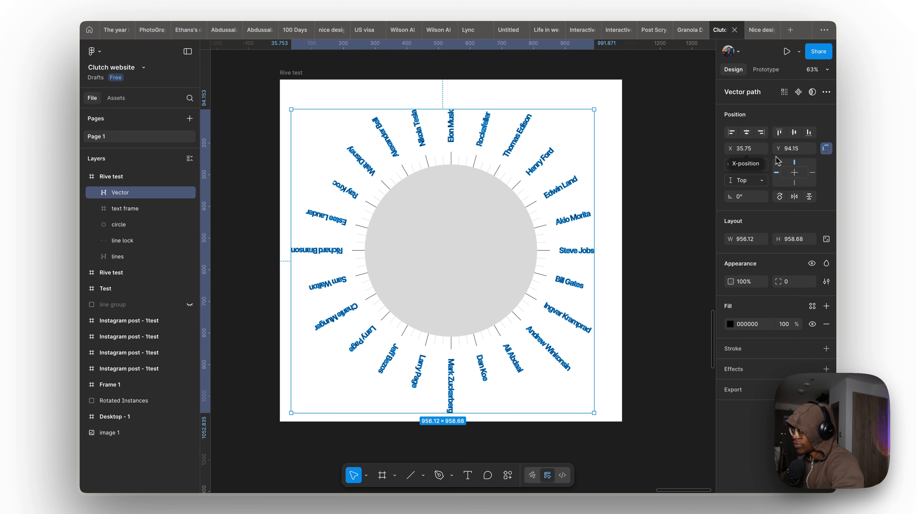
{"action": "scroll", "coordinate": [640, 160], "scroll_direction": "right", "scroll_amount": 10}
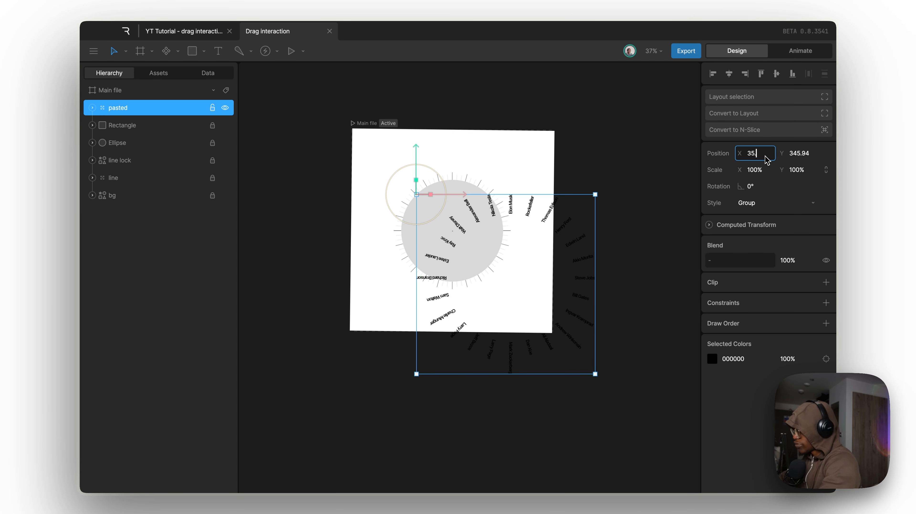
{"action": "type", "text": "5"}
{"action": "key", "text": "Return"}
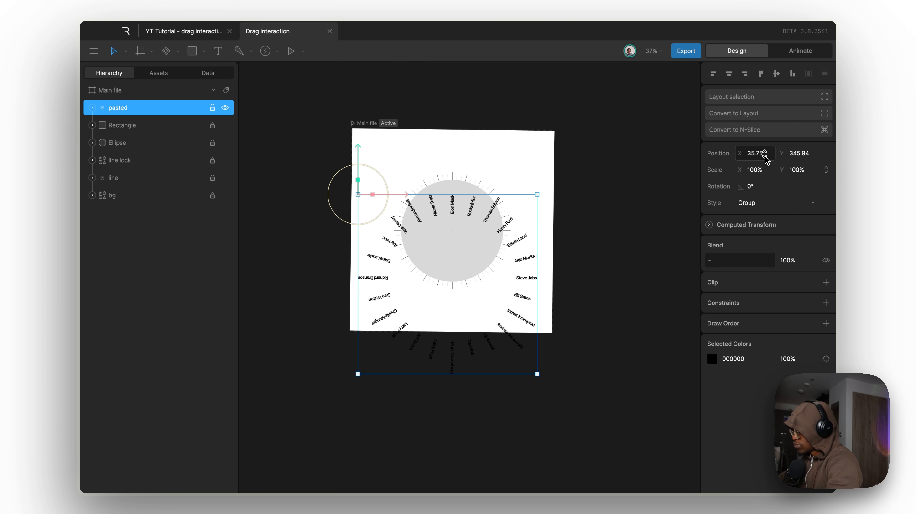
{"action": "key", "text": "ctrl+Left"}
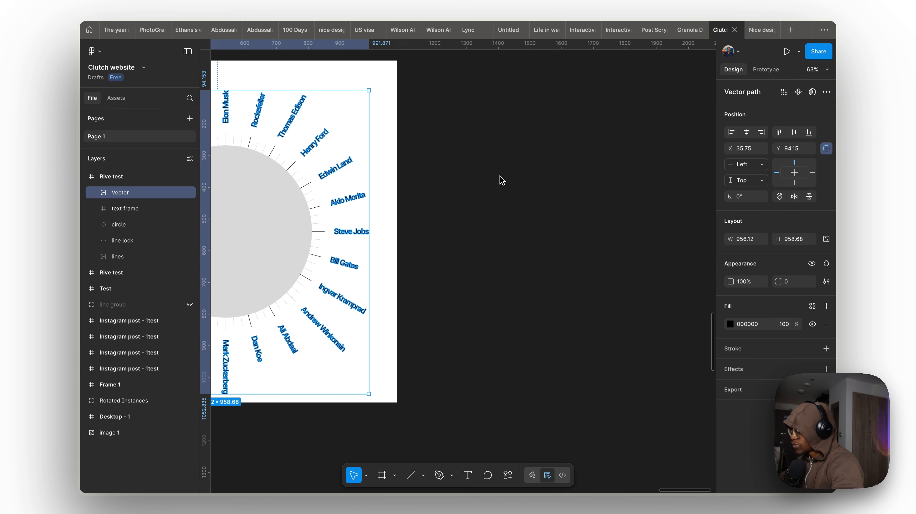
{"action": "key", "text": "ctrl+Right"}
{"action": "left_click", "coordinate": [804, 154]}
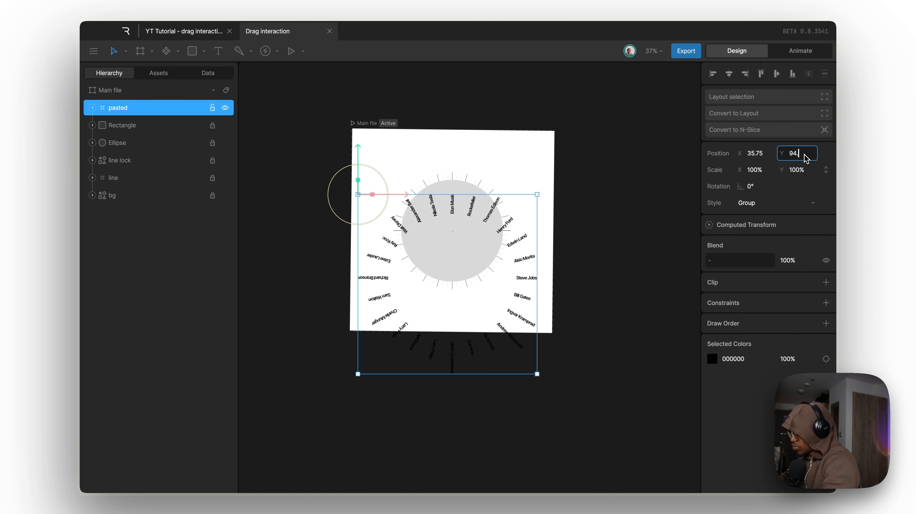
{"action": "type", "text": "94.15"}
{"action": "key", "text": "Return"}
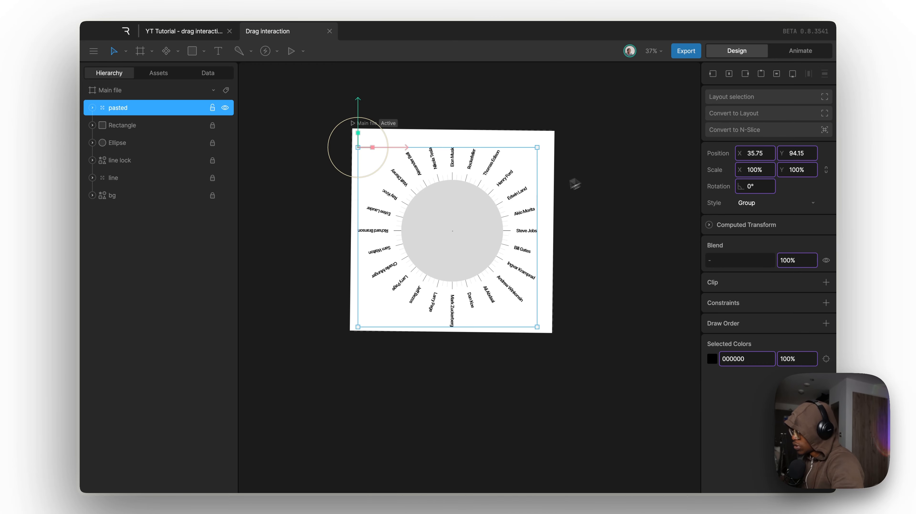
Check the labels' alignment around the dial and rename the pasted group as text.
{"action": "scroll", "coordinate": [504, 259], "scroll_direction": "up", "scroll_amount": 5}
{"action": "scroll", "coordinate": [499, 268], "scroll_direction": "down", "scroll_amount": 5}
{"action": "scroll", "coordinate": [439, 250], "scroll_direction": "up", "scroll_amount": 5}
{"action": "scroll", "coordinate": [439, 249], "scroll_direction": "down", "scroll_amount": 4}
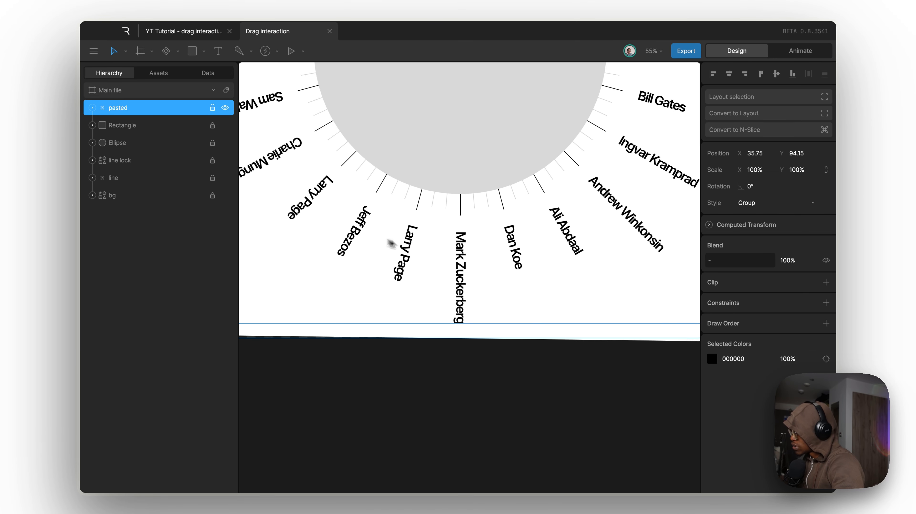
{"action": "left_click", "coordinate": [92, 108]}
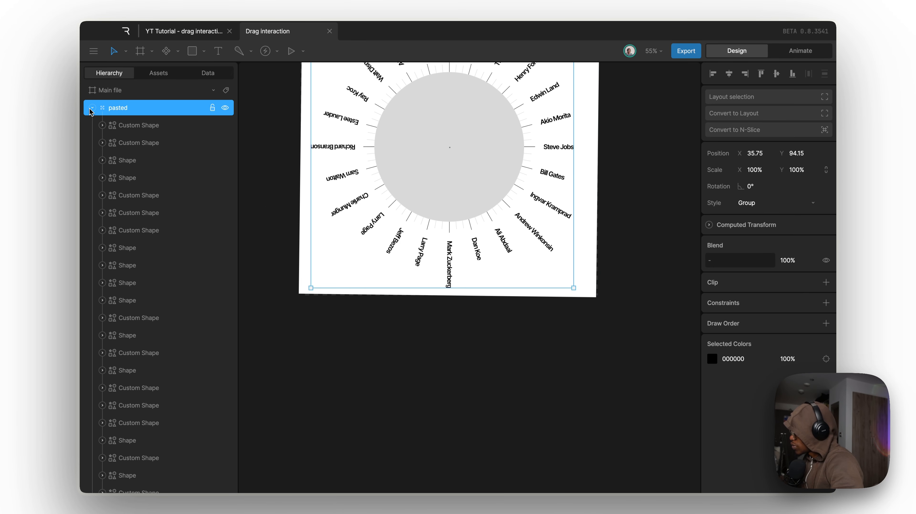
{"action": "left_click", "coordinate": [92, 108]}
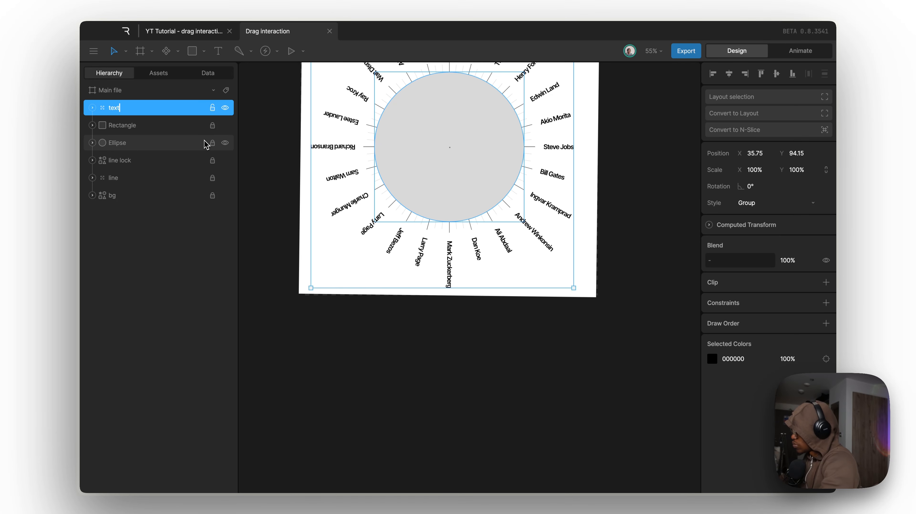
{"action": "scroll", "coordinate": [409, 149], "scroll_direction": "up", "scroll_amount": 3}
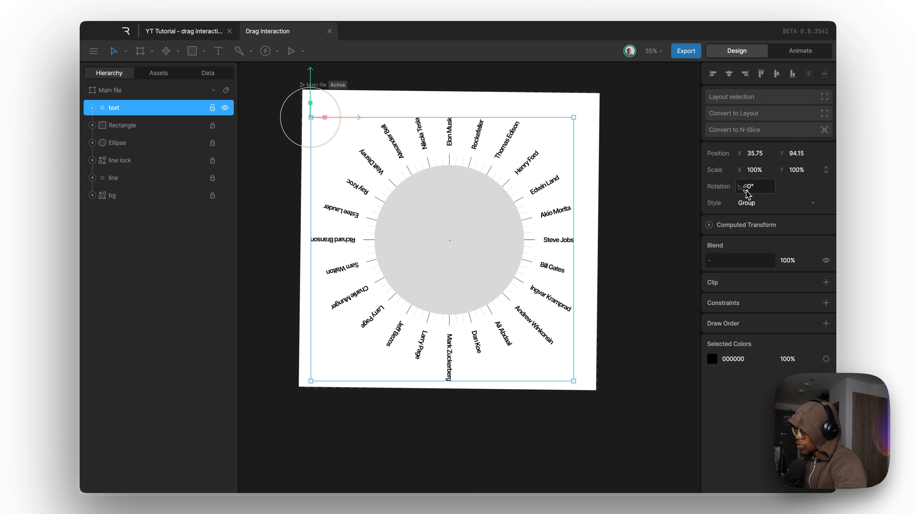
Turn on Freeze for the text group and move its origin from the group's corner to roughly the dial's centre.
{"action": "left_click_drag", "start_coordinate": [748, 186], "coordinate": [754, 187]}
{"action": "key", "text": "super+z"}
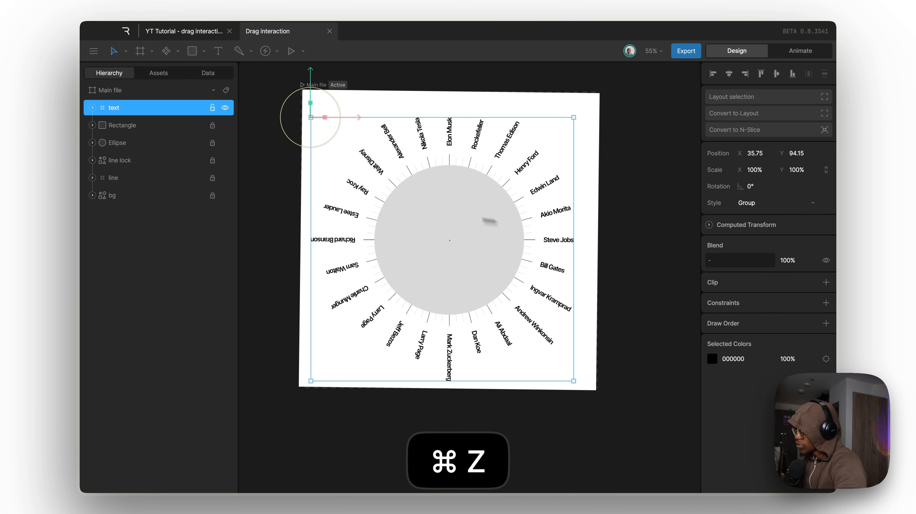
{"action": "key", "text": "y"}
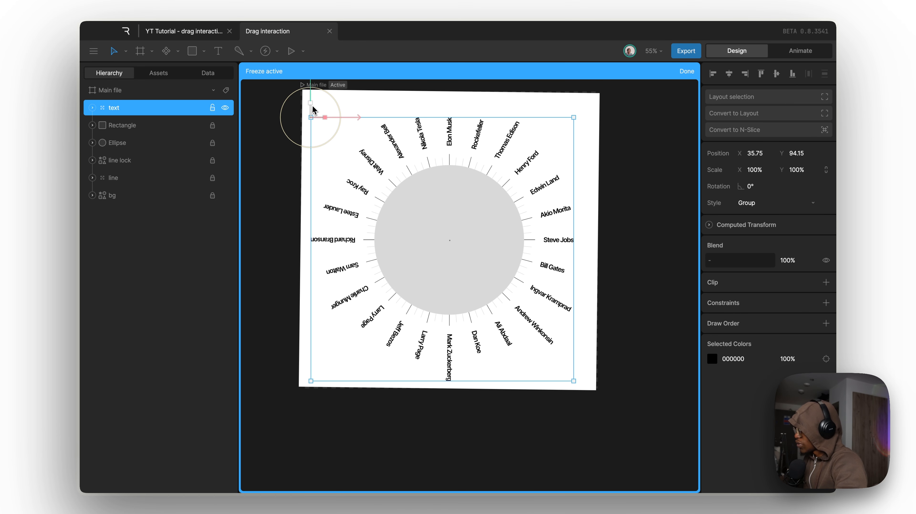
{"action": "scroll", "coordinate": [312, 111], "scroll_direction": "up", "scroll_amount": 3}
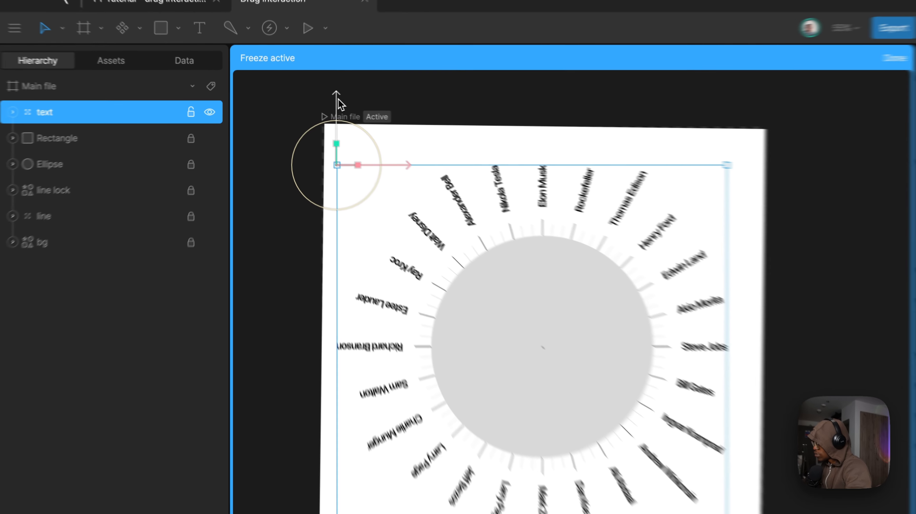
{"action": "left_click_drag", "start_coordinate": [311, 96], "coordinate": [313, 216]}
{"action": "left_click_drag", "start_coordinate": [356, 308], "coordinate": [354, 324]}
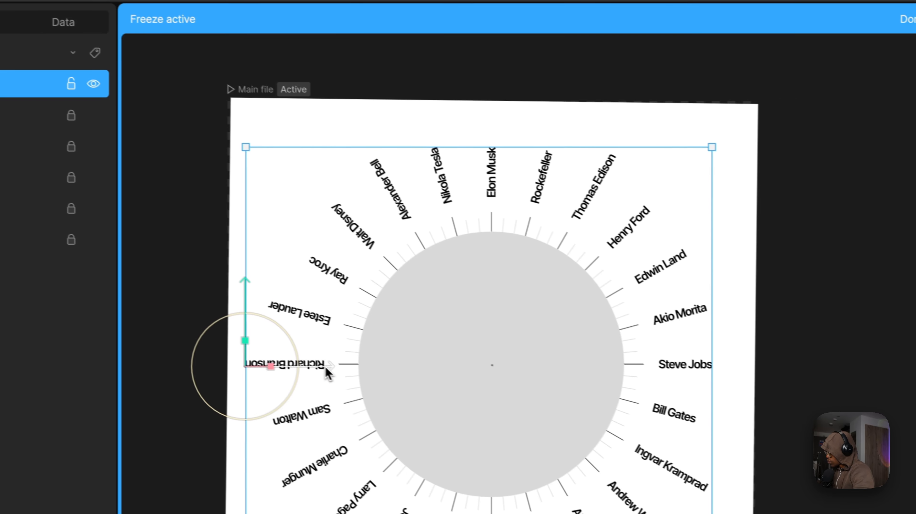
{"action": "left_click_drag", "start_coordinate": [433, 398], "coordinate": [684, 417]}
Align the text group's origin exactly with the small centre square's corner at X 540, Y 540, and finish freezing.
{"action": "scroll", "coordinate": [501, 395], "scroll_direction": "up", "scroll_amount": 15}
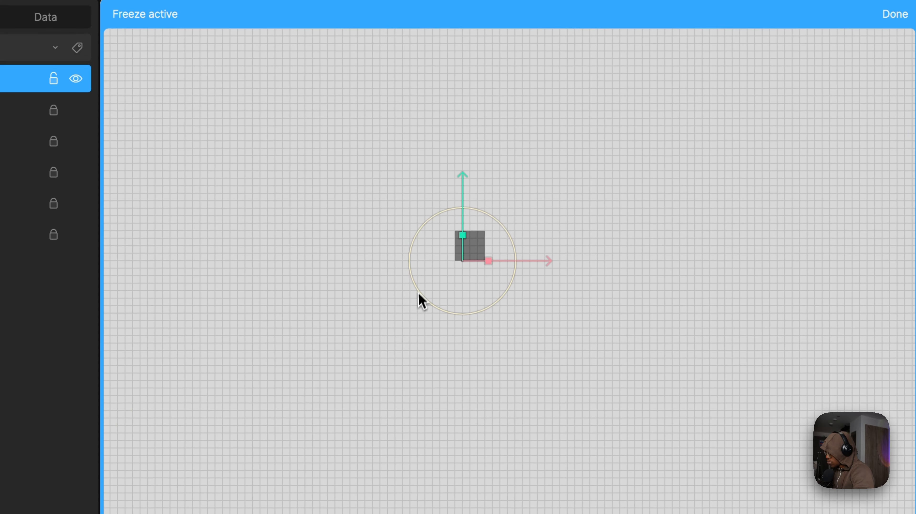
{"action": "left_click_drag", "start_coordinate": [546, 296], "coordinate": [516, 299]}
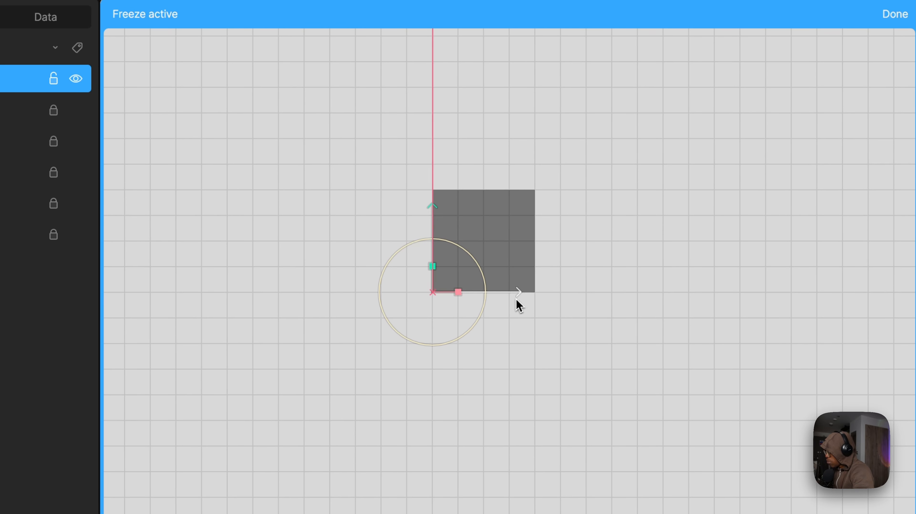
{"action": "left_click_drag", "start_coordinate": [438, 207], "coordinate": [438, 108]}
{"action": "scroll", "coordinate": [441, 144], "scroll_direction": "up", "scroll_amount": 8}
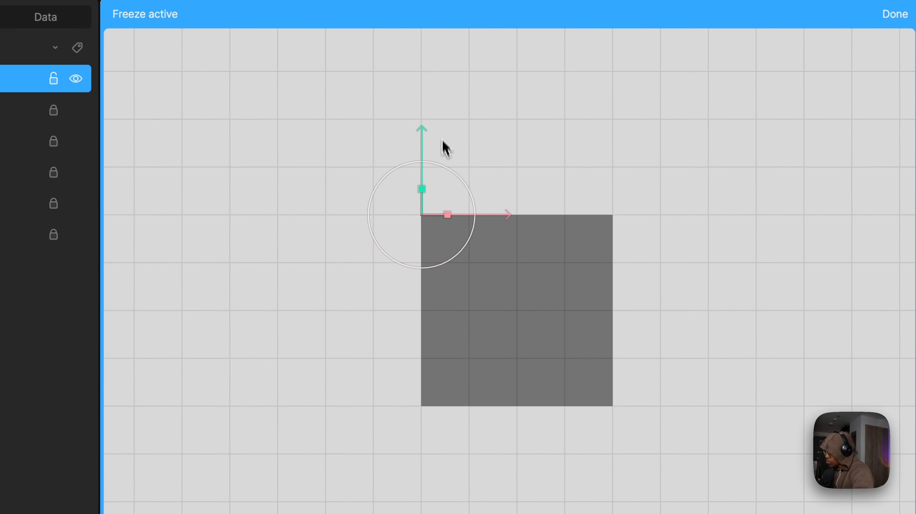
{"action": "scroll", "coordinate": [432, 313], "scroll_direction": "down", "scroll_amount": 12}
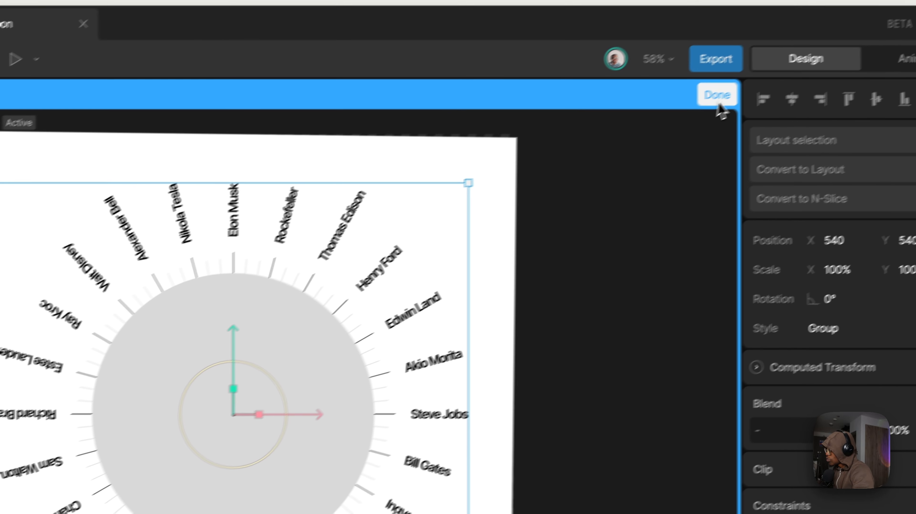
{"action": "left_click", "coordinate": [895, 13]}
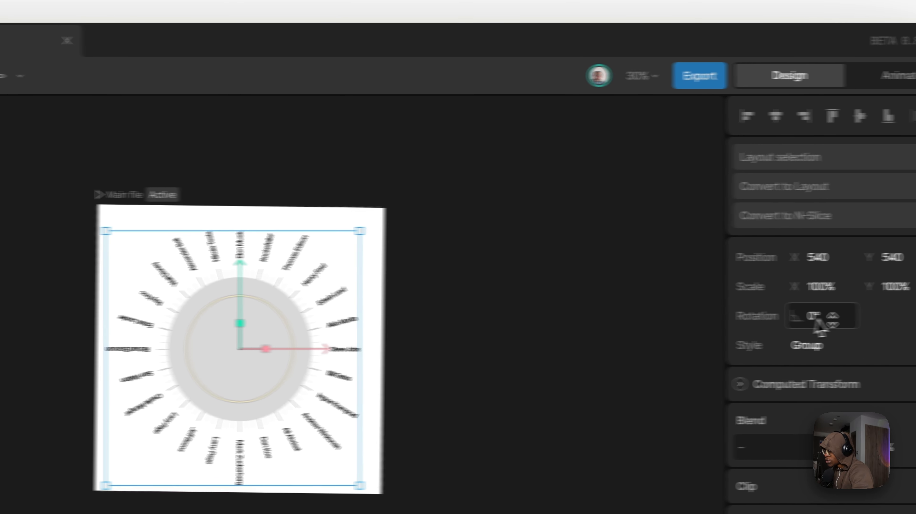
Try rotating the text group to 38.25° about its centred origin, and undo the rotation.
{"action": "left_click_drag", "start_coordinate": [754, 316], "coordinate": [771, 288]}
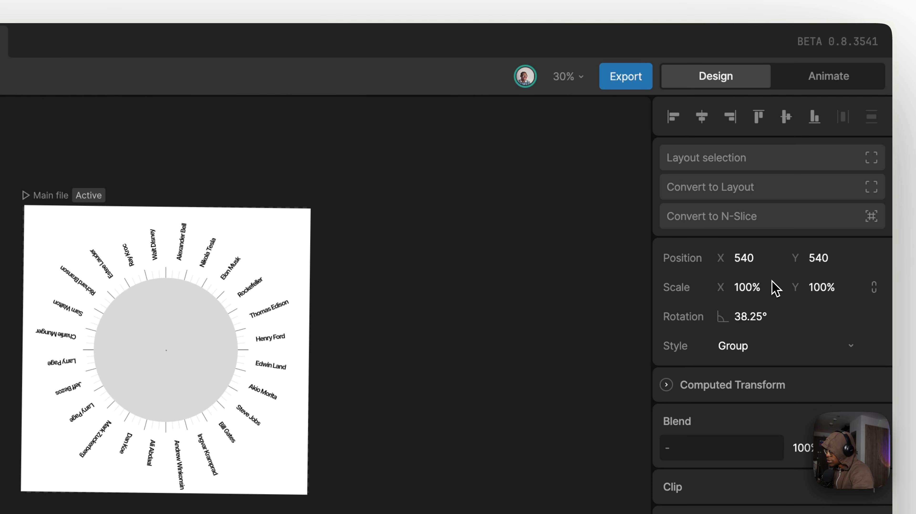
{"action": "key", "text": "super+z"}
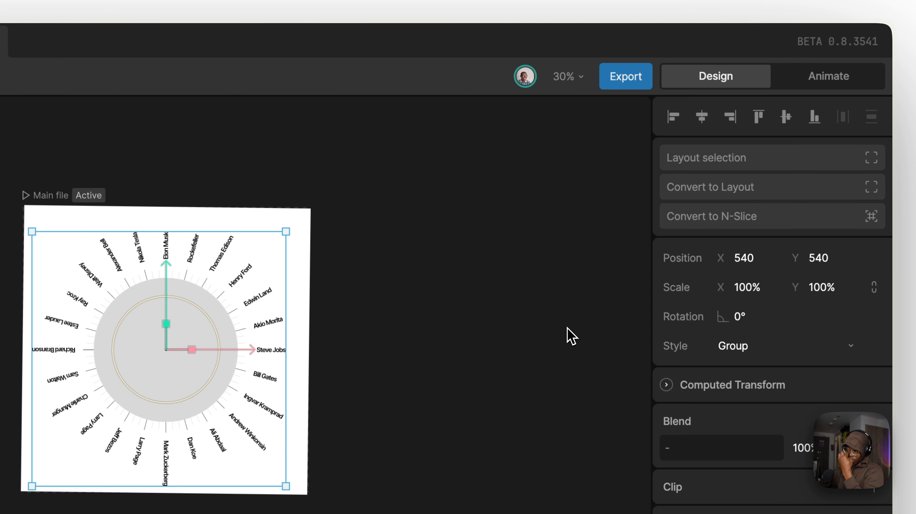
Hide the Ellipse and Rectangle layers and group them together.
{"action": "left_click", "coordinate": [818, 82]}
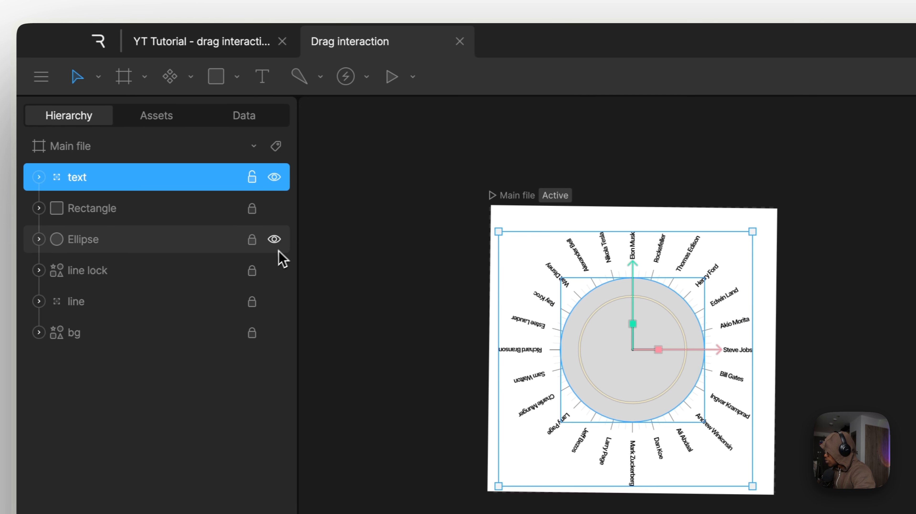
{"action": "left_click", "coordinate": [282, 240]}
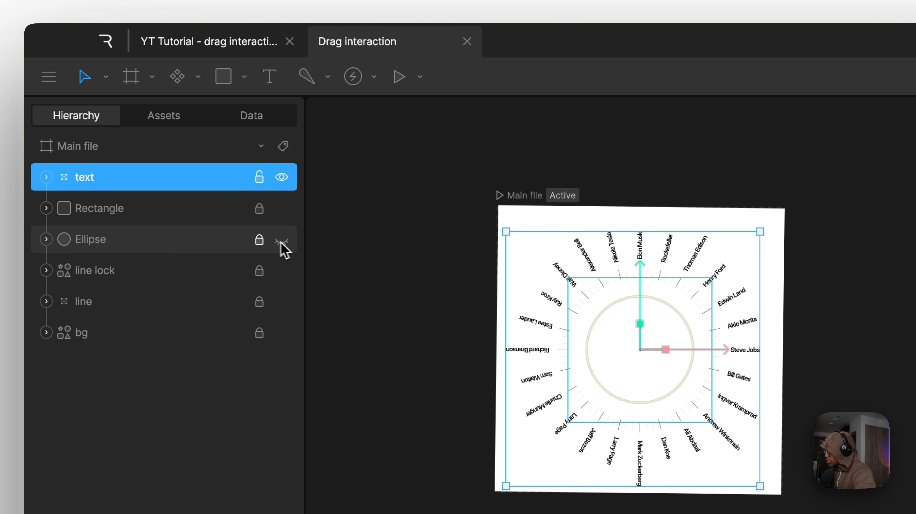
{"action": "left_click", "coordinate": [283, 212]}
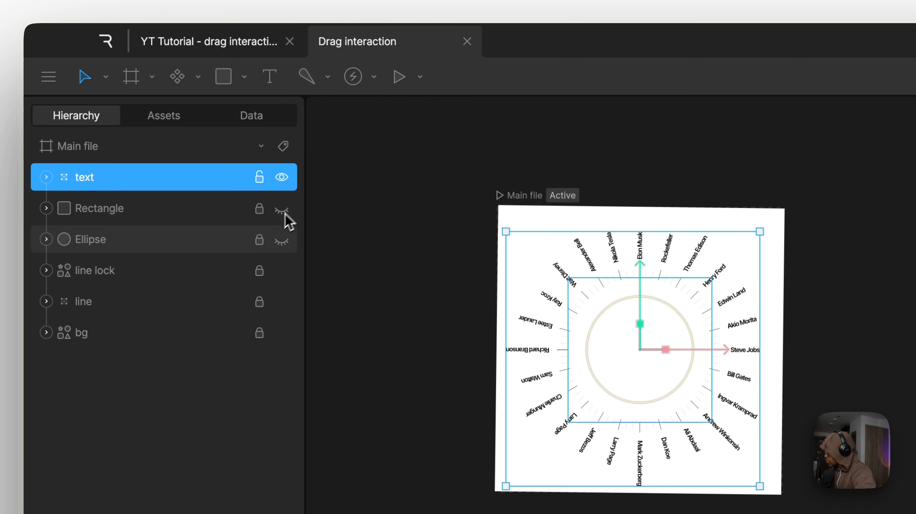
{"action": "left_click", "coordinate": [164, 217]}
{"action": "left_click", "coordinate": [147, 242], "text": "shift"}
{"action": "key", "text": "super+g"}
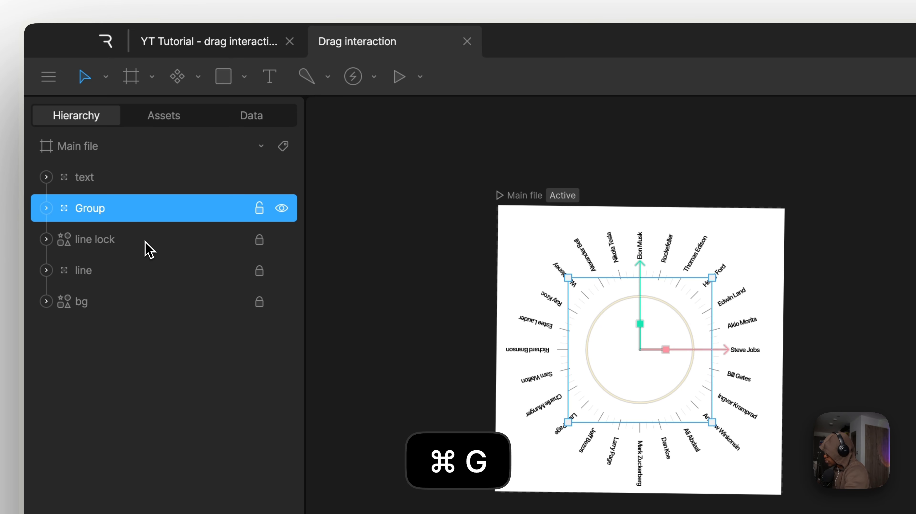
Rename the new group as rotate help, hide it and collapse its contents.
{"action": "double_click", "coordinate": [114, 216]}
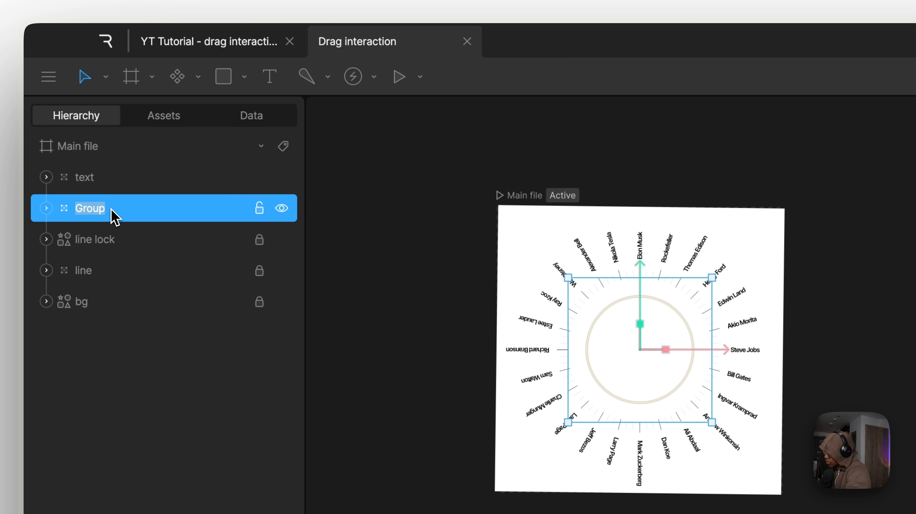
{"action": "type", "text": "rotate h"}
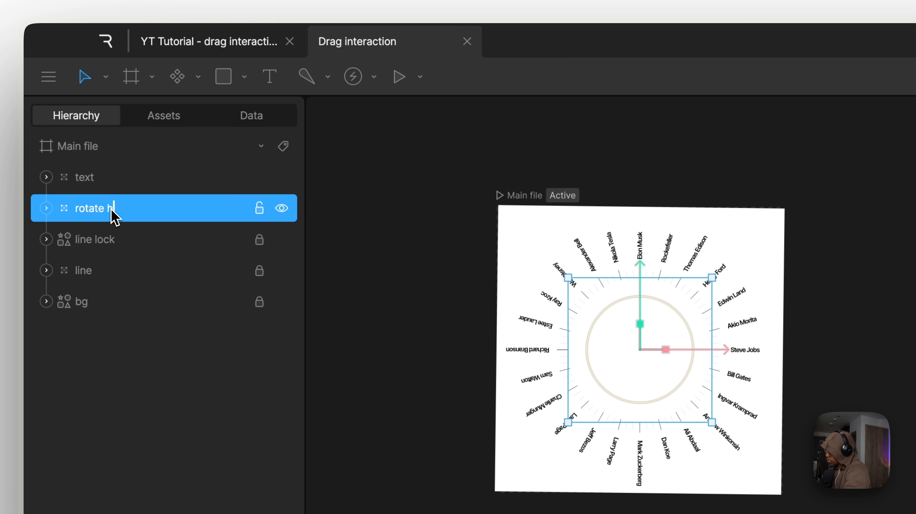
{"action": "left_click", "coordinate": [46, 208]}
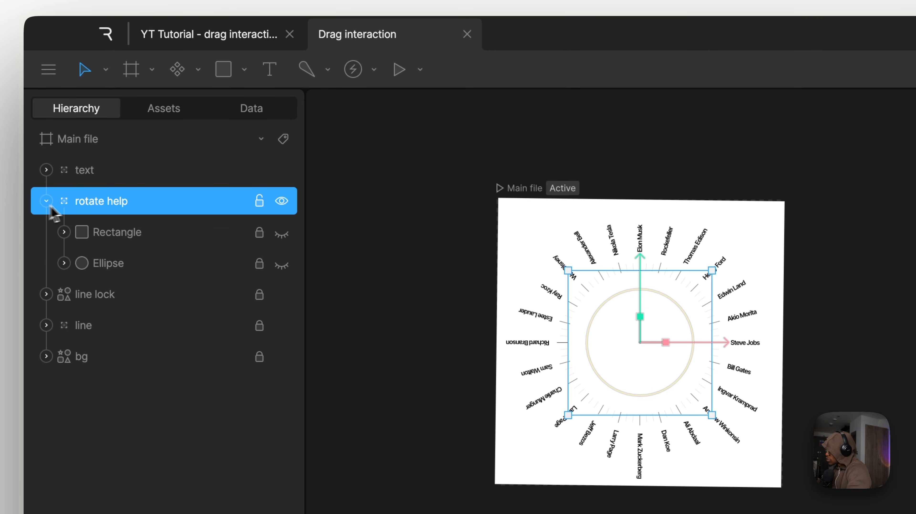
{"action": "left_click", "coordinate": [46, 202]}
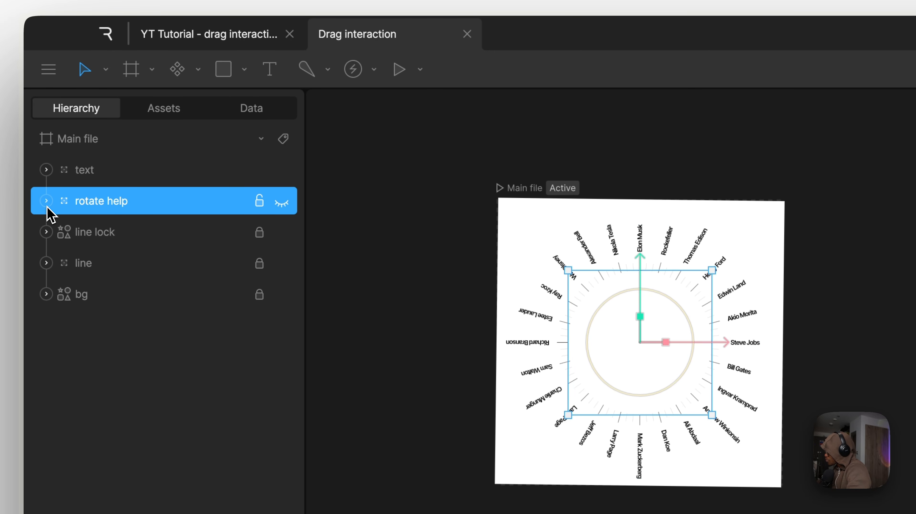
Select the line lock shape and rename the Timeline 1 animation as line rotate.
{"action": "left_click", "coordinate": [112, 236]}
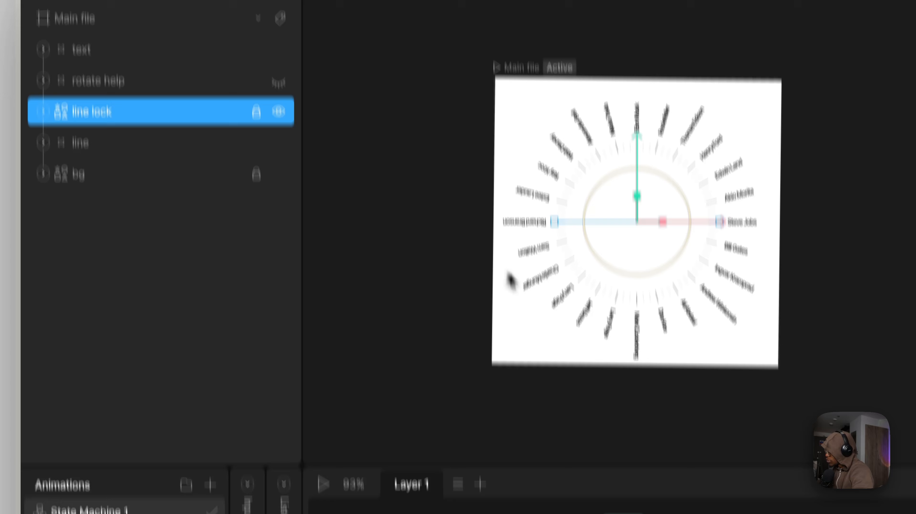
{"action": "double_click", "coordinate": [108, 305]}
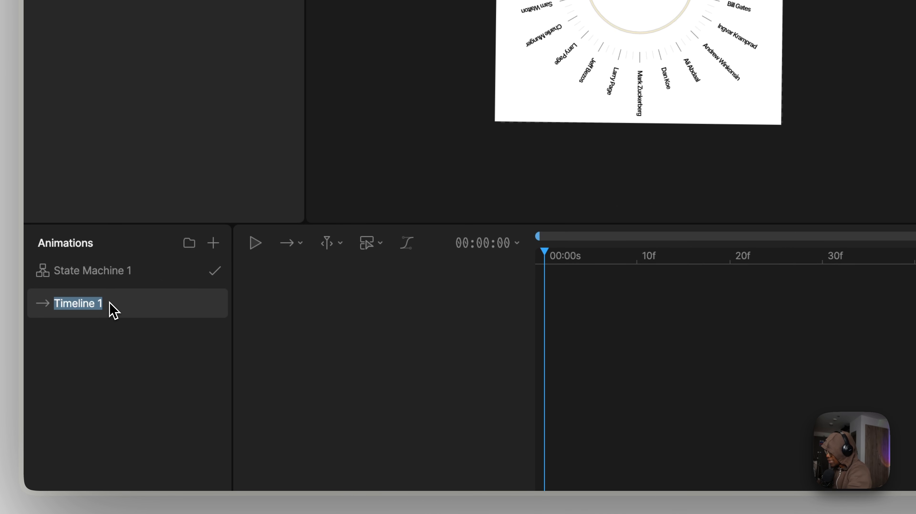
{"action": "type", "text": "line rotate"}
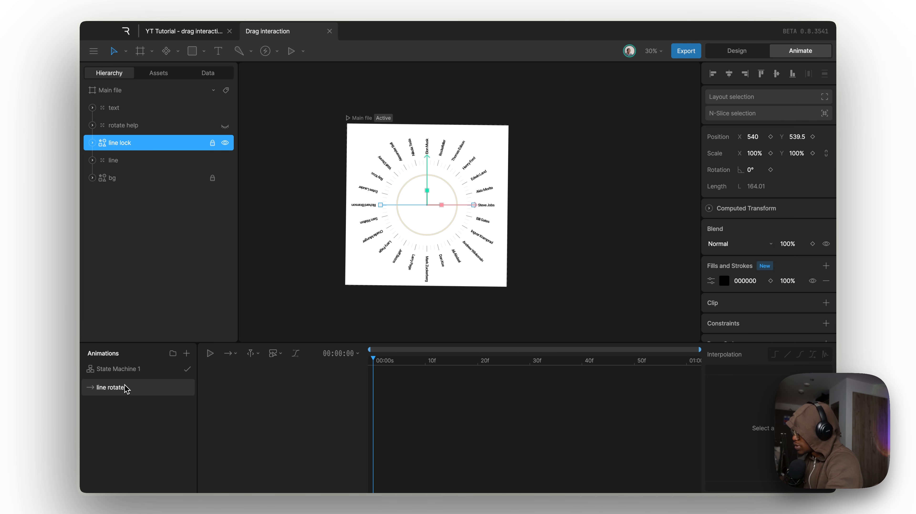
Duplicate the line rotate animation and rename the copy as text rotate.
{"action": "right_click", "coordinate": [124, 389]}
{"action": "left_click", "coordinate": [168, 419]}
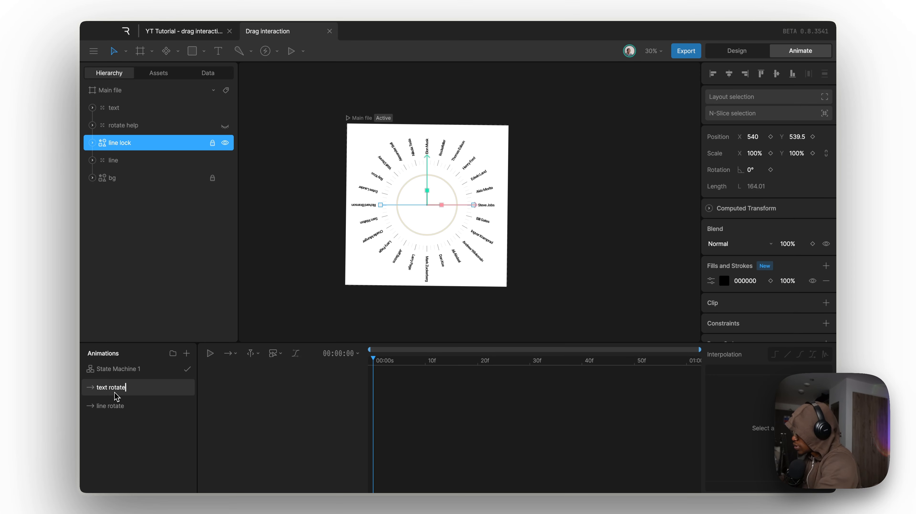
{"action": "left_click", "coordinate": [126, 407]}
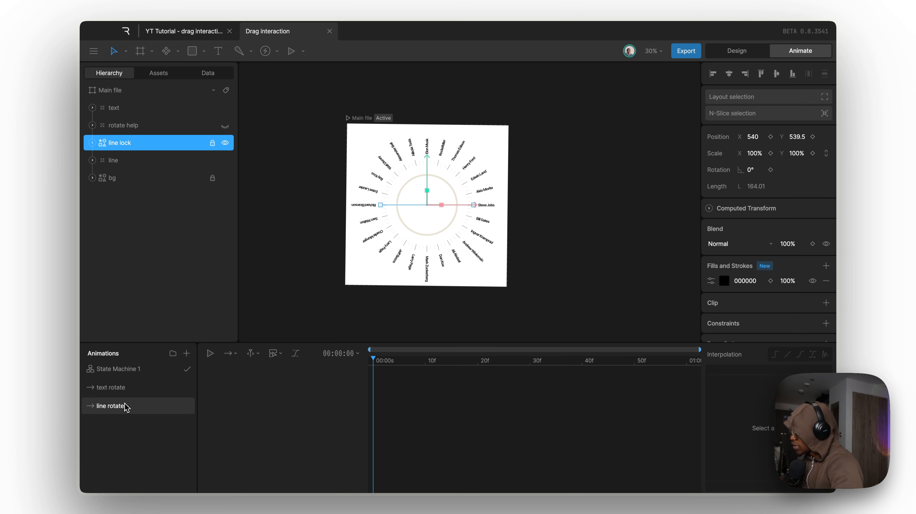
In the text rotate animation, keyframe the text group's rotation at 0 seconds and at 1 second with 360°, and preview it.
{"action": "left_click", "coordinate": [129, 391]}
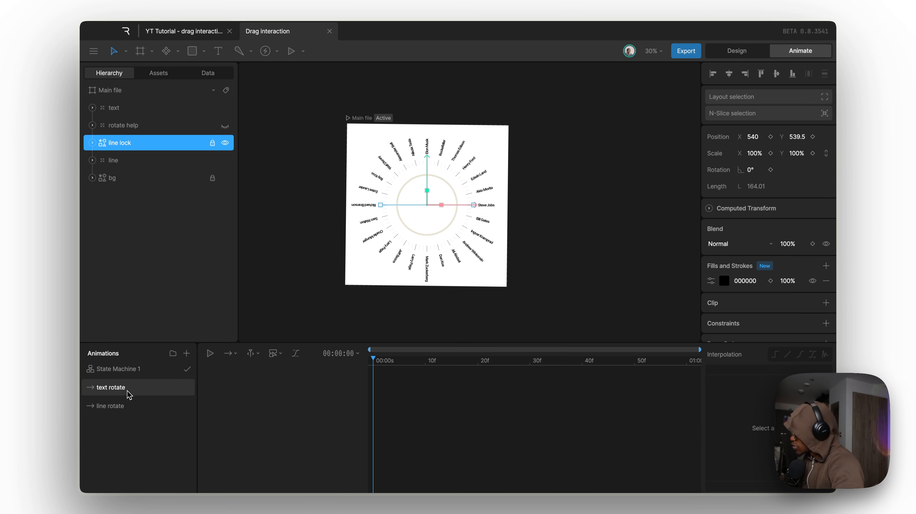
{"action": "left_click", "coordinate": [140, 109]}
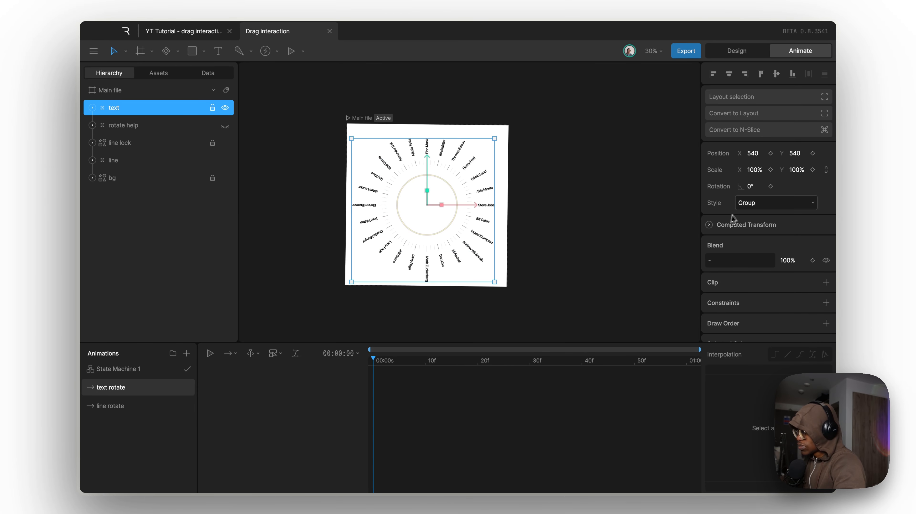
{"action": "left_click", "coordinate": [770, 187]}
{"action": "left_click_drag", "start_coordinate": [402, 361], "coordinate": [733, 364]}
{"action": "left_click", "coordinate": [760, 187]}
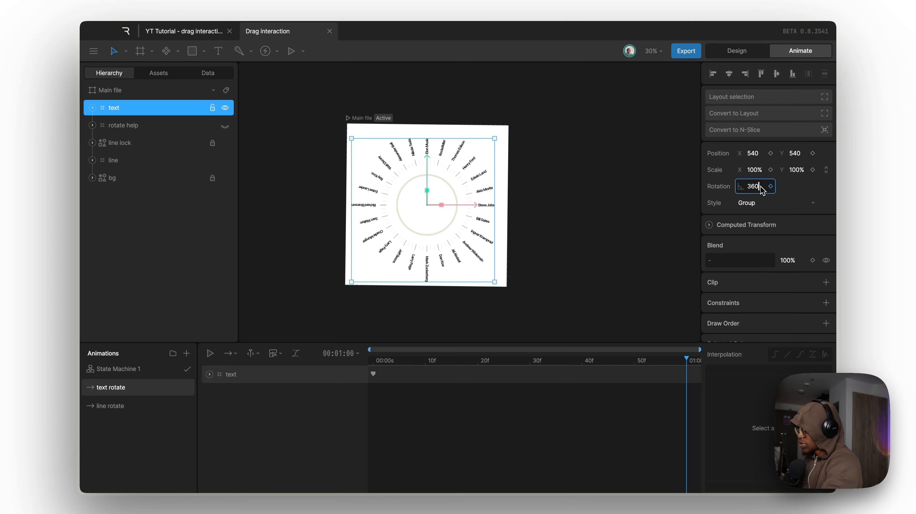
{"action": "key", "text": "Return"}
{"action": "key", "text": "space"}
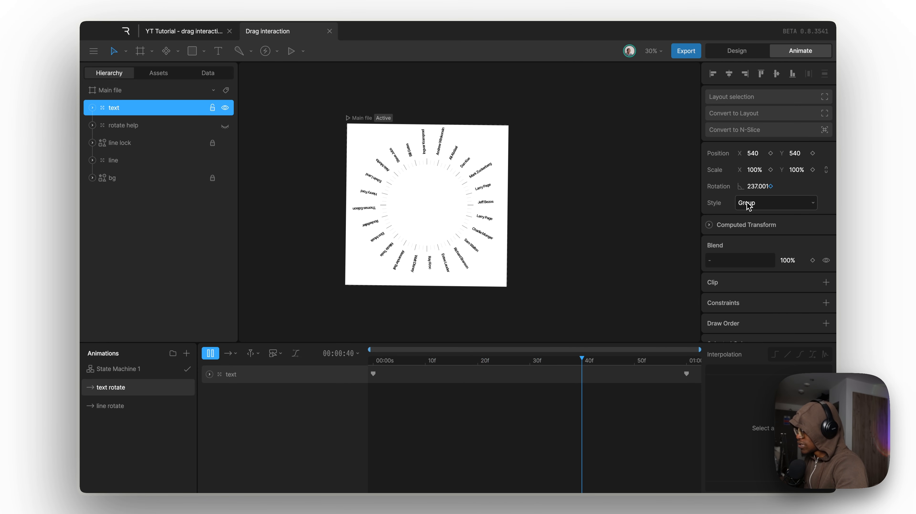
{"action": "key", "text": "space"}
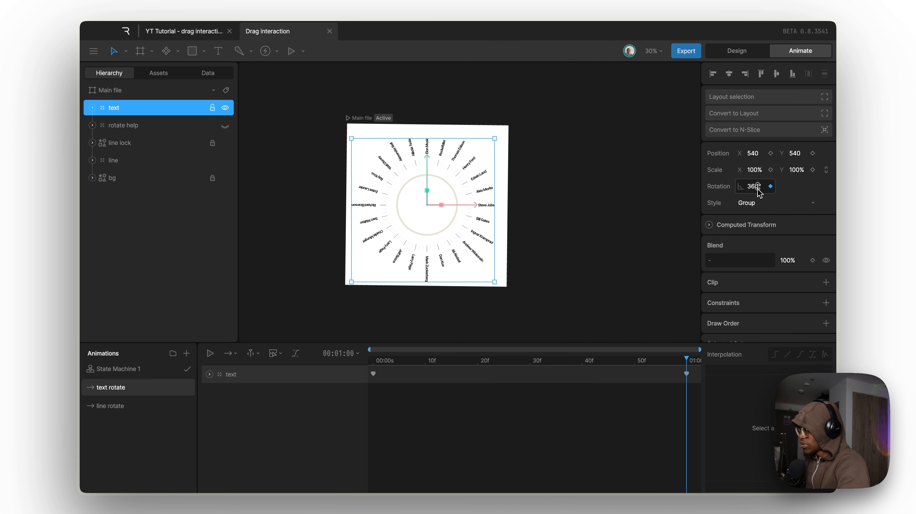
Set the text group's rotation keyframe at 1 second to 60°, preview the motion and open the line rotate animation.
{"action": "type", "text": "0"}
{"action": "key", "text": "Return"}
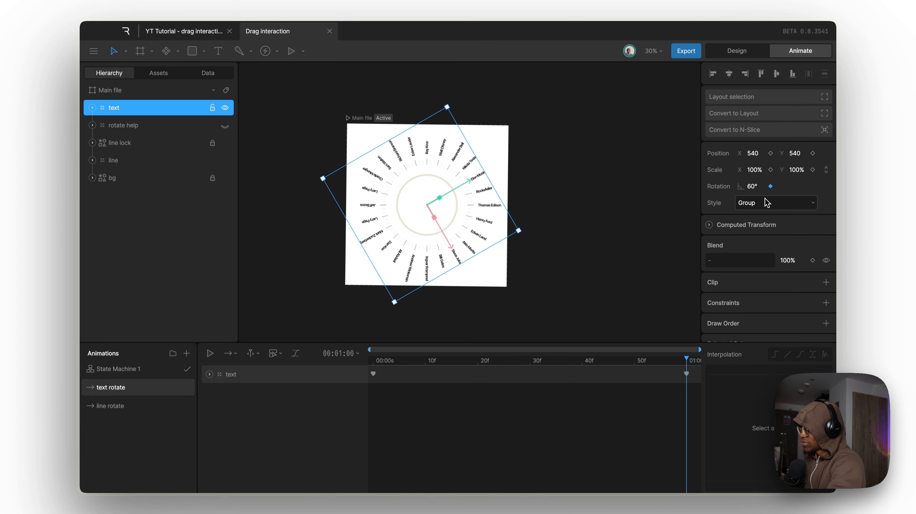
{"action": "key", "text": "space"}
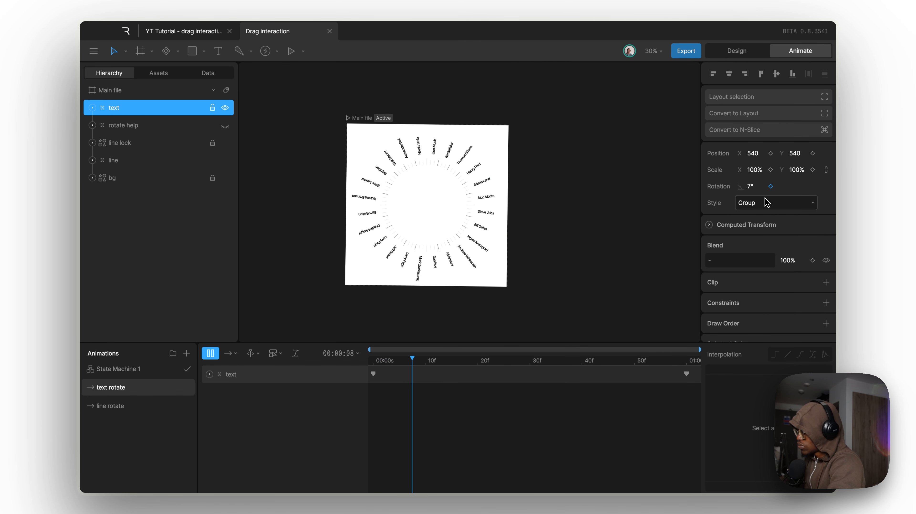
{"action": "key", "text": "space"}
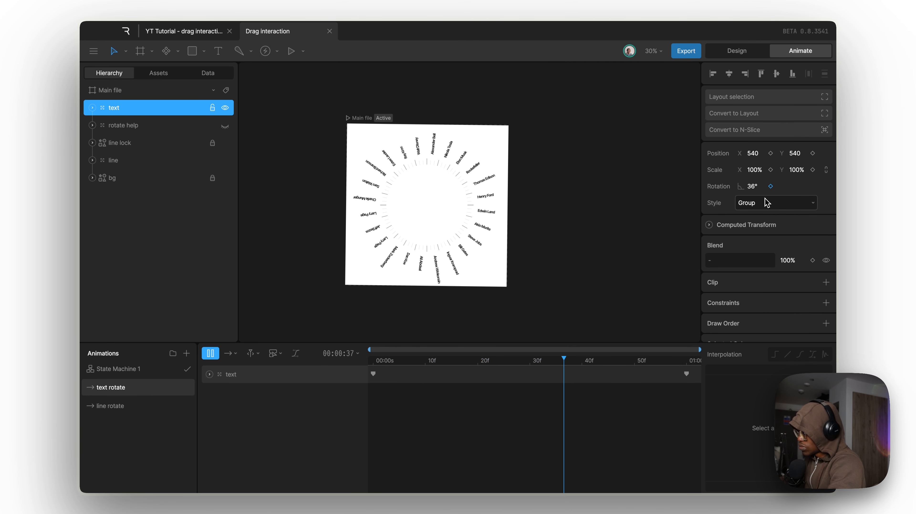
{"action": "scroll", "coordinate": [552, 198], "scroll_direction": "up", "scroll_amount": 10}
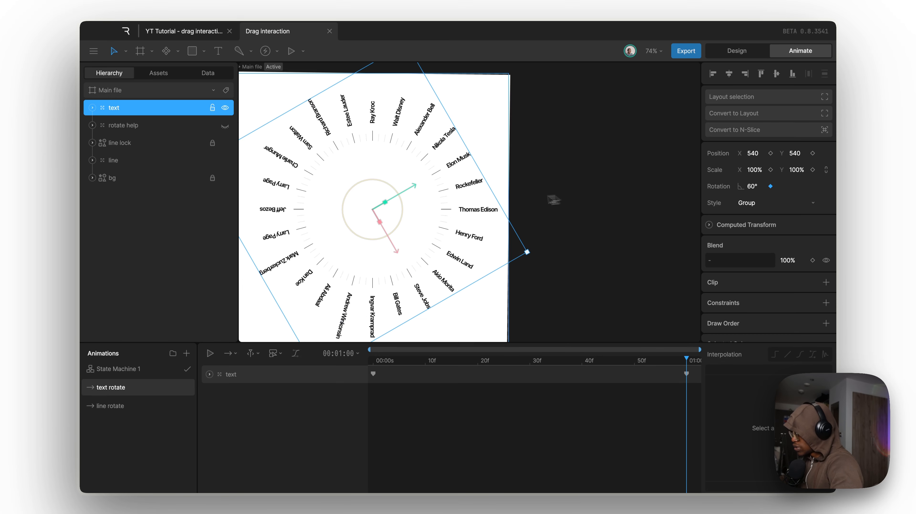
{"action": "scroll", "coordinate": [544, 219], "scroll_direction": "down", "scroll_amount": 15}
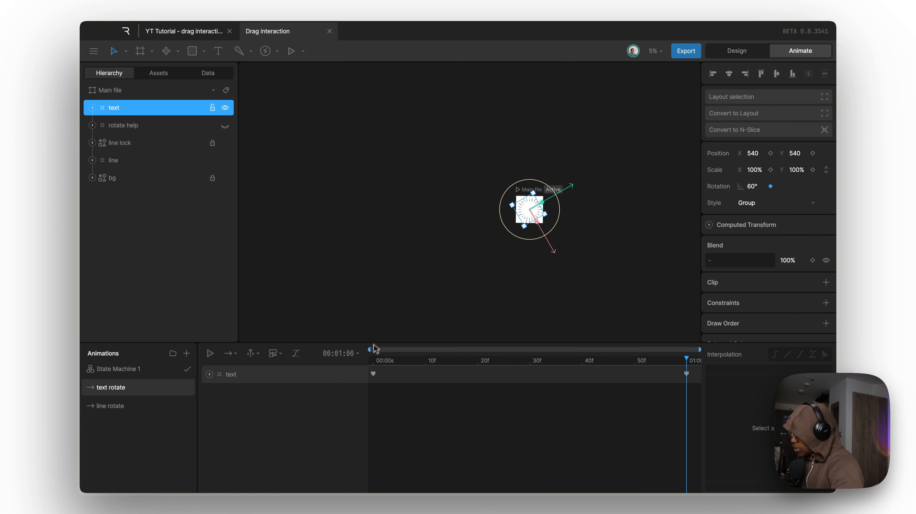
{"action": "scroll", "coordinate": [528, 255], "scroll_direction": "up", "scroll_amount": 3}
{"action": "left_click", "coordinate": [110, 406]}
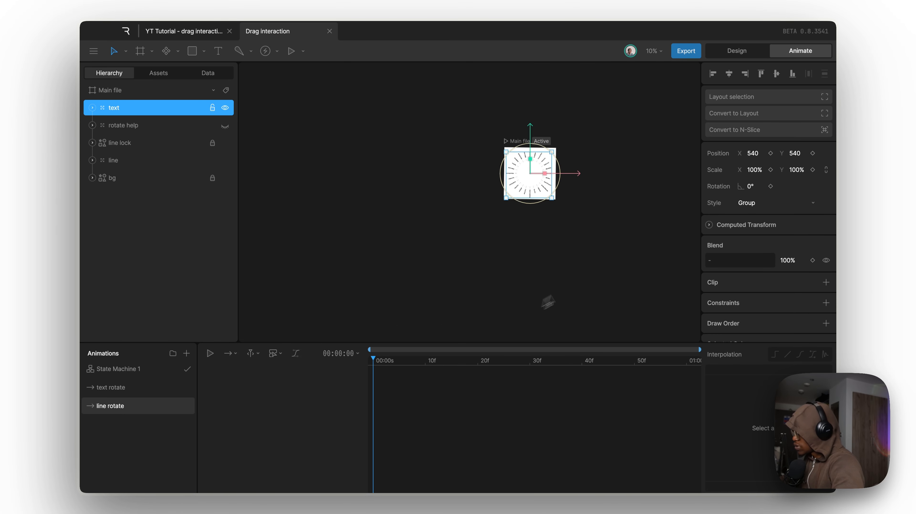
{"action": "scroll", "coordinate": [556, 162], "scroll_direction": "up", "scroll_amount": 9}
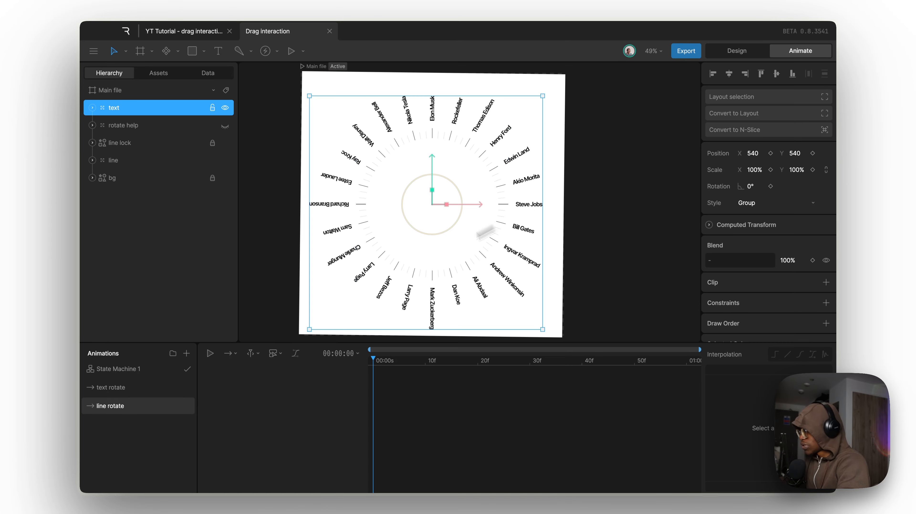
{"action": "left_click", "coordinate": [771, 186]}
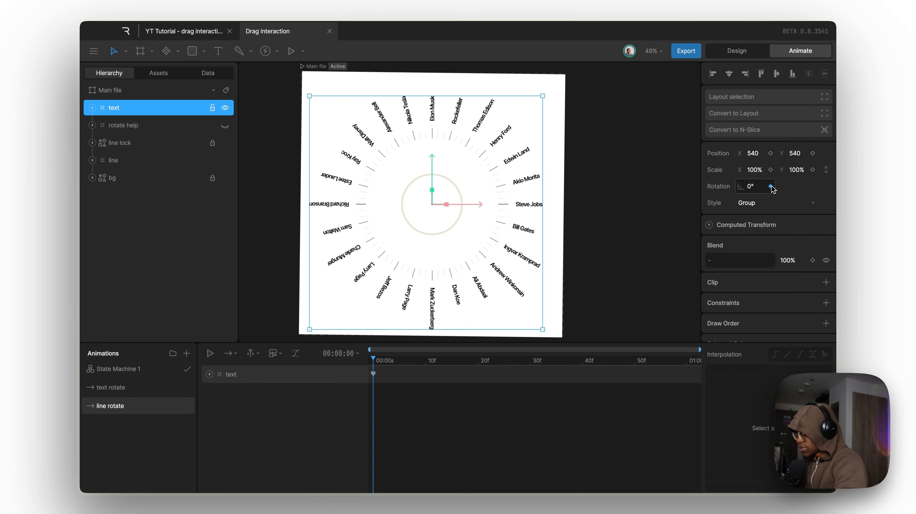
{"action": "left_click", "coordinate": [686, 361]}
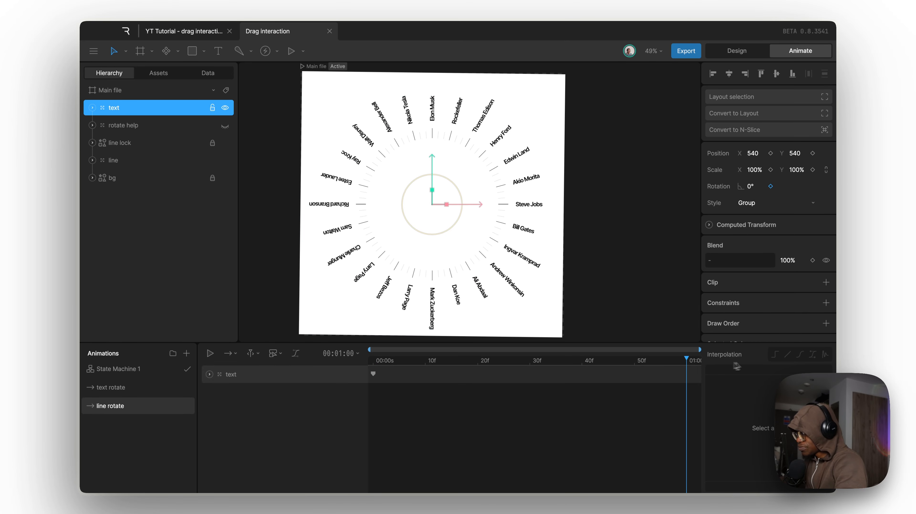
{"action": "left_click", "coordinate": [766, 191]}
{"action": "type", "text": "60"}
{"action": "key", "text": "Return"}
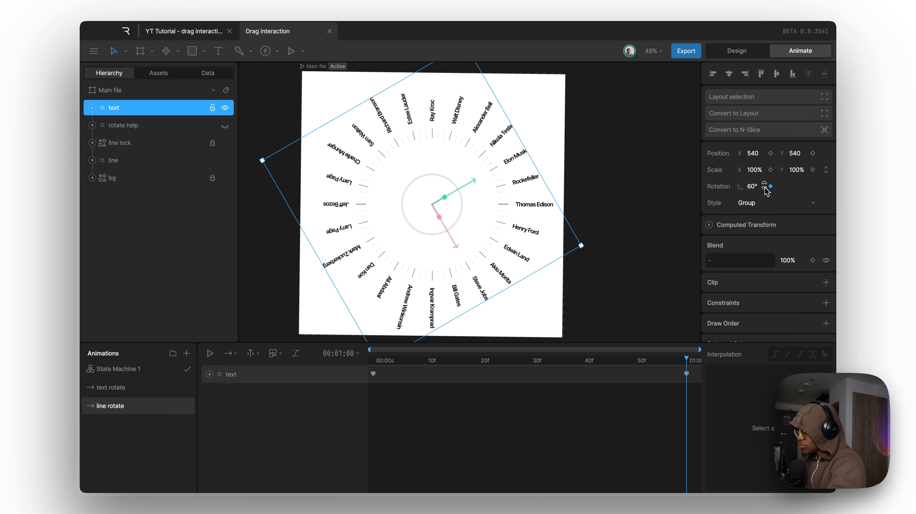
{"action": "key", "text": "space"}
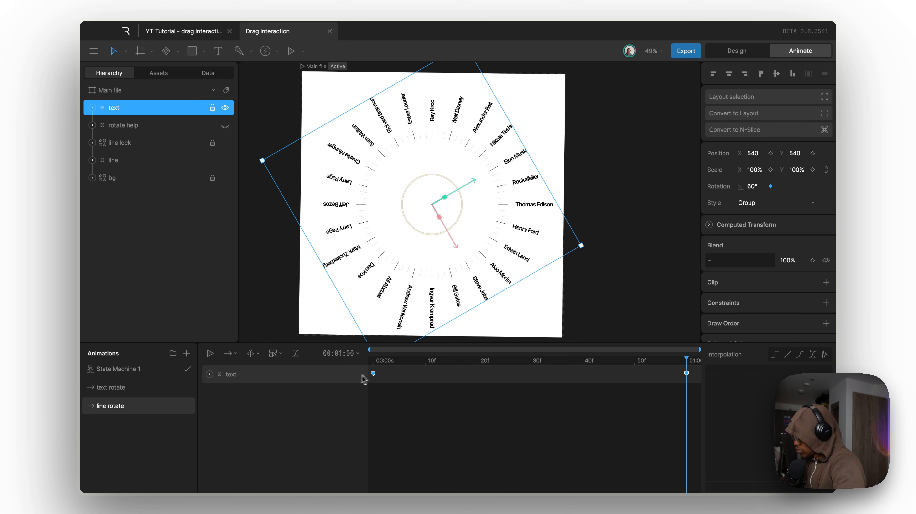
{"action": "key", "text": "BackSpace"}
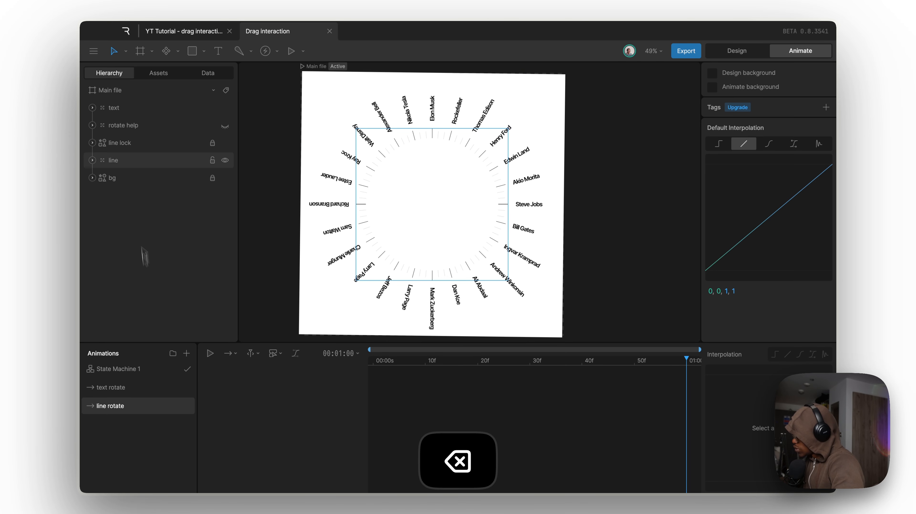
In line rotate, keyframe the line group's rotation from 0° at the start to 60° at 1 second, and preview it.
{"action": "left_click", "coordinate": [134, 161]}
{"action": "left_click", "coordinate": [770, 187]}
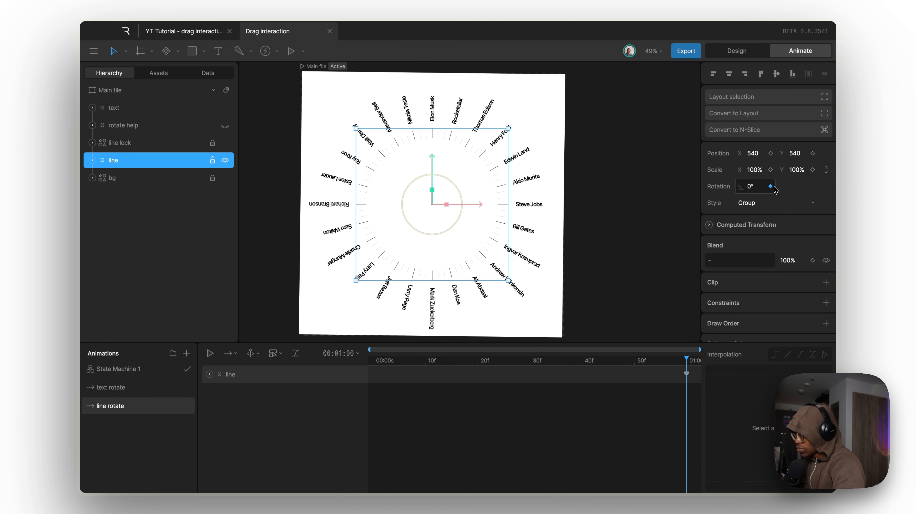
{"action": "left_click", "coordinate": [756, 187]}
{"action": "type", "text": "60"}
{"action": "key", "text": "Return"}
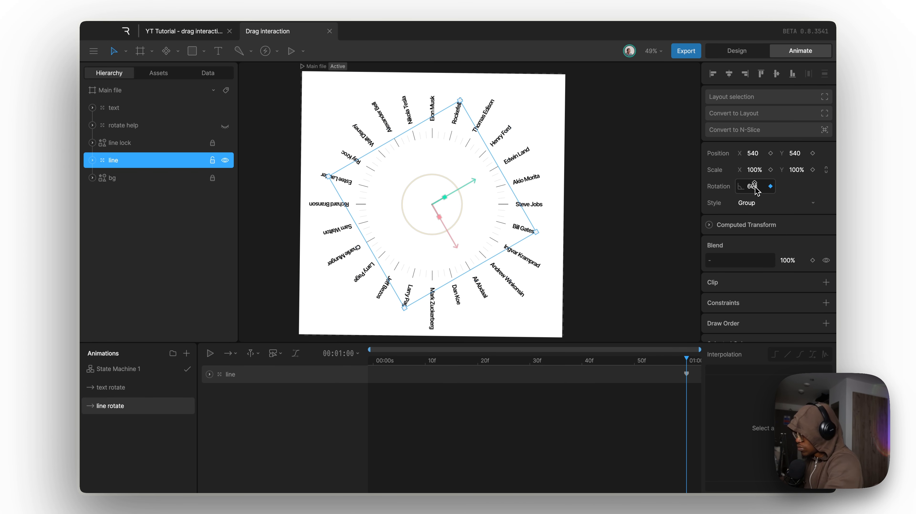
{"action": "left_click_drag", "start_coordinate": [411, 365], "coordinate": [321, 370]}
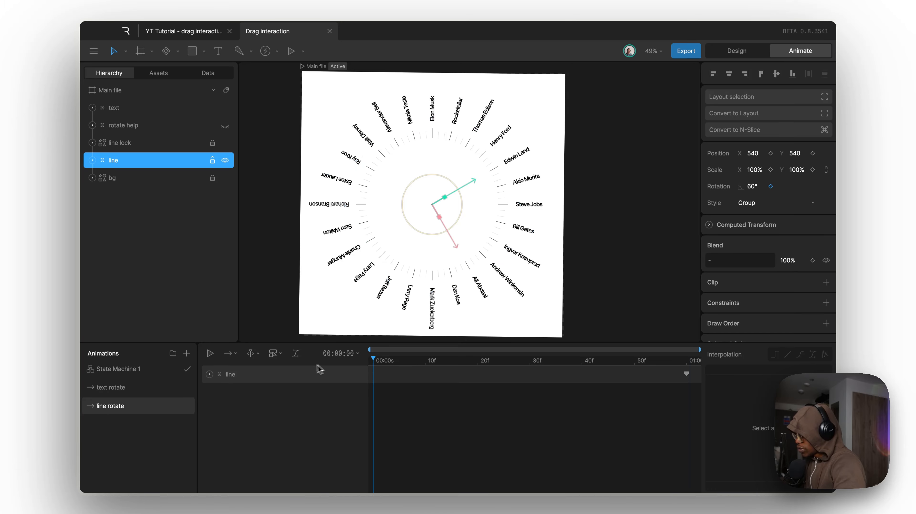
{"action": "left_click", "coordinate": [769, 187]}
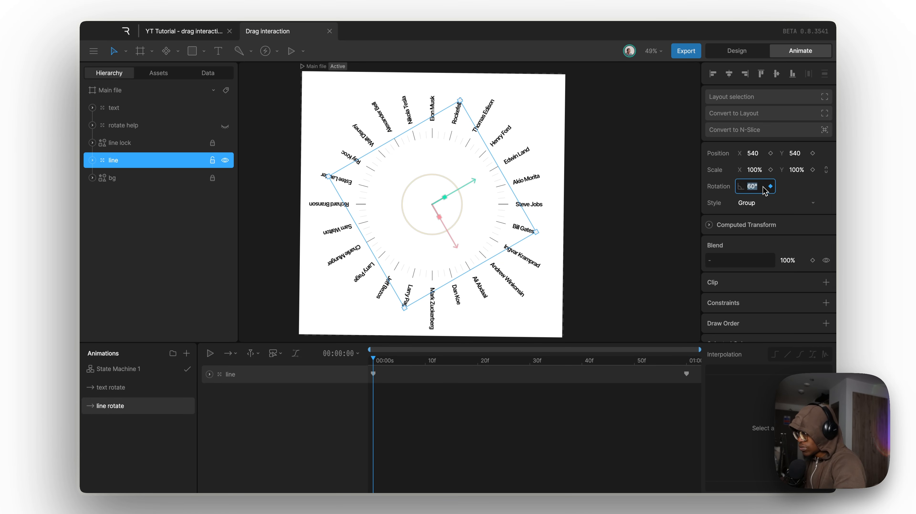
{"action": "key", "text": "Return"}
{"action": "key", "text": "space"}
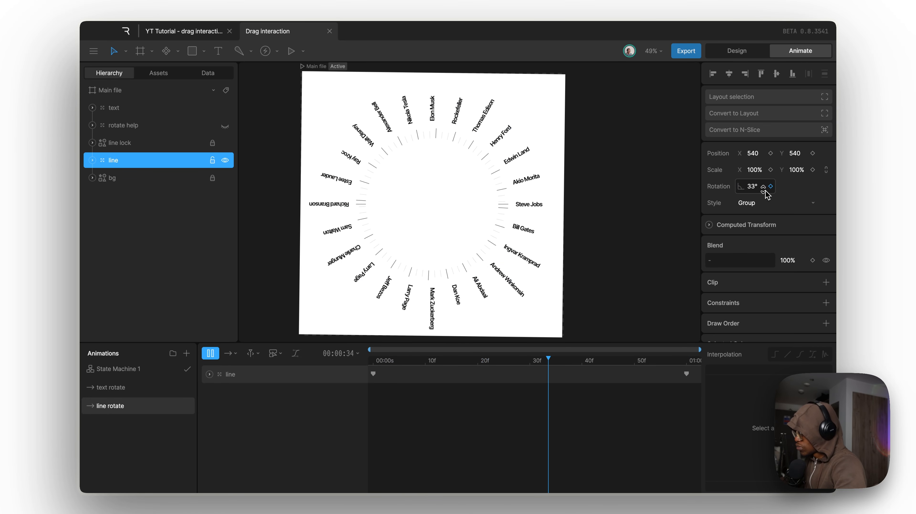
Open State Machine 1 and reposition the line rotate state below and left of Entry.
{"action": "left_click", "coordinate": [135, 370]}
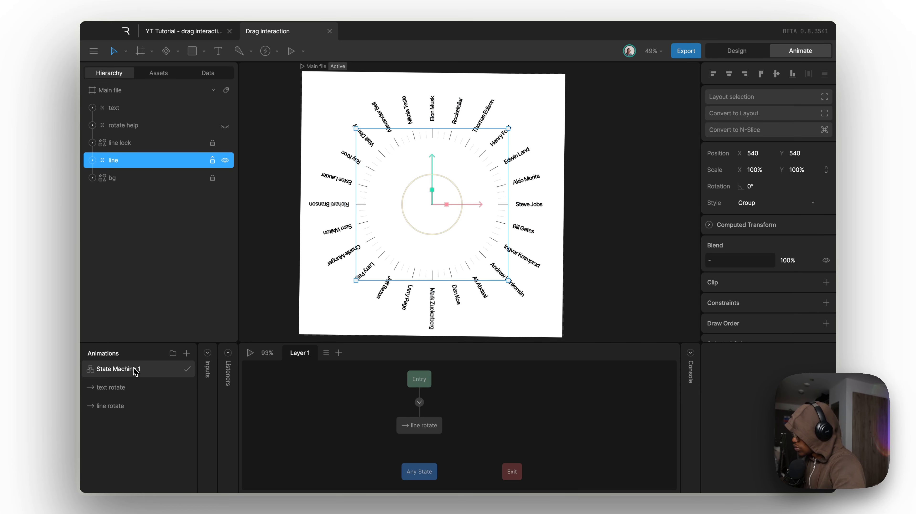
{"action": "left_click_drag", "start_coordinate": [423, 431], "coordinate": [392, 435]}
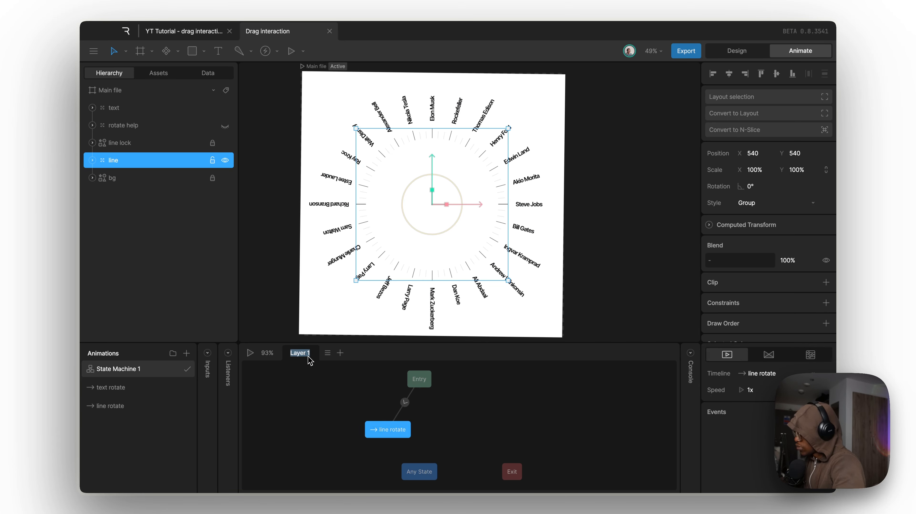
{"action": "key", "text": "BackSpace"}
{"action": "key", "text": "BackSpace"}
{"action": "key", "text": "BackSpace"}
{"action": "key", "text": "BackSpace"}
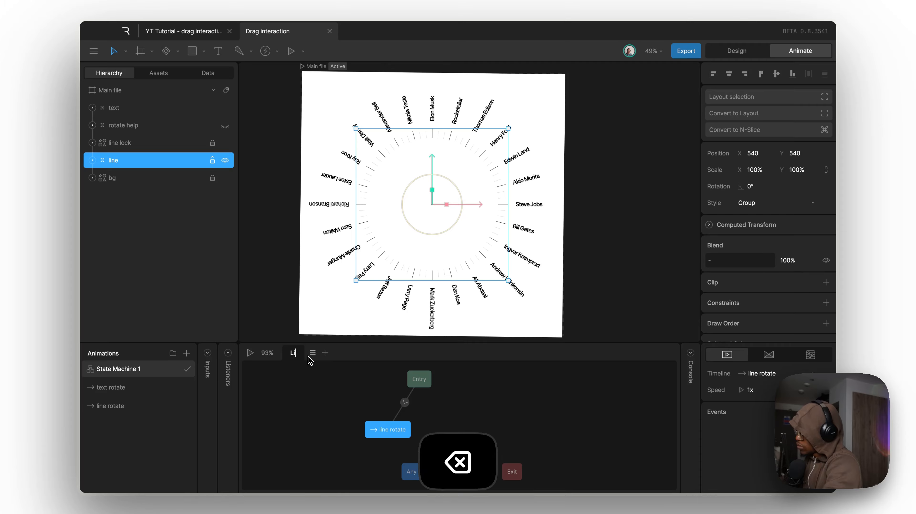
{"action": "type", "text": "Layer 1"}
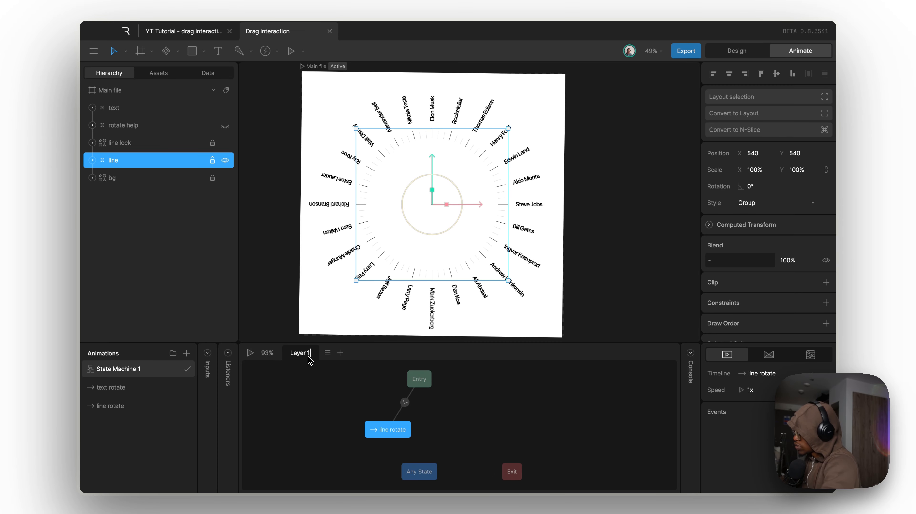
{"action": "key", "text": "Return"}
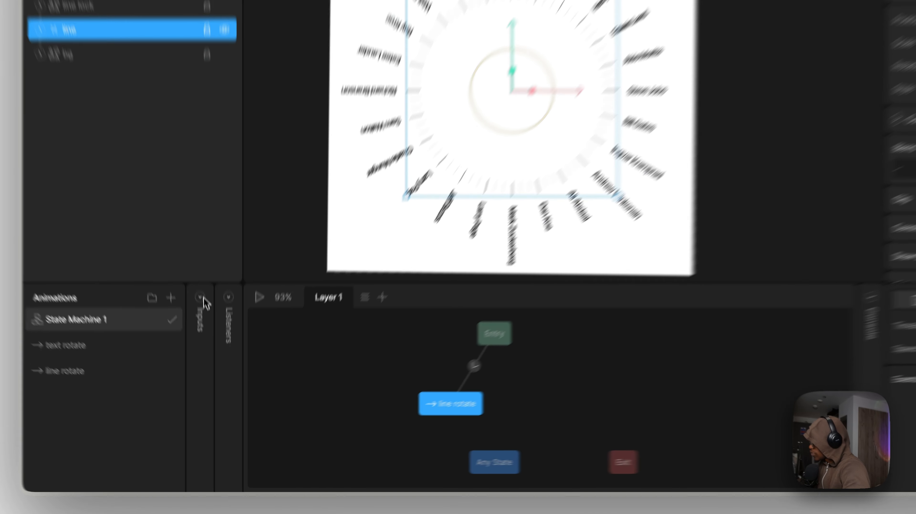
Add a Number input to State Machine 1 and name it line rotate.
{"action": "left_click", "coordinate": [202, 298]}
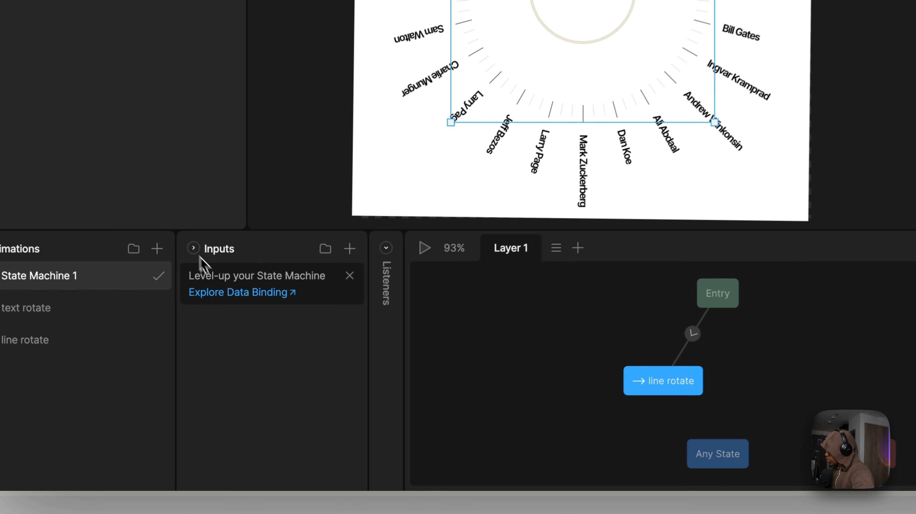
{"action": "left_click", "coordinate": [352, 242]}
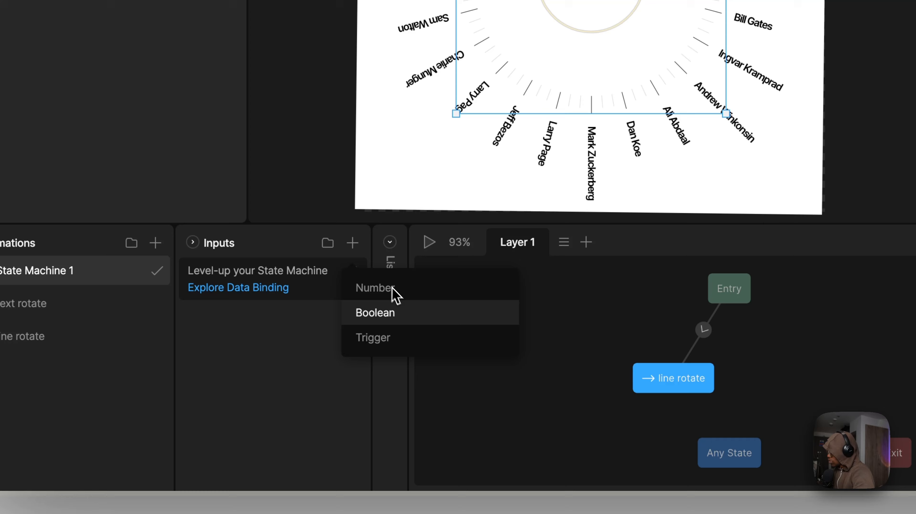
{"action": "left_click", "coordinate": [395, 293]}
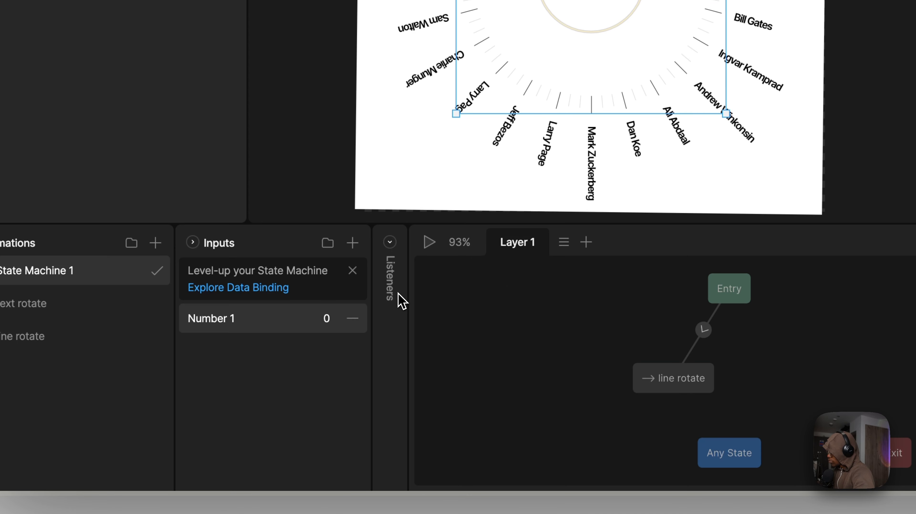
{"action": "double_click", "coordinate": [233, 324]}
{"action": "type", "text": "line rotate"}
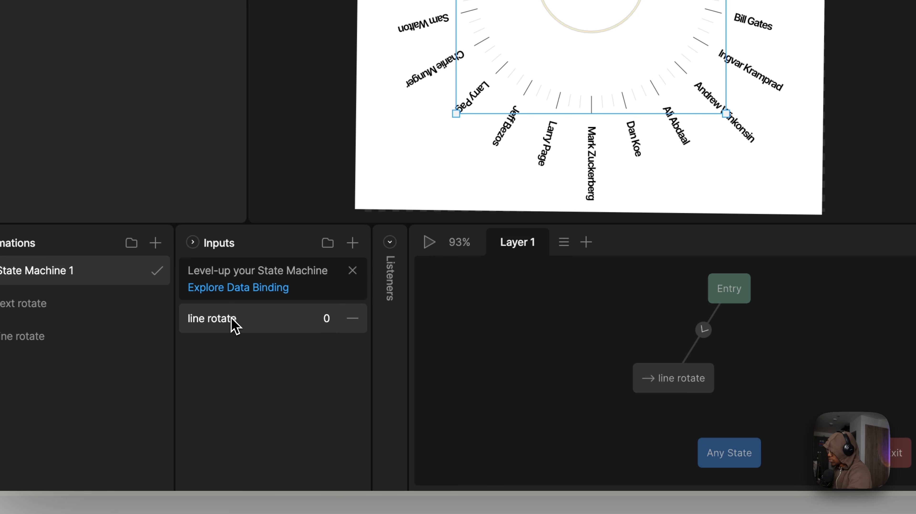
Duplicate the line rotate number input and rename the copy as text rotate.
{"action": "right_click", "coordinate": [223, 326]}
{"action": "left_click", "coordinate": [268, 359]}
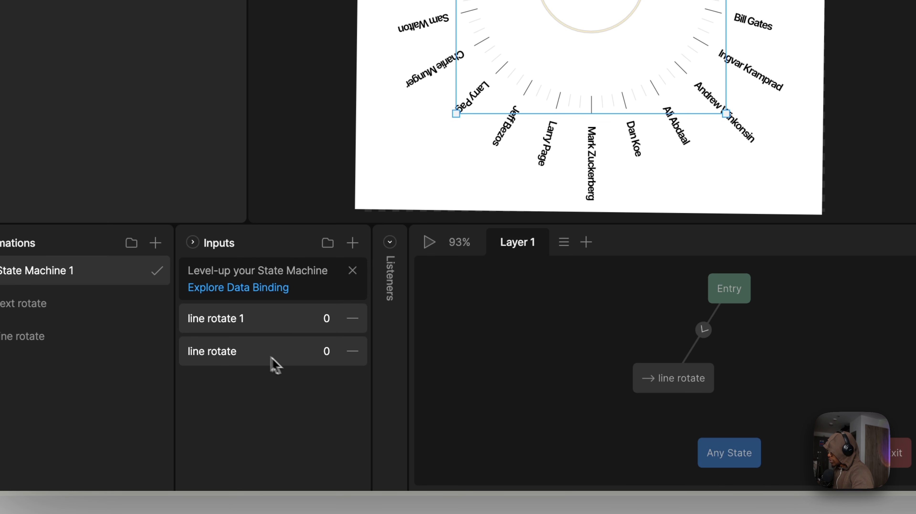
{"action": "double_click", "coordinate": [230, 326]}
{"action": "type", "text": "text"}
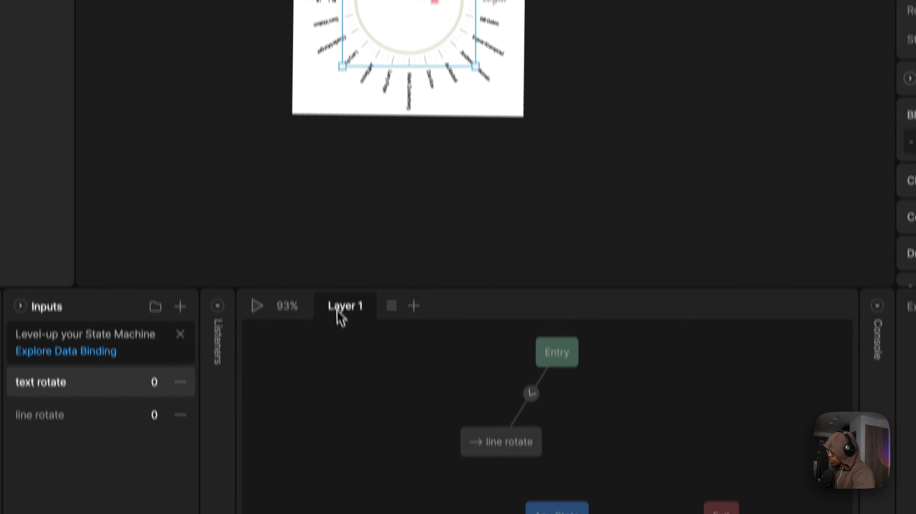
Rename Layer 1 of the state machine as Line rotate.
{"action": "double_click", "coordinate": [340, 313]}
{"action": "type", "text": "Line r"}
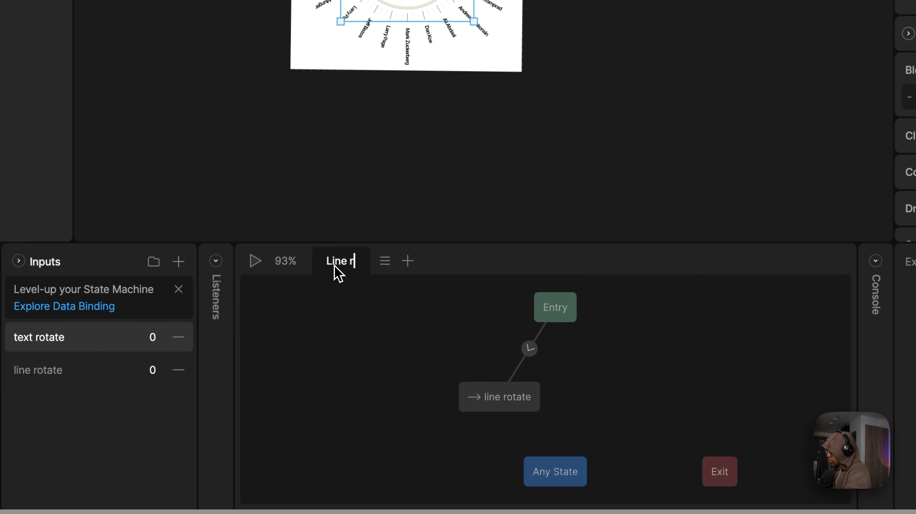
{"action": "type", "text": "otate"}
{"action": "right_click", "coordinate": [334, 269]}
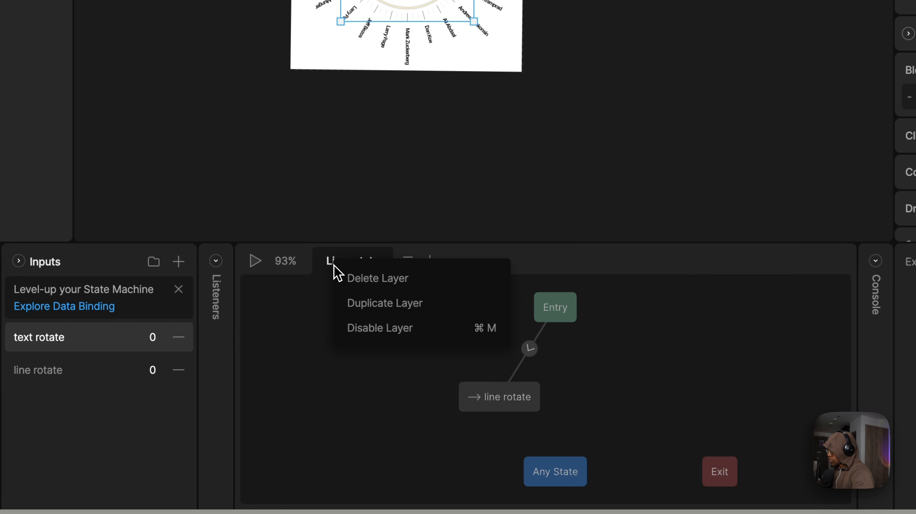
{"action": "left_click", "coordinate": [327, 344]}
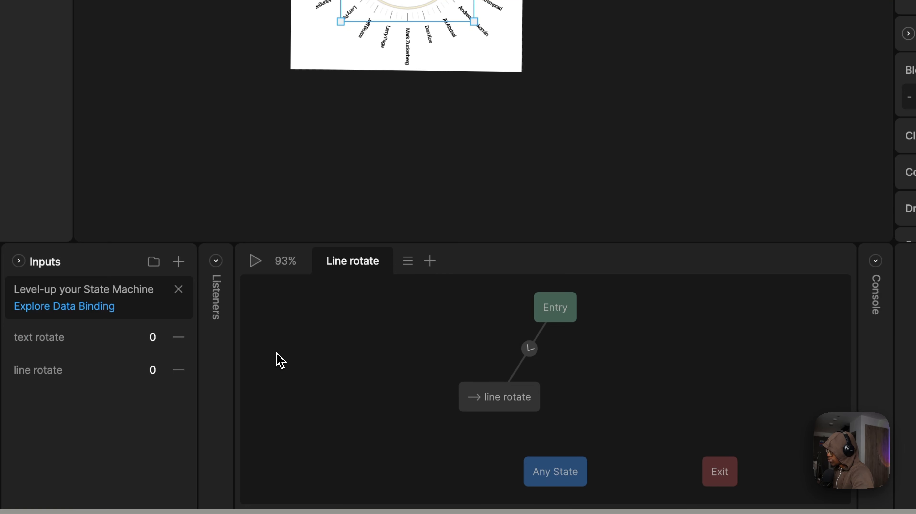
Convert the line rotate state to a 1D blend driven by the line rotate input, and add the line rotate timeline to it.
{"action": "left_click", "coordinate": [505, 405]}
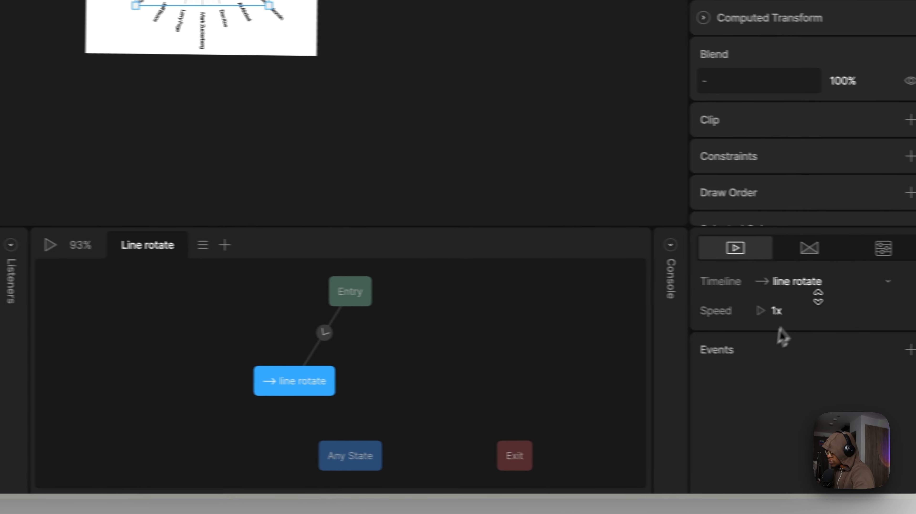
{"action": "left_click", "coordinate": [778, 250]}
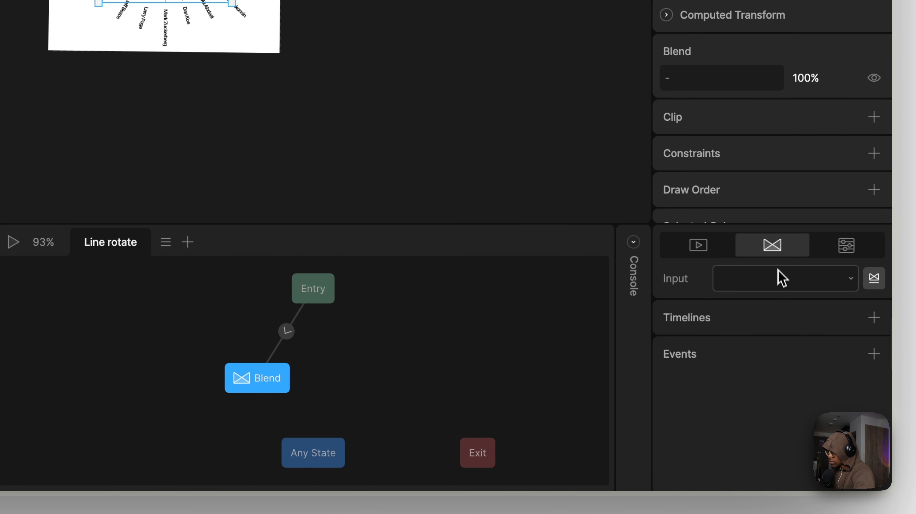
{"action": "left_click", "coordinate": [776, 278]}
{"action": "left_click", "coordinate": [762, 338]}
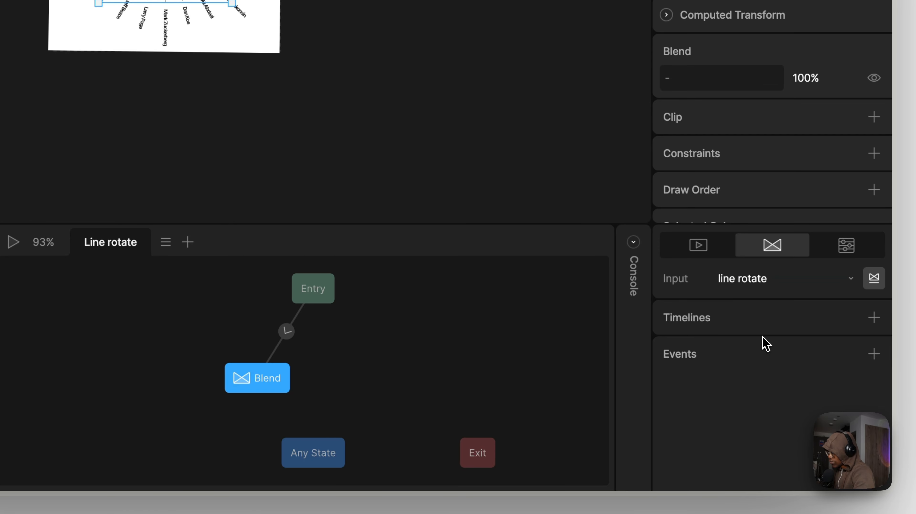
{"action": "left_click", "coordinate": [874, 317]}
{"action": "left_click", "coordinate": [740, 343]}
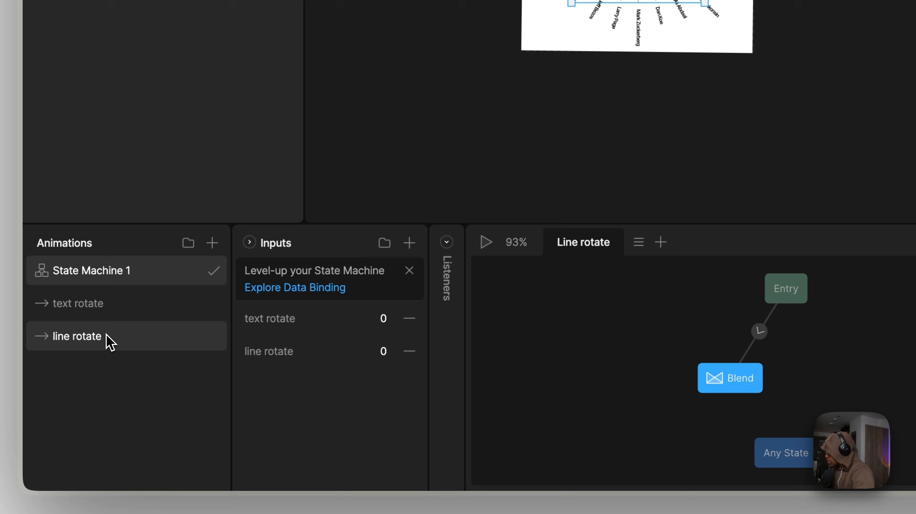
Rename the line rotate animation as line rotate start and duplicate it below as line rotate end.
{"action": "left_click", "coordinate": [107, 335]}
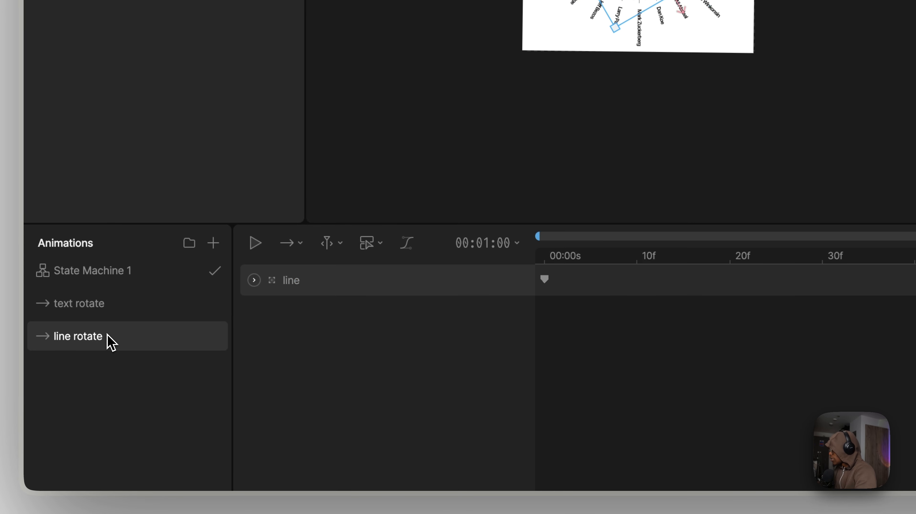
{"action": "double_click", "coordinate": [108, 337]}
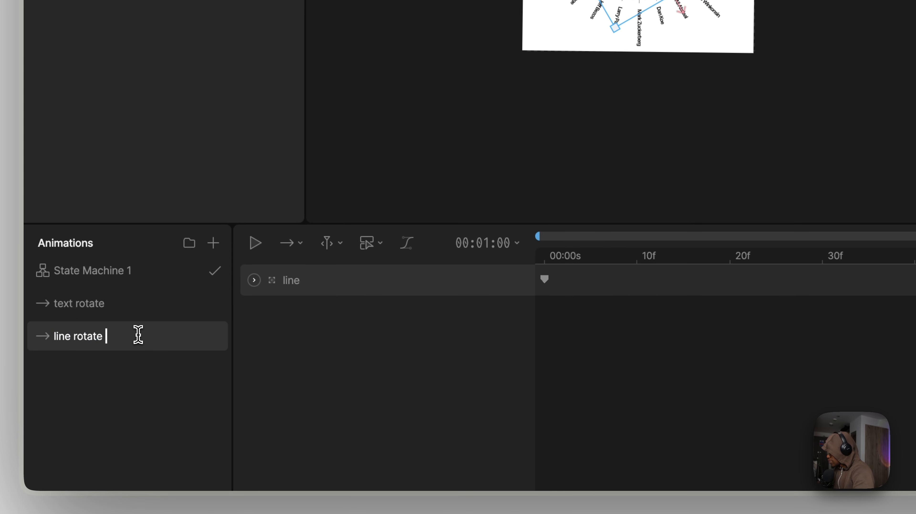
{"action": "right_click", "coordinate": [143, 344]}
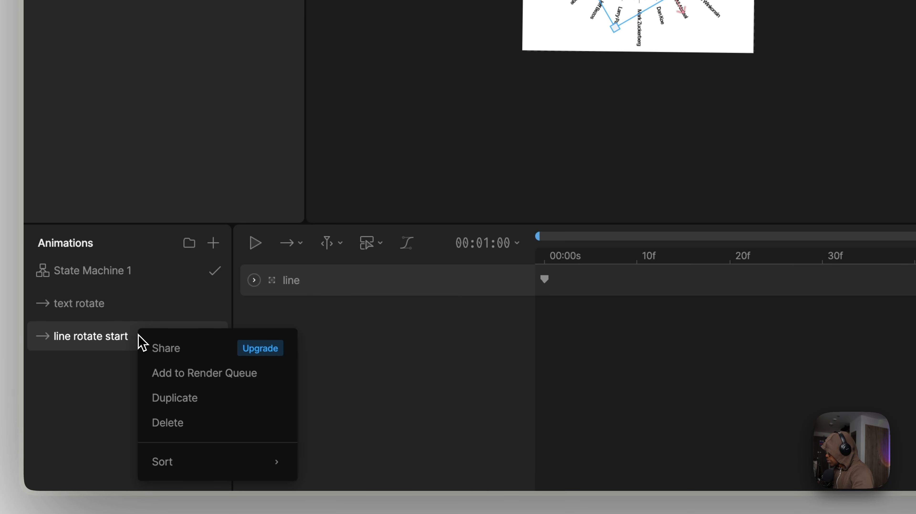
{"action": "left_click", "coordinate": [255, 399]}
{"action": "double_click", "coordinate": [129, 348]}
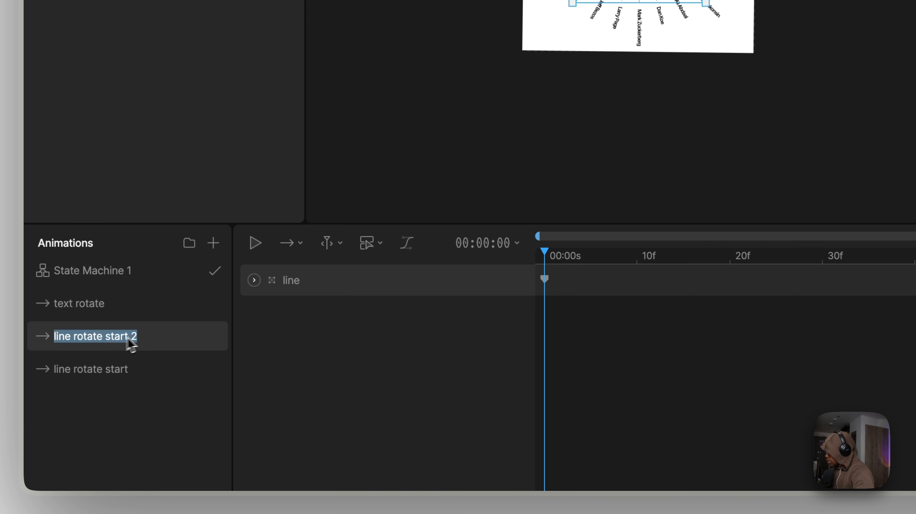
{"action": "left_click", "coordinate": [154, 333]}
{"action": "key", "text": "shift+alt+Left"}
{"action": "key", "text": "shift+alt+Left"}
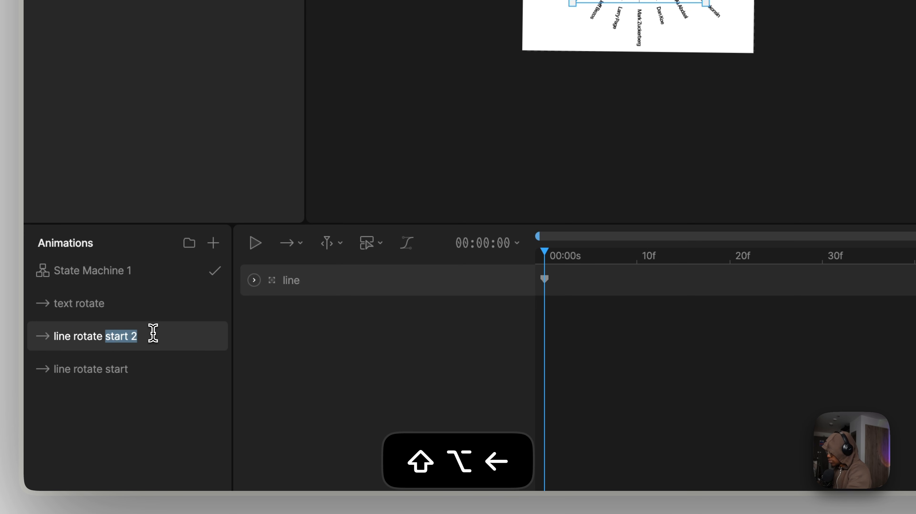
{"action": "left_click_drag", "start_coordinate": [149, 338], "coordinate": [140, 380]}
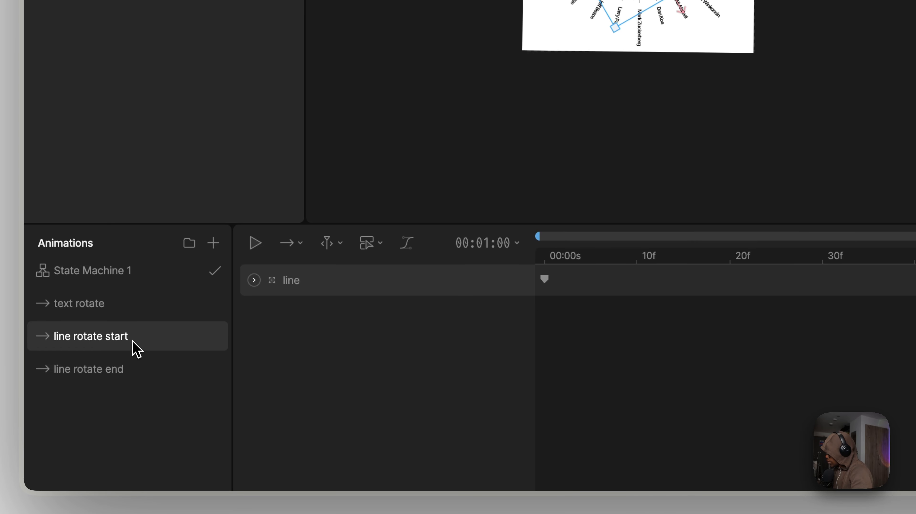
In line rotate start, delete the keyframe at 1 second and set the playhead back to the start.
{"action": "left_click_drag", "start_coordinate": [642, 319], "coordinate": [677, 269]}
{"action": "key", "text": "super+x"}
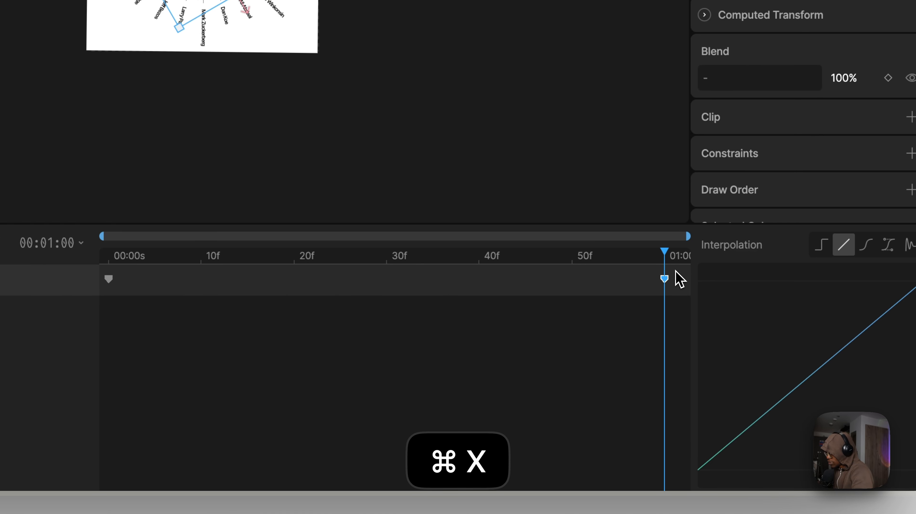
{"action": "key", "text": "BackSpace"}
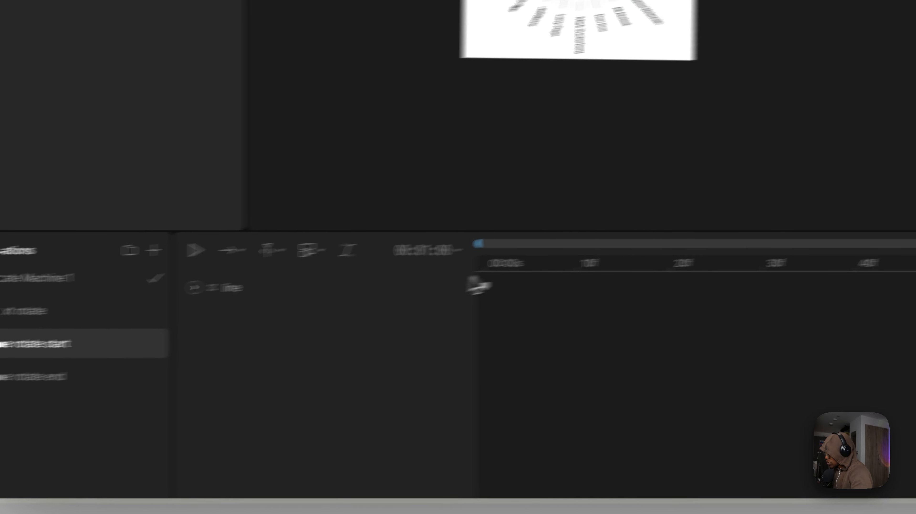
{"action": "left_click", "coordinate": [108, 257]}
{"action": "mouse_move", "coordinate": [351, 278]}
{"action": "left_mouse_down"}
{"action": "mouse_move", "coordinate": [486, 276]}
{"action": "mouse_move", "coordinate": [349, 278]}
{"action": "left_mouse_up"}
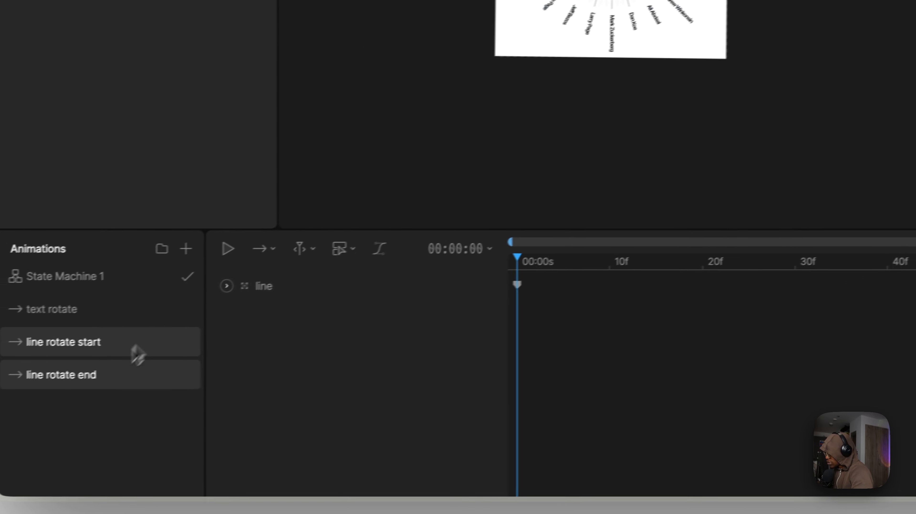
In line rotate end, delete the keyframe at the start and move the 1-second keyframe to 0 seconds.
{"action": "left_click", "coordinate": [116, 377]}
{"action": "left_click_drag", "start_coordinate": [630, 303], "coordinate": [493, 264]}
{"action": "key", "text": "BackSpace"}
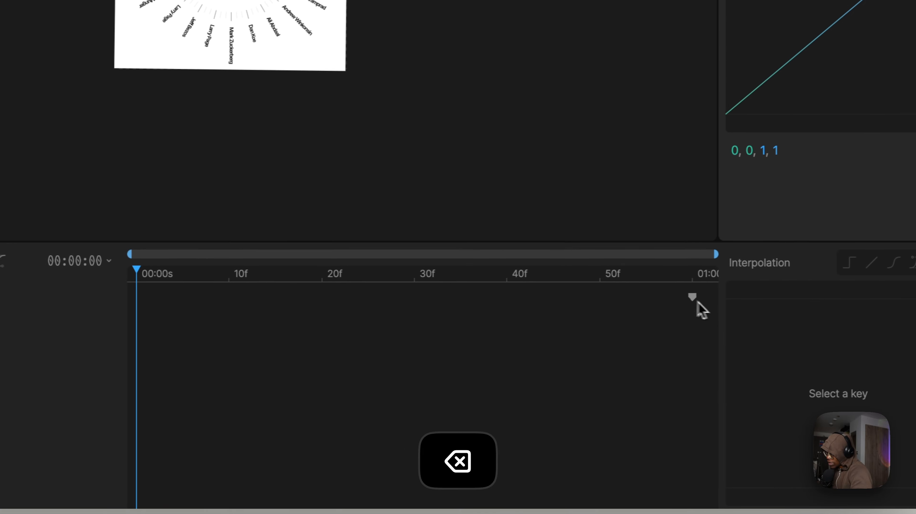
{"action": "left_click_drag", "start_coordinate": [871, 291], "coordinate": [839, 292]}
{"action": "left_click_drag", "start_coordinate": [677, 308], "coordinate": [102, 309]}
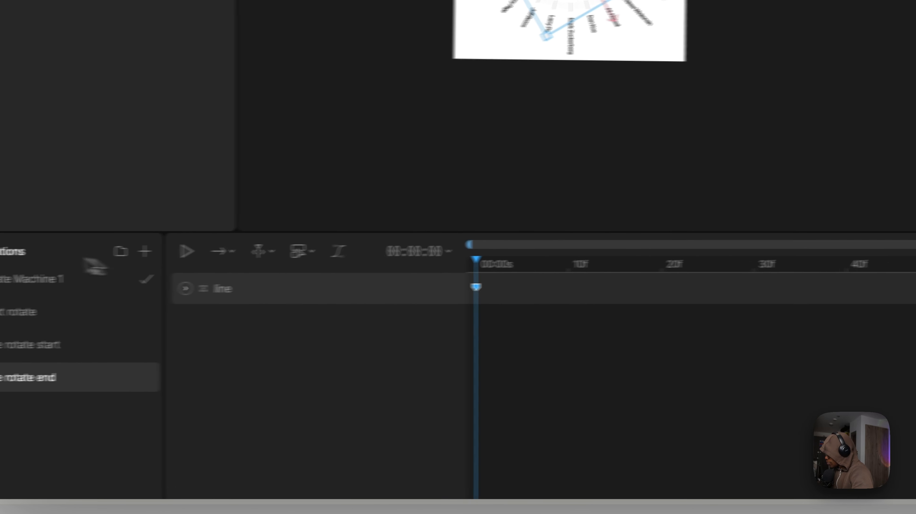
In State Machine 1, place the Blend state straight below Entry and add the line rotate end timeline to it with value 100.
{"action": "left_click", "coordinate": [118, 293]}
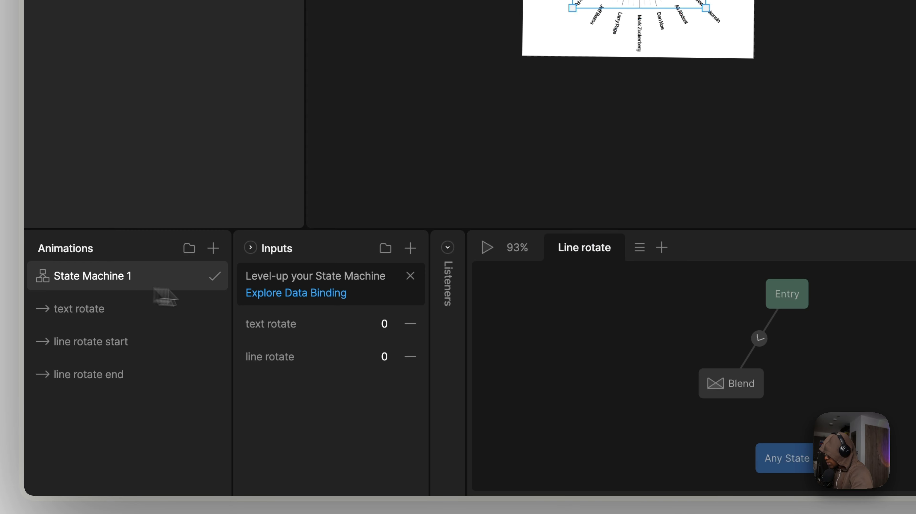
{"action": "left_click", "coordinate": [724, 381]}
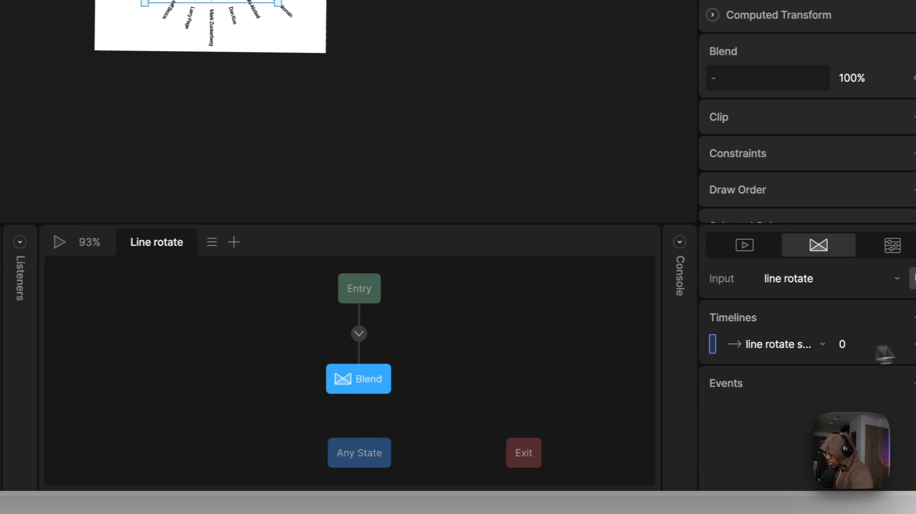
{"action": "left_click", "coordinate": [911, 346]}
{"action": "left_click", "coordinate": [773, 400]}
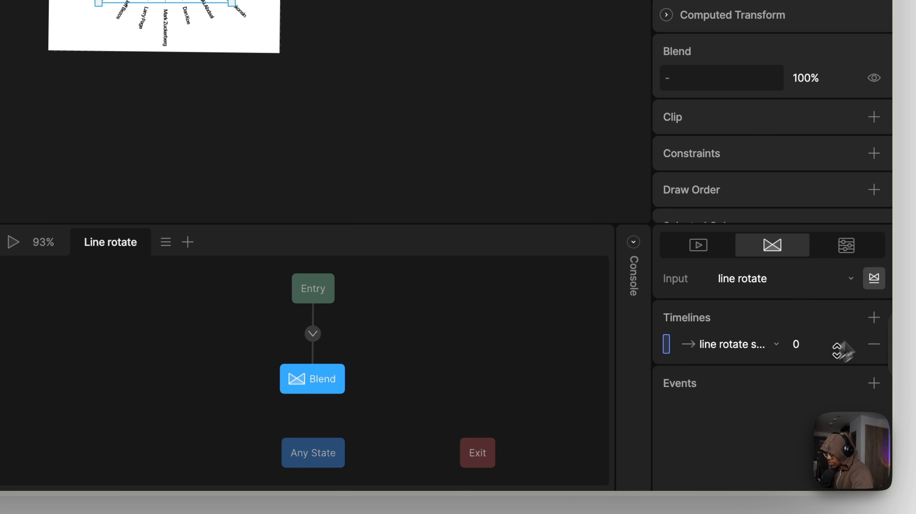
{"action": "left_click", "coordinate": [873, 318]}
{"action": "left_click", "coordinate": [758, 405]}
{"action": "left_click", "coordinate": [761, 381]}
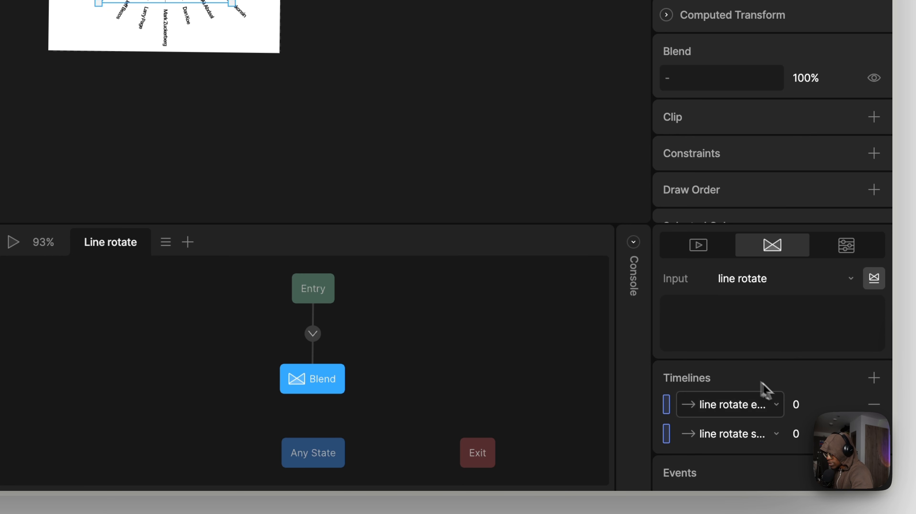
{"action": "left_click", "coordinate": [813, 406]}
{"action": "type", "text": "100"}
{"action": "key", "text": "Return"}
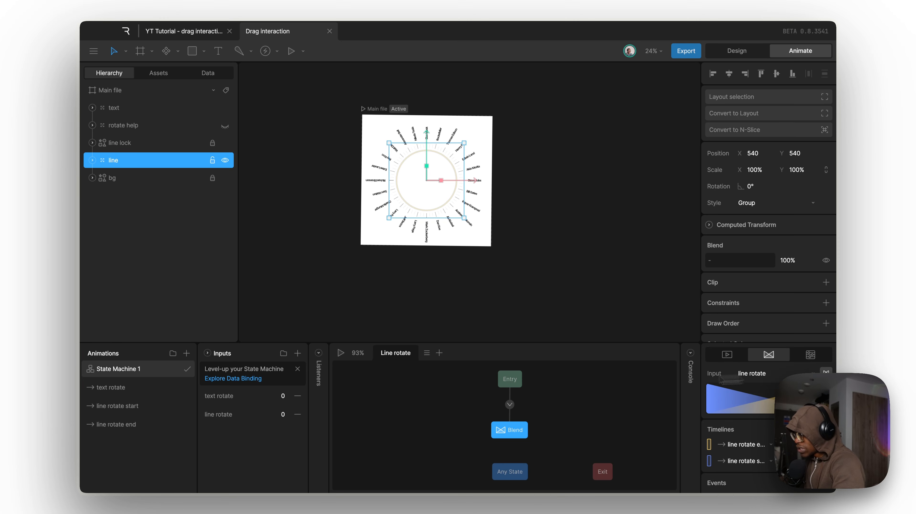
Play the state machine and vary the line rotate input to preview the line rotation.
{"action": "left_click", "coordinate": [342, 353]}
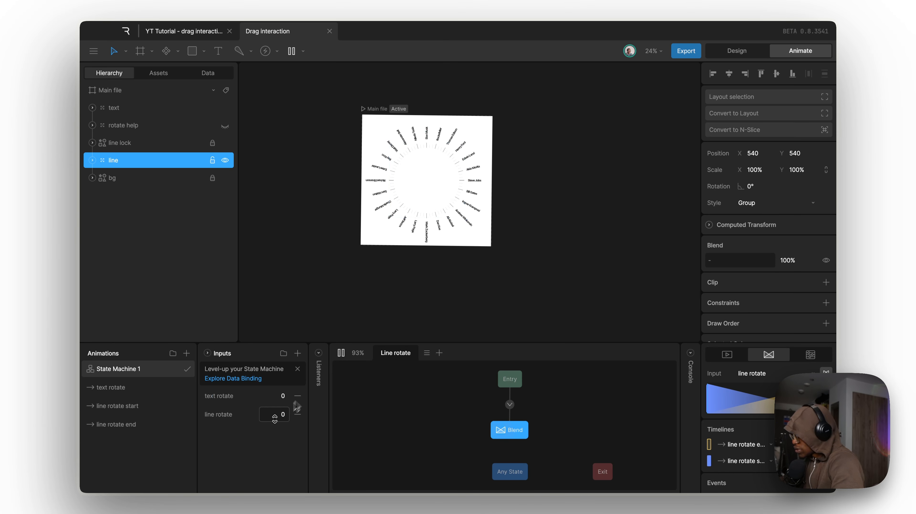
{"action": "left_click_drag", "start_coordinate": [280, 420], "coordinate": [280, 376]}
{"action": "mouse_move", "coordinate": [287, 439]}
{"action": "left_mouse_down"}
{"action": "mouse_move", "coordinate": [286, 413]}
{"action": "mouse_move", "coordinate": [286, 430]}
{"action": "left_mouse_up"}
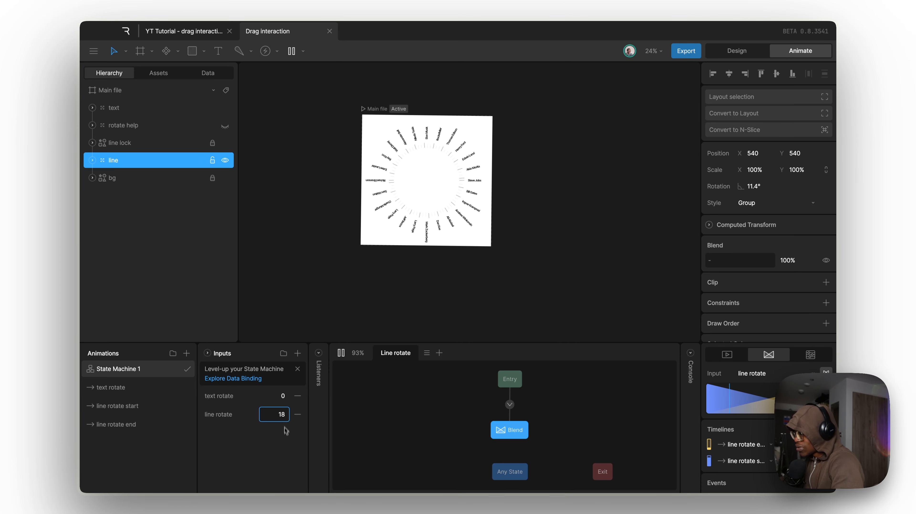
Rename the text rotate animation as text rotate start, and duplicate it as text rotate end.
{"action": "left_click", "coordinate": [130, 411]}
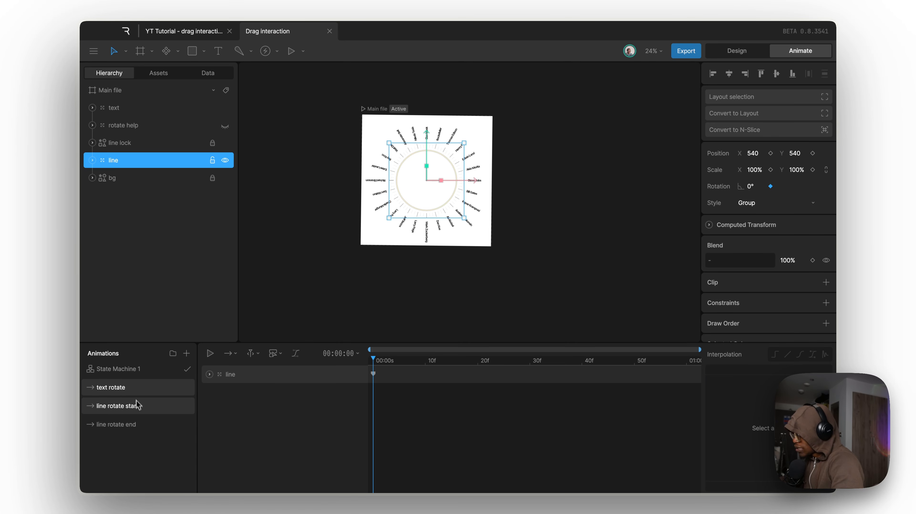
{"action": "left_click", "coordinate": [135, 390]}
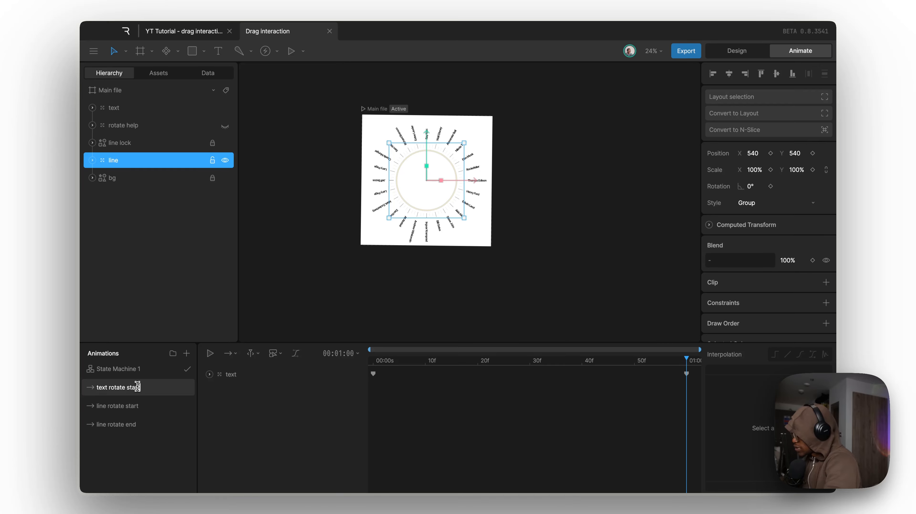
{"action": "right_click", "coordinate": [140, 386]}
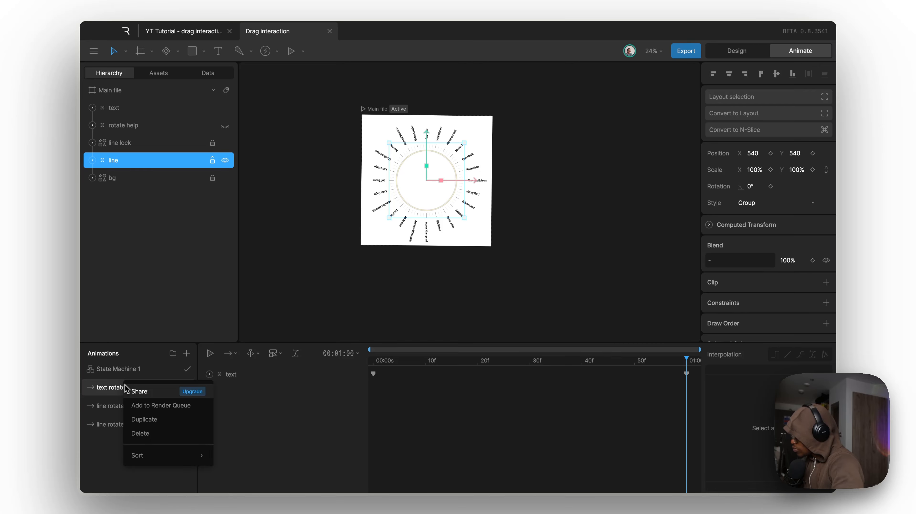
{"action": "left_click", "coordinate": [163, 421]}
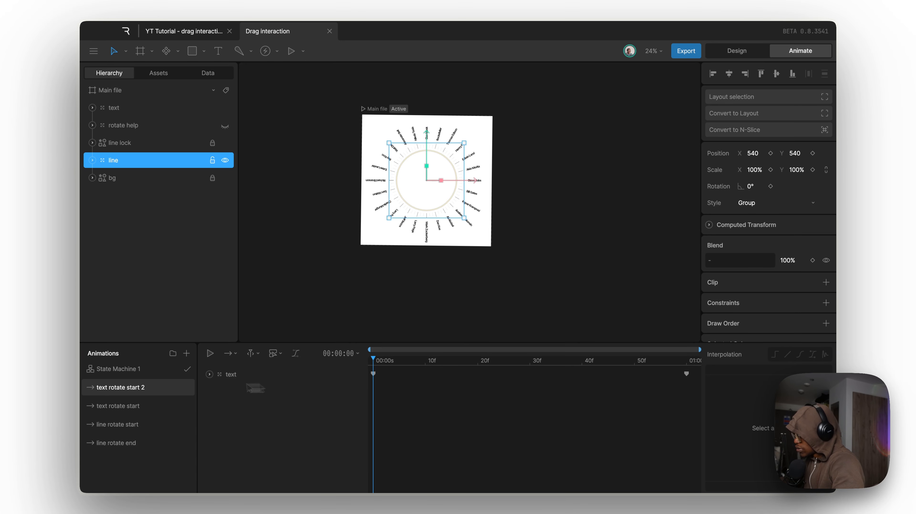
{"action": "key", "text": "shift+alt+Left"}
{"action": "key", "text": "shift+alt+Left"}
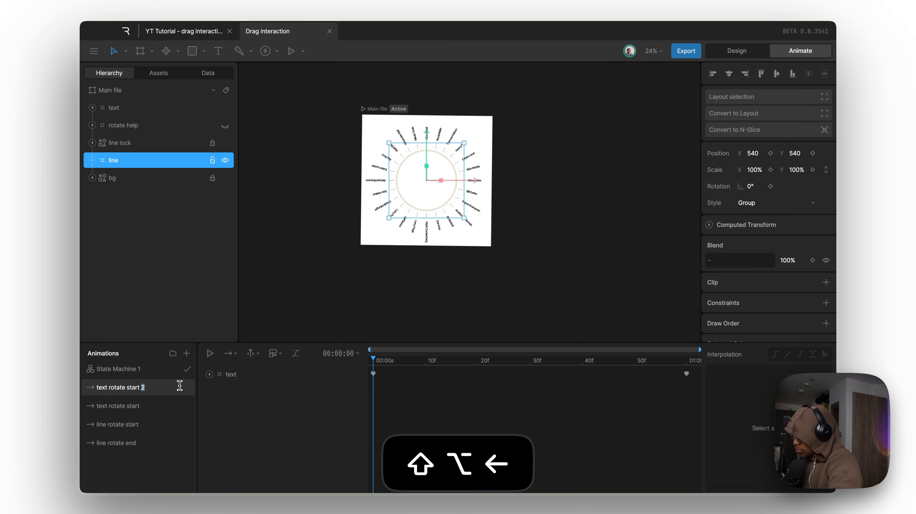
{"action": "type", "text": "end"}
{"action": "key", "text": "Return"}
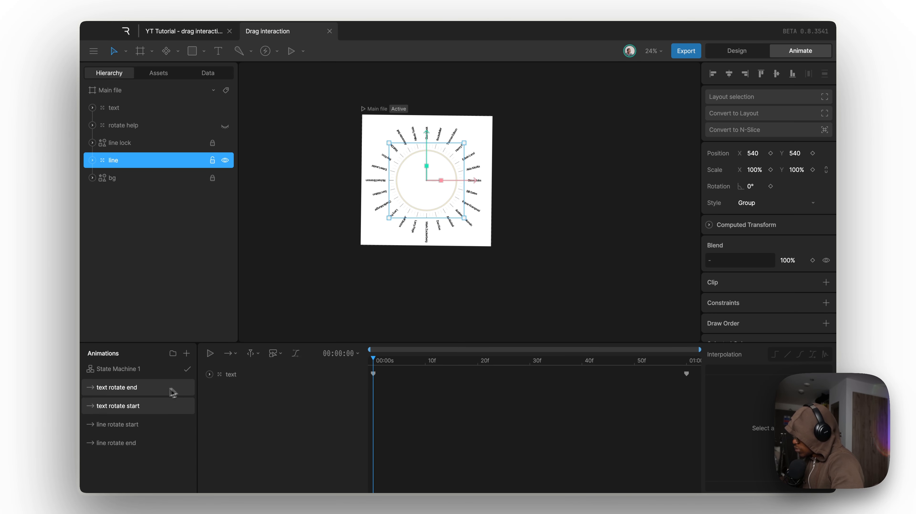
In text rotate end, delete the keyframe at the start and move the 1-second keyframe to 0 seconds.
{"action": "left_click_drag", "start_coordinate": [441, 389], "coordinate": [370, 365]}
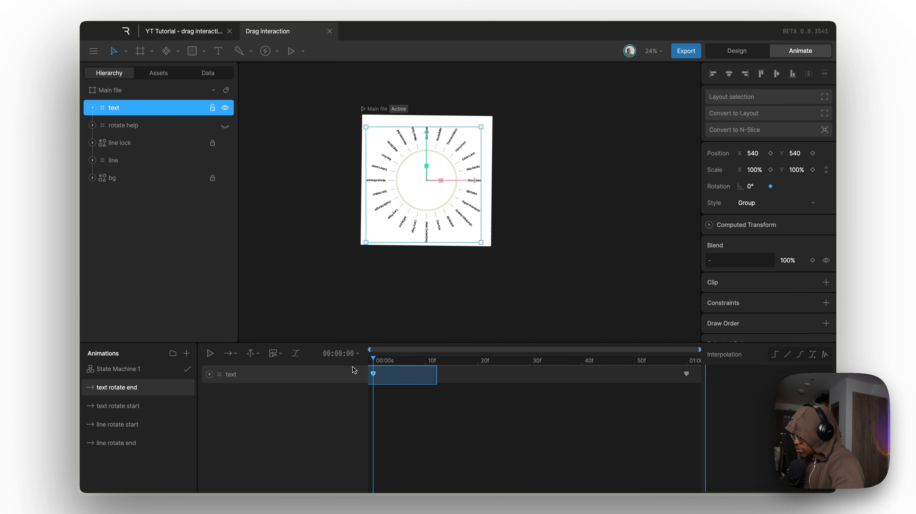
{"action": "key", "text": "BackSpace"}
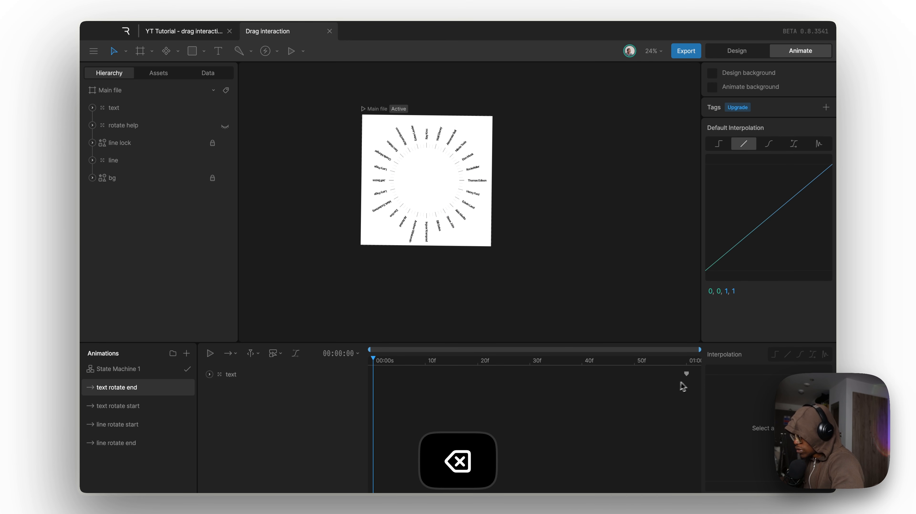
{"action": "left_click_drag", "start_coordinate": [686, 374], "coordinate": [425, 374]}
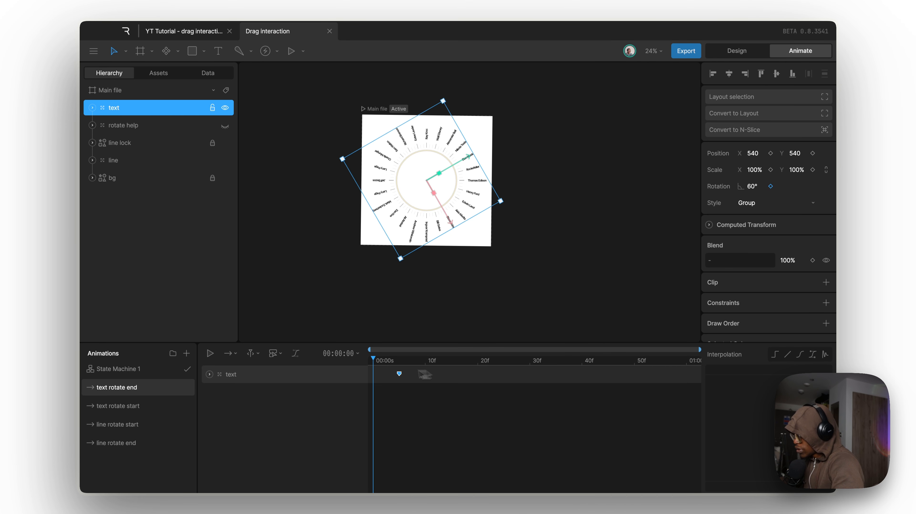
In text rotate start, delete the keyframe at 1 second.
{"action": "left_click", "coordinate": [153, 405]}
{"action": "key", "text": "BackSpace"}
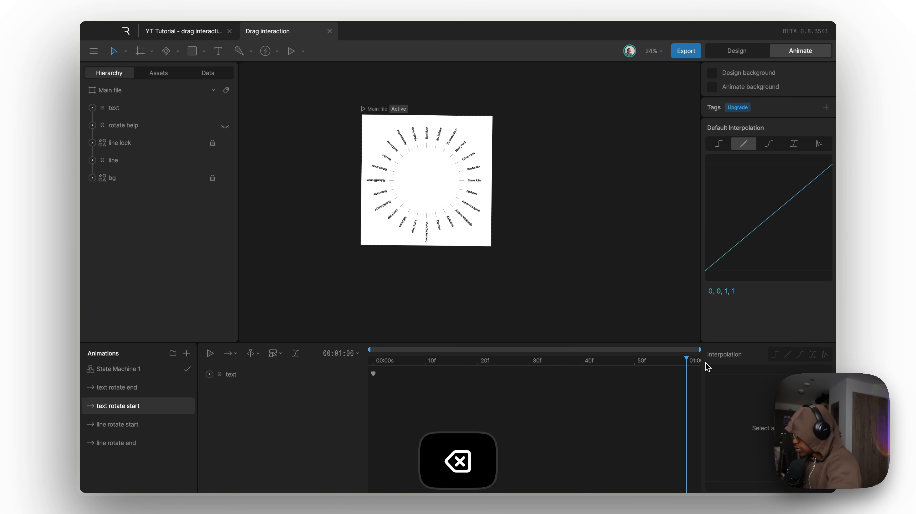
Move text rotate start above text rotate end in the animations list, and open State Machine 1.
{"action": "left_click_drag", "start_coordinate": [162, 383], "coordinate": [162, 376]}
{"action": "left_click", "coordinate": [161, 375]}
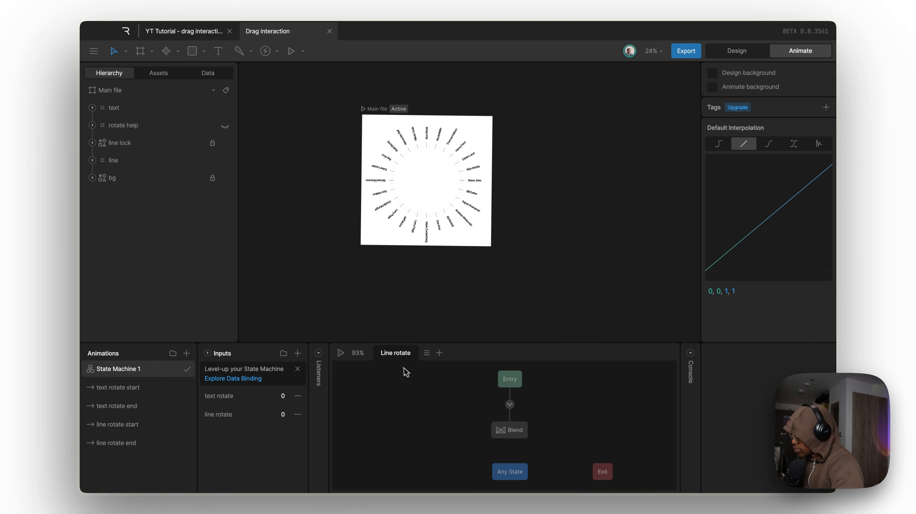
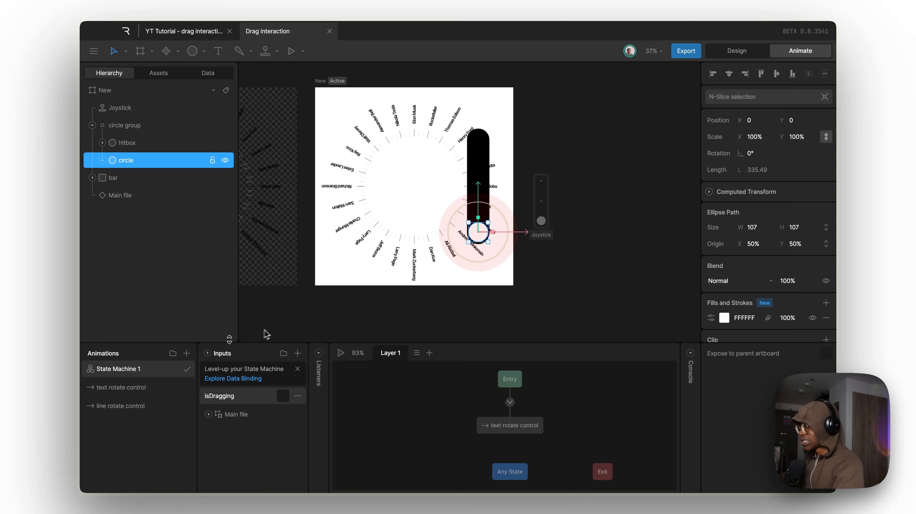
Create a timeline named detect and keyframe the hitbox's scale at 0% at its start.
{"action": "left_click", "coordinate": [186, 354]}
{"action": "left_click", "coordinate": [198, 377]}
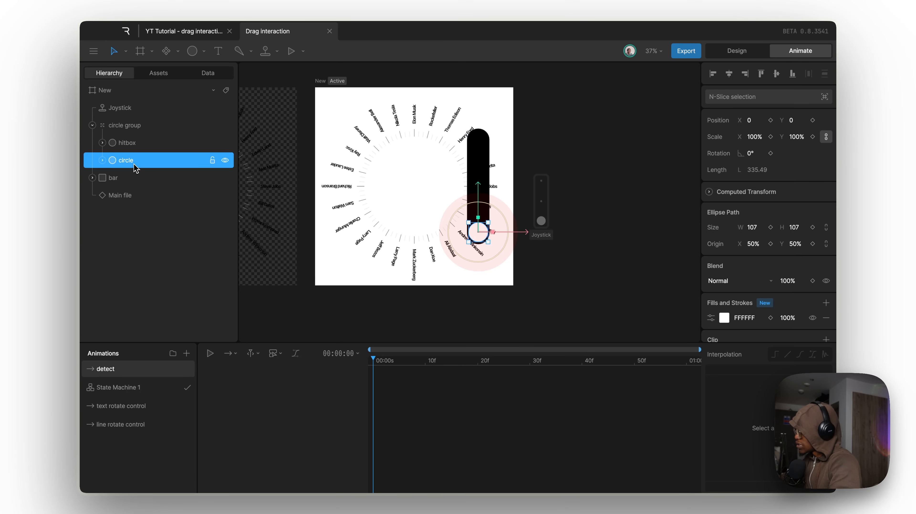
{"action": "left_click", "coordinate": [134, 147]}
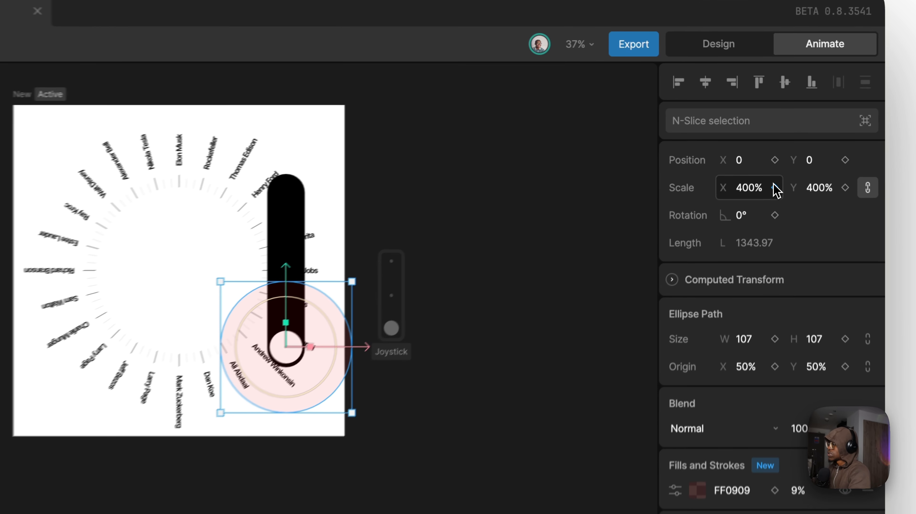
{"action": "left_click", "coordinate": [770, 137]}
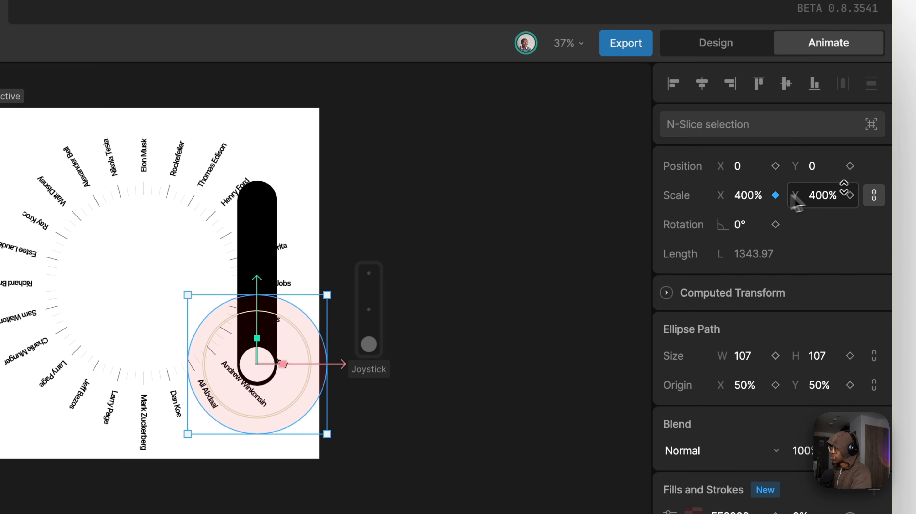
{"action": "type", "text": "0"}
{"action": "key", "text": "Return"}
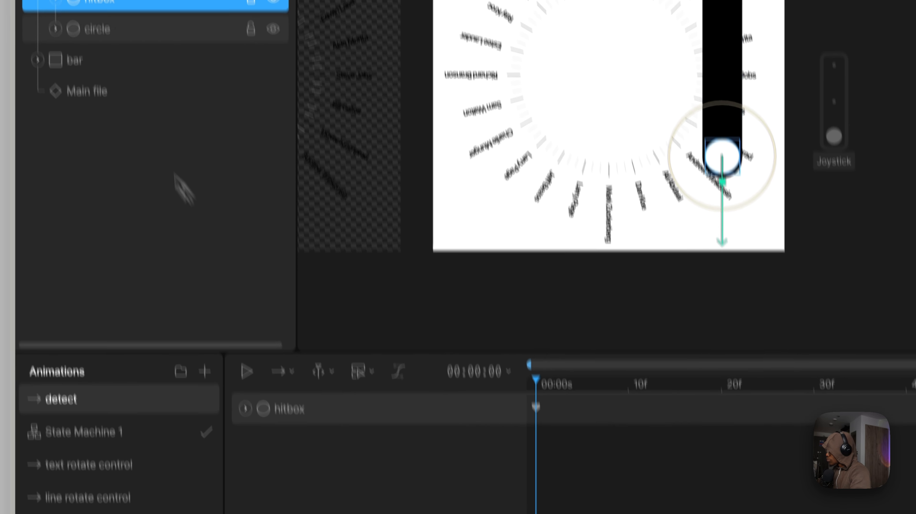
Create a timeline named track and keyframe the hitbox's X and Y scale at 400% at its start.
{"action": "left_click", "coordinate": [212, 378]}
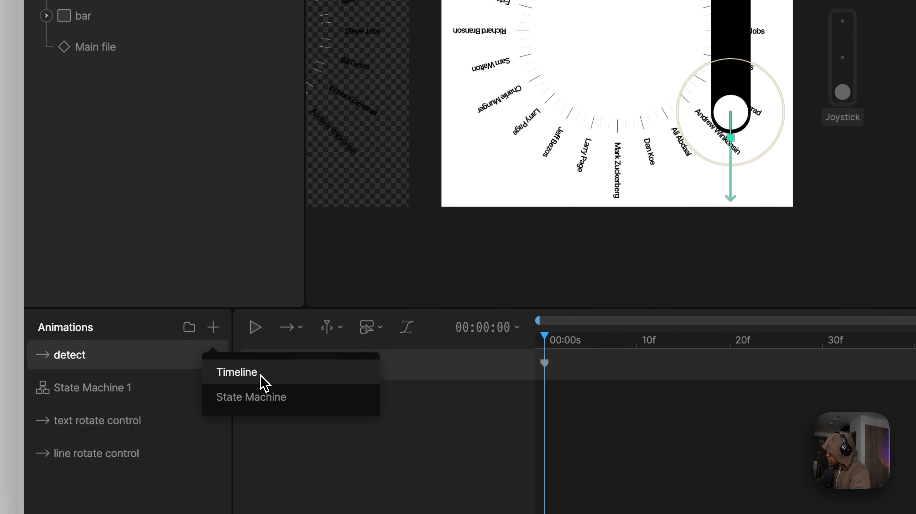
{"action": "left_click", "coordinate": [262, 374]}
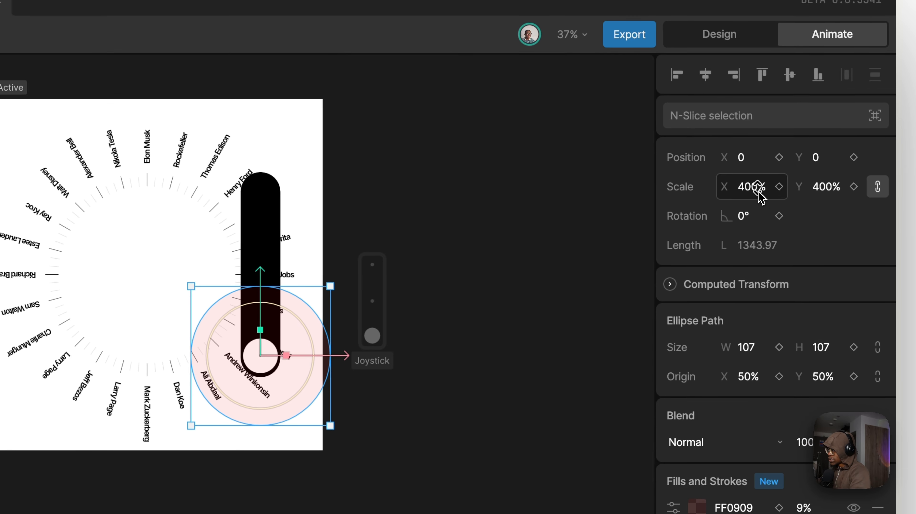
{"action": "left_click", "coordinate": [755, 189]}
{"action": "left_click", "coordinate": [775, 185]}
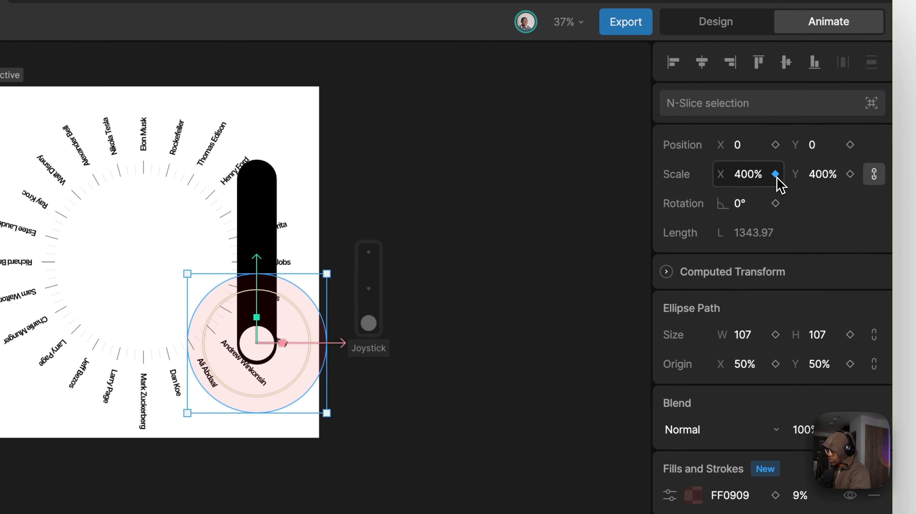
{"action": "left_click", "coordinate": [850, 185]}
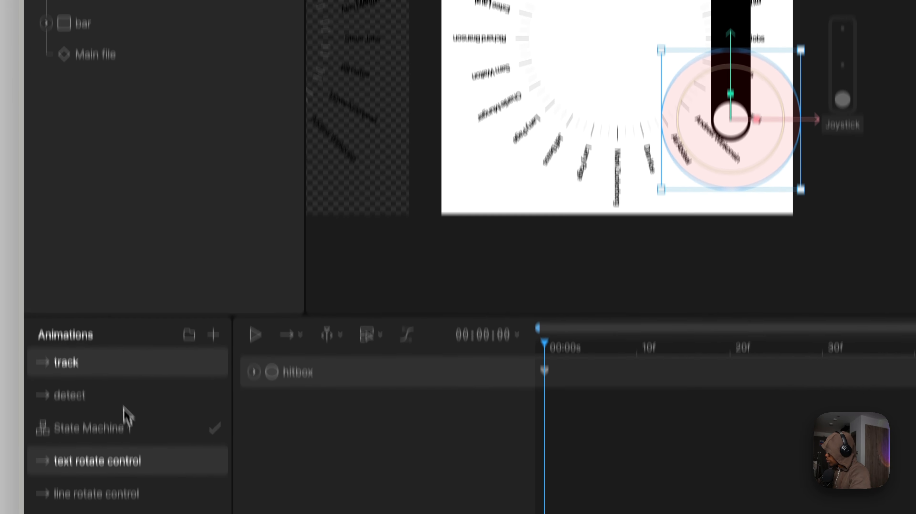
In State Machine 1, rename Layer 1 as drag.
{"action": "left_click", "coordinate": [118, 368]}
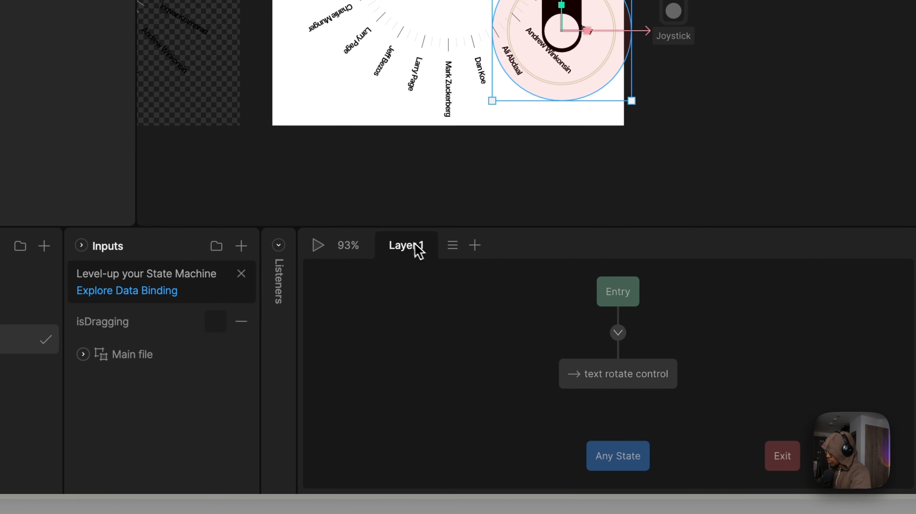
{"action": "double_click", "coordinate": [424, 248]}
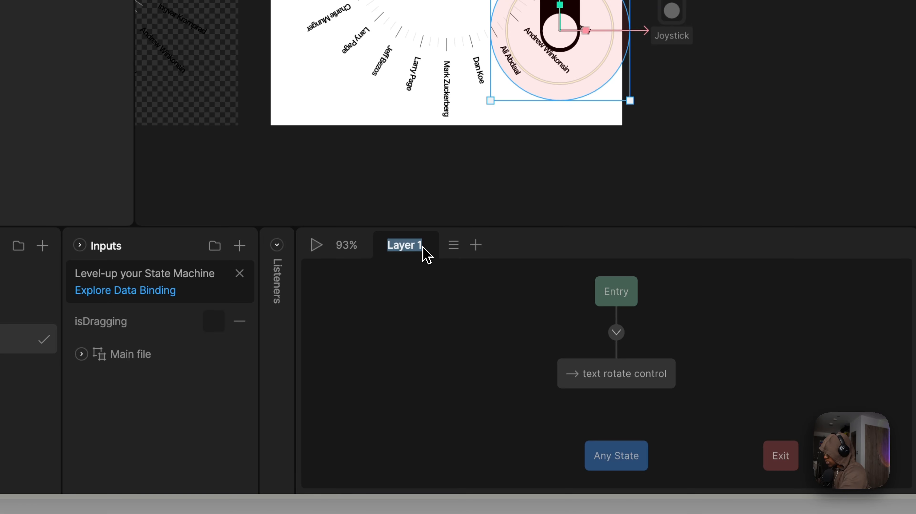
{"action": "type", "text": "drag"}
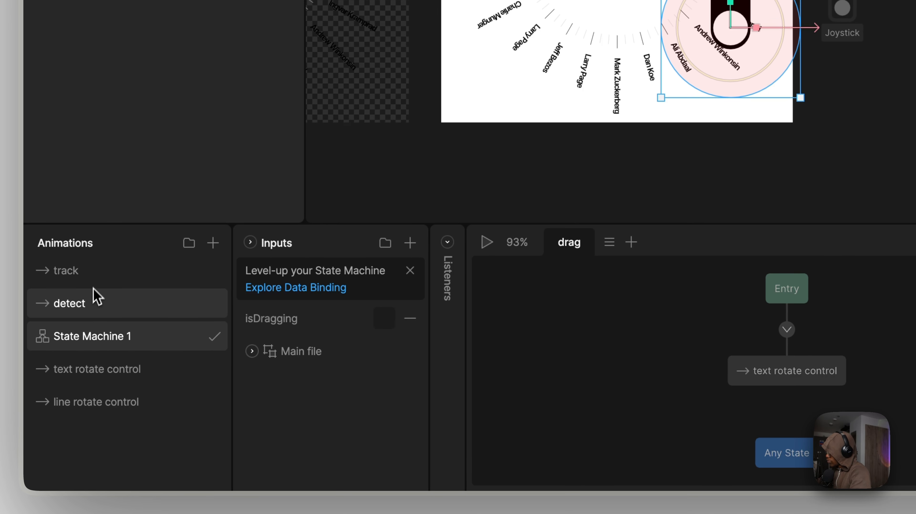
Set the entry-linked state's timeline to detect, and add a second state beside it that uses the track timeline.
{"action": "left_click_drag", "start_coordinate": [95, 296], "coordinate": [591, 358]}
{"action": "left_click", "coordinate": [758, 373]}
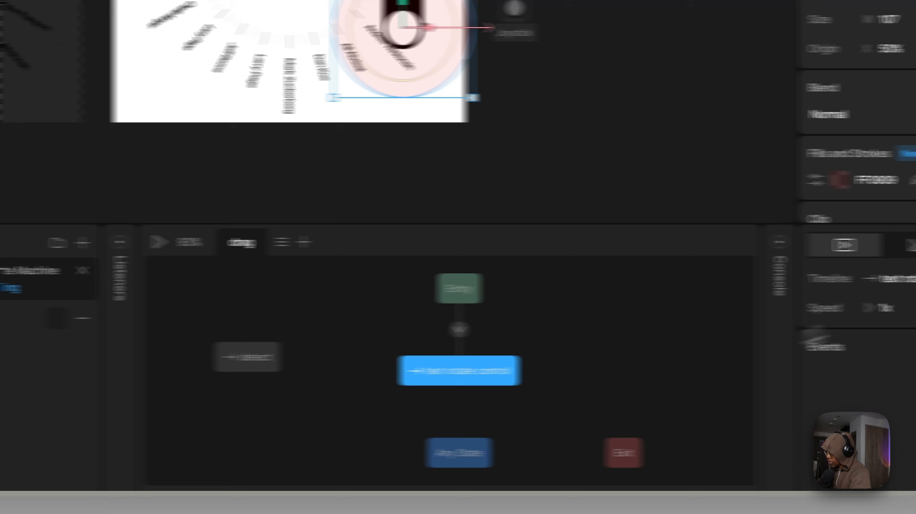
{"action": "left_click", "coordinate": [851, 282]}
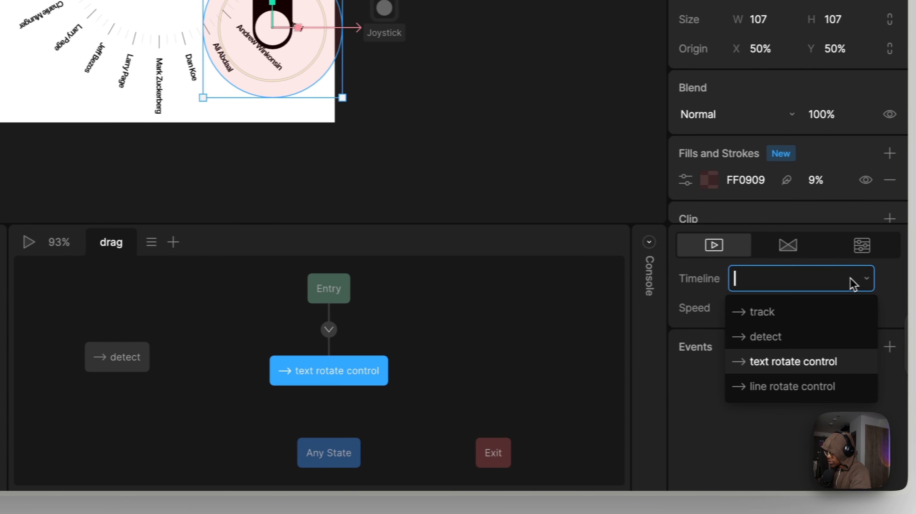
{"action": "left_click", "coordinate": [783, 332]}
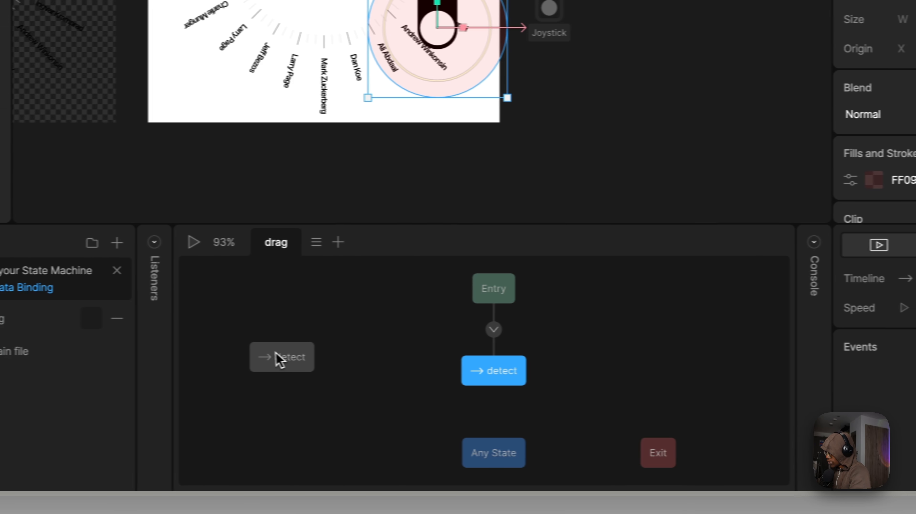
{"action": "left_click_drag", "start_coordinate": [276, 353], "coordinate": [624, 367]}
{"action": "left_click", "coordinate": [828, 281]}
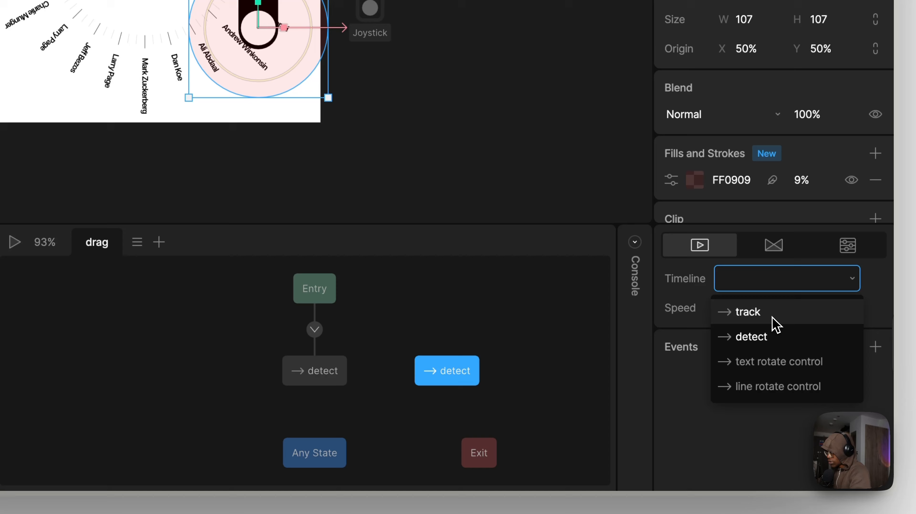
{"action": "left_click", "coordinate": [772, 317]}
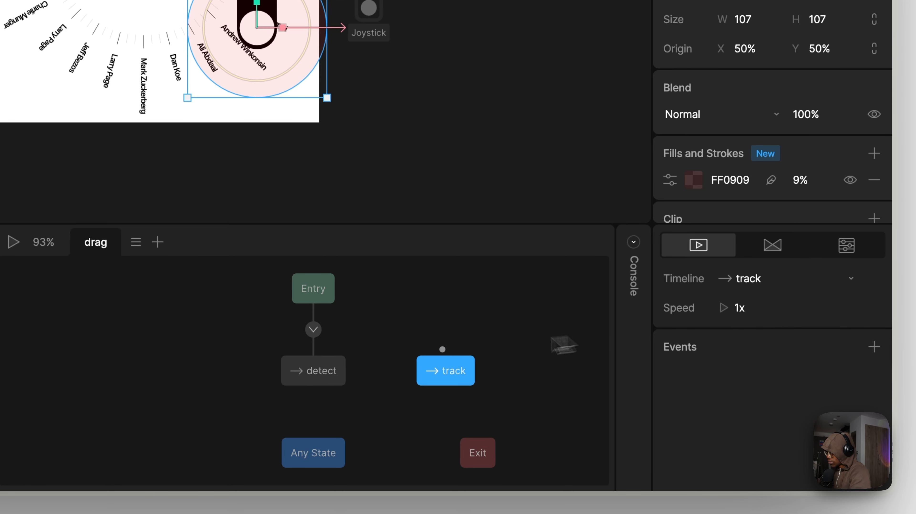
Add a transition from detect to track with the condition that isDragging is true.
{"action": "left_click_drag", "start_coordinate": [351, 370], "coordinate": [541, 371]}
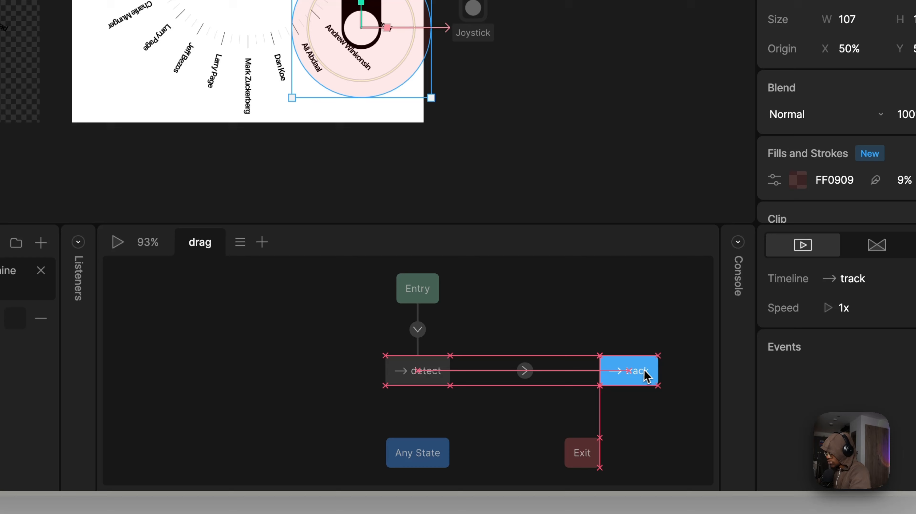
{"action": "left_click_drag", "start_coordinate": [647, 376], "coordinate": [647, 376]}
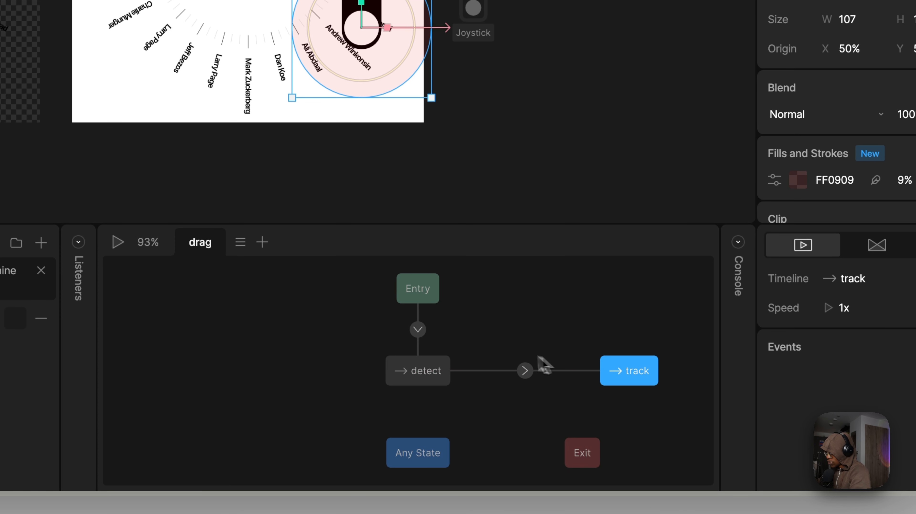
{"action": "left_click", "coordinate": [524, 370]}
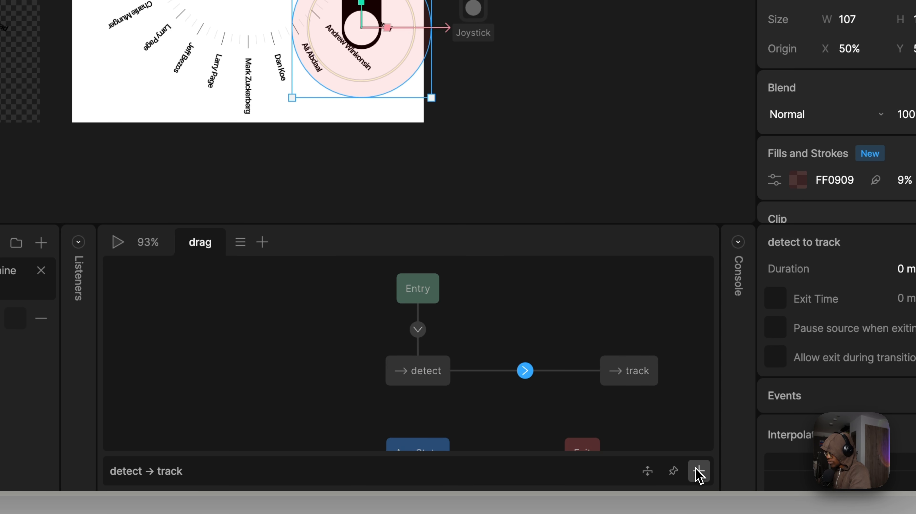
{"action": "left_click", "coordinate": [698, 472]}
{"action": "left_click", "coordinate": [160, 467]}
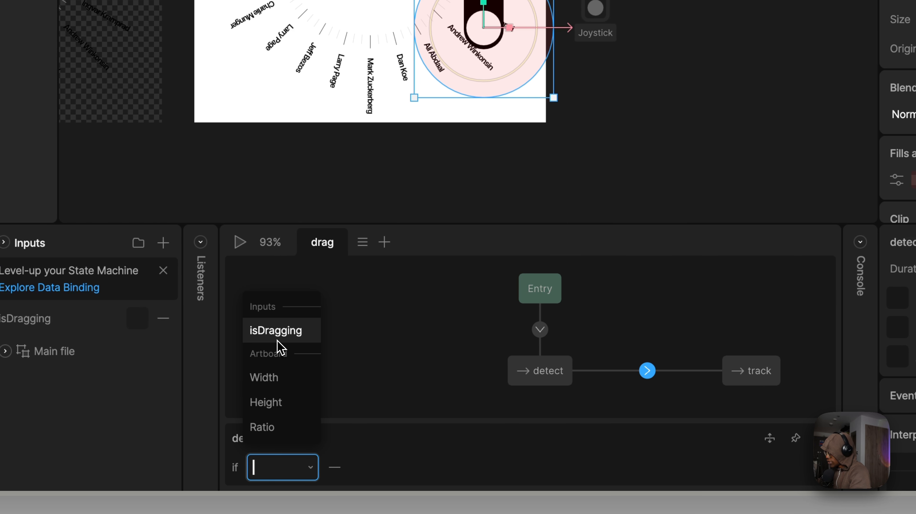
{"action": "left_click", "coordinate": [276, 331]}
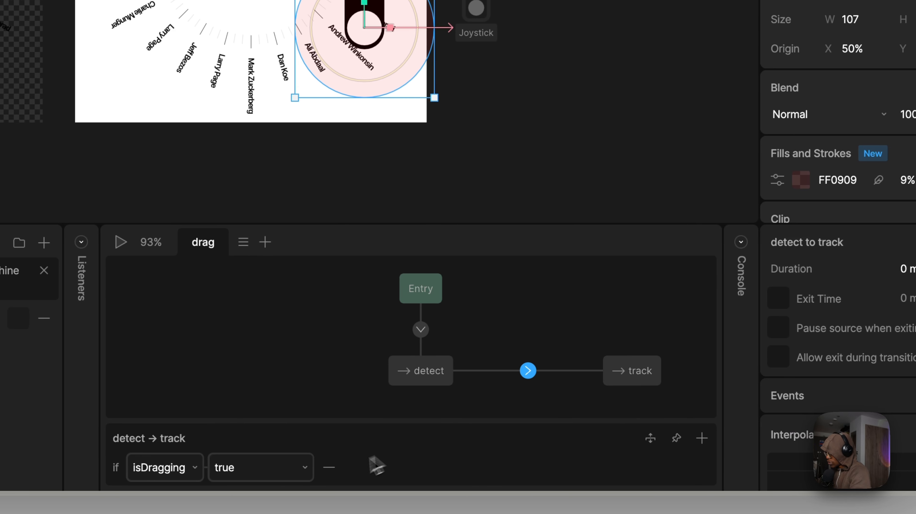
Add a return transition from track to detect with the condition that isDragging is false.
{"action": "left_click_drag", "start_coordinate": [578, 375], "coordinate": [430, 387]}
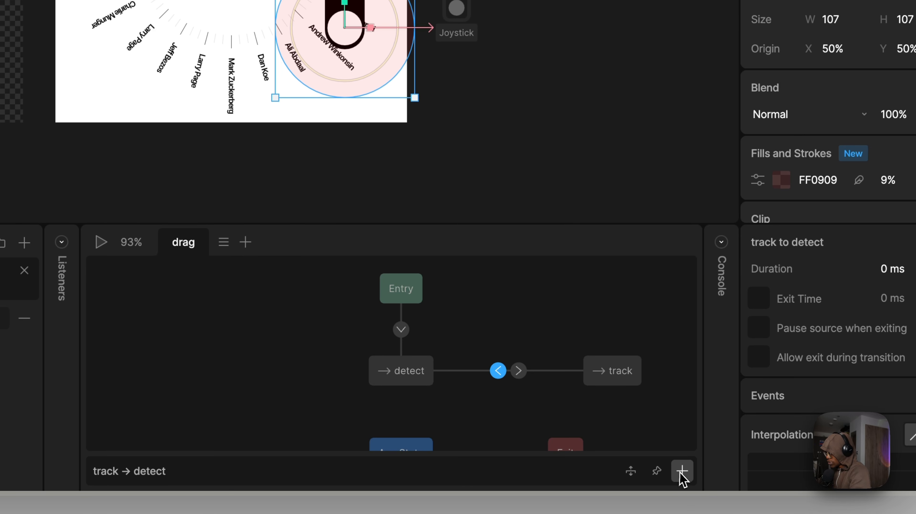
{"action": "left_click", "coordinate": [681, 469]}
{"action": "left_click", "coordinate": [173, 467]}
{"action": "left_click", "coordinate": [249, 331]}
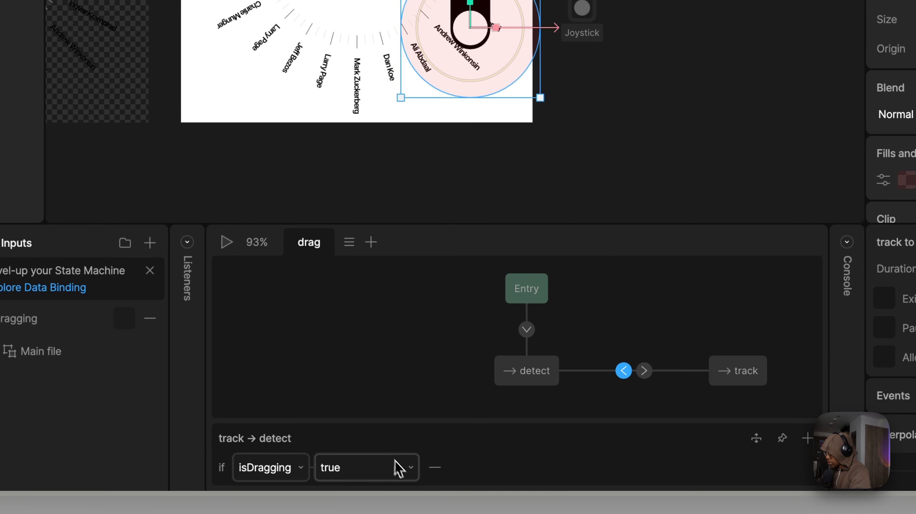
{"action": "left_click", "coordinate": [384, 468]}
{"action": "left_click", "coordinate": [380, 469]}
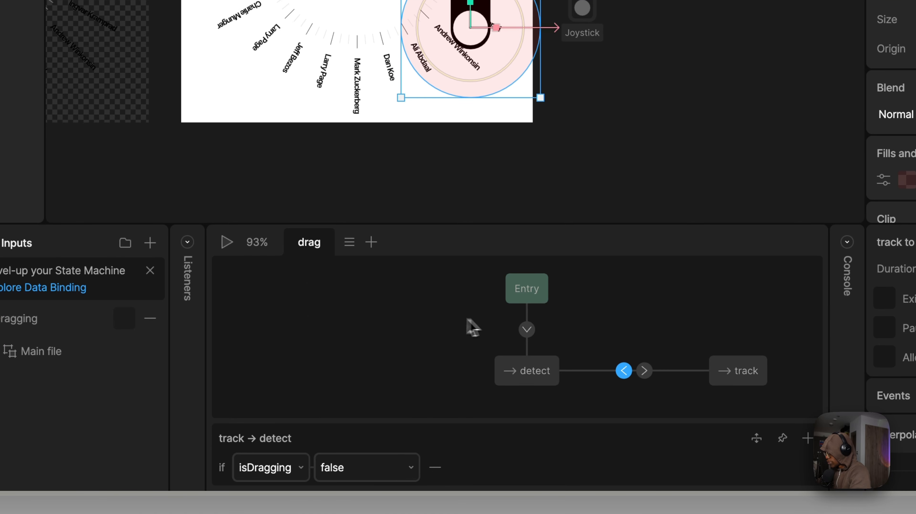
Compare the hitbox in the track and detect timelines.
{"action": "left_click", "coordinate": [741, 374]}
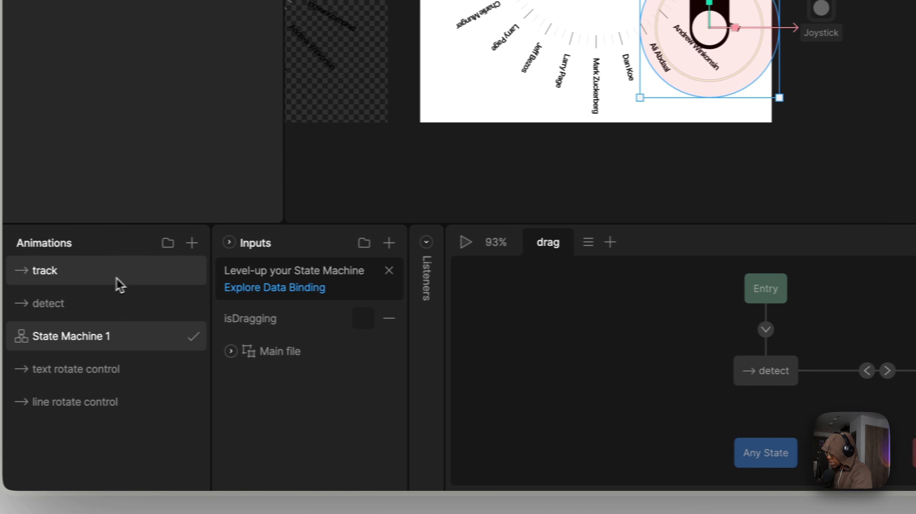
{"action": "left_click", "coordinate": [120, 283]}
{"action": "left_click", "coordinate": [82, 314]}
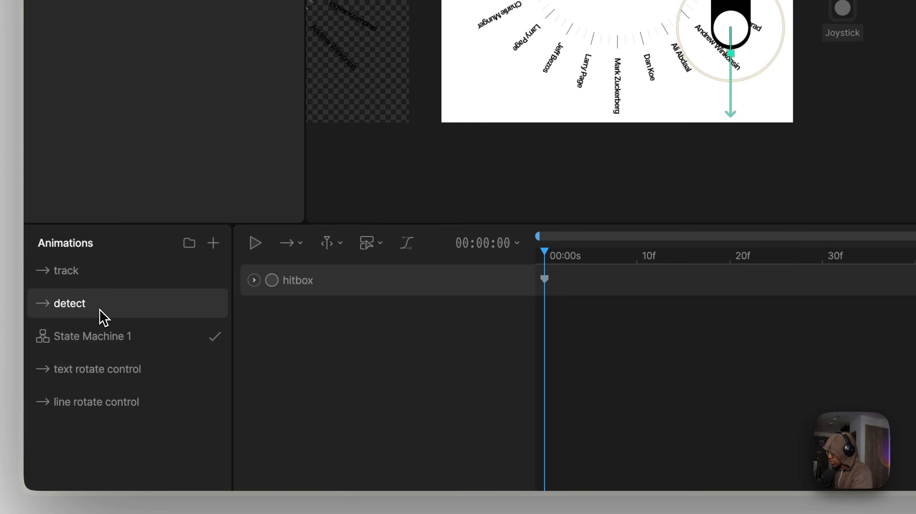
{"action": "left_click", "coordinate": [95, 284]}
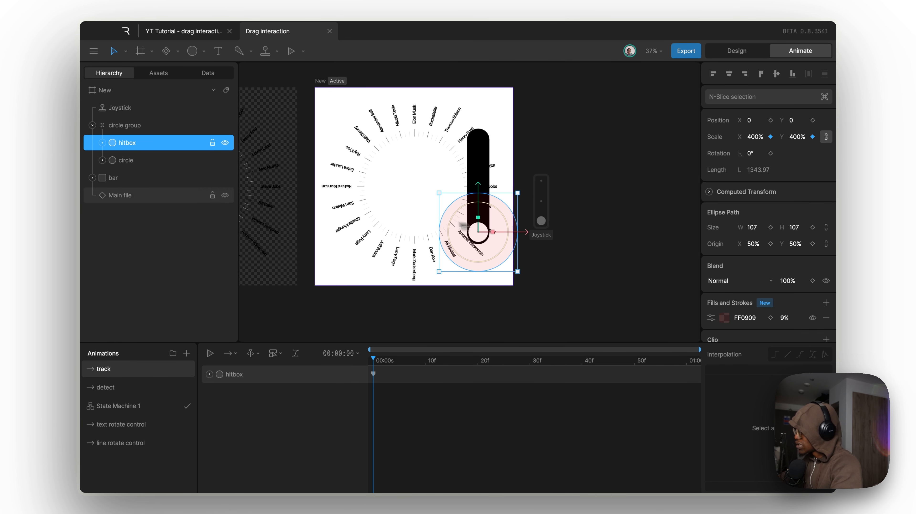
{"action": "left_click", "coordinate": [129, 163]}
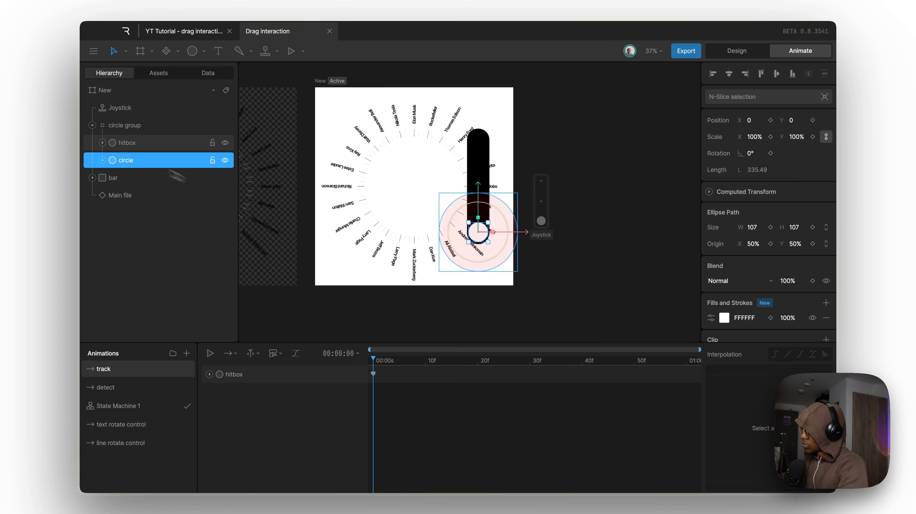
Add a Translation constraint to the circle group and set the bar as its target in Design mode.
{"action": "left_click", "coordinate": [143, 129]}
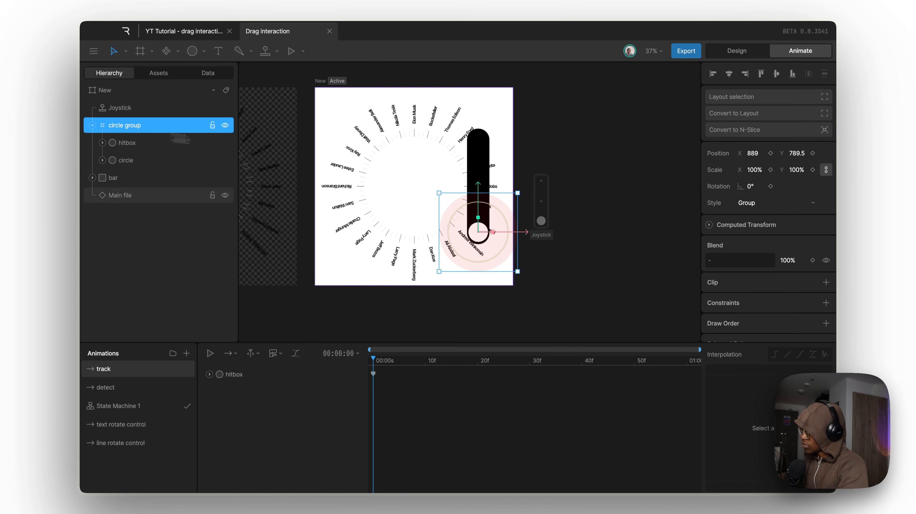
{"action": "left_click", "coordinate": [826, 304]}
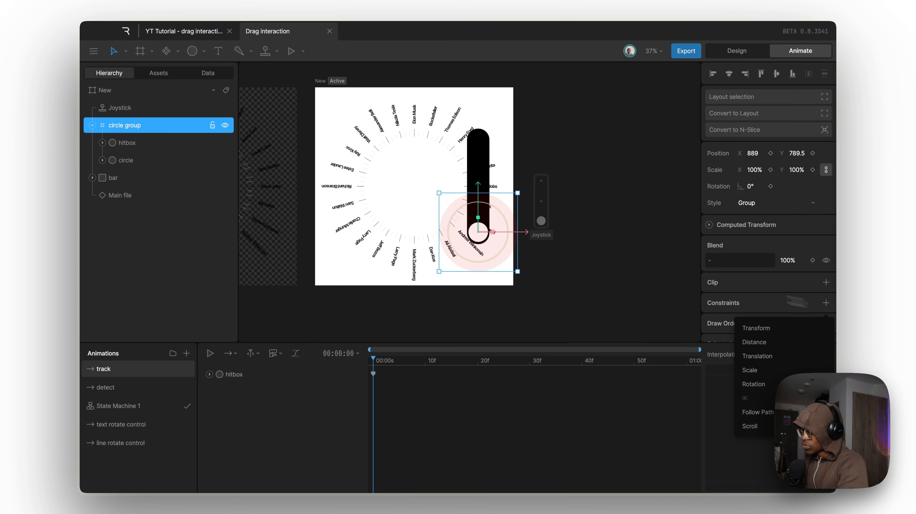
{"action": "left_click", "coordinate": [790, 356]}
{"action": "scroll", "coordinate": [734, 317], "scroll_direction": "down", "scroll_amount": 1}
{"action": "left_click", "coordinate": [712, 289]}
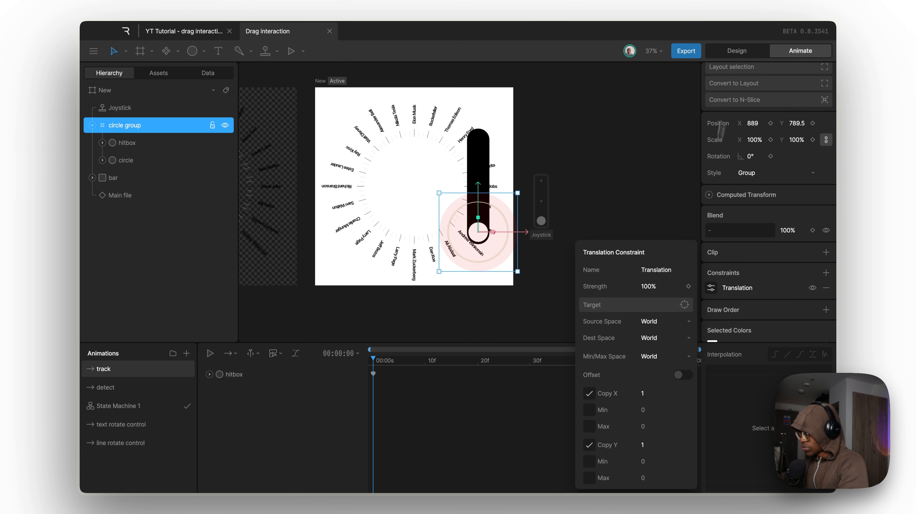
{"action": "left_click", "coordinate": [735, 50]}
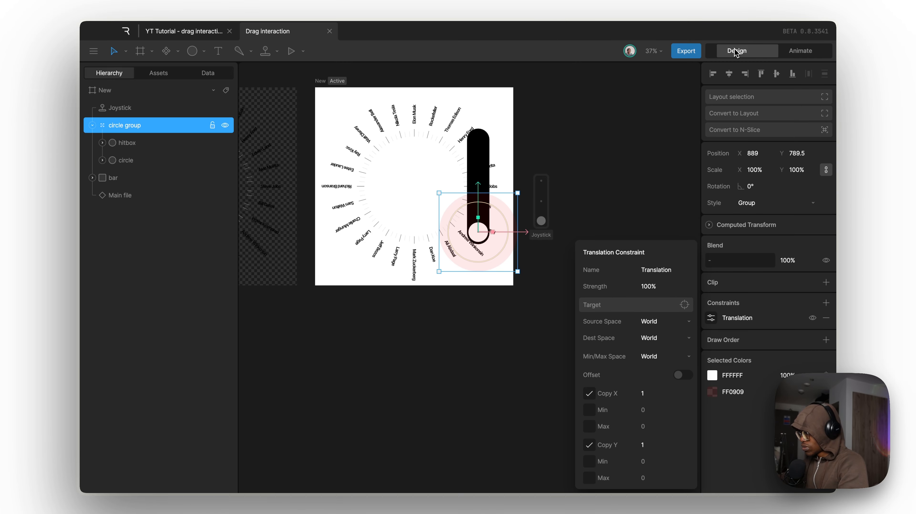
{"action": "left_click", "coordinate": [684, 305]}
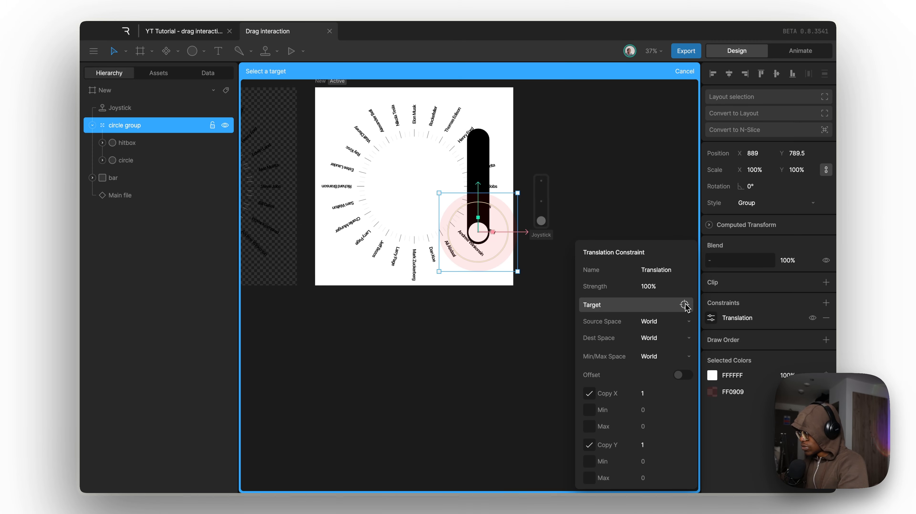
{"action": "left_click", "coordinate": [155, 180]}
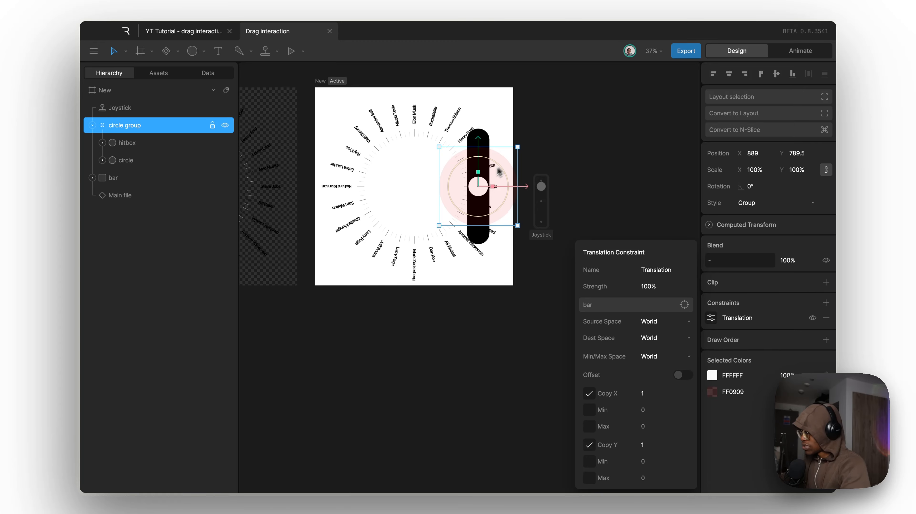
Turn off Copy Y in the circle group's Translation constraint and enable a minimum Y limit of 290.
{"action": "left_click", "coordinate": [589, 445]}
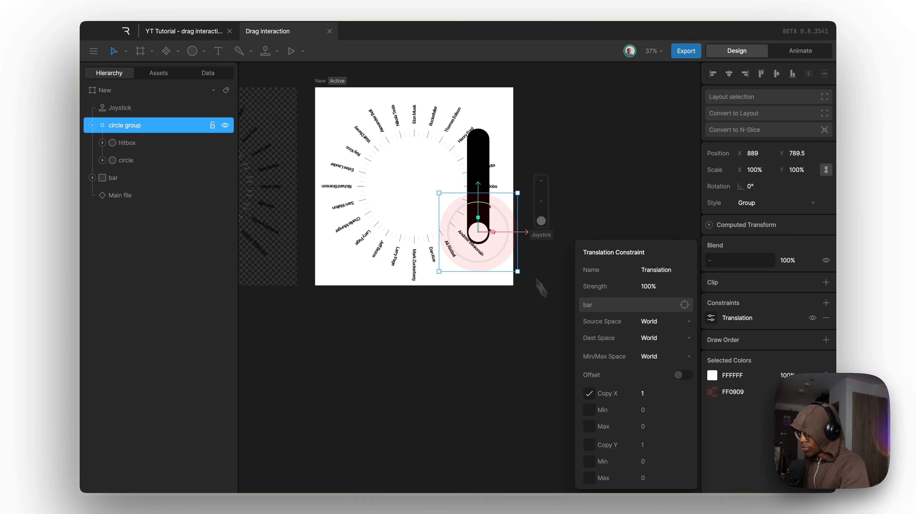
{"action": "left_click_drag", "start_coordinate": [478, 232], "coordinate": [478, 86]}
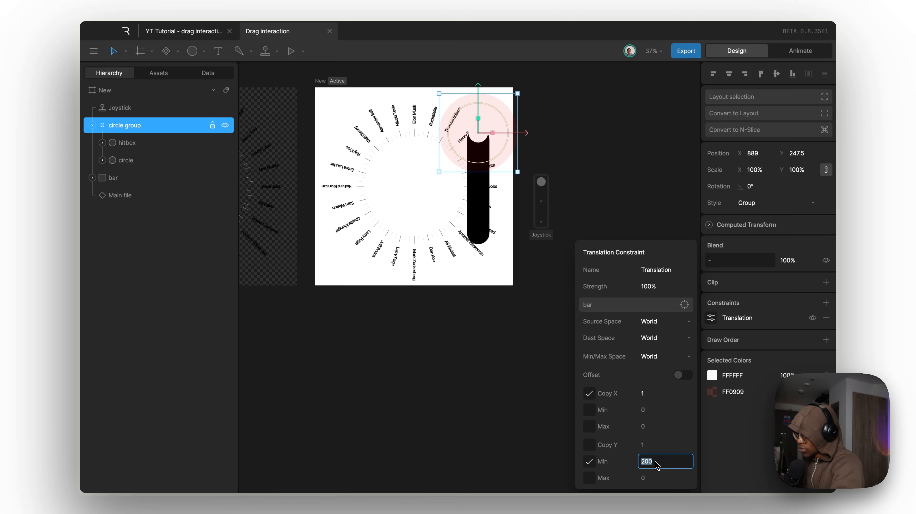
{"action": "key", "text": "shift+Up"}
{"action": "key", "text": "shift+Up"}
{"action": "key", "text": "shift+Up"}
{"action": "key", "text": "shift+Up"}
{"action": "key", "text": "shift+Up"}
{"action": "key", "text": "shift+Up"}
{"action": "key", "text": "shift+Up"}
{"action": "key", "text": "shift+Up"}
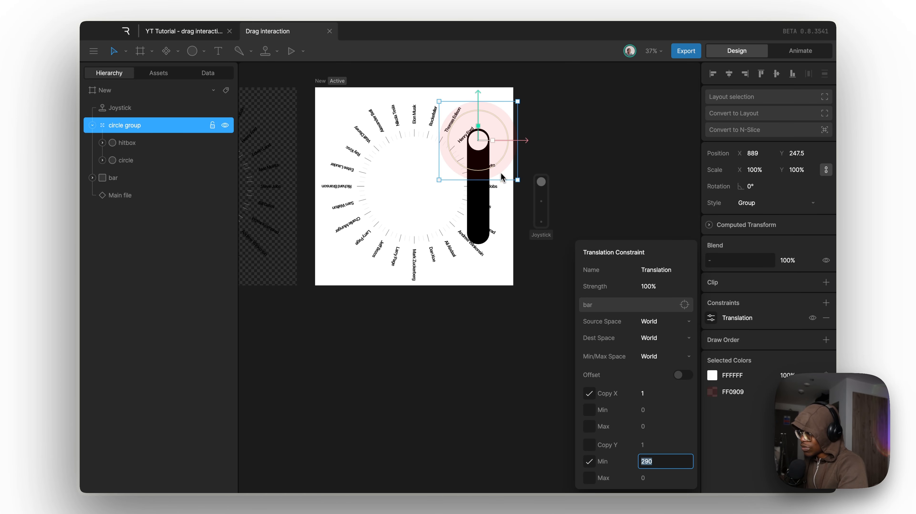
Enable the maximum Y limit in the circle group's Translation constraint and set it to 790.
{"action": "left_click_drag", "start_coordinate": [481, 96], "coordinate": [478, 202]}
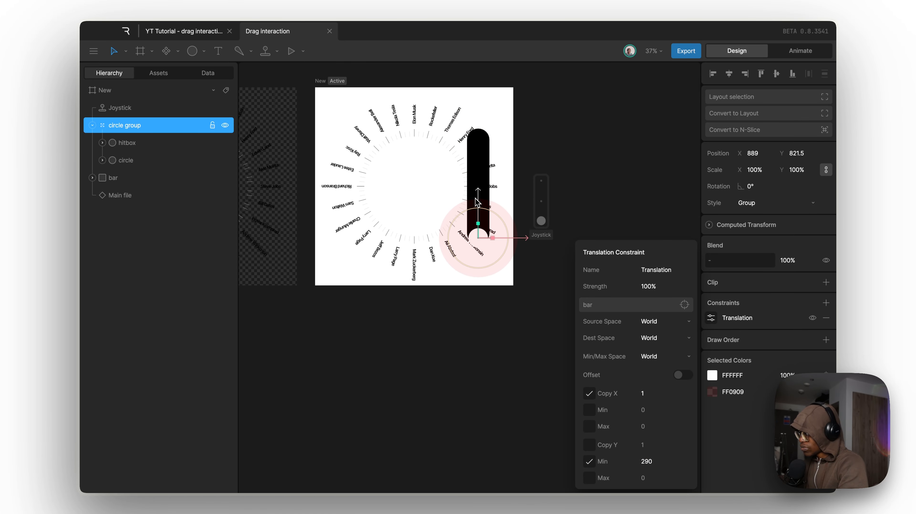
{"action": "left_click", "coordinate": [590, 478]}
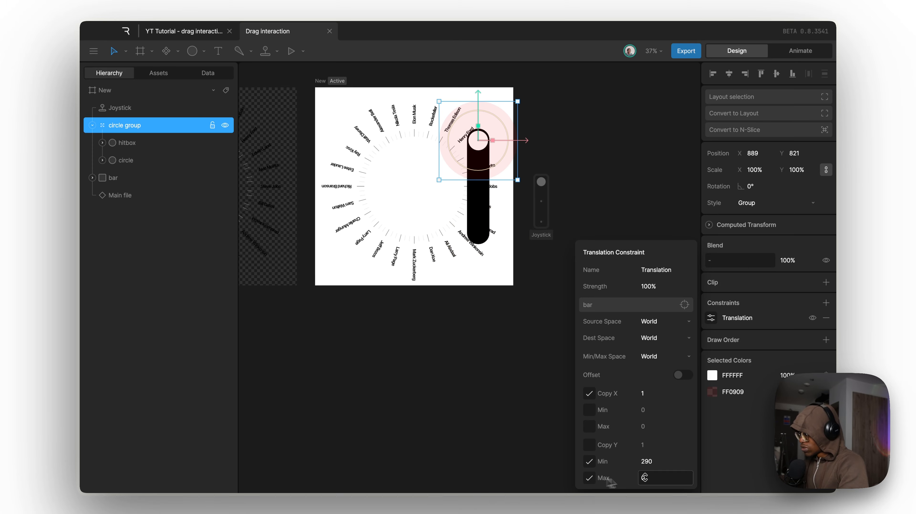
{"action": "left_click", "coordinate": [660, 478]}
{"action": "type", "text": "400"}
{"action": "key", "text": "Return"}
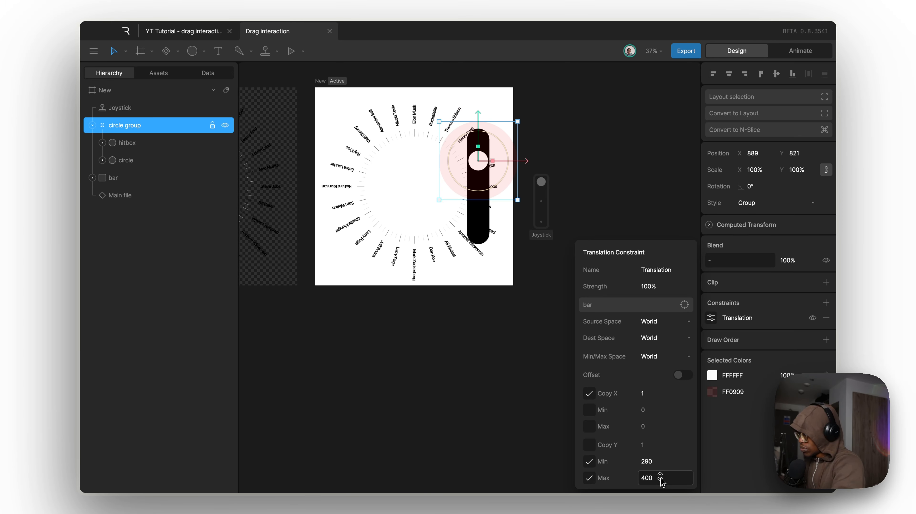
{"action": "key", "text": "shift+Up"}
{"action": "key", "text": "shift+Up"}
{"action": "key", "text": "shift+Up"}
{"action": "key", "text": "shift+Up"}
{"action": "key", "text": "shift+Up"}
{"action": "key", "text": "shift+Up"}
{"action": "key", "text": "shift+Up"}
{"action": "key", "text": "shift+Up"}
{"action": "key", "text": "shift+Up"}
{"action": "key", "text": "shift+Up"}
{"action": "key", "text": "shift+Up"}
{"action": "key", "text": "shift+Up"}
{"action": "key", "text": "shift+Up"}
{"action": "key", "text": "shift+Up"}
{"action": "key", "text": "shift+Up"}
{"action": "key", "text": "shift+Up"}
{"action": "key", "text": "shift+Up"}
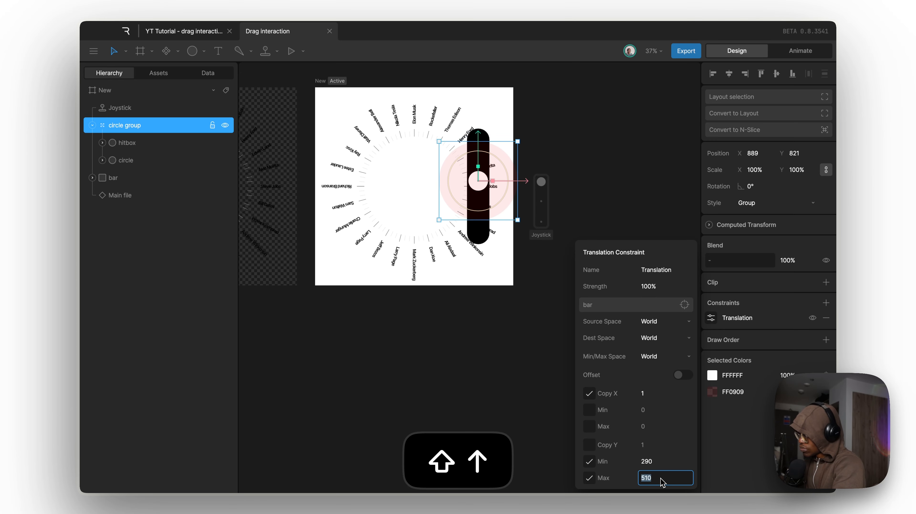
{"action": "key", "text": "shift+Up"}
{"action": "key", "text": "shift+Up"}
{"action": "key", "text": "shift+Up"}
{"action": "key", "text": "shift+Up"}
{"action": "key", "text": "shift+Up"}
{"action": "key", "text": "shift+Up"}
{"action": "key", "text": "shift+Up"}
{"action": "key", "text": "shift+Up"}
{"action": "key", "text": "shift+Up"}
{"action": "key", "text": "shift+Up"}
{"action": "key", "text": "shift+Up"}
{"action": "key", "text": "shift+Up"}
{"action": "key", "text": "shift+Up"}
{"action": "key", "text": "shift+Up"}
{"action": "key", "text": "shift+Up"}
{"action": "key", "text": "shift+Up"}
{"action": "key", "text": "shift+Up"}
{"action": "key", "text": "shift+Up"}
{"action": "key", "text": "shift+Up"}
{"action": "key", "text": "shift+Up"}
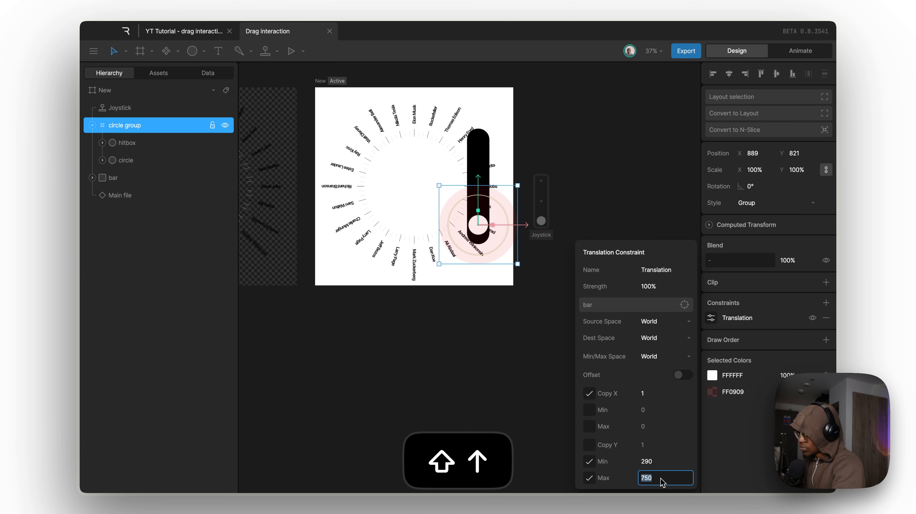
{"action": "key", "text": "shift+Up"}
{"action": "key", "text": "shift+Up"}
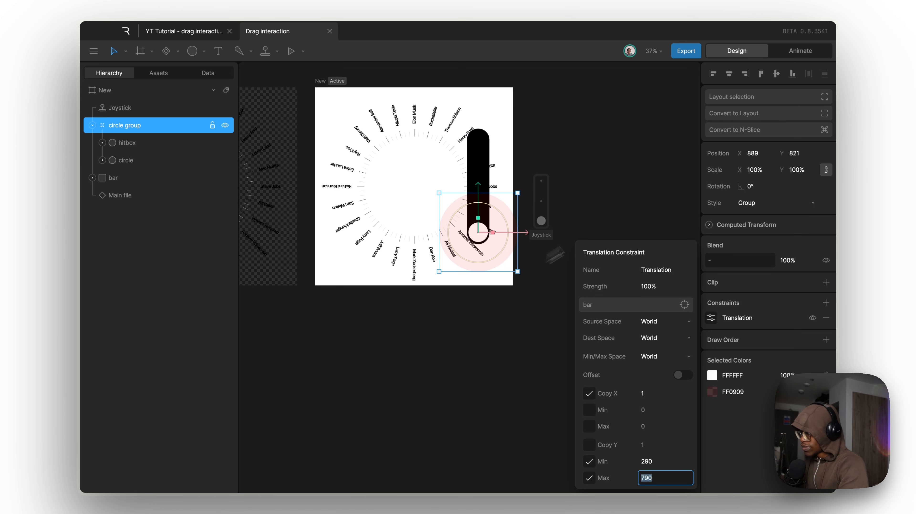
{"action": "left_click", "coordinate": [648, 196]}
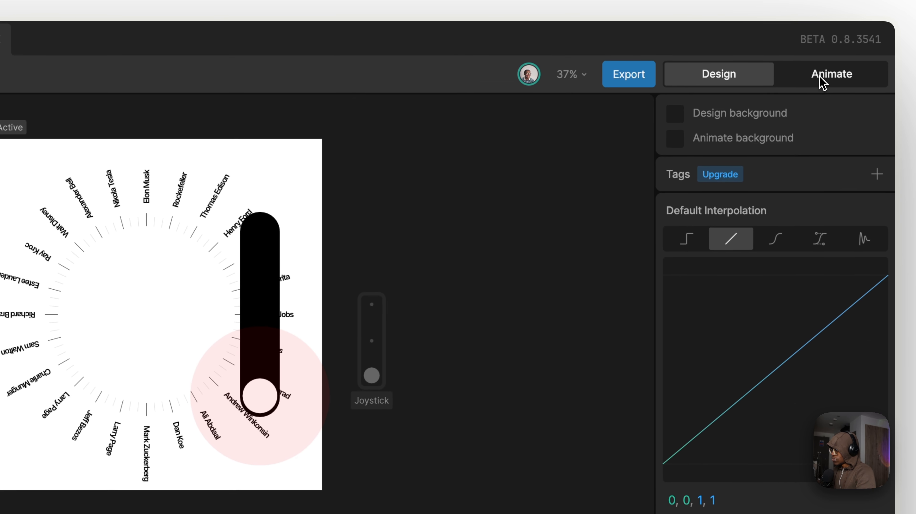
Test the constraint limits by moving the circle group up and down along the bar.
{"action": "left_click", "coordinate": [822, 76]}
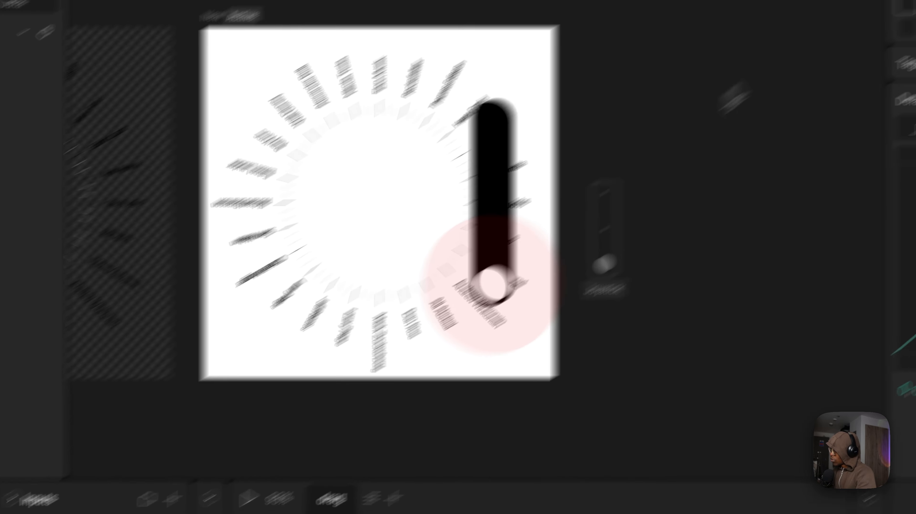
{"action": "left_click", "coordinate": [748, 64]}
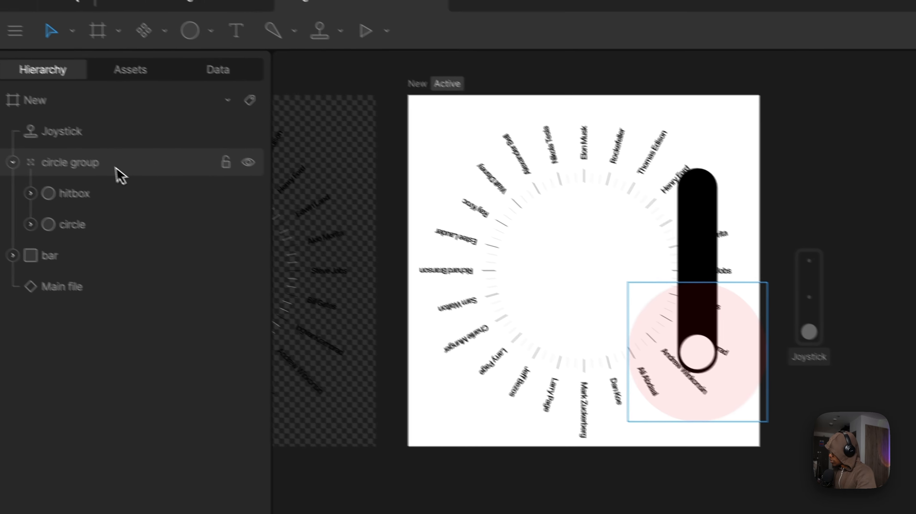
{"action": "left_click", "coordinate": [116, 168]}
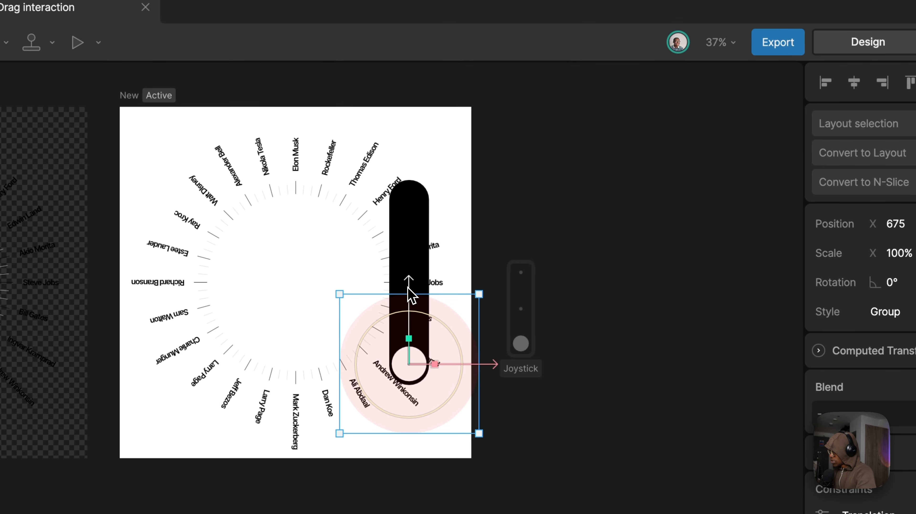
{"action": "left_click_drag", "start_coordinate": [483, 235], "coordinate": [491, 130]}
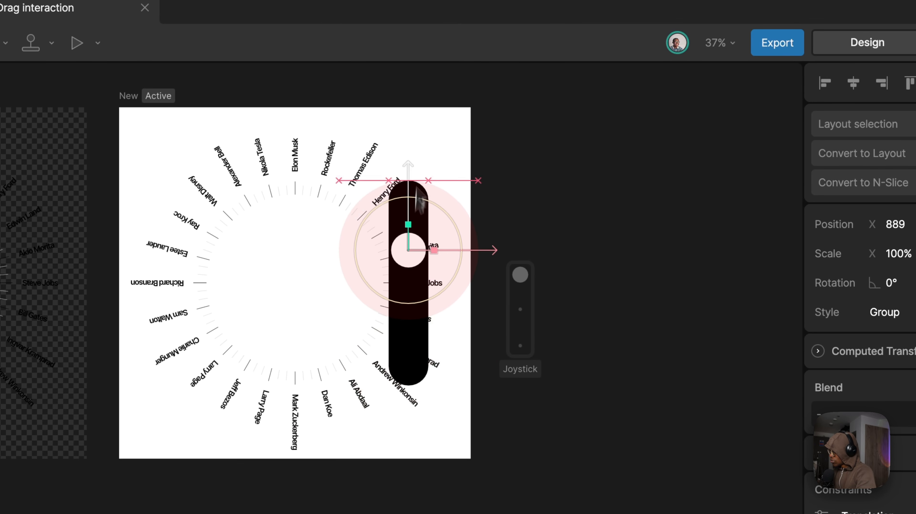
{"action": "left_click_drag", "start_coordinate": [417, 191], "coordinate": [421, 293]}
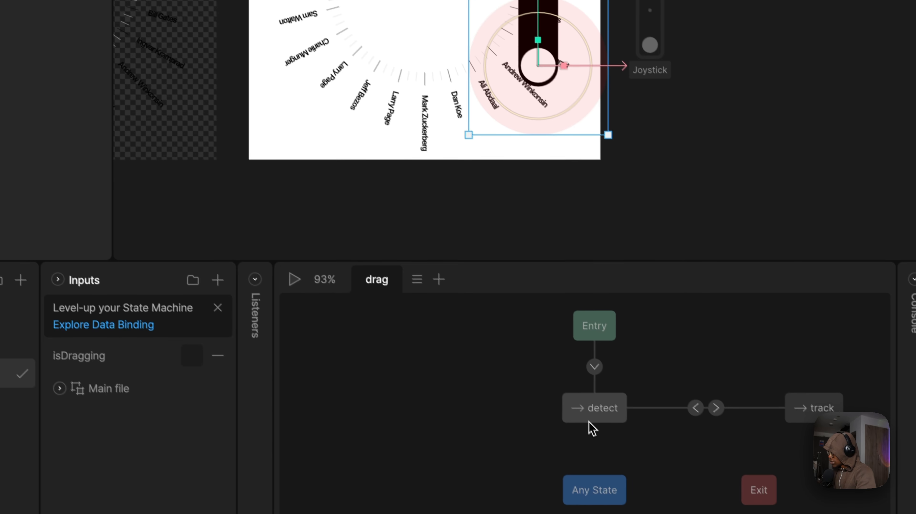
Add a listener for the circle shape in the state machine and name it circle detect.
{"action": "left_click", "coordinate": [590, 419]}
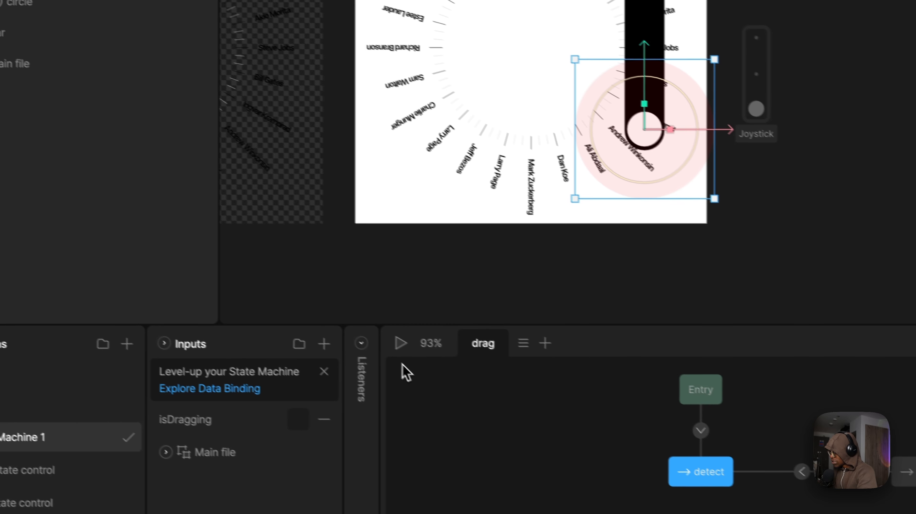
{"action": "left_click", "coordinate": [361, 343]}
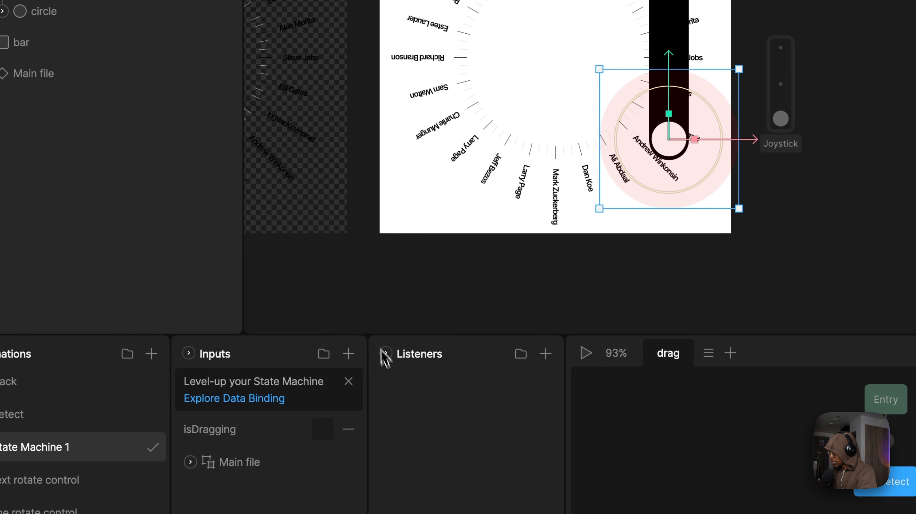
{"action": "left_click", "coordinate": [58, 3]}
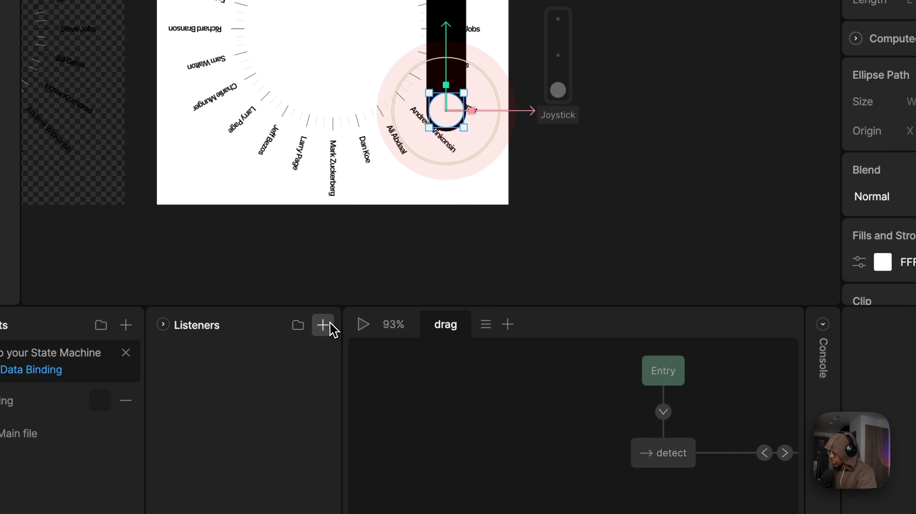
{"action": "left_click", "coordinate": [329, 323]}
{"action": "double_click", "coordinate": [185, 355]}
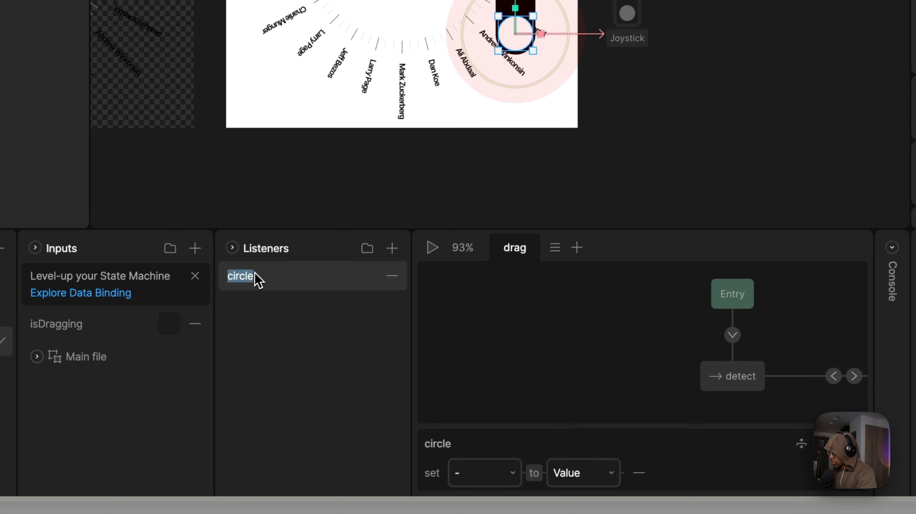
{"action": "key", "text": "Right"}
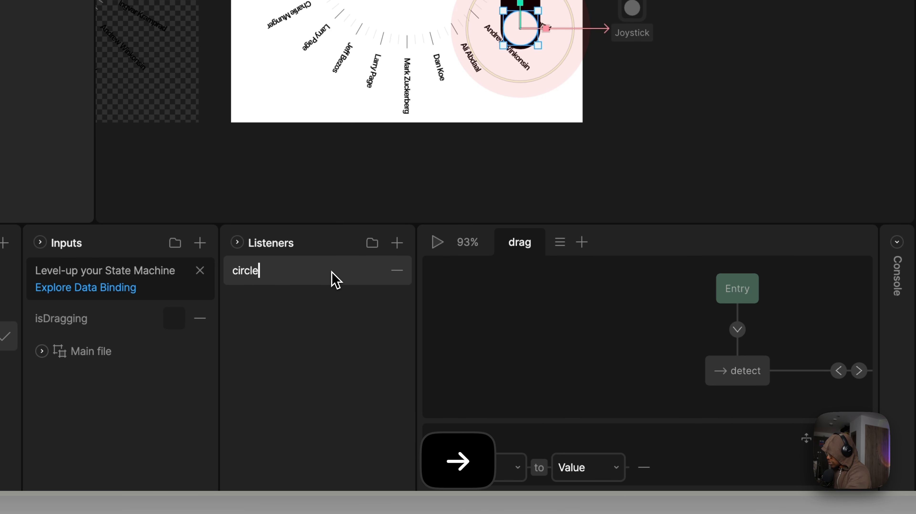
{"action": "type", "text": "detect"}
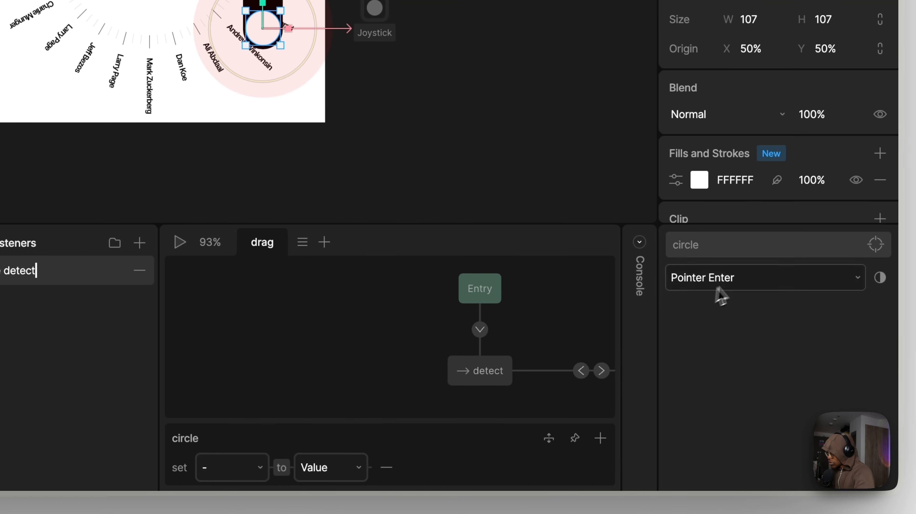
Set the circle detect listener to Pointer Down and replace its default action with a Report Event that fires isDragging.
{"action": "left_click", "coordinate": [717, 284]}
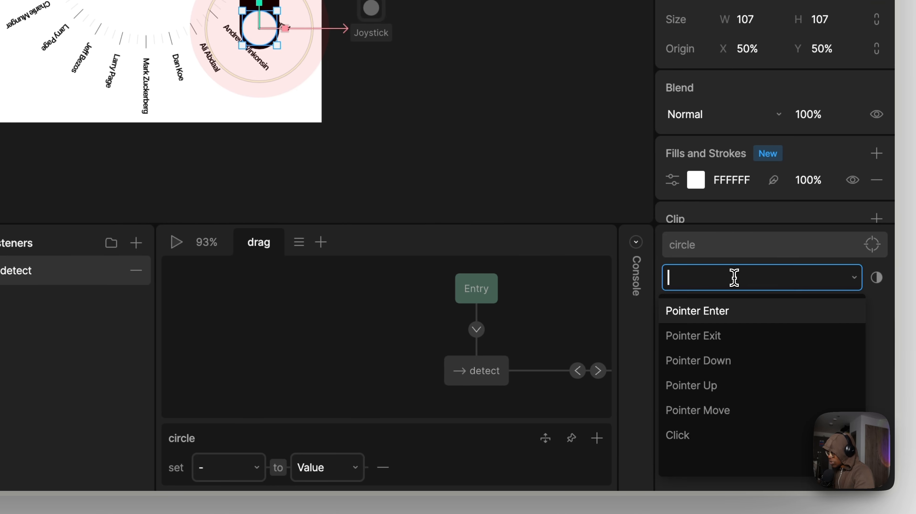
{"action": "left_click", "coordinate": [725, 364]}
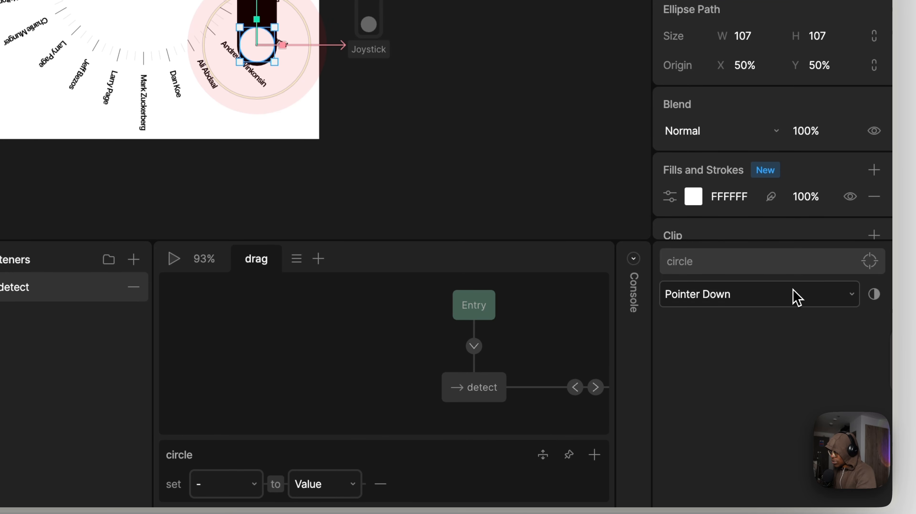
{"action": "left_click", "coordinate": [380, 485]}
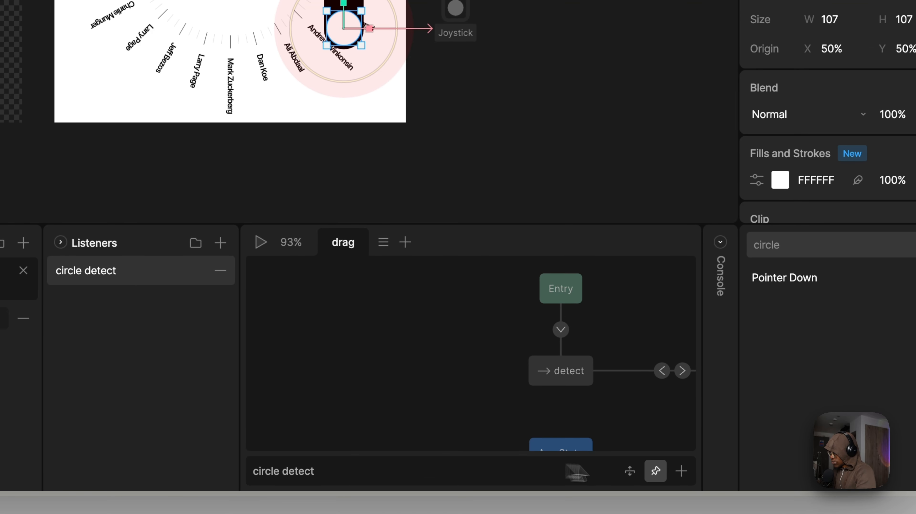
{"action": "left_click", "coordinate": [681, 471]}
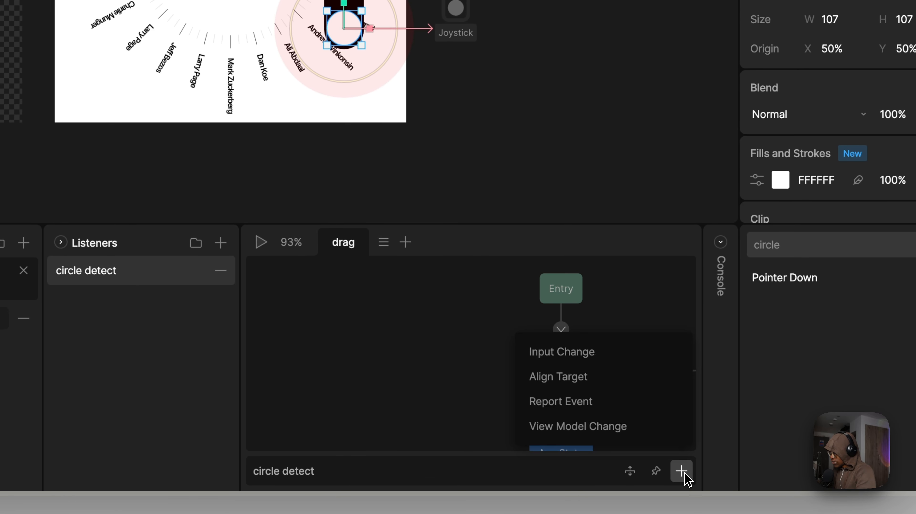
{"action": "left_click", "coordinate": [632, 403]}
{"action": "left_click", "coordinate": [349, 468]}
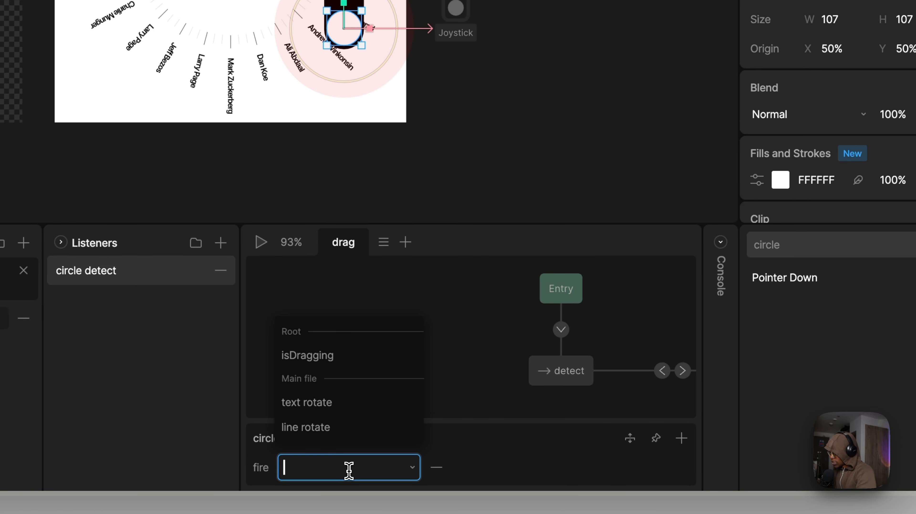
{"action": "left_click", "coordinate": [336, 356]}
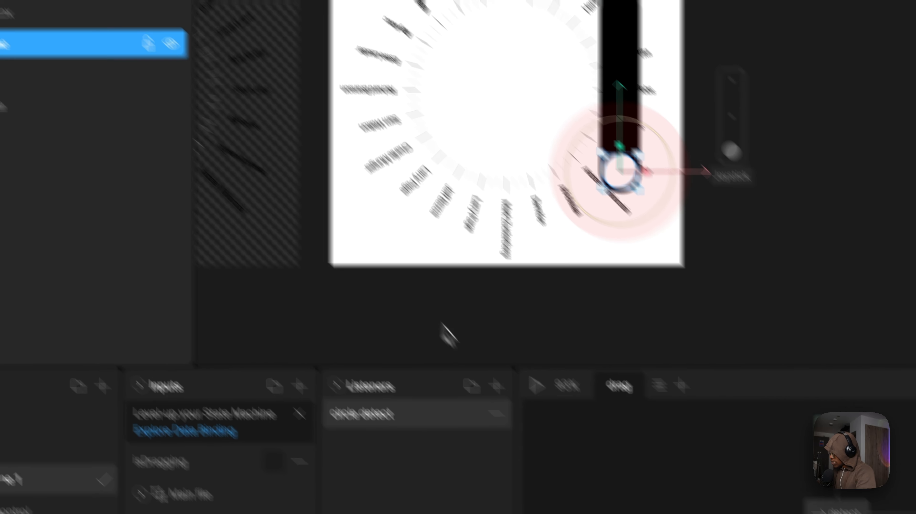
Add another listener for the circle shape and name it circle - mouse leave.
{"action": "left_click", "coordinate": [539, 398]}
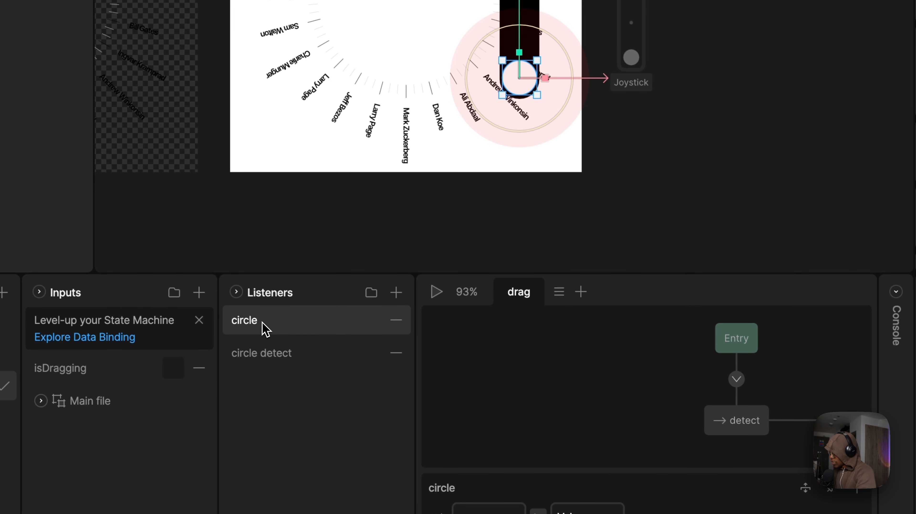
{"action": "double_click", "coordinate": [262, 323]}
{"action": "key", "text": "Right"}
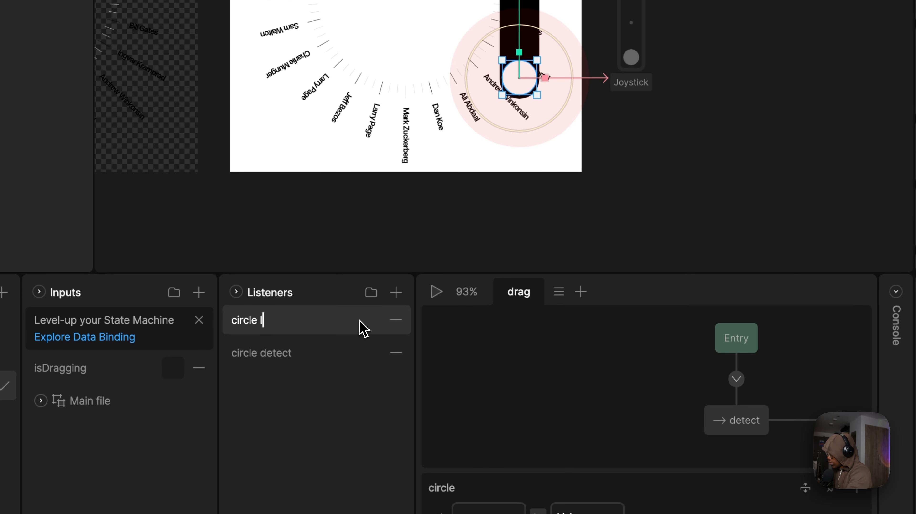
{"action": "key", "text": "shift+alt+Left"}
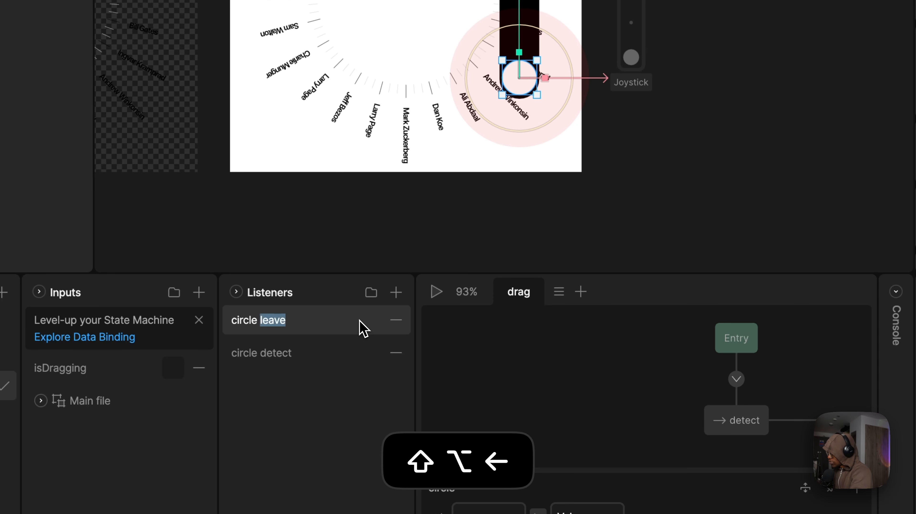
{"action": "key", "text": "Left"}
{"action": "type", "text": "-"}
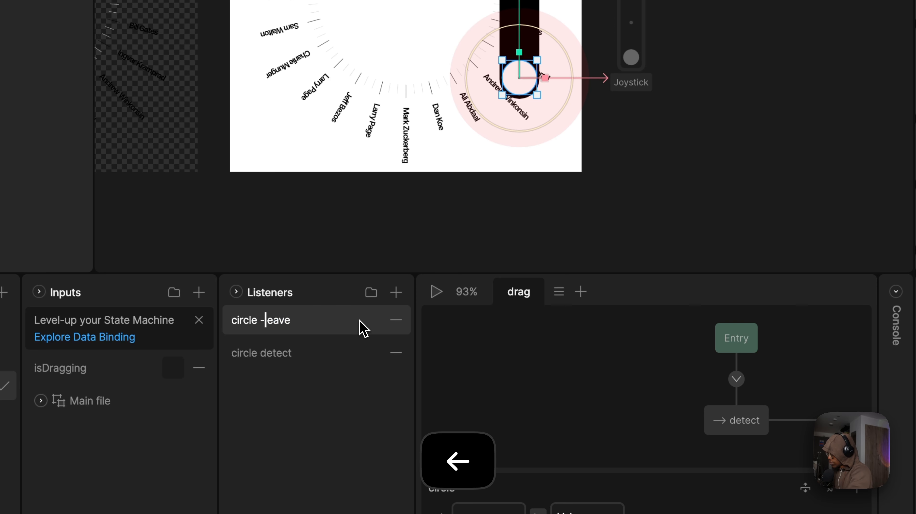
{"action": "type", "text": " mouse"}
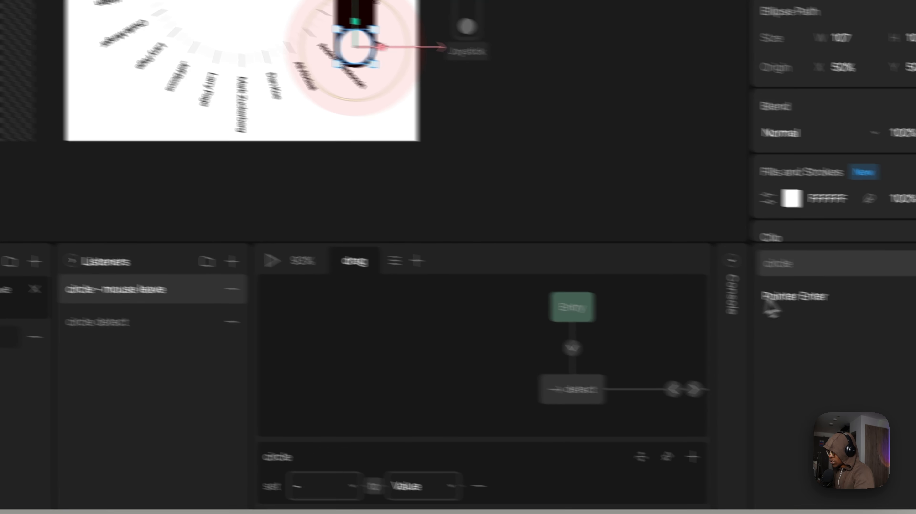
Set the circle - mouse leave listener to Pointer Up and replace its default action with an Input Change setting isDragging to false.
{"action": "left_click", "coordinate": [736, 274]}
{"action": "left_click", "coordinate": [718, 386]}
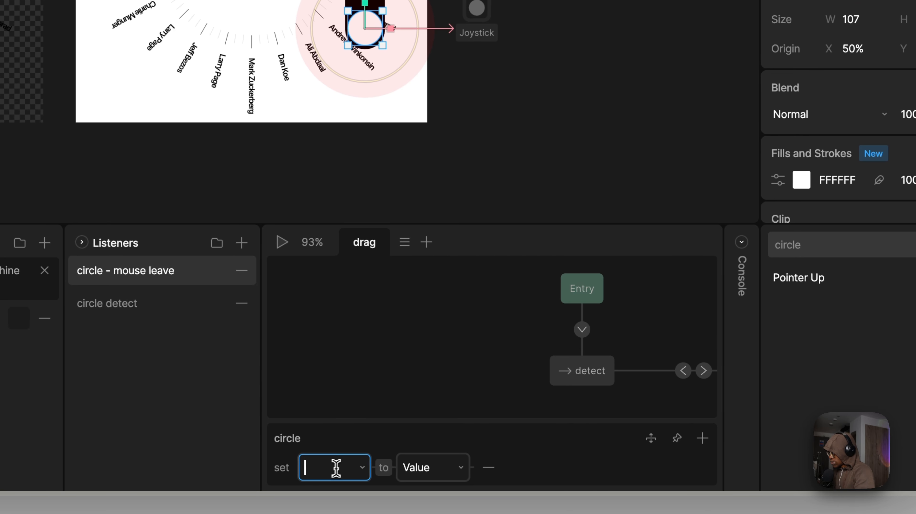
{"action": "left_click", "coordinate": [489, 468]}
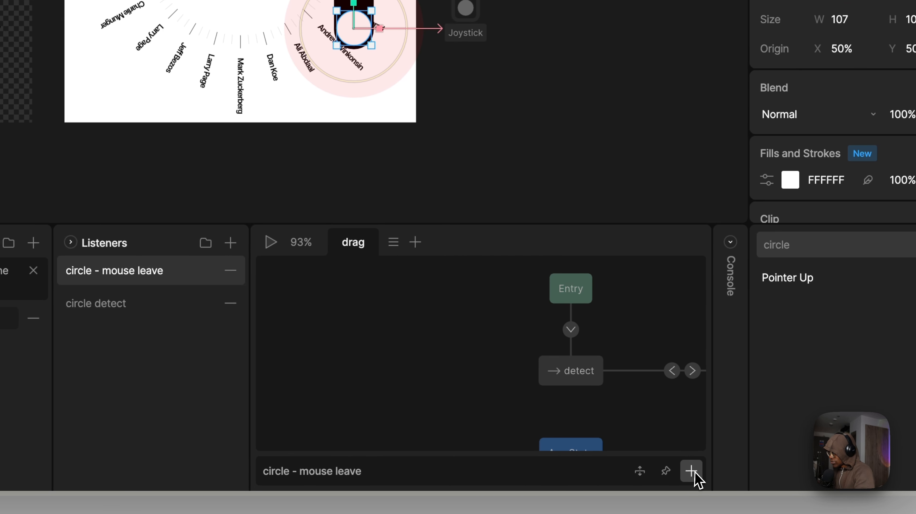
{"action": "left_click", "coordinate": [703, 471]}
{"action": "left_click", "coordinate": [561, 356]}
{"action": "left_click", "coordinate": [321, 467]}
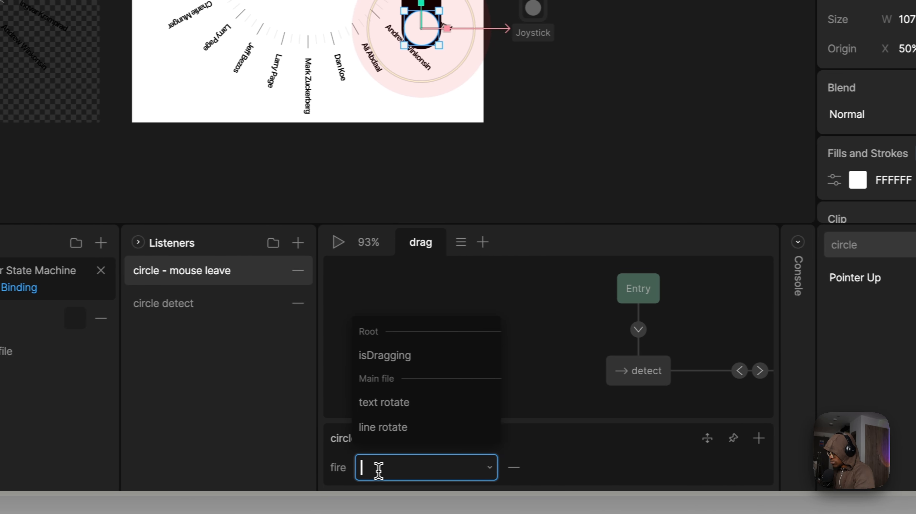
{"action": "left_click", "coordinate": [399, 364]}
{"action": "left_click", "coordinate": [560, 470]}
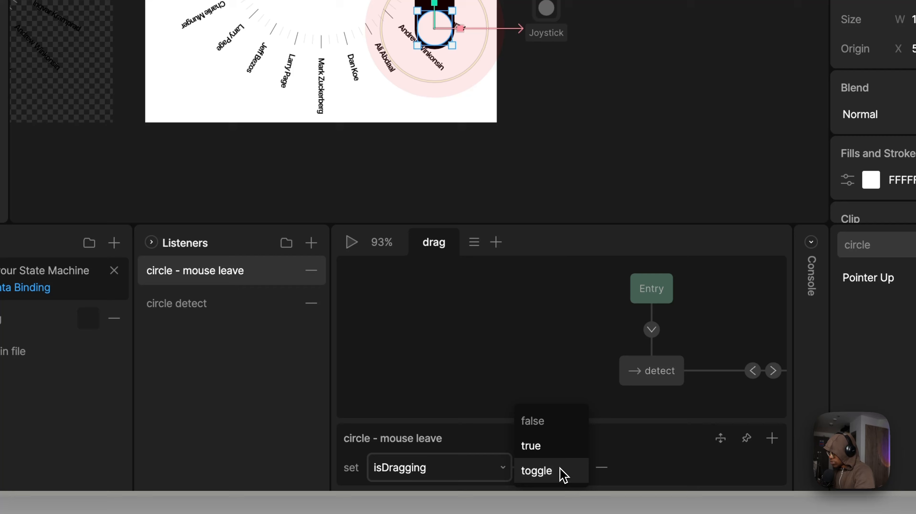
{"action": "left_click", "coordinate": [544, 430]}
Play the state machine and test the isDragging input by pressing and releasing the circle.
{"action": "left_click", "coordinate": [351, 242]}
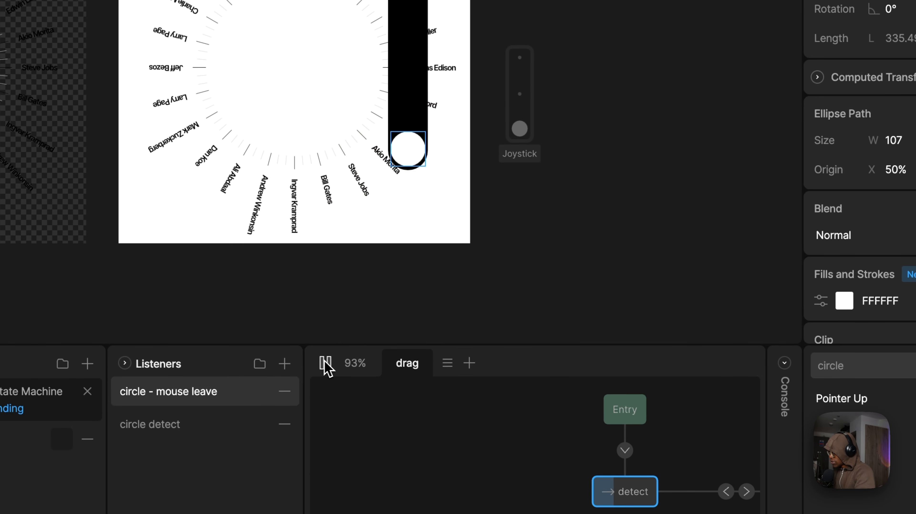
{"action": "left_click", "coordinate": [410, 159]}
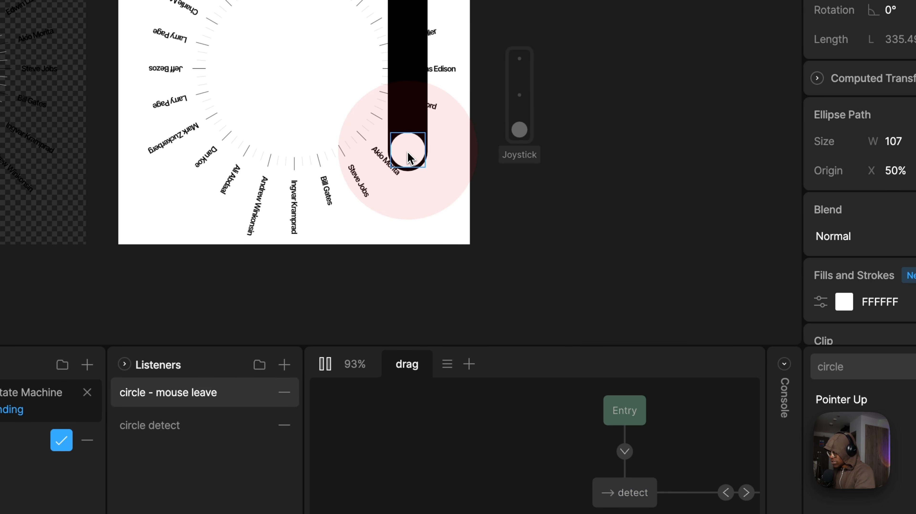
{"action": "left_click", "coordinate": [404, 153]}
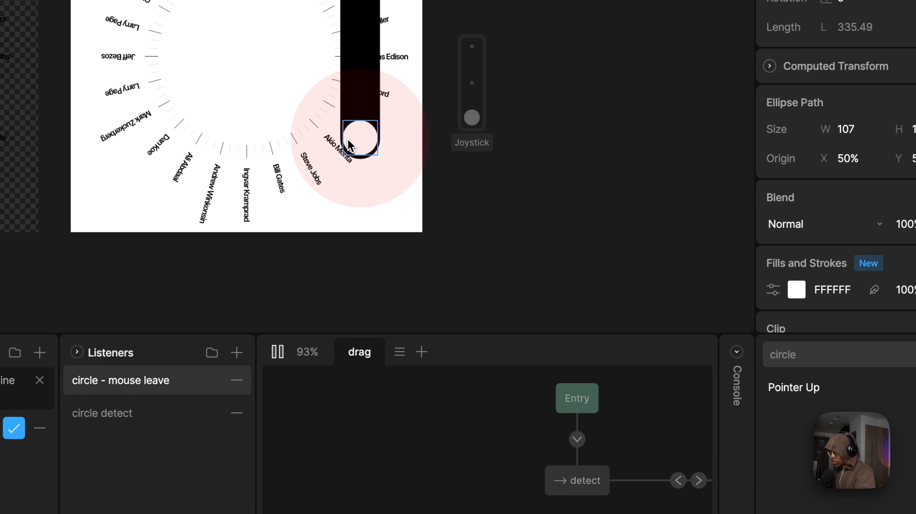
{"action": "left_click", "coordinate": [353, 144]}
{"action": "left_click", "coordinate": [366, 145]}
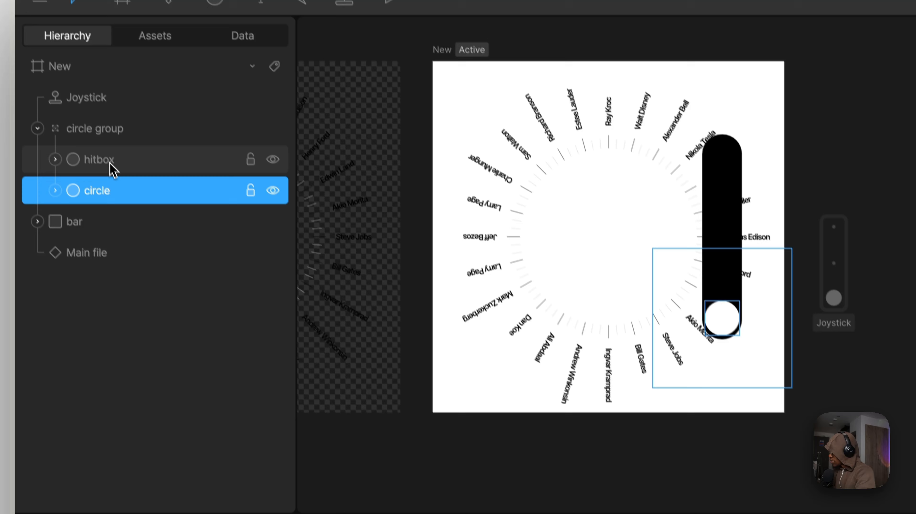
Add a listener for the hitbox, name it hitbox - tracker and set it to Pointer Move.
{"action": "left_click", "coordinate": [109, 159]}
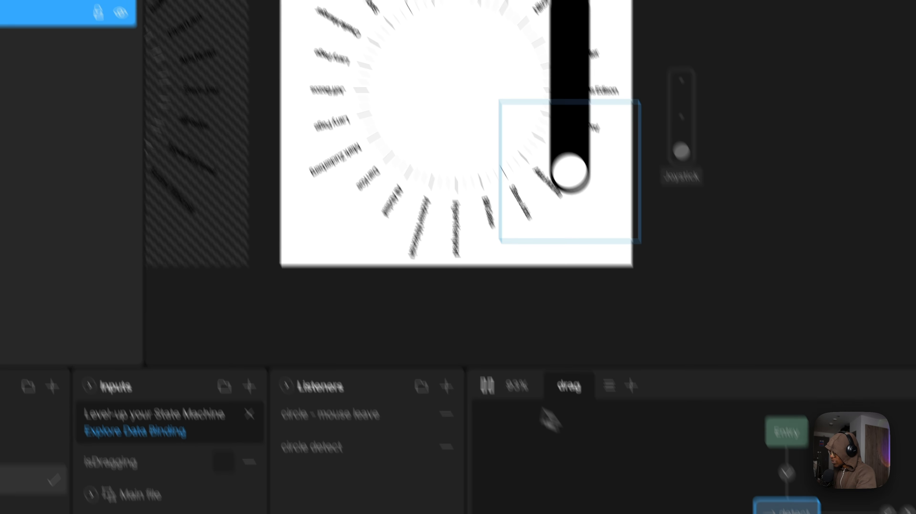
{"action": "left_click", "coordinate": [410, 314]}
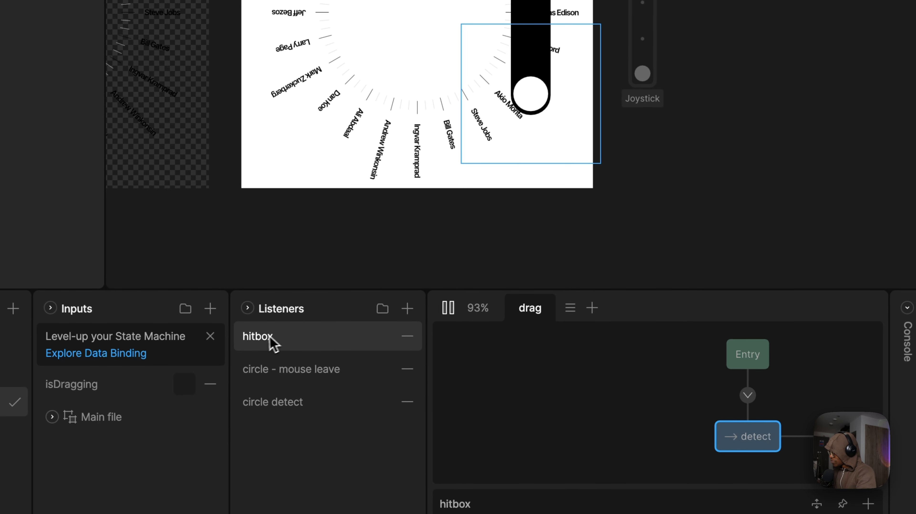
{"action": "double_click", "coordinate": [270, 338]}
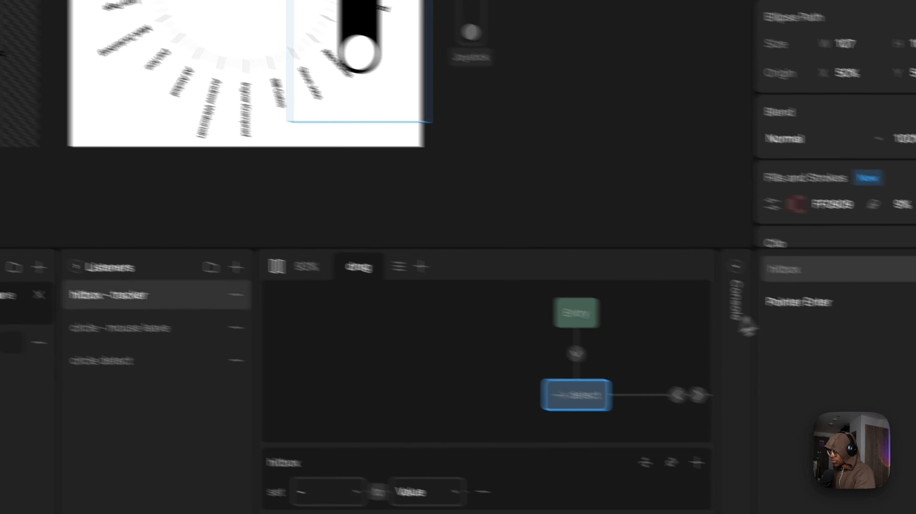
{"action": "left_click", "coordinate": [724, 279]}
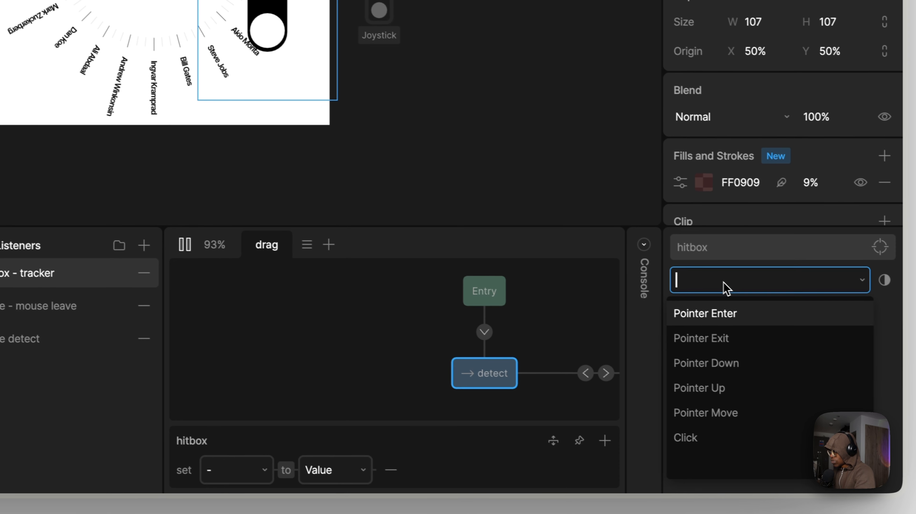
{"action": "left_click", "coordinate": [729, 410]}
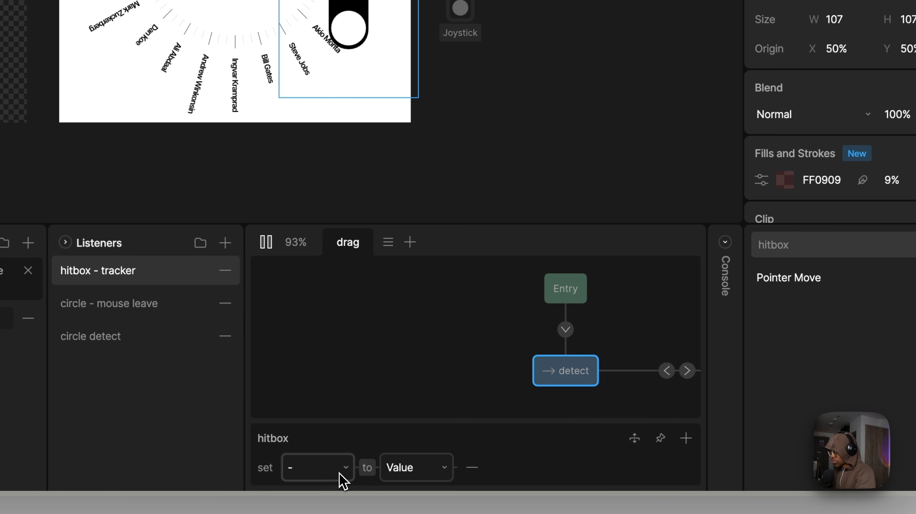
Replace the hitbox - tracker listener's default action with an Align Target action aimed at the circle group.
{"action": "left_click", "coordinate": [475, 468]}
{"action": "left_click", "coordinate": [687, 469]}
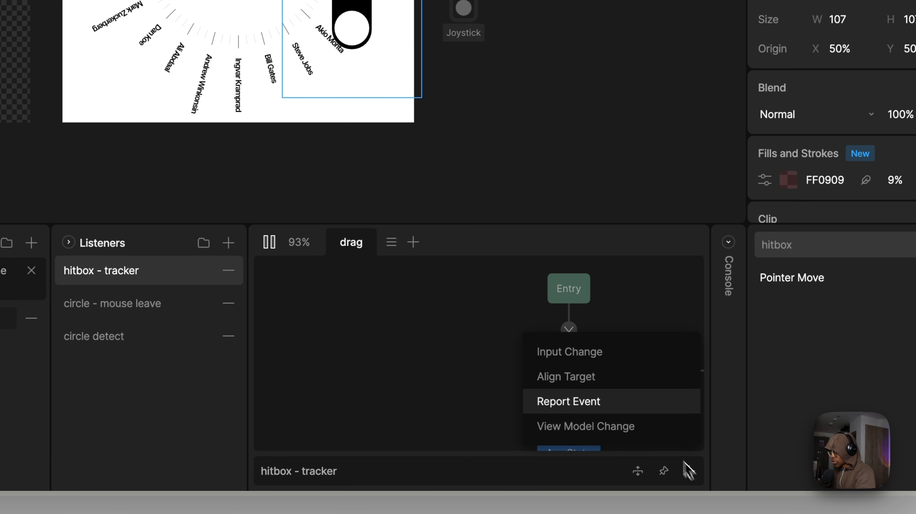
{"action": "left_click", "coordinate": [603, 389]}
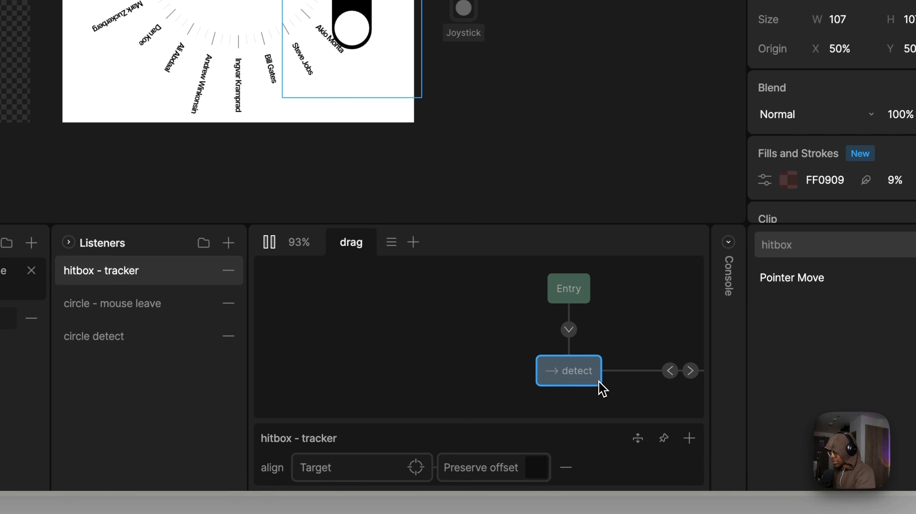
{"action": "left_click", "coordinate": [412, 471]}
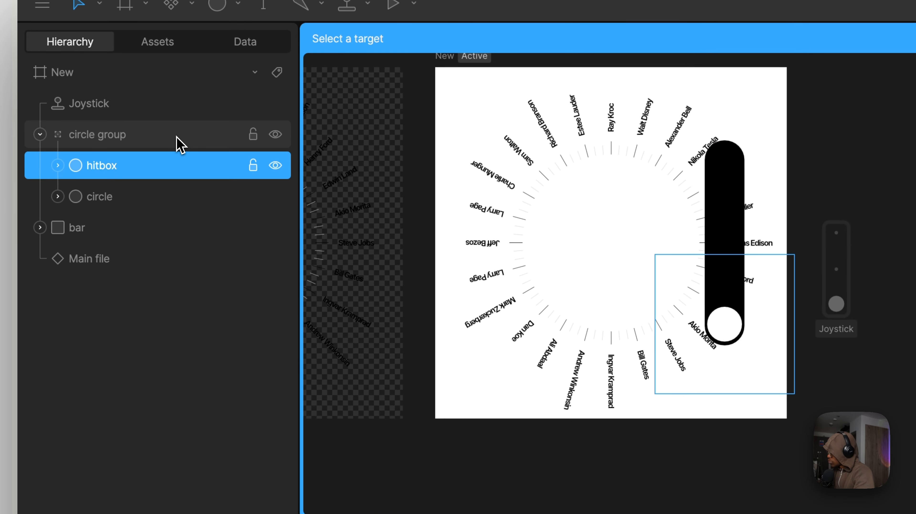
{"action": "left_click", "coordinate": [178, 140]}
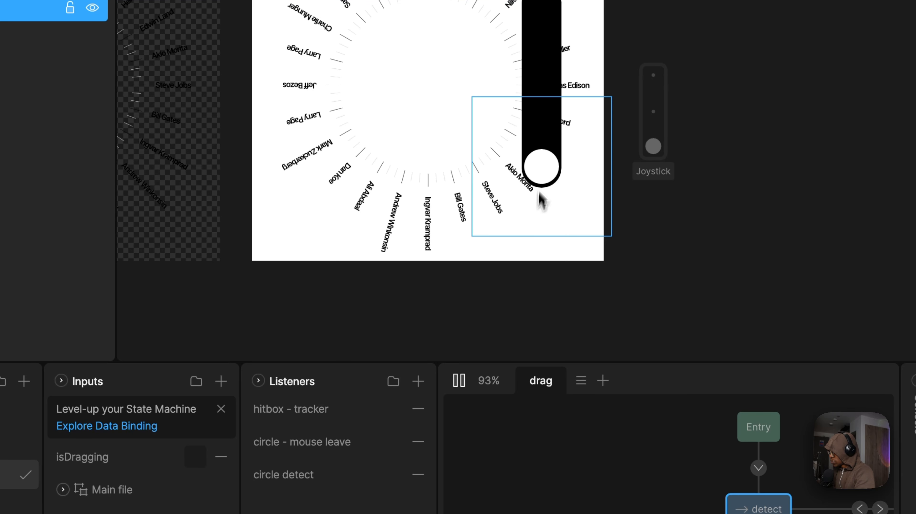
Restart the state machine, test moving the circle along the bar with the pointer, and stop playback.
{"action": "double_click", "coordinate": [459, 381]}
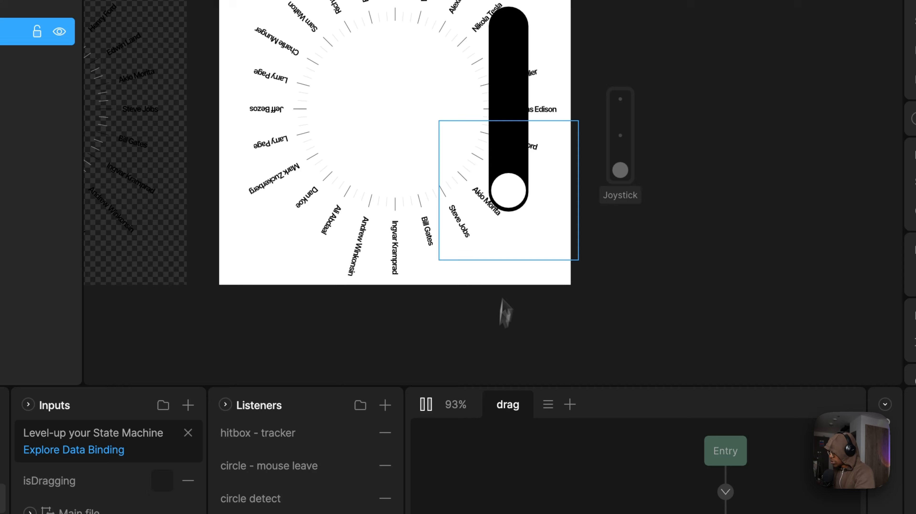
{"action": "left_click_drag", "start_coordinate": [507, 190], "coordinate": [518, 164]}
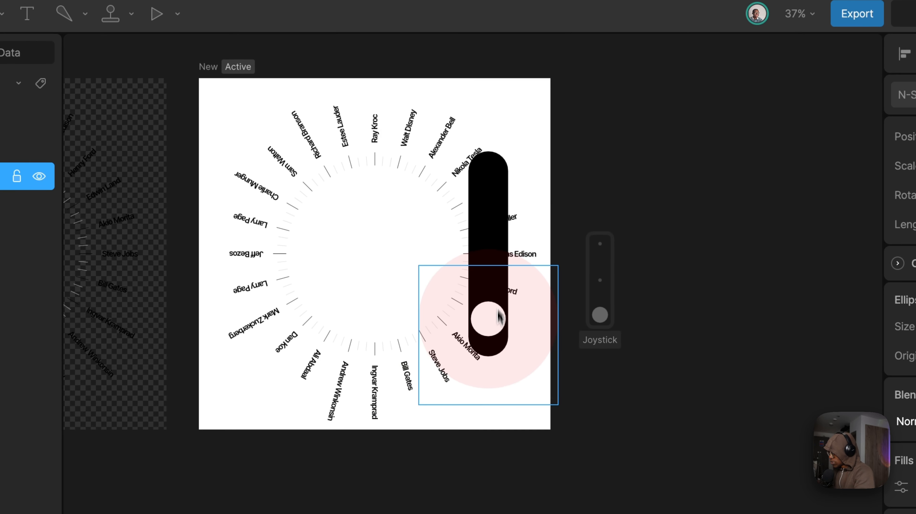
{"action": "mouse_move", "coordinate": [500, 317]}
{"action": "left_mouse_down"}
{"action": "mouse_move", "coordinate": [495, 256]}
{"action": "mouse_move", "coordinate": [490, 331]}
{"action": "left_mouse_up"}
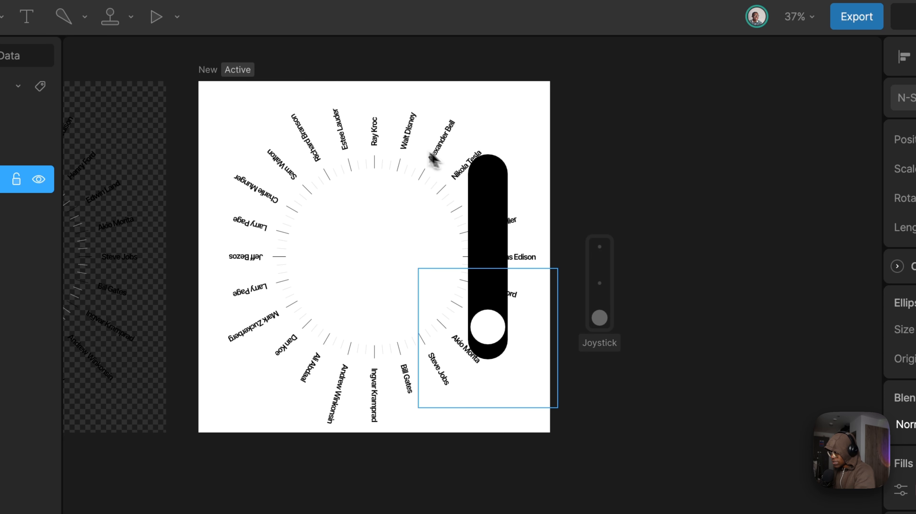
{"action": "mouse_move", "coordinate": [486, 326]}
{"action": "left_mouse_down"}
{"action": "mouse_move", "coordinate": [490, 180]}
{"action": "mouse_move", "coordinate": [487, 334]}
{"action": "mouse_move", "coordinate": [486, 234]}
{"action": "mouse_move", "coordinate": [480, 328]}
{"action": "left_mouse_up"}
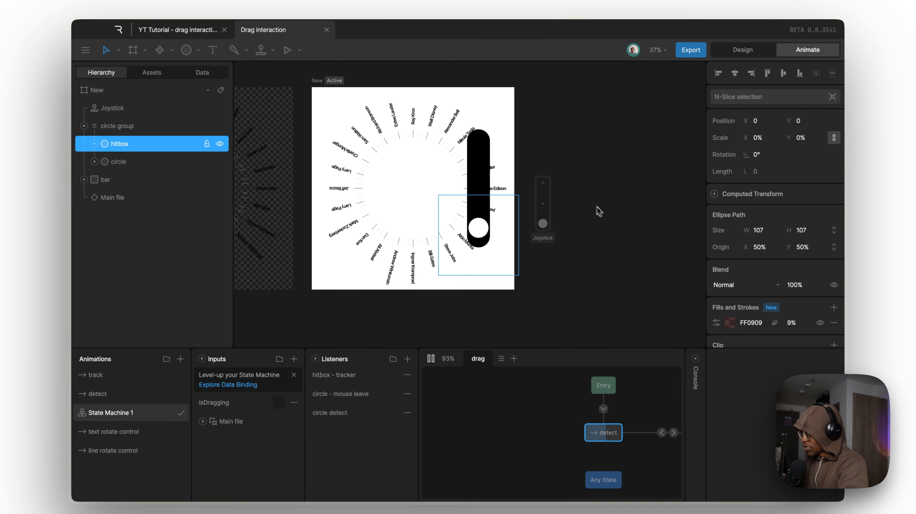
{"action": "left_click", "coordinate": [430, 358]}
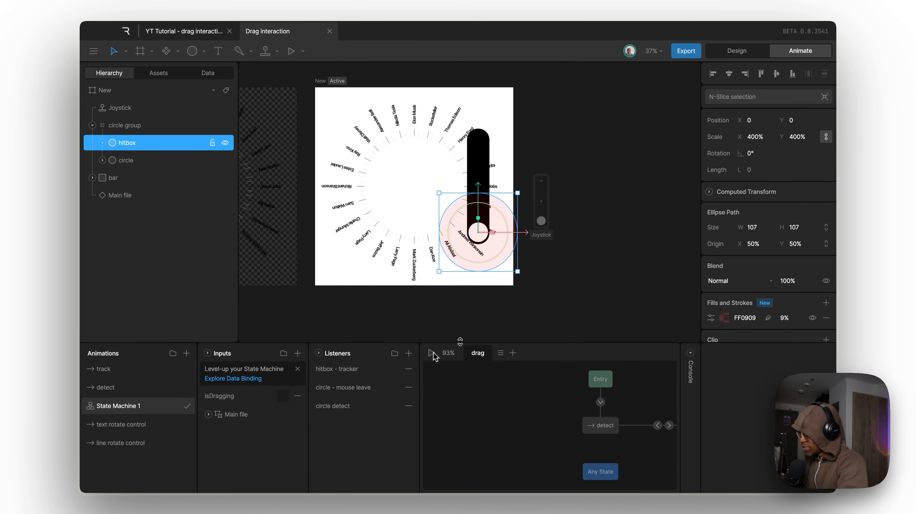
Duplicate the joystick and move the copy horizontally beside the original, to about X 1383.
{"action": "left_click", "coordinate": [542, 205]}
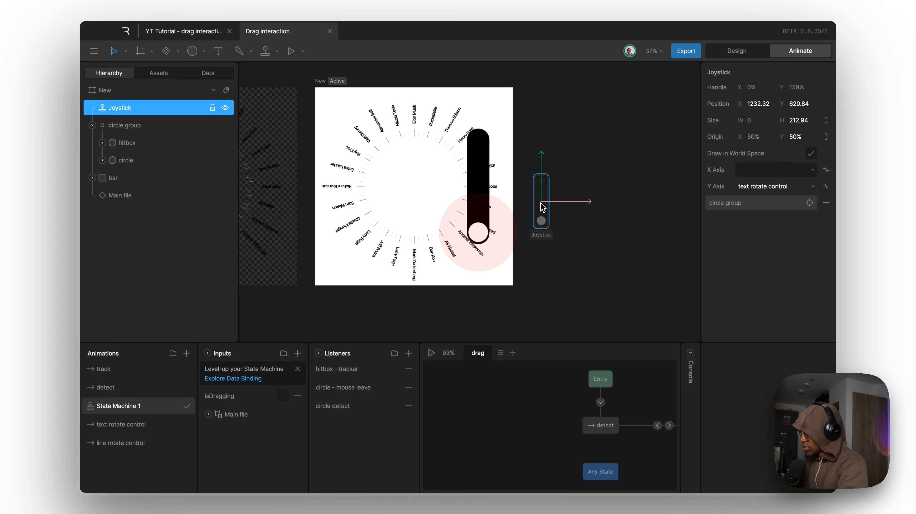
{"action": "key", "text": "super+d"}
{"action": "left_click_drag", "start_coordinate": [590, 204], "coordinate": [619, 203]}
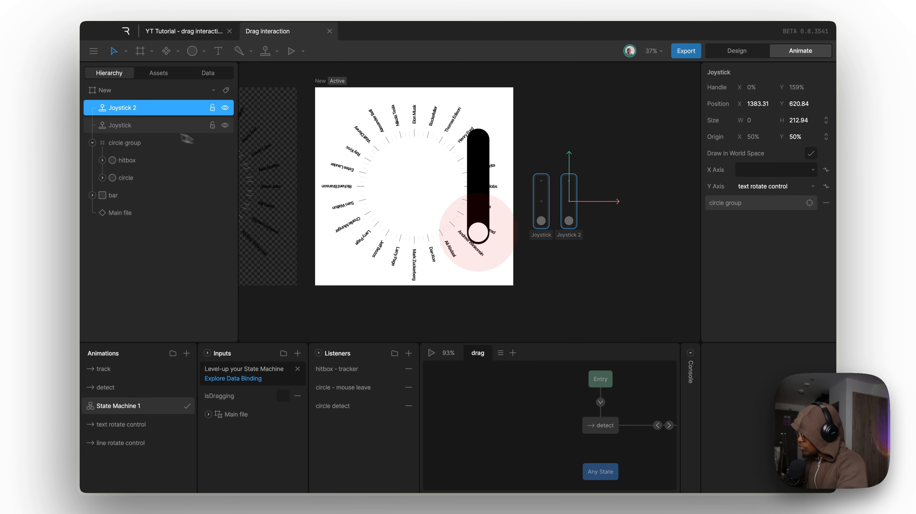
Rename the original joystick to text Joystick and the duplicate to line Joystick.
{"action": "left_click", "coordinate": [142, 129]}
{"action": "key", "text": "Left"}
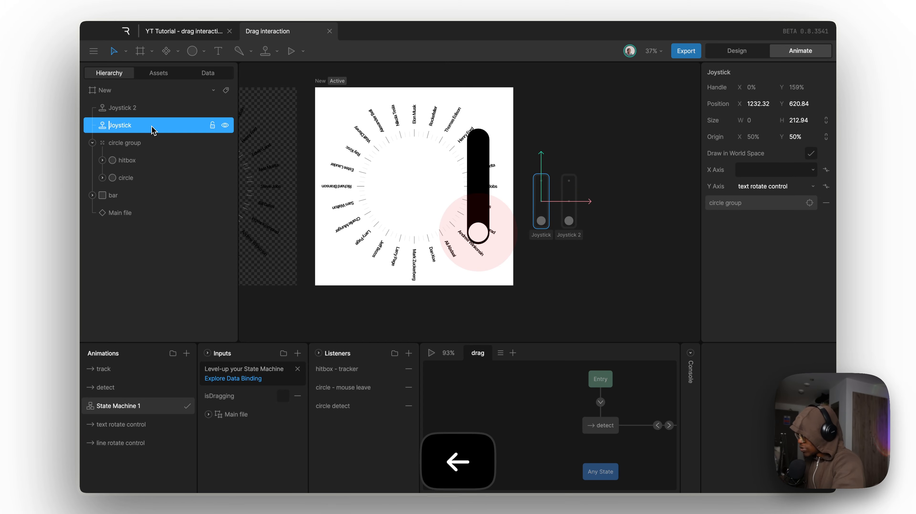
{"action": "type", "text": "text"}
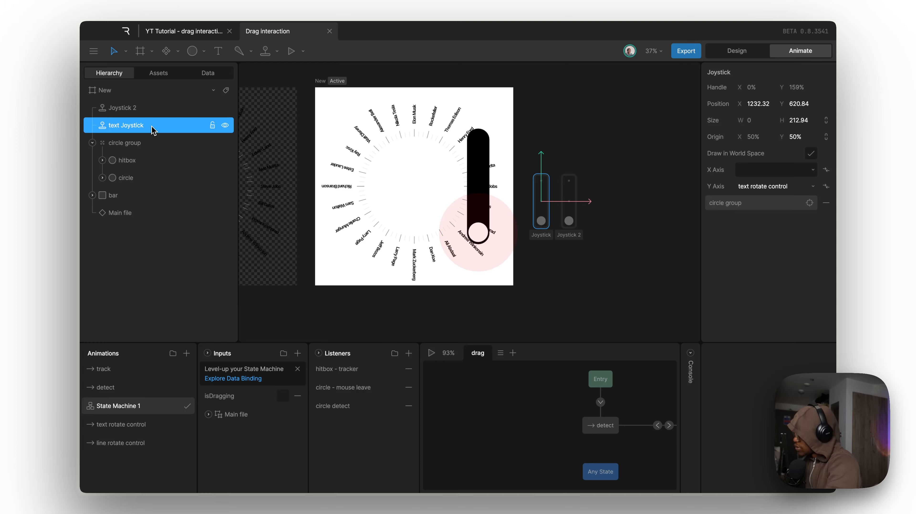
{"action": "left_click", "coordinate": [124, 108]}
{"action": "key", "text": "Left"}
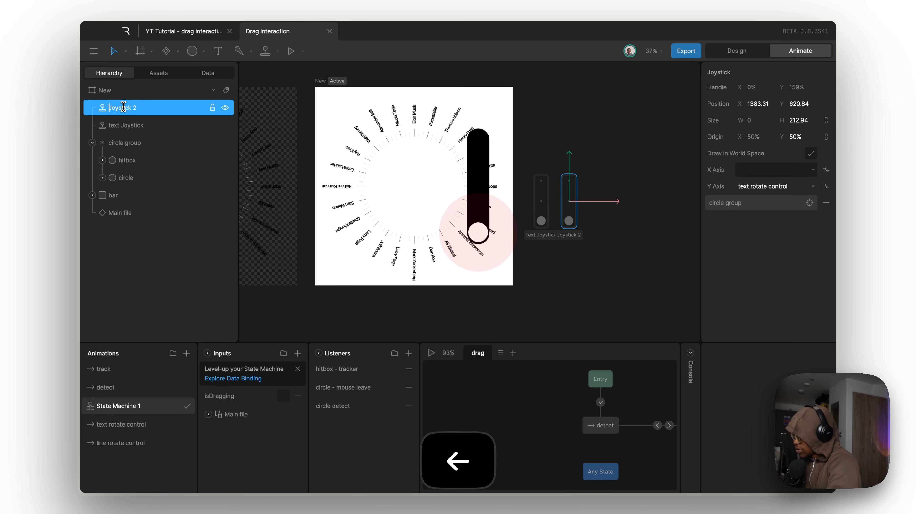
{"action": "type", "text": "line"}
{"action": "key", "text": "super+Right"}
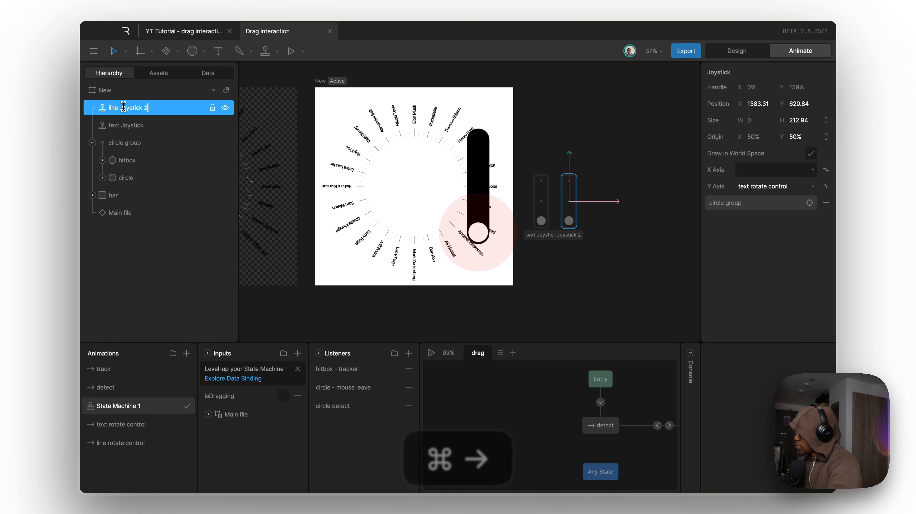
{"action": "key", "text": "BackSpace"}
{"action": "key", "text": "BackSpace"}
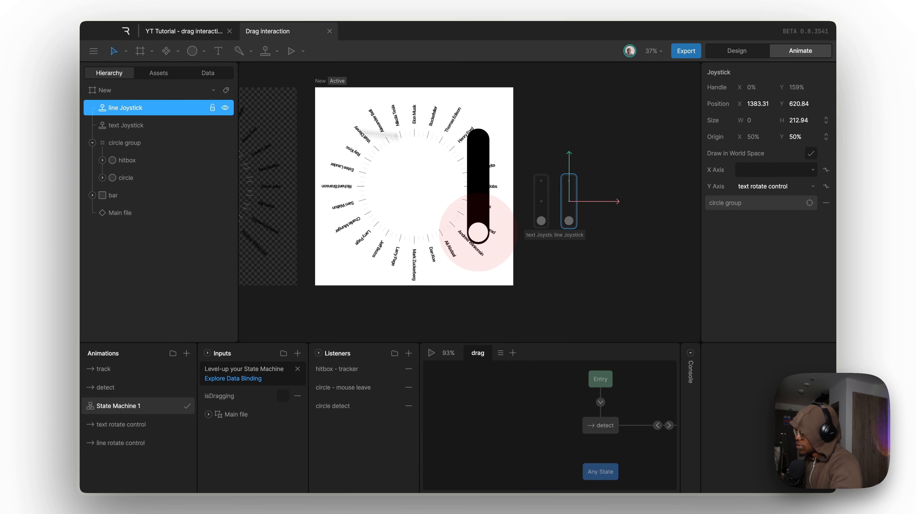
Assign the line rotate control animation to the line Joystick's Y axis and invert that axis.
{"action": "left_click", "coordinate": [774, 191]}
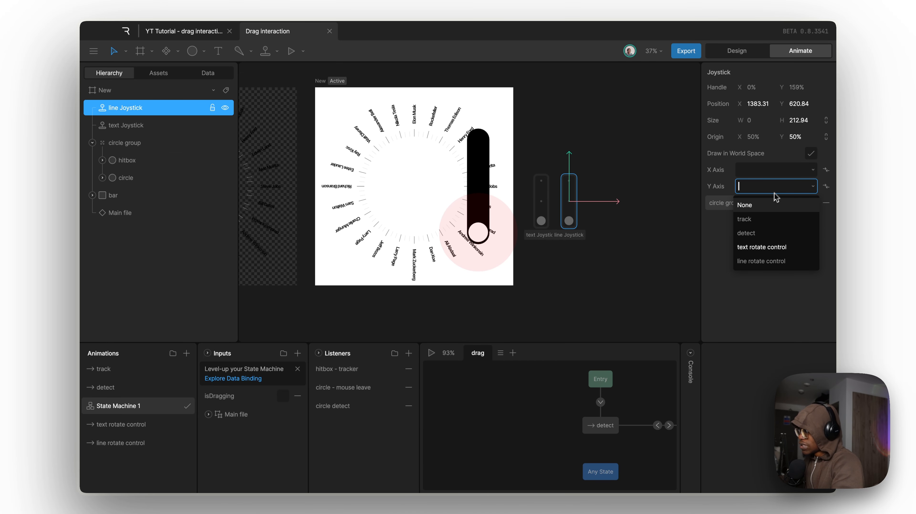
{"action": "left_click", "coordinate": [753, 260]}
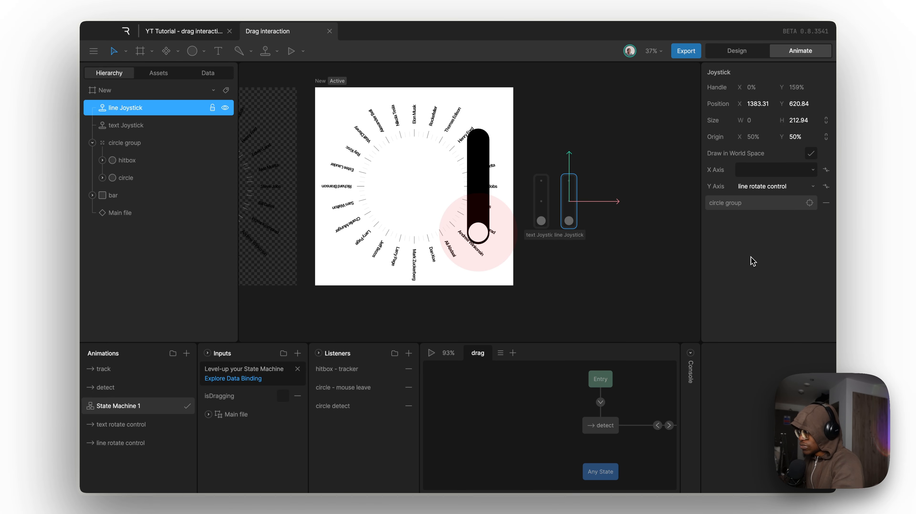
{"action": "left_click", "coordinate": [826, 187]}
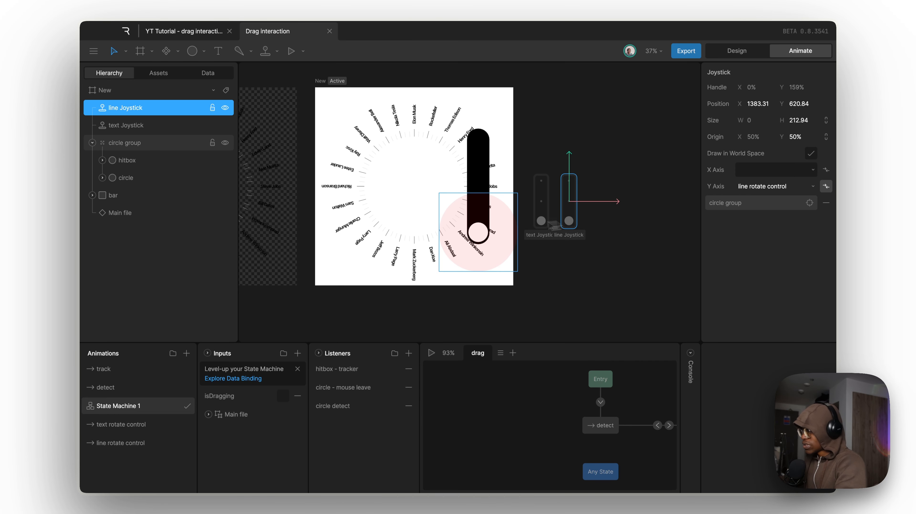
Play the state machine and test the text and line rotations by moving the circle up and down the bar.
{"action": "left_click", "coordinate": [430, 353]}
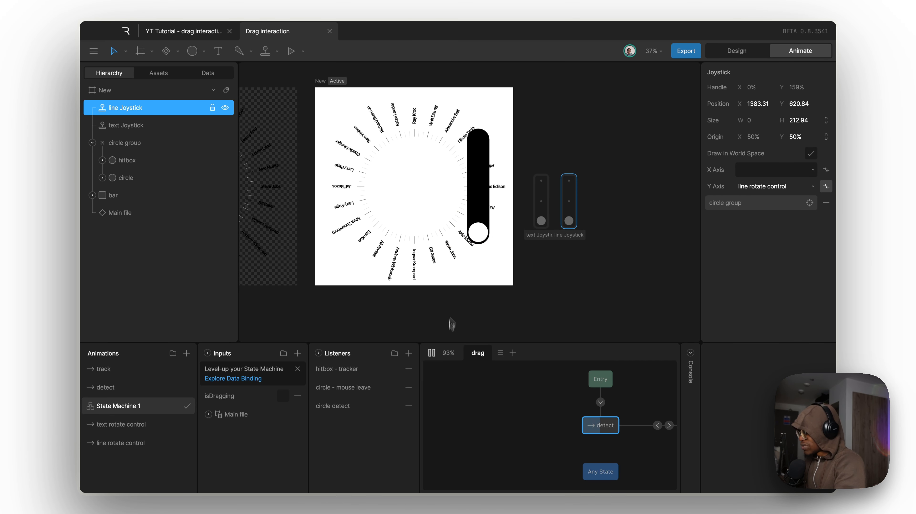
{"action": "left_click_drag", "start_coordinate": [476, 236], "coordinate": [477, 193]}
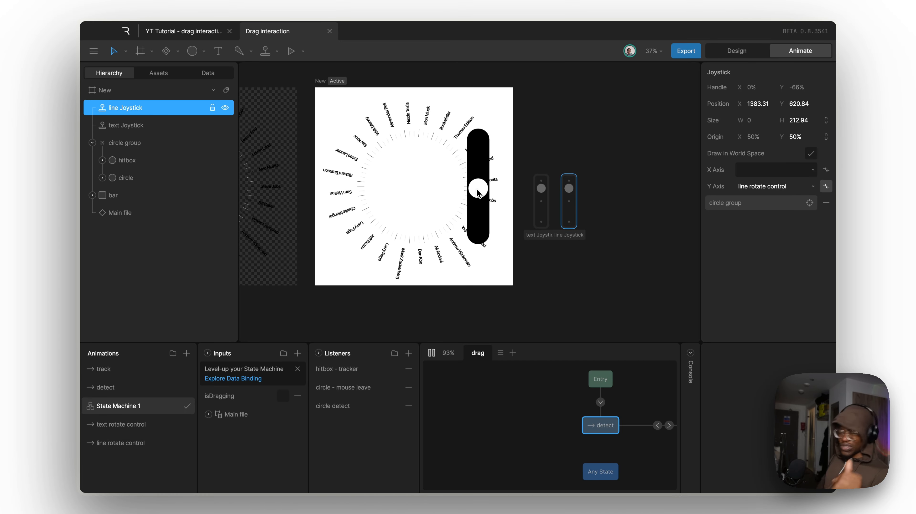
{"action": "left_click_drag", "start_coordinate": [479, 194], "coordinate": [478, 134]}
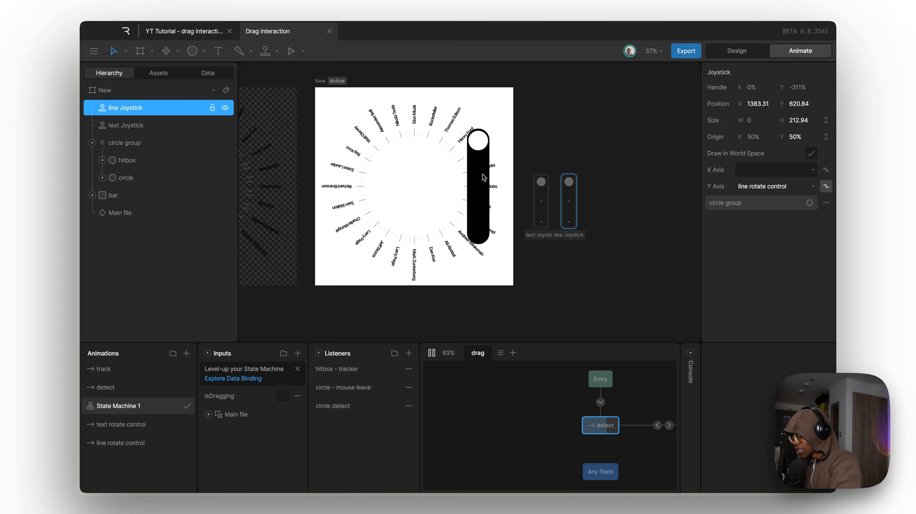
{"action": "left_click_drag", "start_coordinate": [482, 166], "coordinate": [484, 207]}
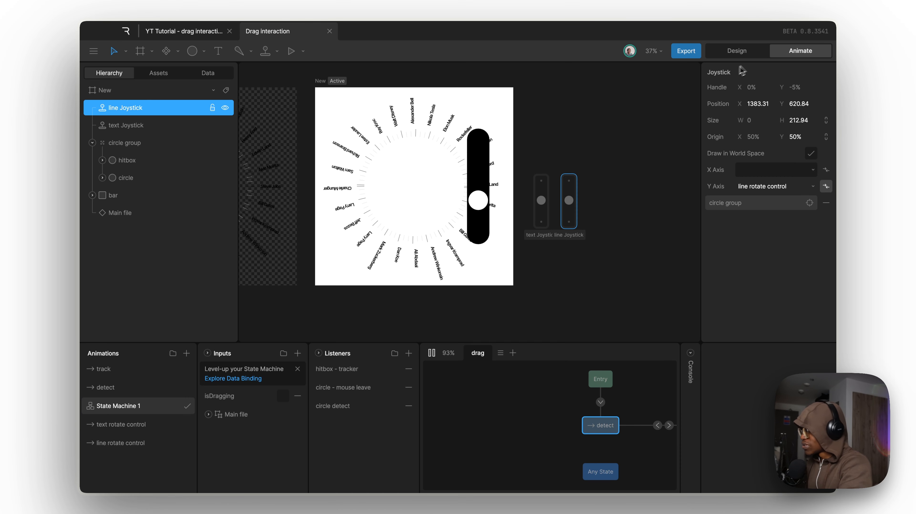
In design mode, group the circle group and the bar together and name the new group the elements.
{"action": "left_click", "coordinate": [744, 56]}
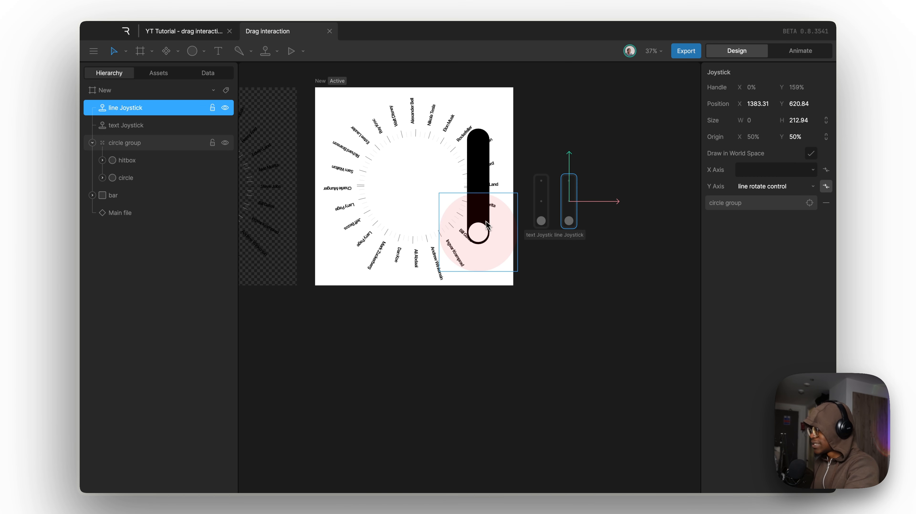
{"action": "left_click", "coordinate": [152, 147]}
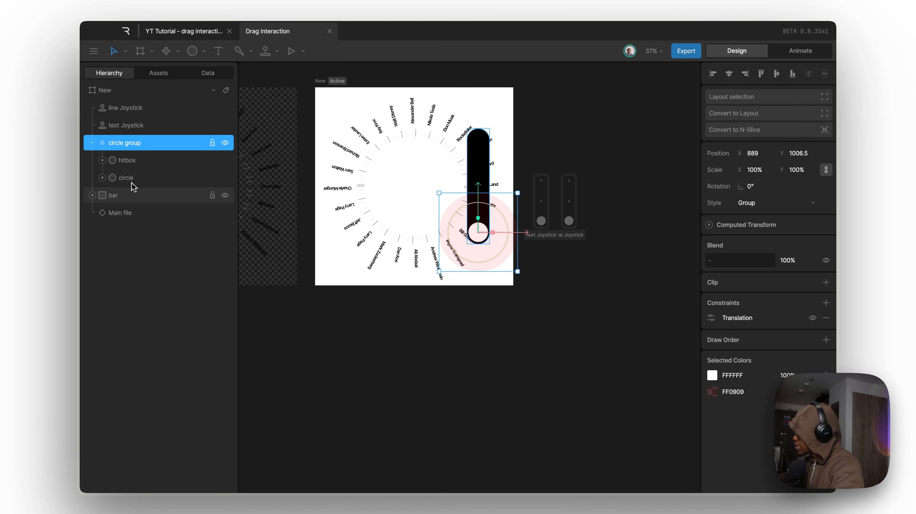
{"action": "left_click", "coordinate": [92, 196]}
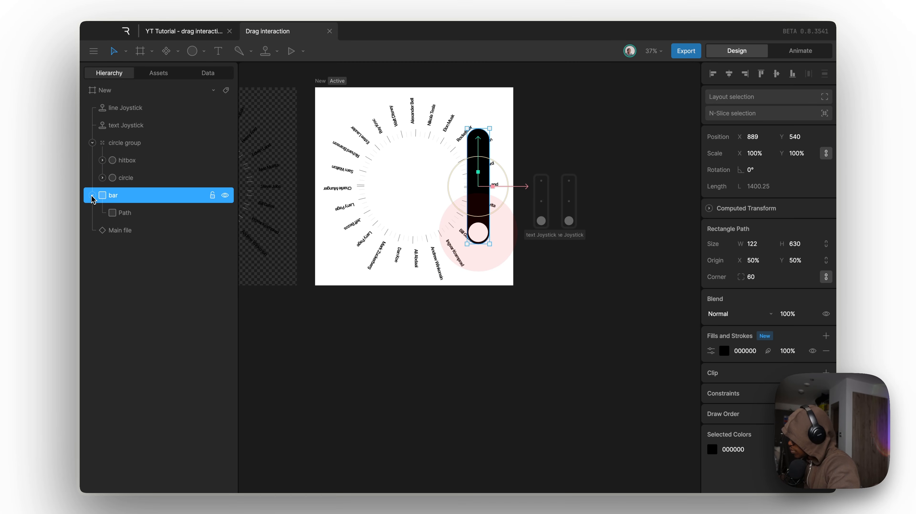
{"action": "left_click", "coordinate": [93, 196]}
{"action": "left_click", "coordinate": [92, 142]}
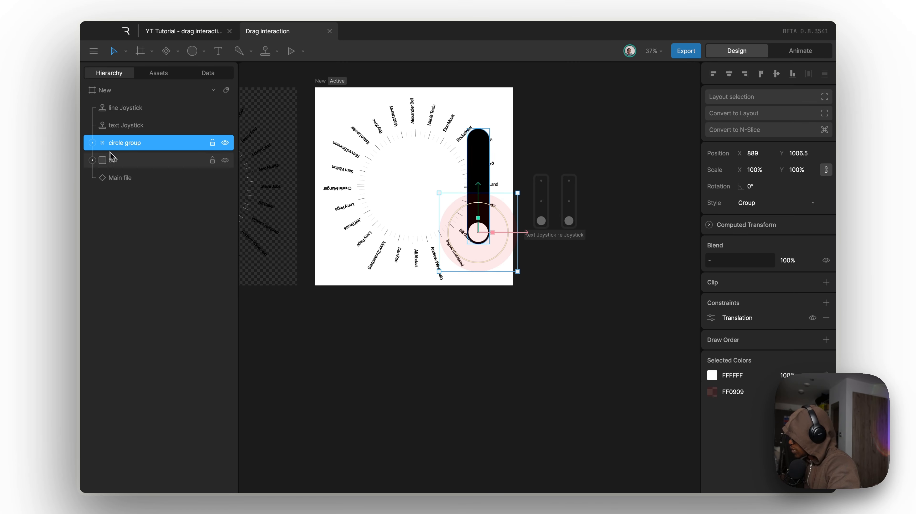
{"action": "left_click", "coordinate": [124, 162], "text": "shift"}
{"action": "key", "text": "super+g"}
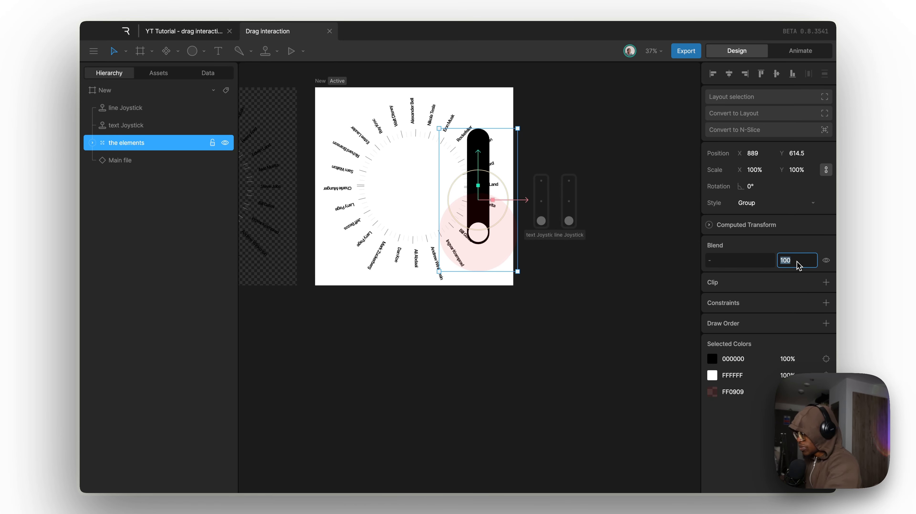
Set the elements group's opacity to 0% and check the dial in animate mode.
{"action": "type", "text": "0"}
{"action": "key", "text": "Return"}
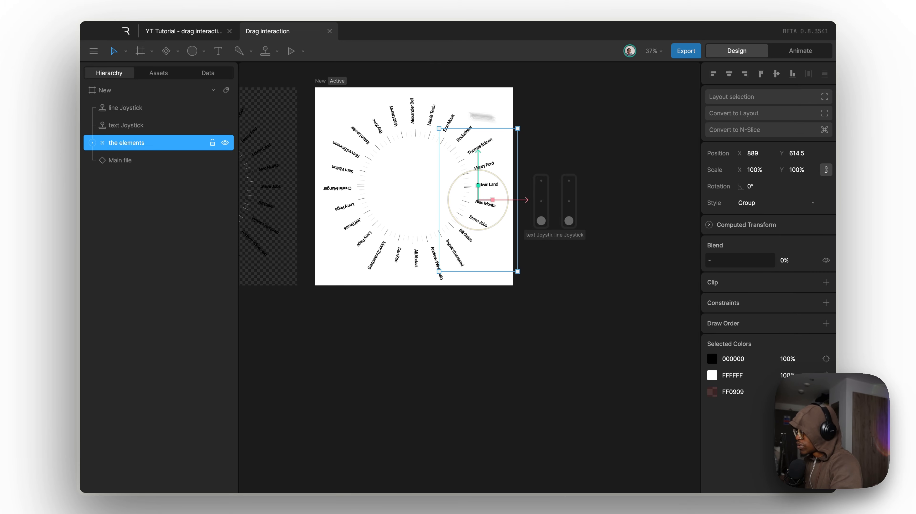
{"action": "left_click", "coordinate": [321, 77]}
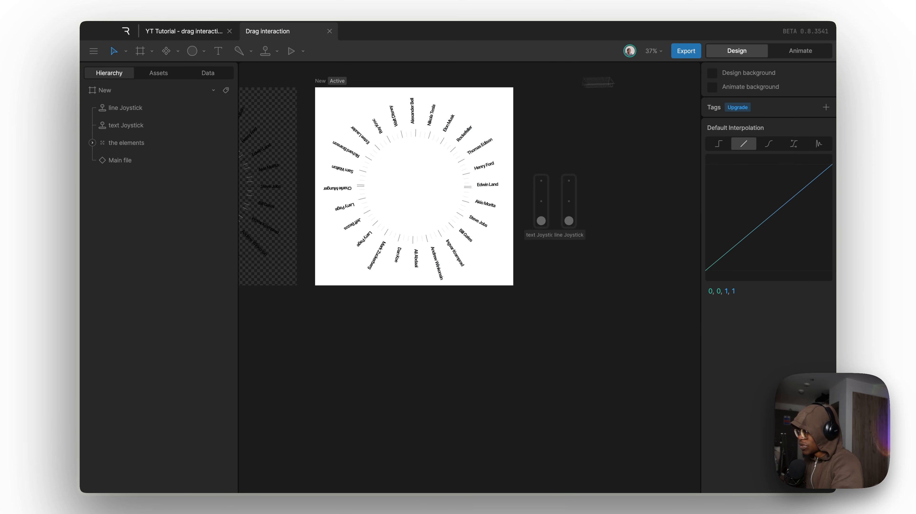
{"action": "left_click", "coordinate": [801, 52]}
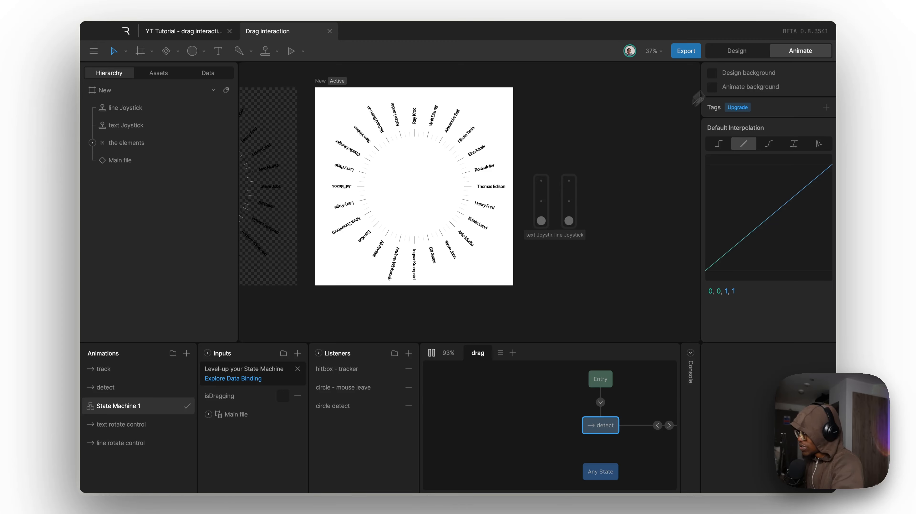
Return to design mode and set the elements group's opacity to 10%.
{"action": "left_click", "coordinate": [736, 51]}
{"action": "left_click", "coordinate": [147, 144]}
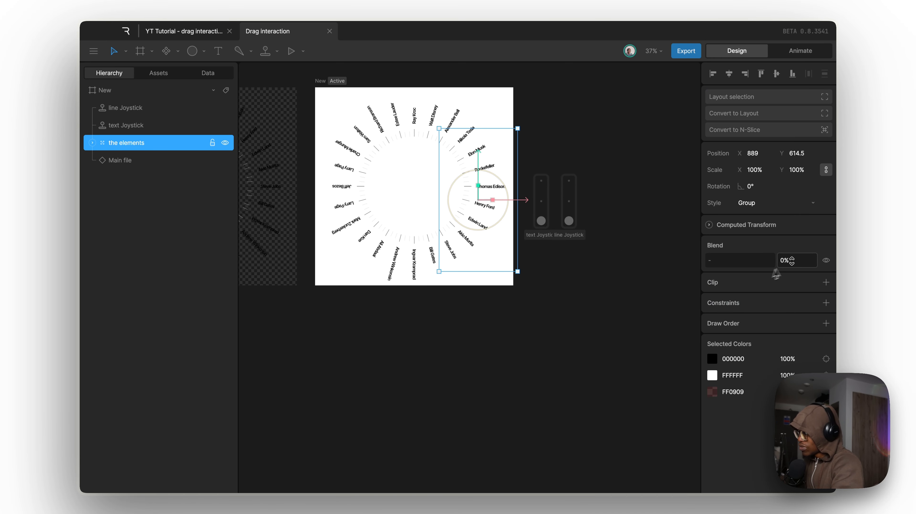
{"action": "left_click_drag", "start_coordinate": [792, 261], "coordinate": [794, 243]}
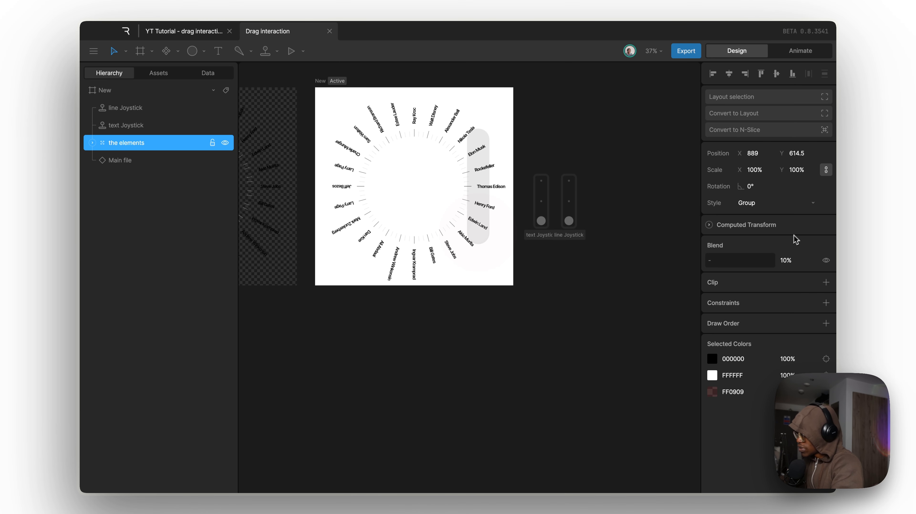